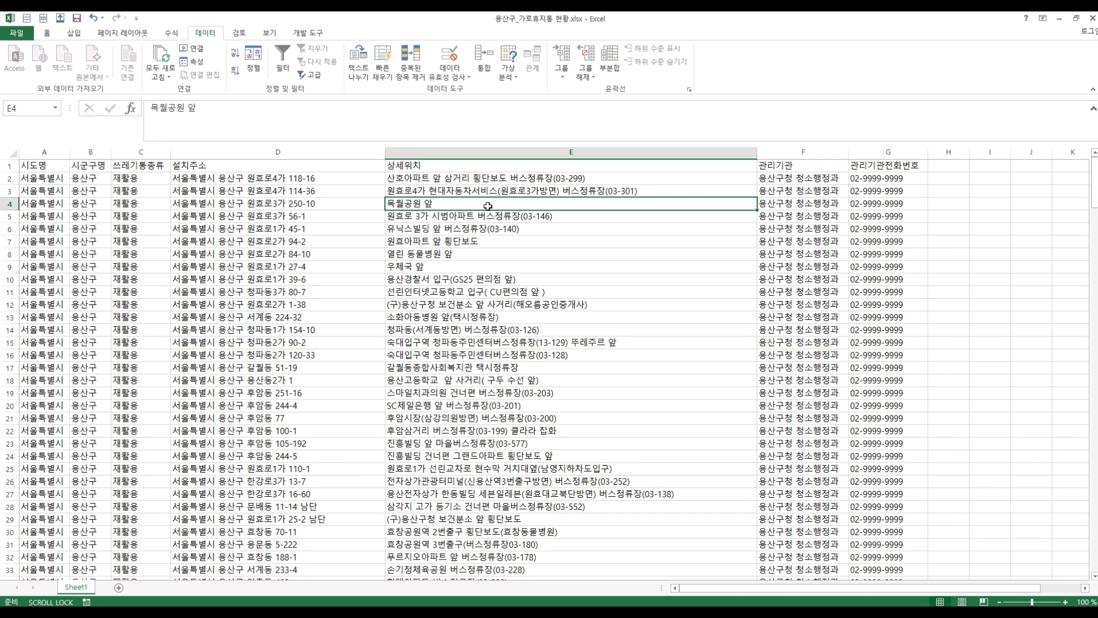
Turn on filtering for the table and filter the 상세위치 column to entries beginning with "순천향".
{"action": "key", "text": "ctrl+shift+l"}
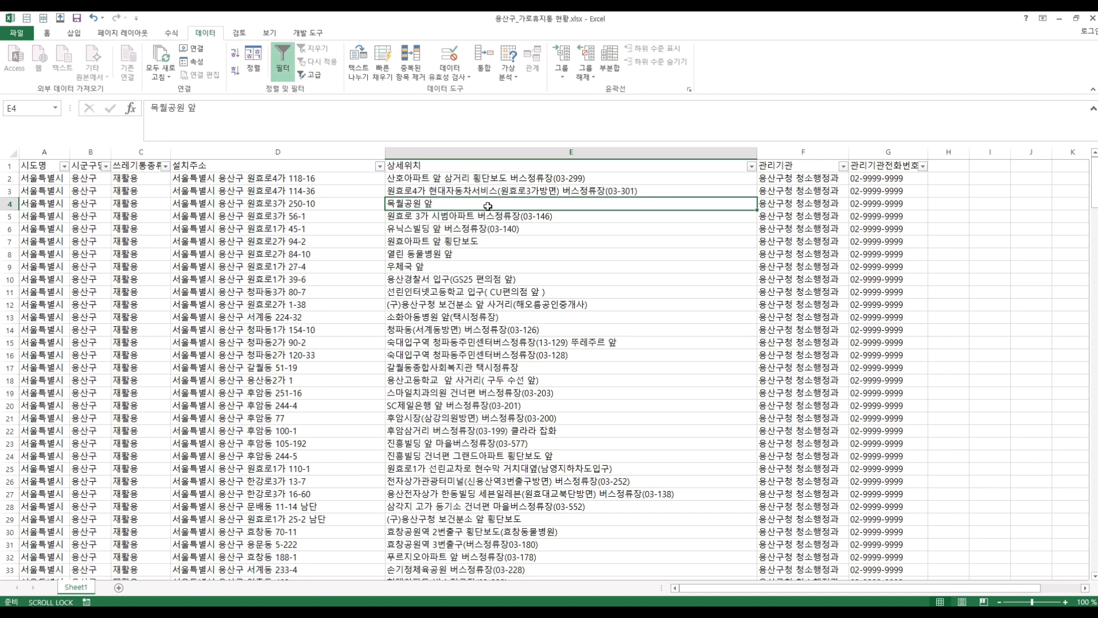
{"action": "left_click", "coordinate": [751, 166]}
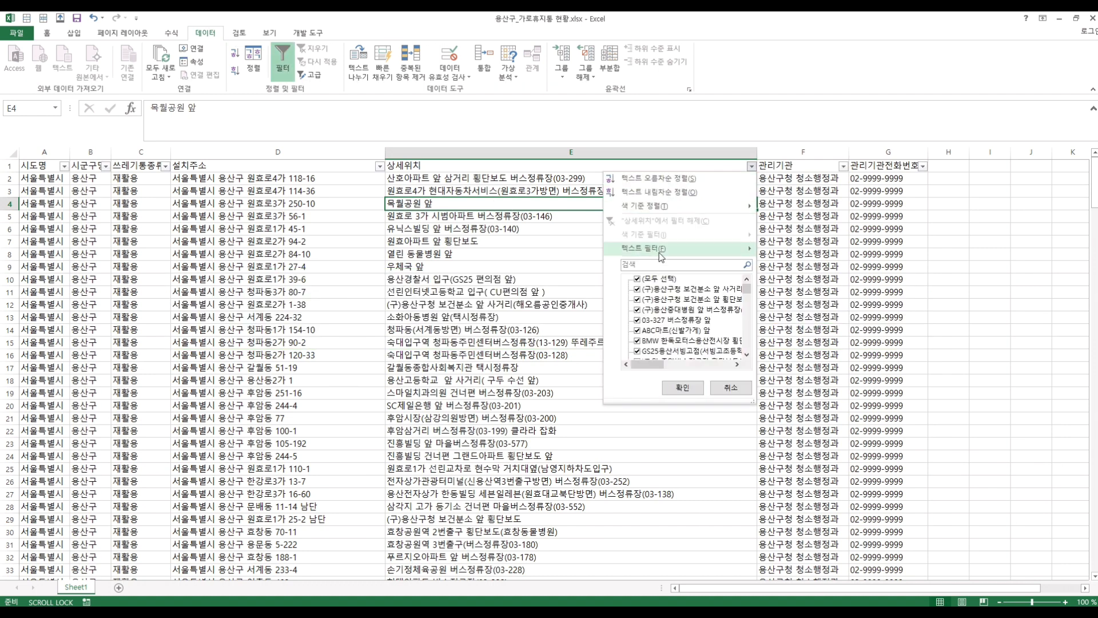
{"action": "mouse_move", "coordinate": [659, 252]}
{"action": "left_click", "coordinate": [787, 281]}
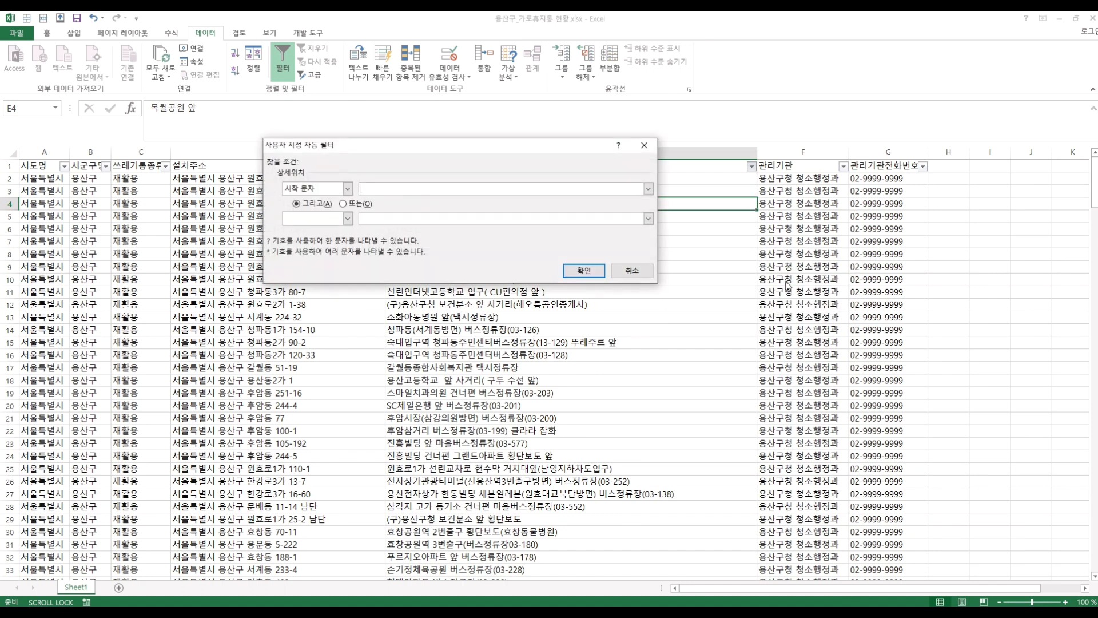
{"action": "type", "text": "순천향"}
{"action": "key", "text": "Return"}
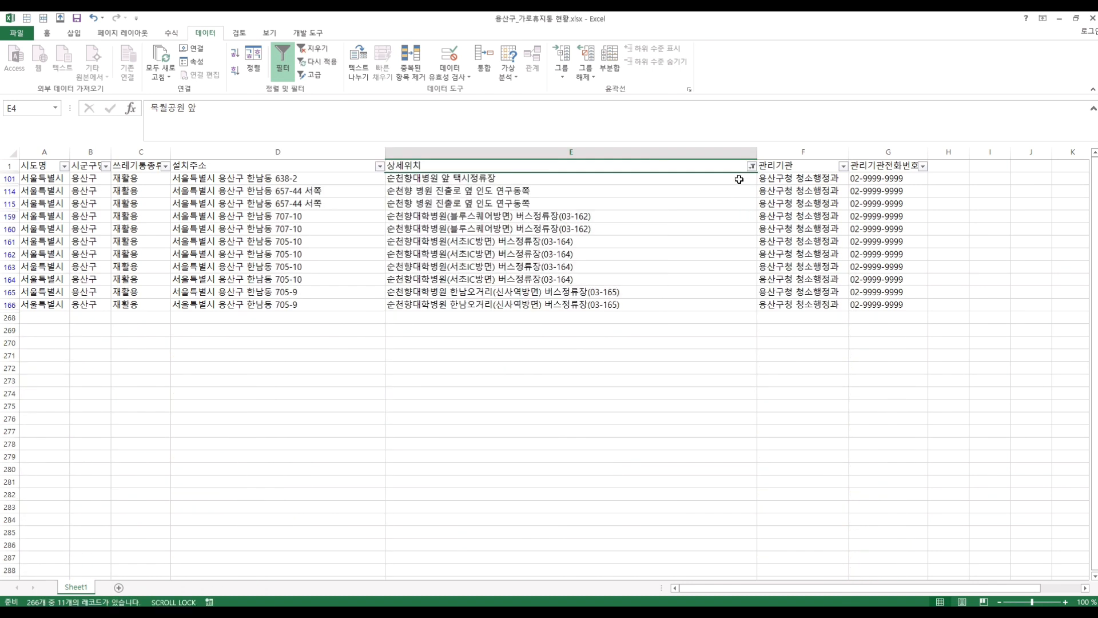
Compare the 관리기관 and phone number columns of the filtered rows with the replacement values in 용산구_가로휴지통_필터 복사용.xlsx.
{"action": "left_click_drag", "start_coordinate": [801, 178], "coordinate": [808, 307]}
{"action": "left_click_drag", "start_coordinate": [895, 179], "coordinate": [895, 306]}
{"action": "left_click", "coordinate": [895, 279]}
{"action": "left_click", "coordinate": [812, 242]}
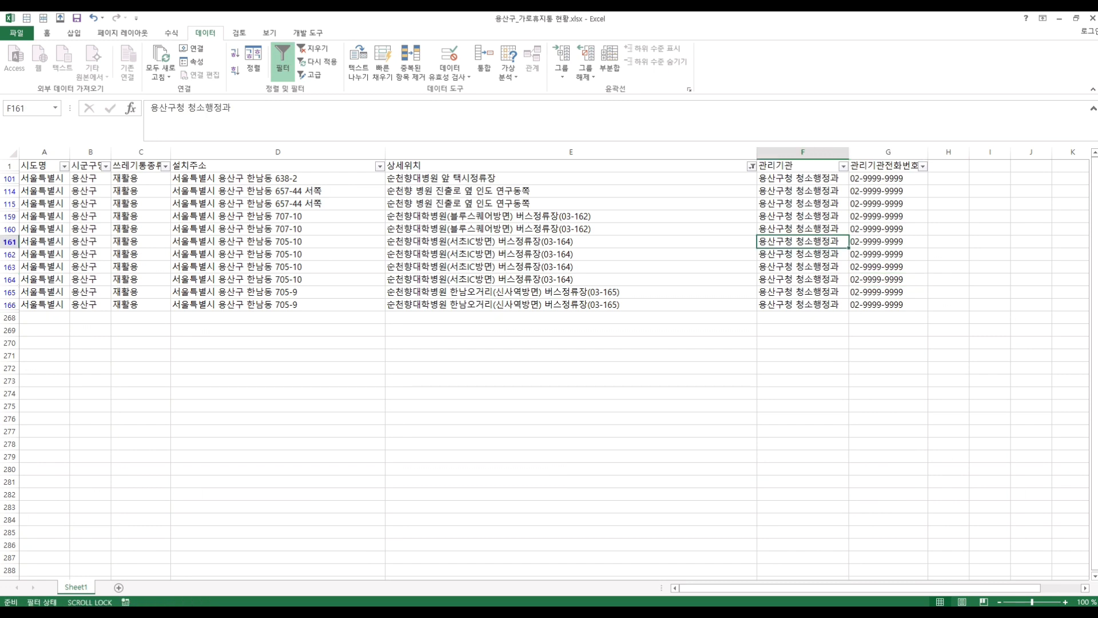
{"action": "key", "text": "alt+Tab"}
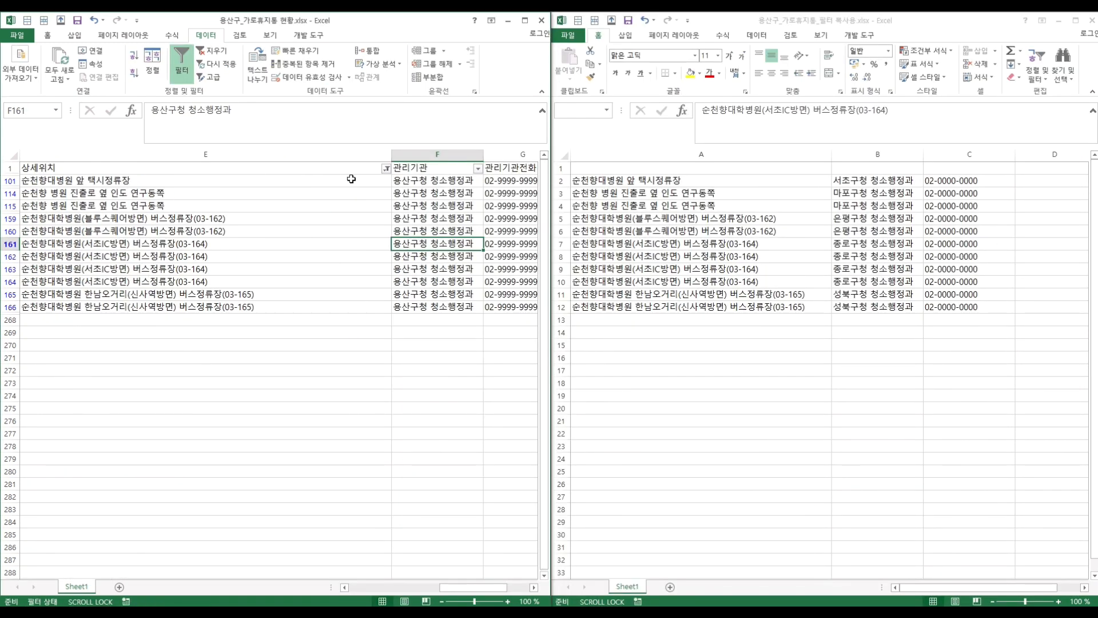
{"action": "left_click", "coordinate": [867, 182]}
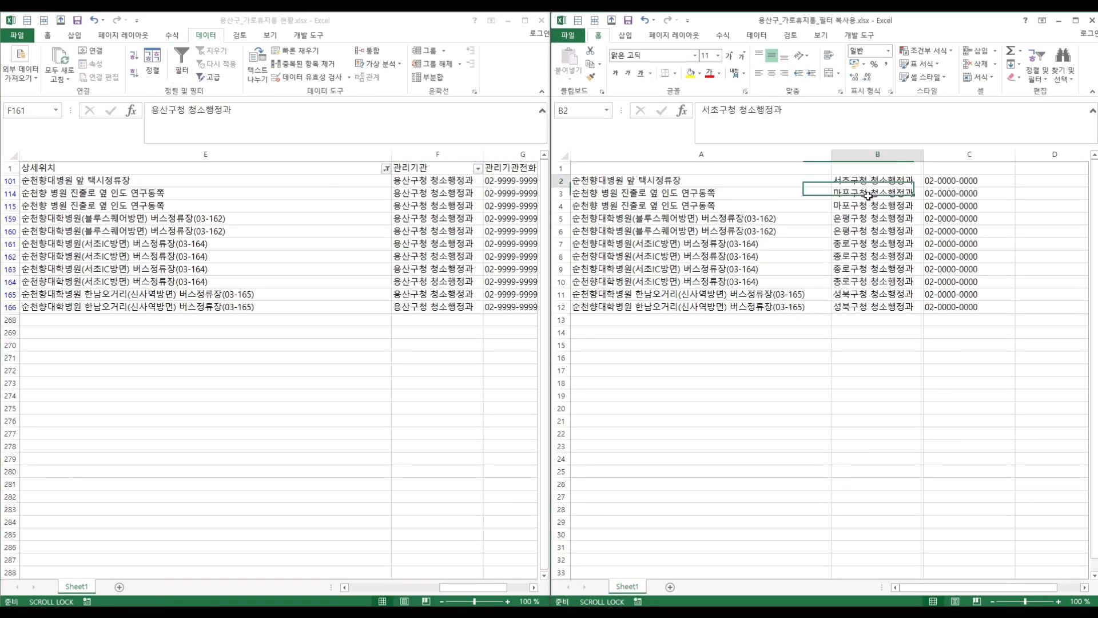
{"action": "left_click_drag", "start_coordinate": [867, 182], "coordinate": [867, 311]}
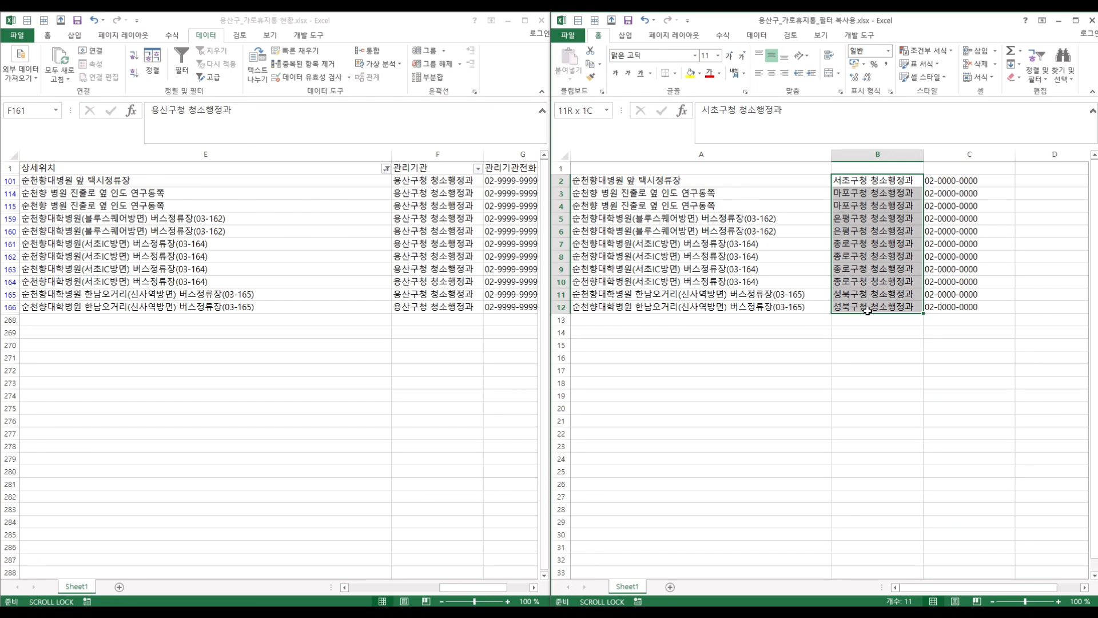
{"action": "left_click_drag", "start_coordinate": [950, 181], "coordinate": [952, 309]}
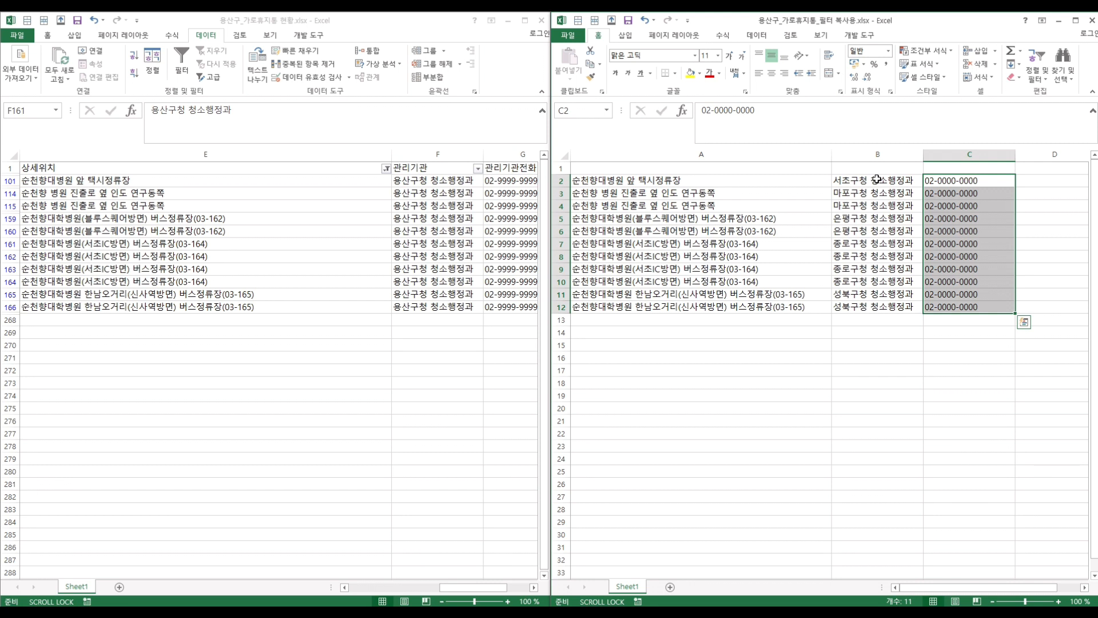
Copy B2:C12 from the 필터 복사용 workbook and paste it into the filtered list starting at F101.
{"action": "left_click", "coordinate": [877, 180]}
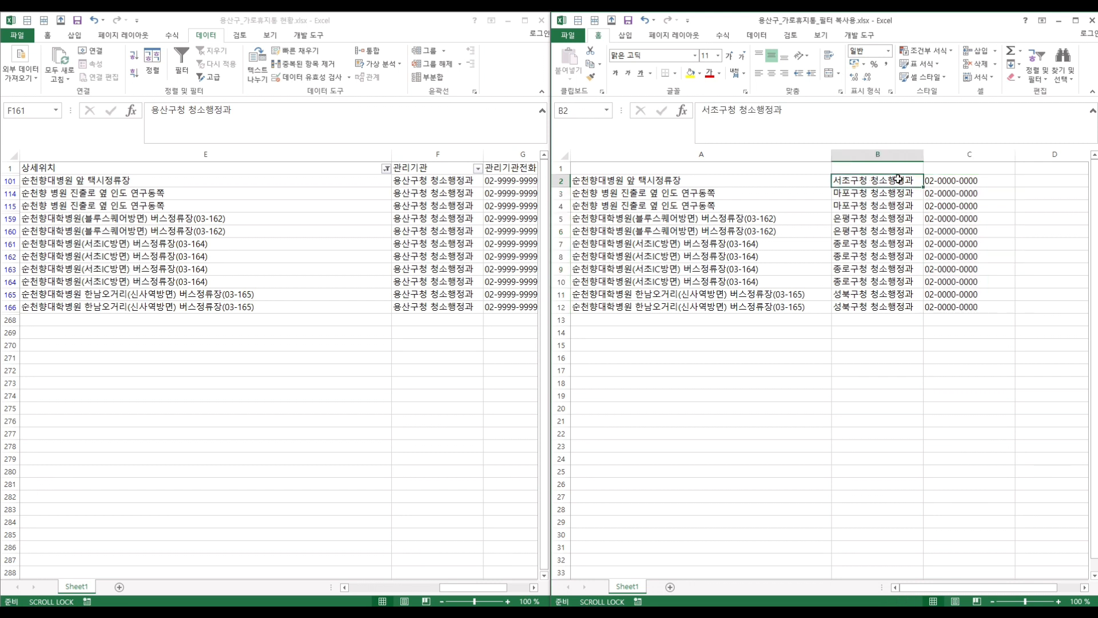
{"action": "left_click_drag", "start_coordinate": [899, 179], "coordinate": [973, 309]}
{"action": "key", "text": "ctrl+c"}
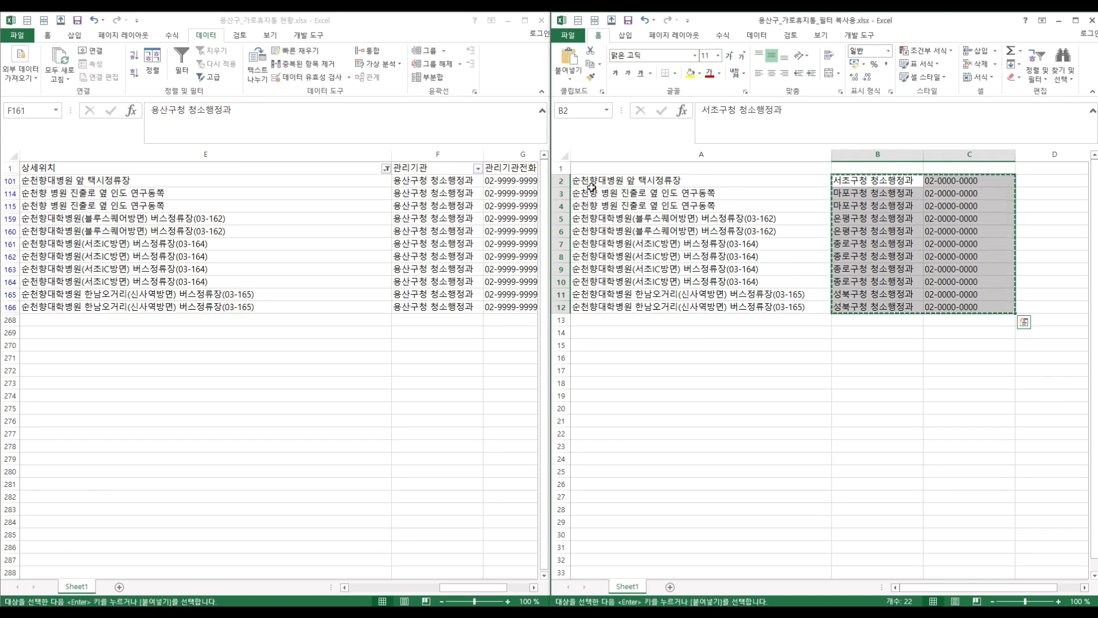
{"action": "right_click", "coordinate": [444, 182]}
{"action": "left_click", "coordinate": [466, 230]}
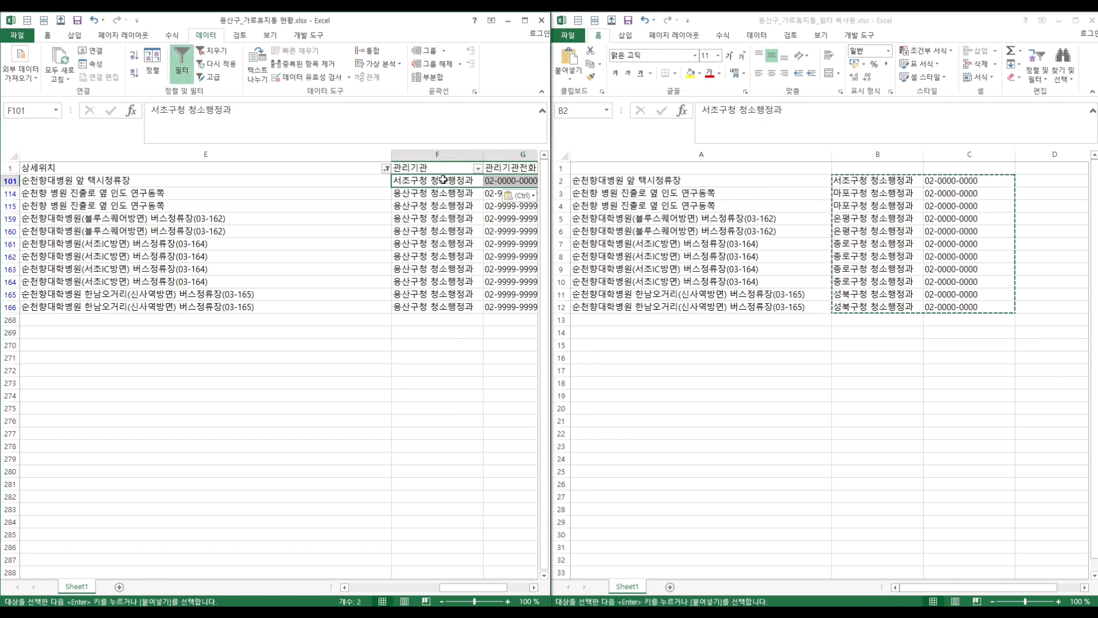
Clear the 상세위치 filter and examine rows 101 to 112 for where the pasted values landed.
{"action": "left_click", "coordinate": [408, 182]}
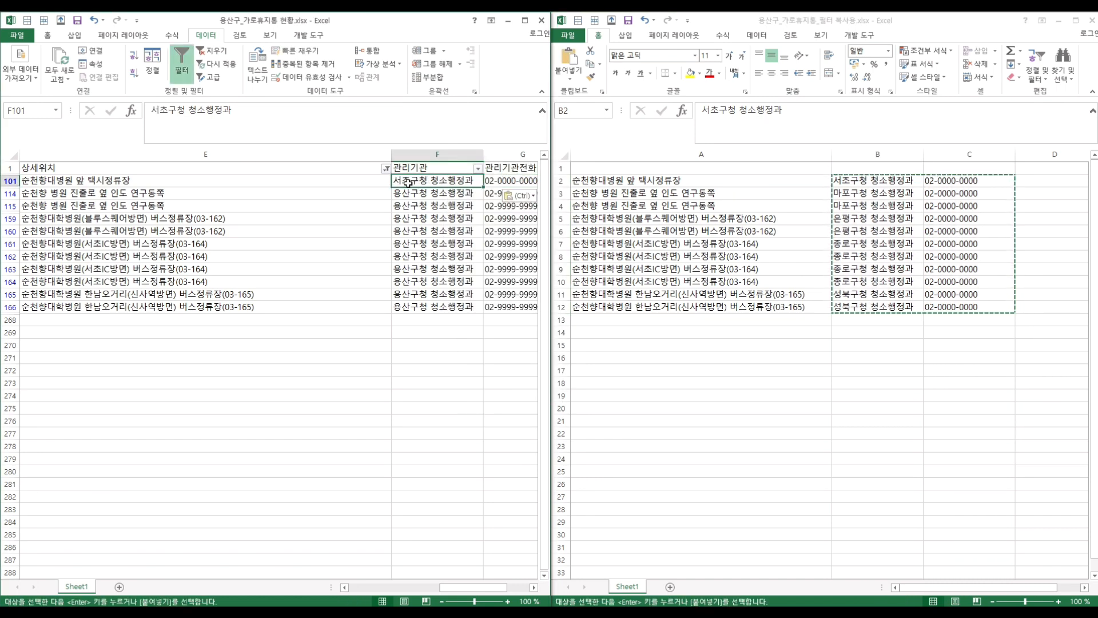
{"action": "key", "text": "ctrl+shift+l"}
{"action": "key", "text": "ctrl+shift+l"}
{"action": "scroll", "coordinate": [465, 288], "scroll_direction": "down", "scroll_amount": 20}
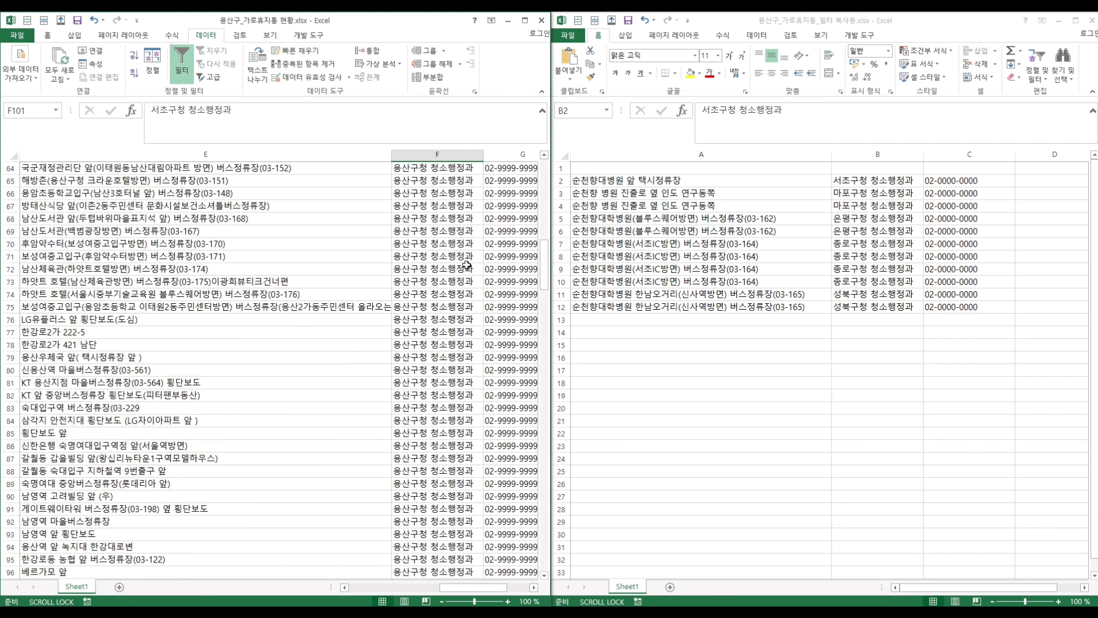
{"action": "scroll", "coordinate": [469, 258], "scroll_direction": "up", "scroll_amount": 6}
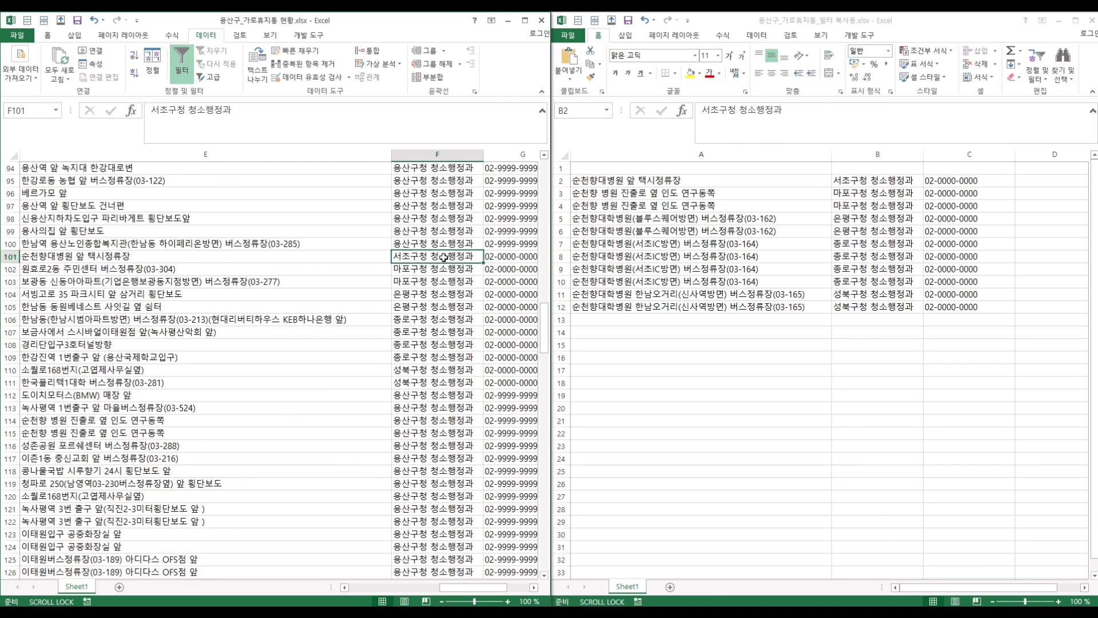
{"action": "left_click", "coordinate": [239, 257]}
{"action": "left_click_drag", "start_coordinate": [218, 269], "coordinate": [192, 397]}
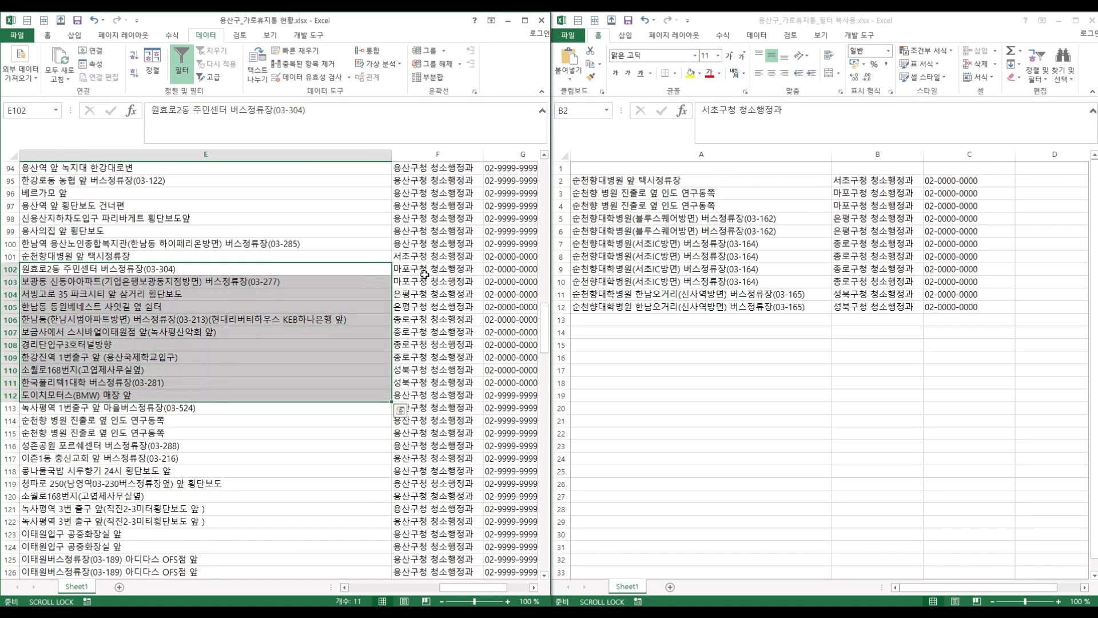
{"action": "left_click_drag", "start_coordinate": [426, 272], "coordinate": [502, 399]}
{"action": "left_click", "coordinate": [432, 335]}
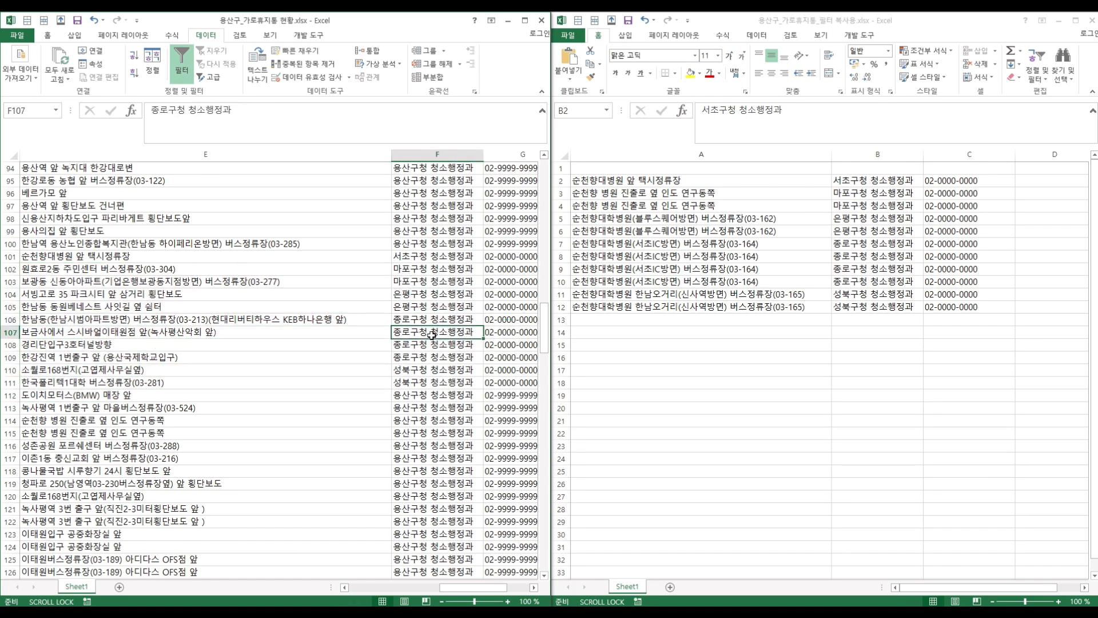
Undo the filter removal and the paste into the filtered rows.
{"action": "key", "text": "ctrl+z"}
{"action": "left_click", "coordinate": [416, 234]}
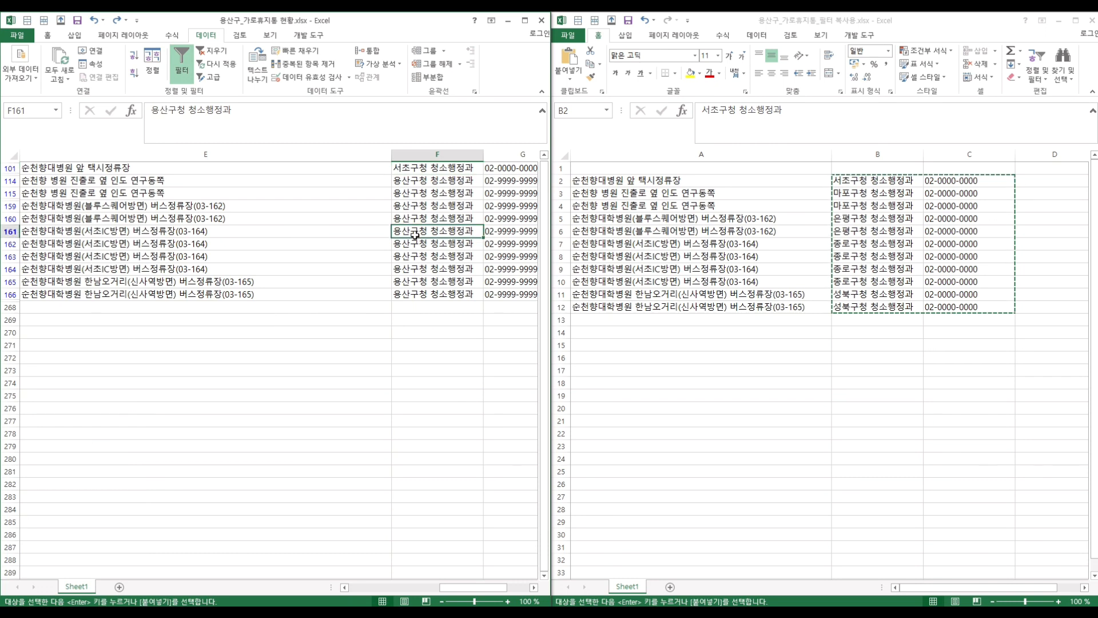
{"action": "scroll", "coordinate": [422, 220], "scroll_direction": "up", "scroll_amount": 2}
{"action": "key", "text": "ctrl+z"}
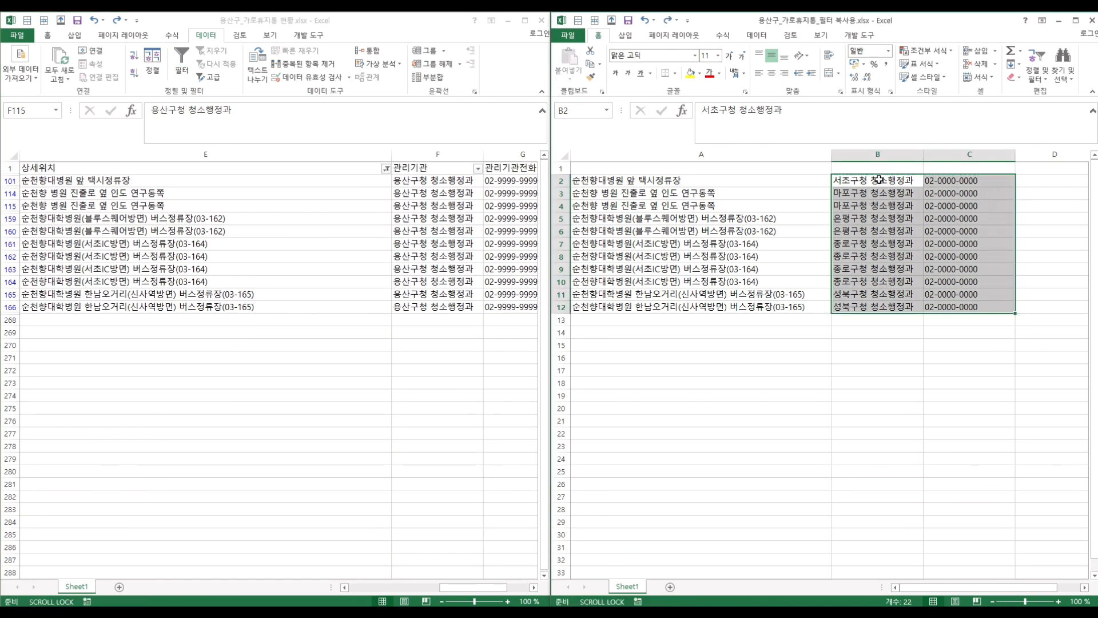
Fill the filtered 순천향 rows, from A101 to column G of row 166, with light blue.
{"action": "key", "text": "alt+Tab"}
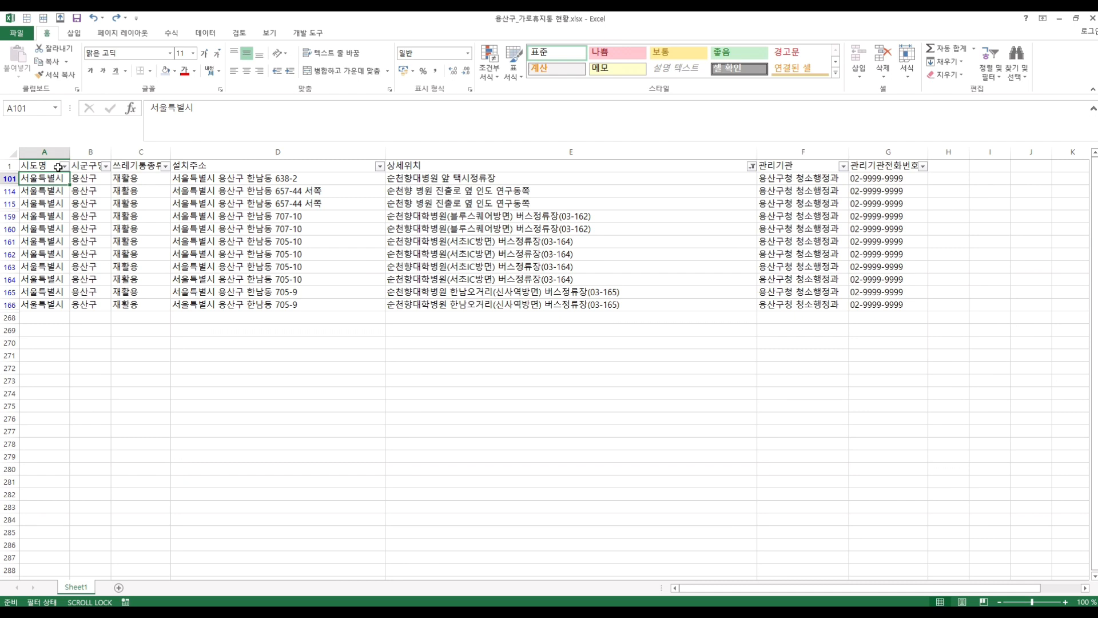
{"action": "key", "text": "ctrl+shift+Right"}
{"action": "key", "text": "ctrl+shift+Down"}
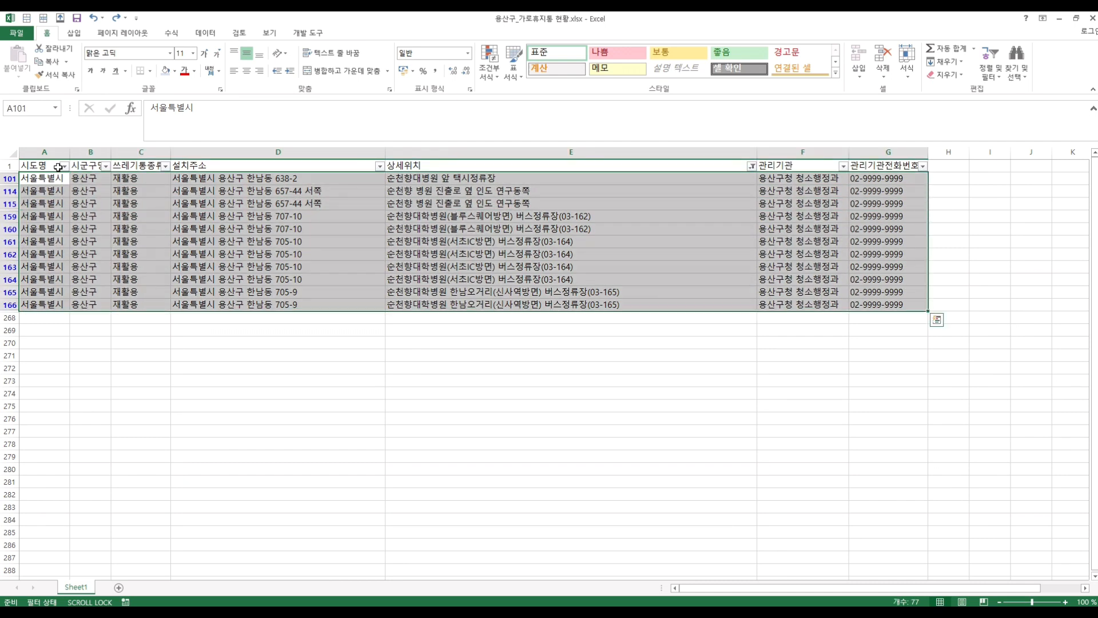
{"action": "left_click", "coordinate": [165, 71]}
{"action": "left_click", "coordinate": [454, 220]}
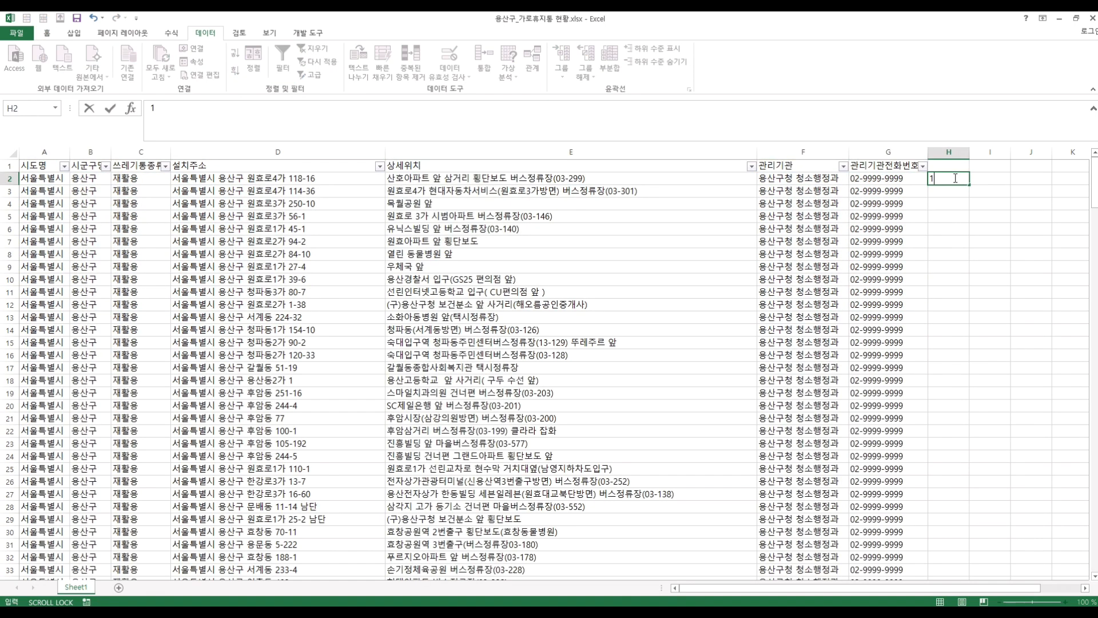
Number the unfiltered rows in column H from H2 down, starting with 1 and 2, and fill the numbers light blue.
{"action": "key", "text": "Return"}
{"action": "type", "text": "2"}
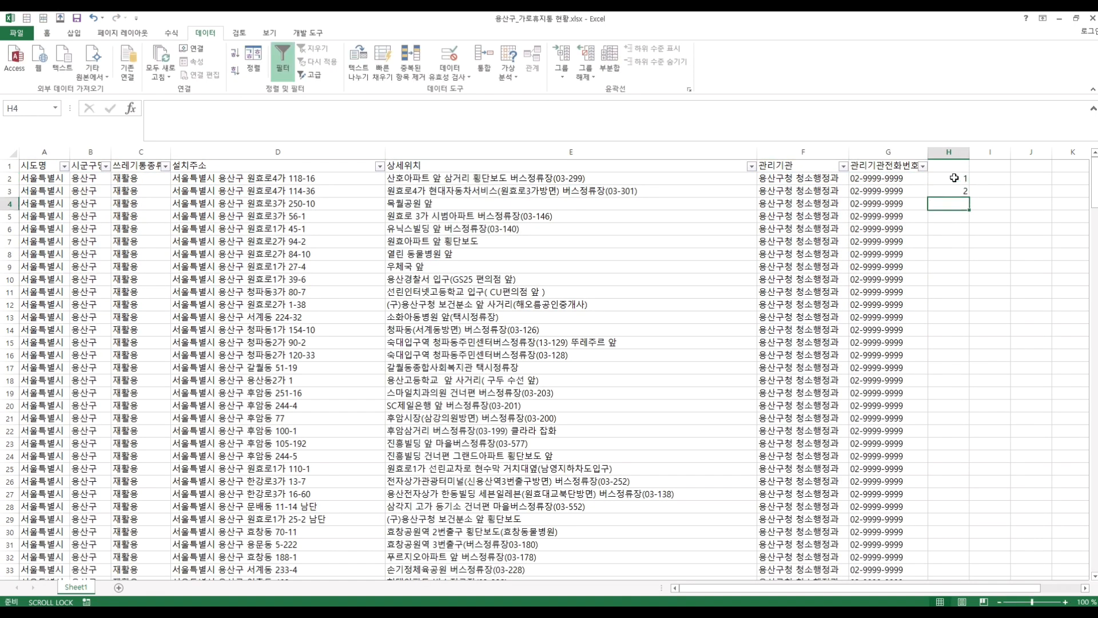
{"action": "left_click", "coordinate": [951, 179]}
{"action": "left_click", "coordinate": [952, 190], "text": "shift"}
{"action": "double_click", "coordinate": [970, 197]}
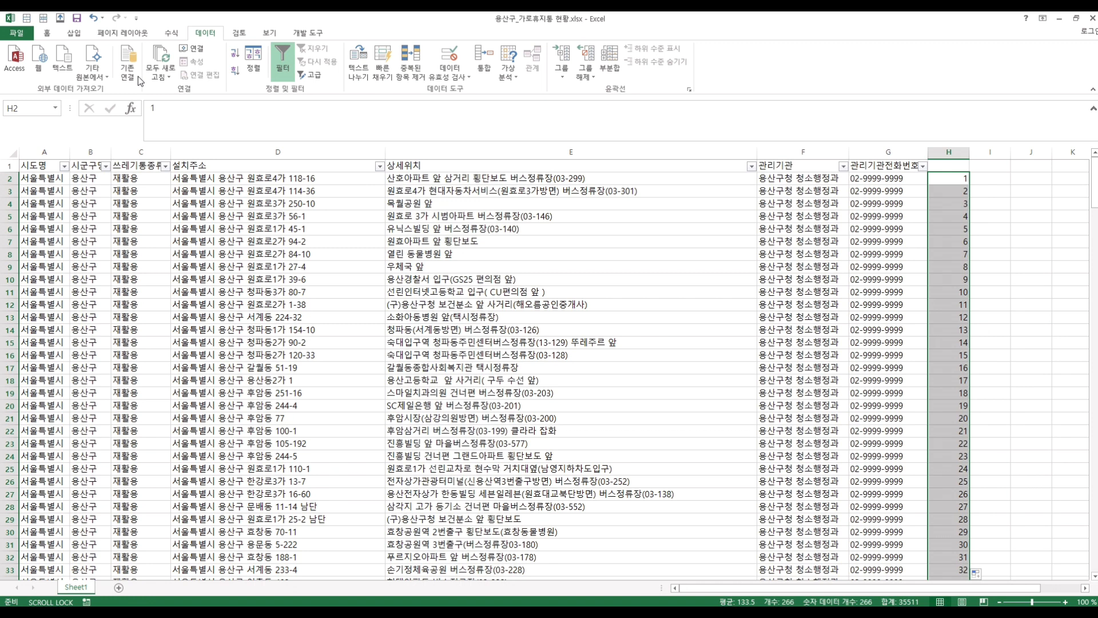
{"action": "left_click", "coordinate": [47, 32]}
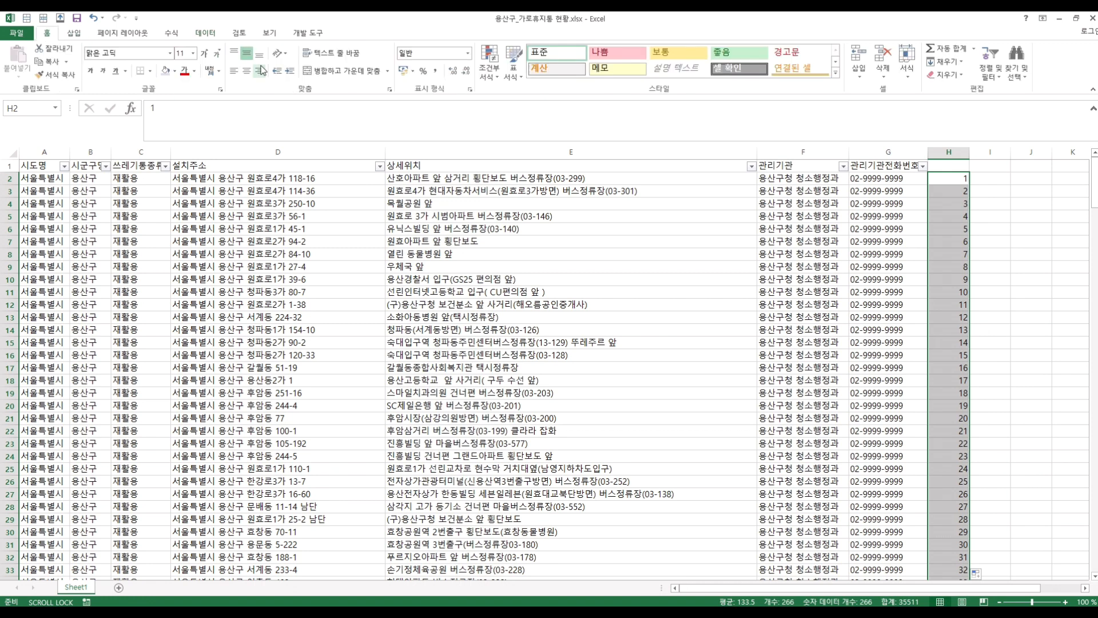
{"action": "left_click", "coordinate": [888, 216]}
Remove and reapply the table's filter so that it includes the numbering column H.
{"action": "left_click", "coordinate": [952, 166]}
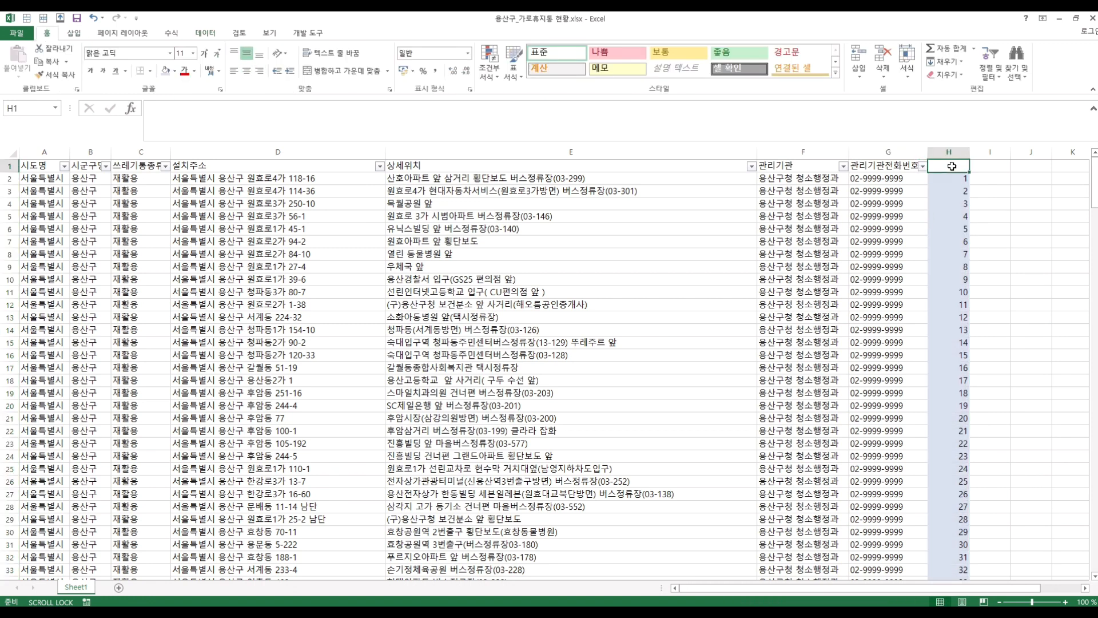
{"action": "key", "text": "alt+a"}
{"action": "key", "text": "t"}
{"action": "key", "text": "alt+a"}
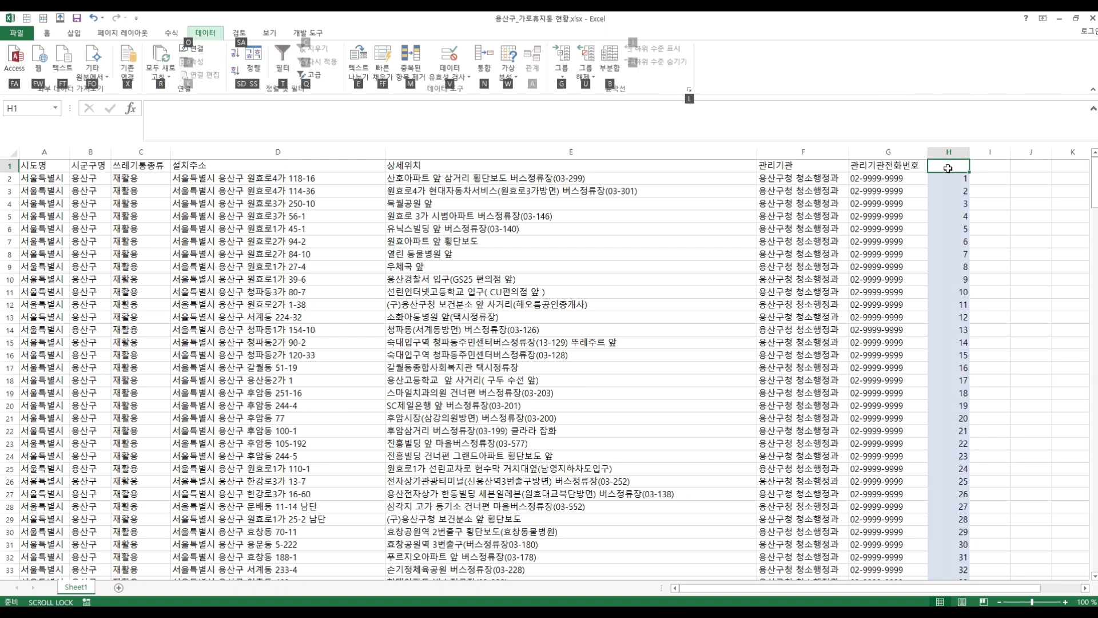
{"action": "key", "text": "t"}
{"action": "left_click", "coordinate": [911, 195]}
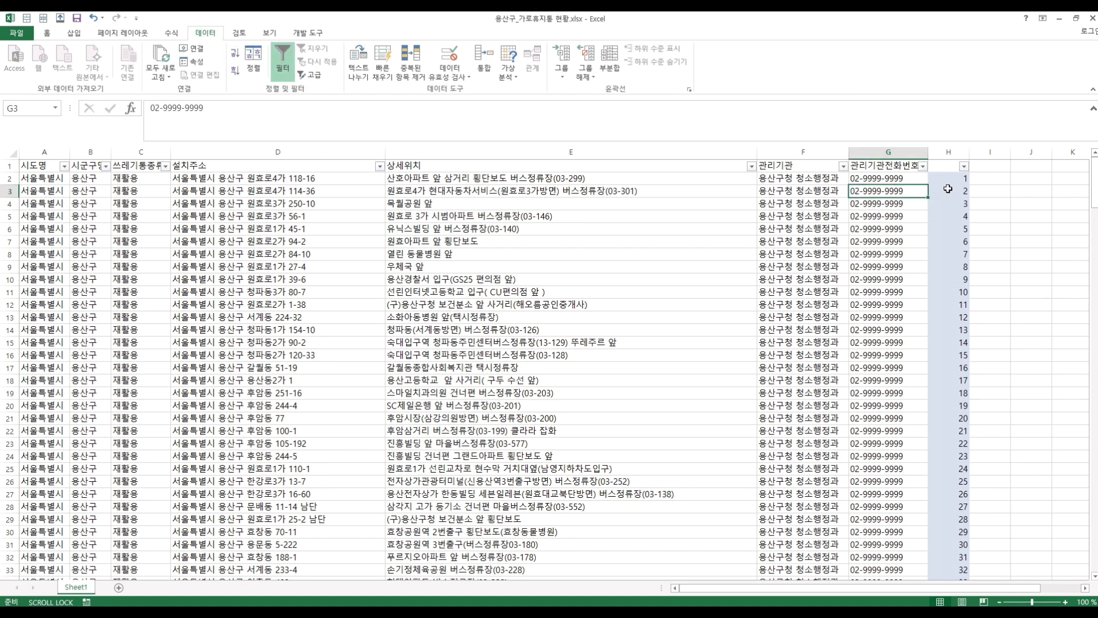
Sort the 상세위치 column by the light blue cell color so the 순천향 rows come first.
{"action": "left_click", "coordinate": [752, 167]}
{"action": "mouse_move", "coordinate": [711, 210]}
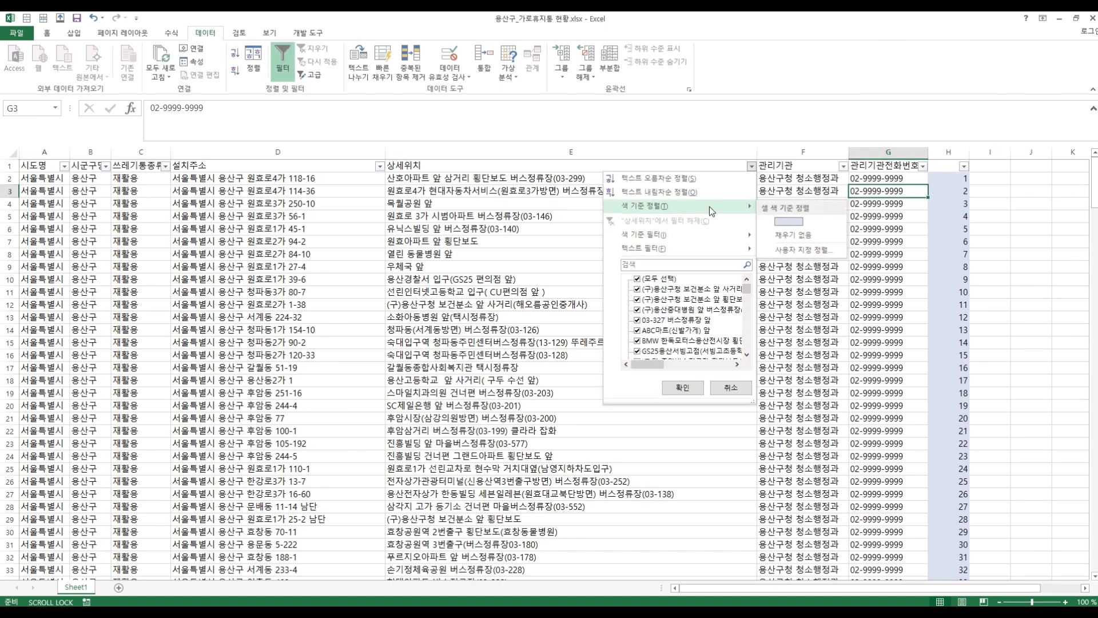
{"action": "left_click", "coordinate": [771, 222]}
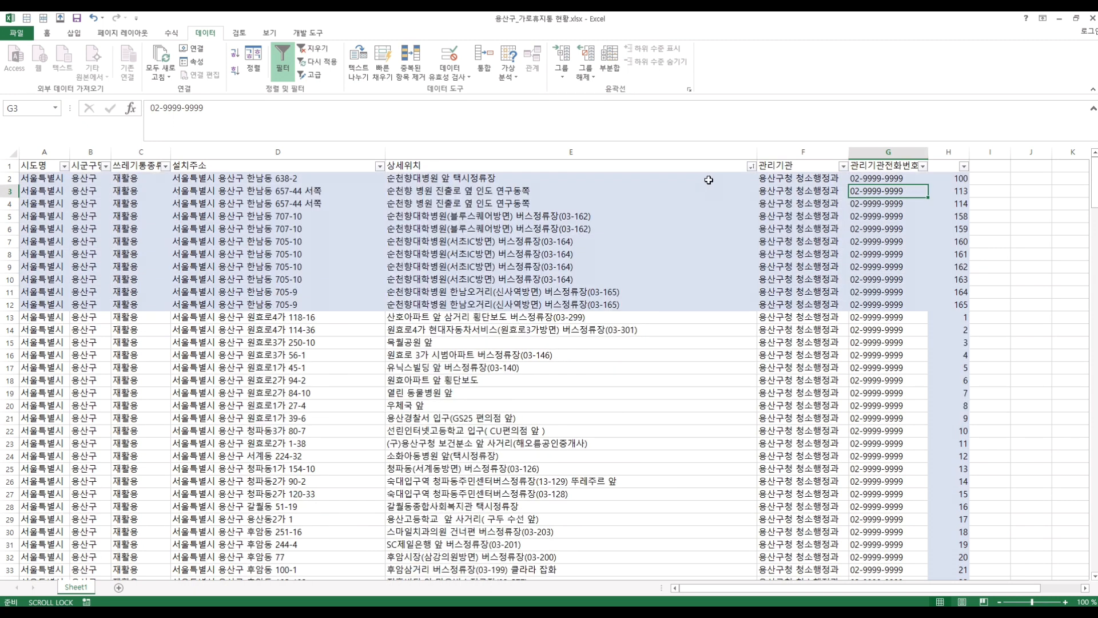
{"action": "left_click_drag", "start_coordinate": [709, 180], "coordinate": [704, 304]}
{"action": "left_click", "coordinate": [704, 303]}
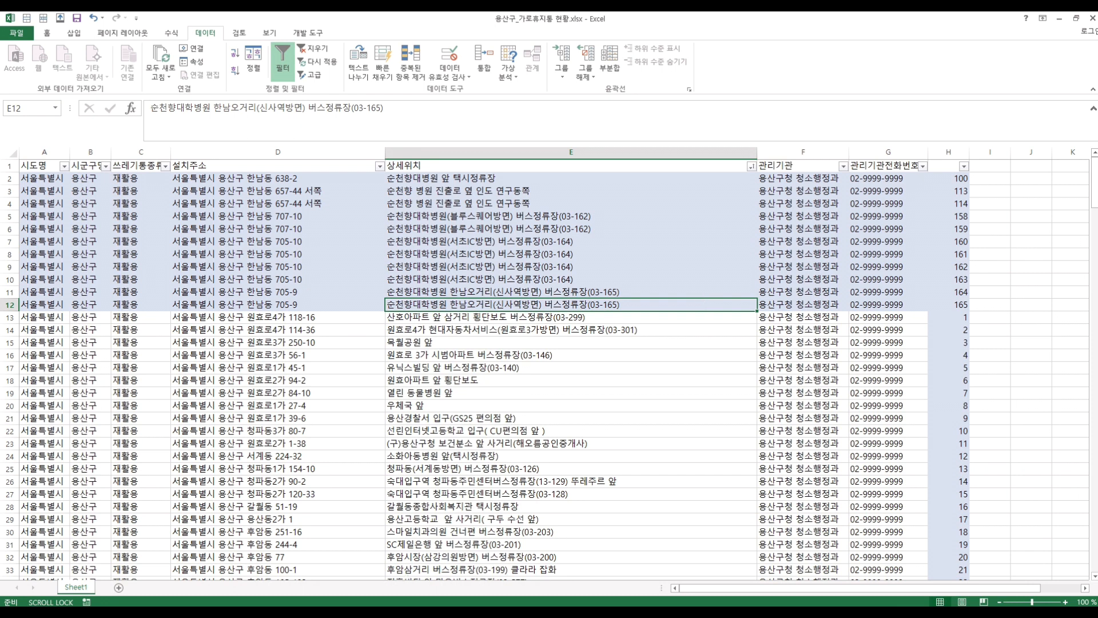
Copy B2:C12 from the 필터 복사용 workbook and paste it over the agency and phone columns starting at F2.
{"action": "key", "text": "alt+Tab"}
{"action": "key", "text": "ctrl+c"}
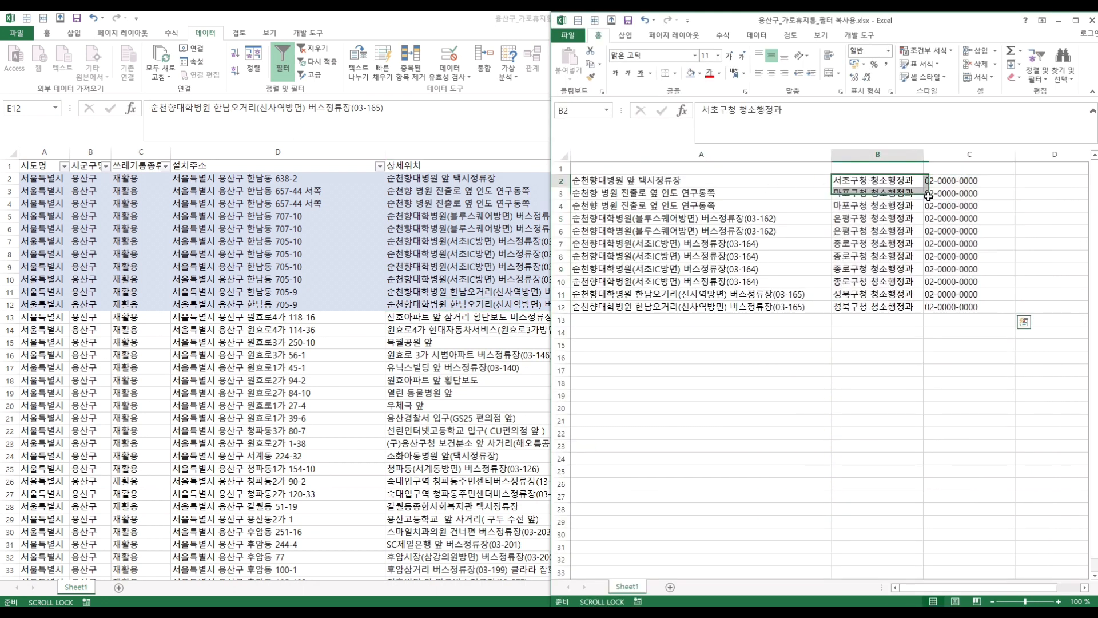
{"action": "key", "text": "alt+Tab"}
{"action": "left_click", "coordinate": [798, 179]}
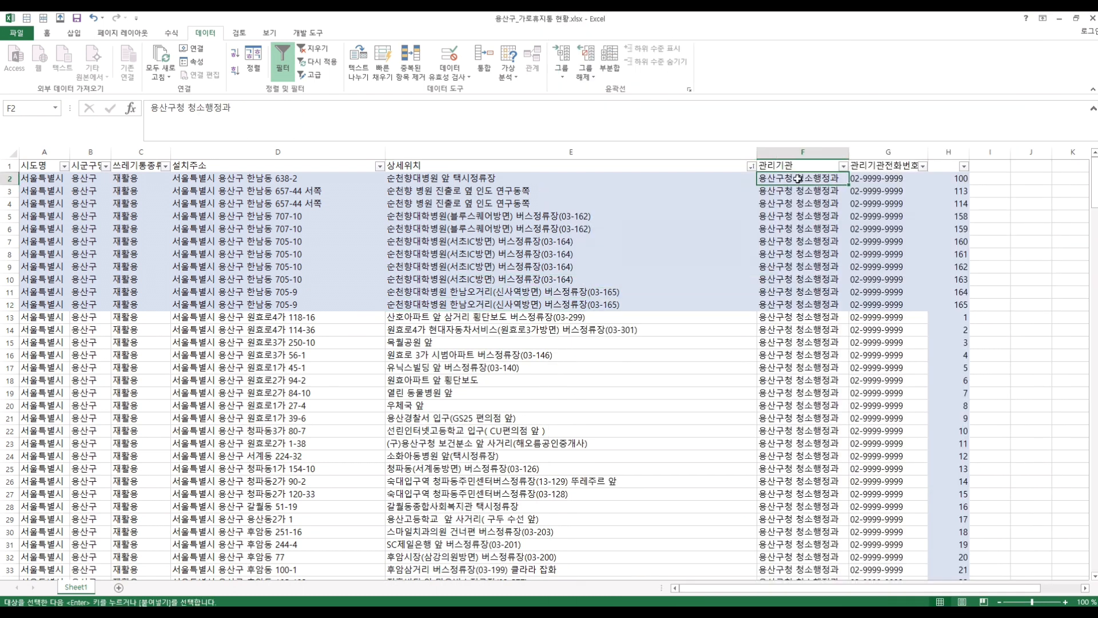
{"action": "key", "text": "ctrl+v"}
{"action": "key", "text": "Escape"}
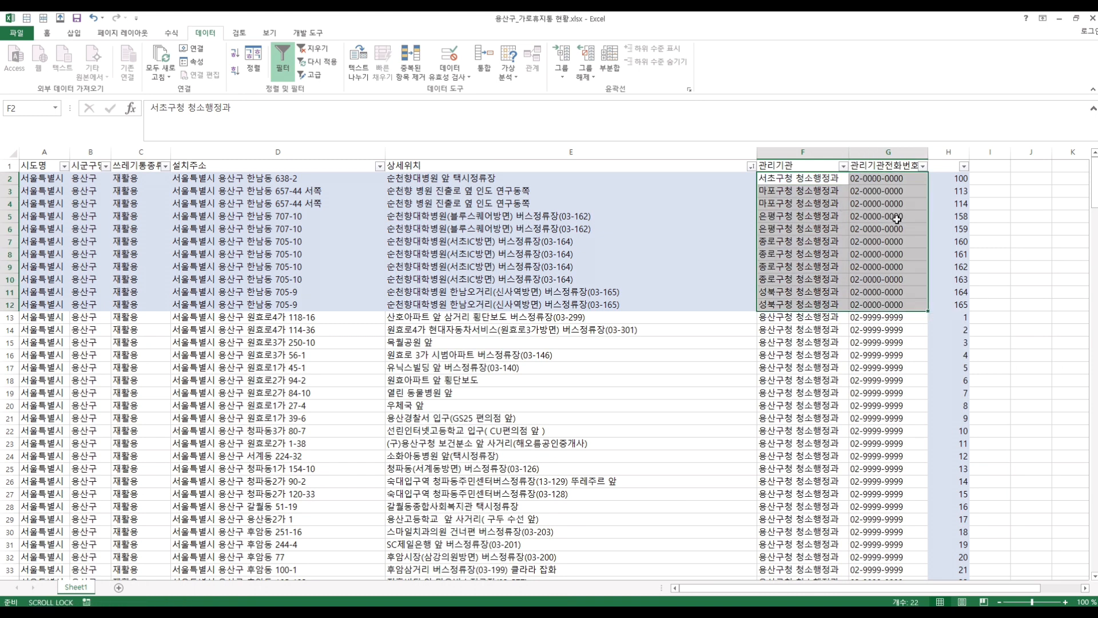
Sort the table by the numbering column H in ascending order to restore the original row order.
{"action": "left_click", "coordinate": [956, 188]}
{"action": "left_click", "coordinate": [964, 166]}
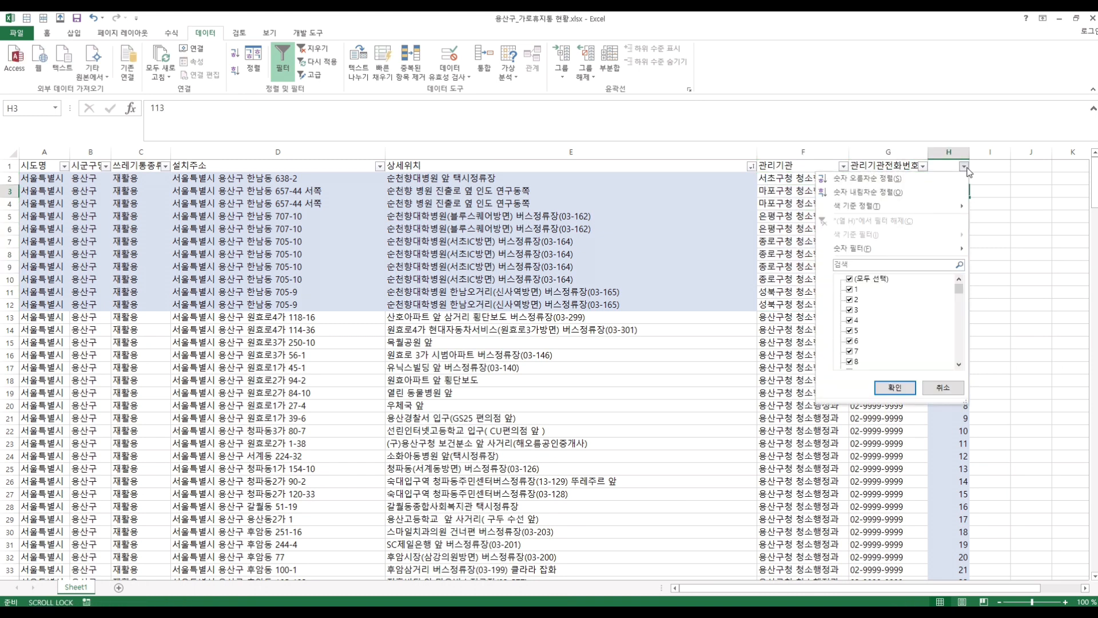
{"action": "left_click", "coordinate": [921, 181]}
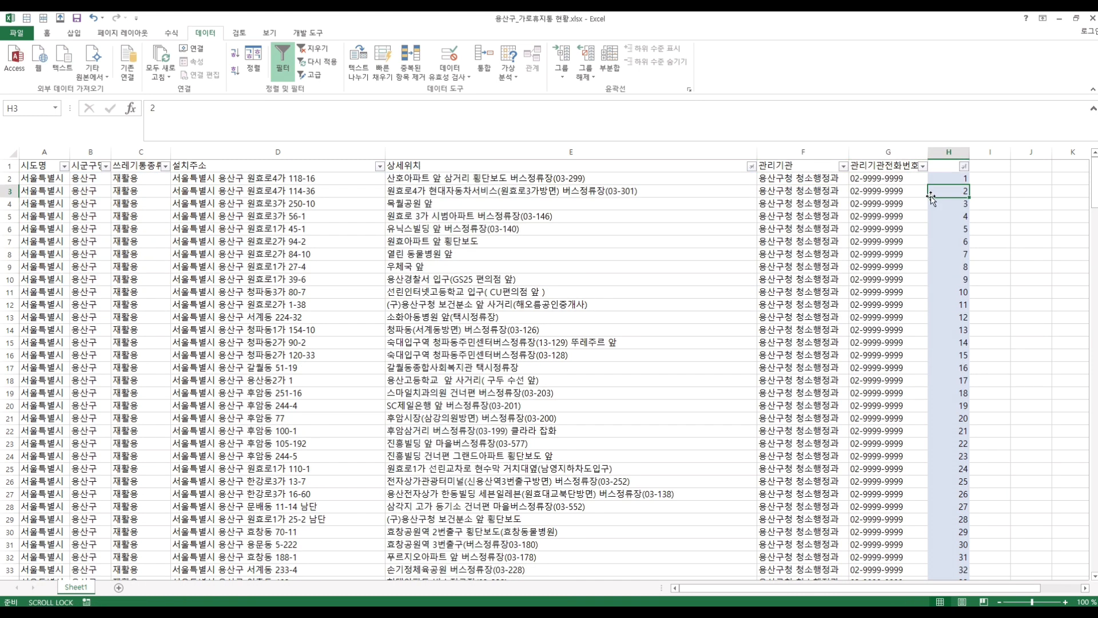
Check the agency and phone cells of the 순천향 rows in F101:G101 and F114:G115.
{"action": "left_click", "coordinate": [824, 207]}
{"action": "left_click", "coordinate": [598, 176]}
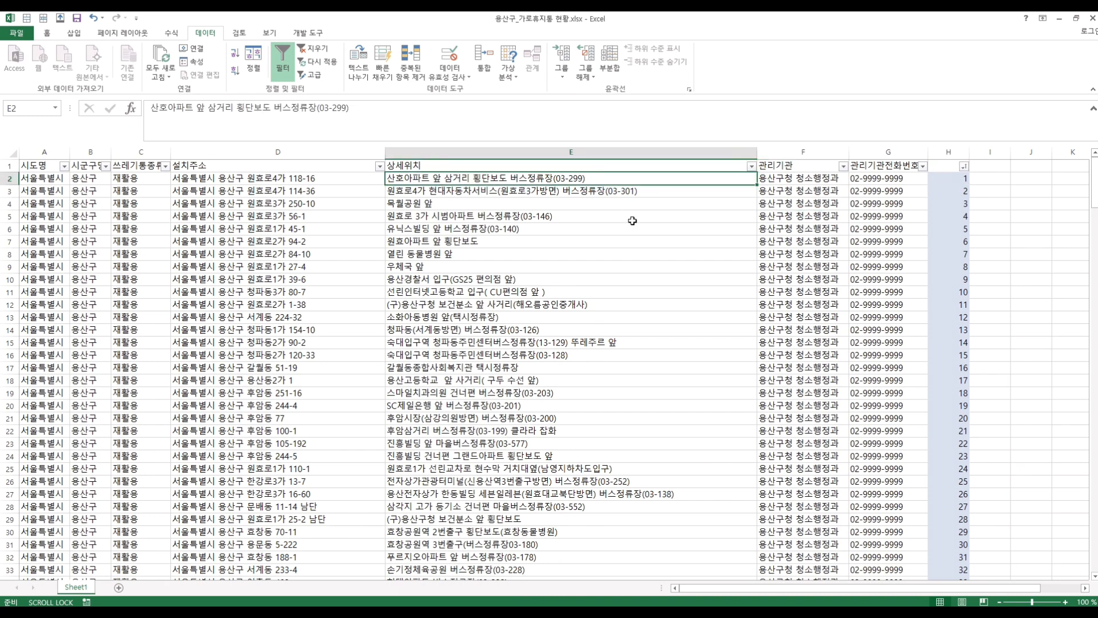
{"action": "scroll", "coordinate": [635, 223], "scroll_direction": "down", "scroll_amount": 20}
{"action": "scroll", "coordinate": [639, 224], "scroll_direction": "up", "scroll_amount": 5}
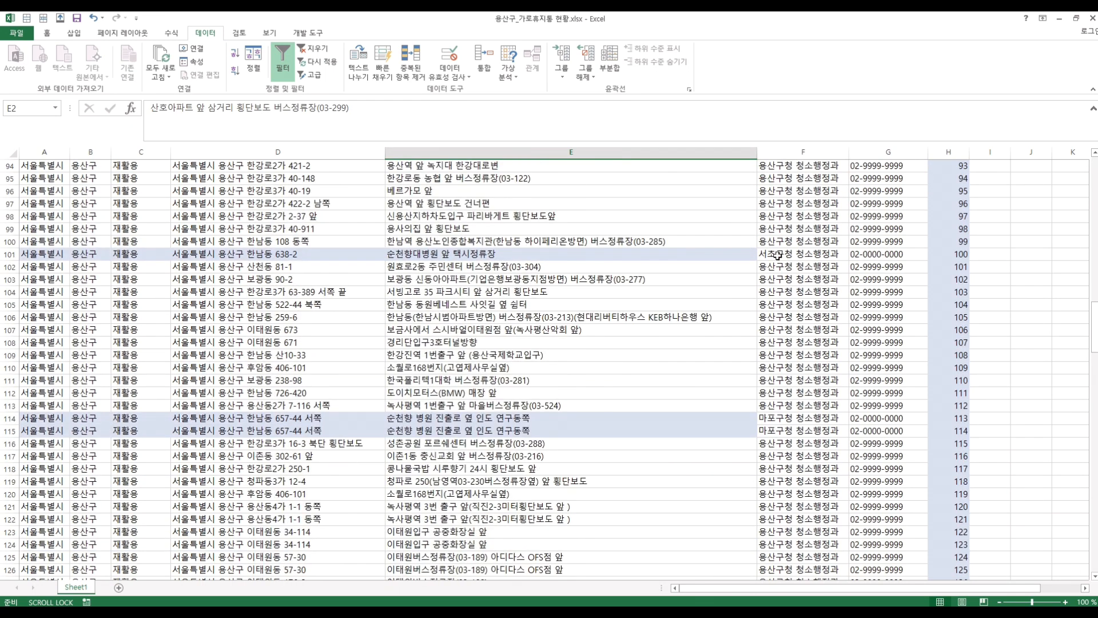
{"action": "left_click_drag", "start_coordinate": [778, 255], "coordinate": [887, 255]}
{"action": "left_click_drag", "start_coordinate": [776, 419], "coordinate": [866, 428]}
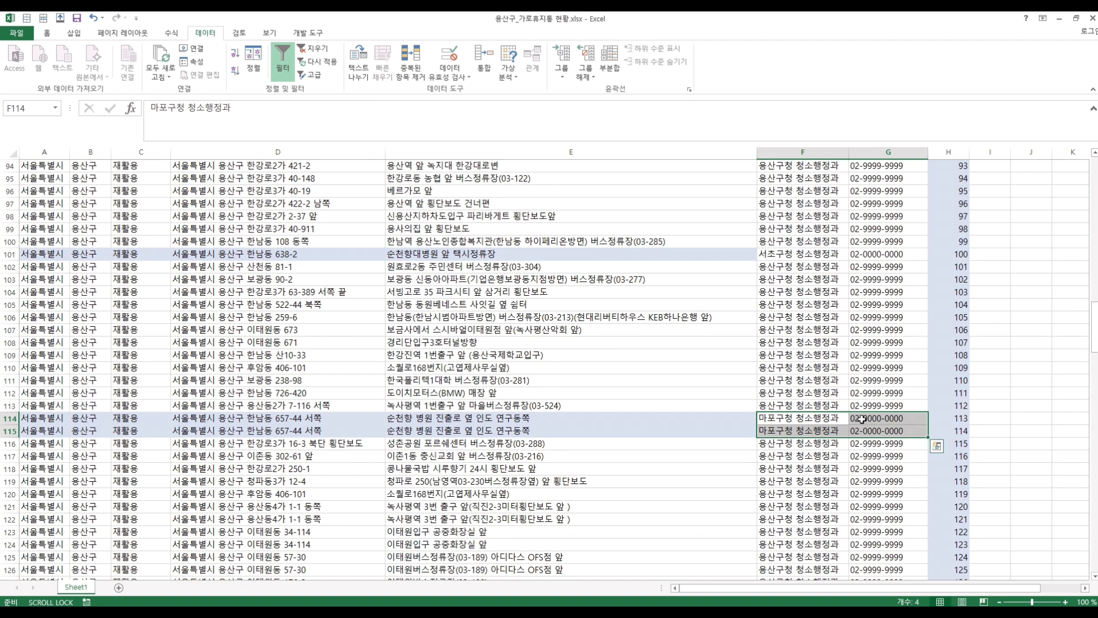
{"action": "left_click", "coordinate": [865, 252]}
{"action": "key", "text": "ctrl+Home"}
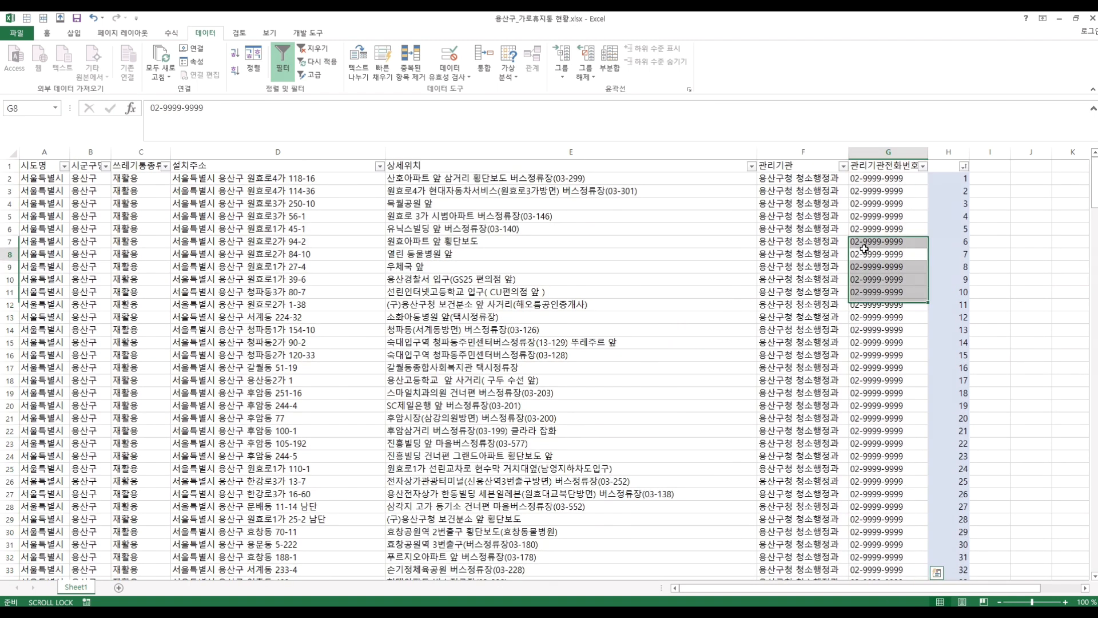
Delete the numbering in column H and remove the fill color from the whole sheet.
{"action": "left_click", "coordinate": [950, 152]}
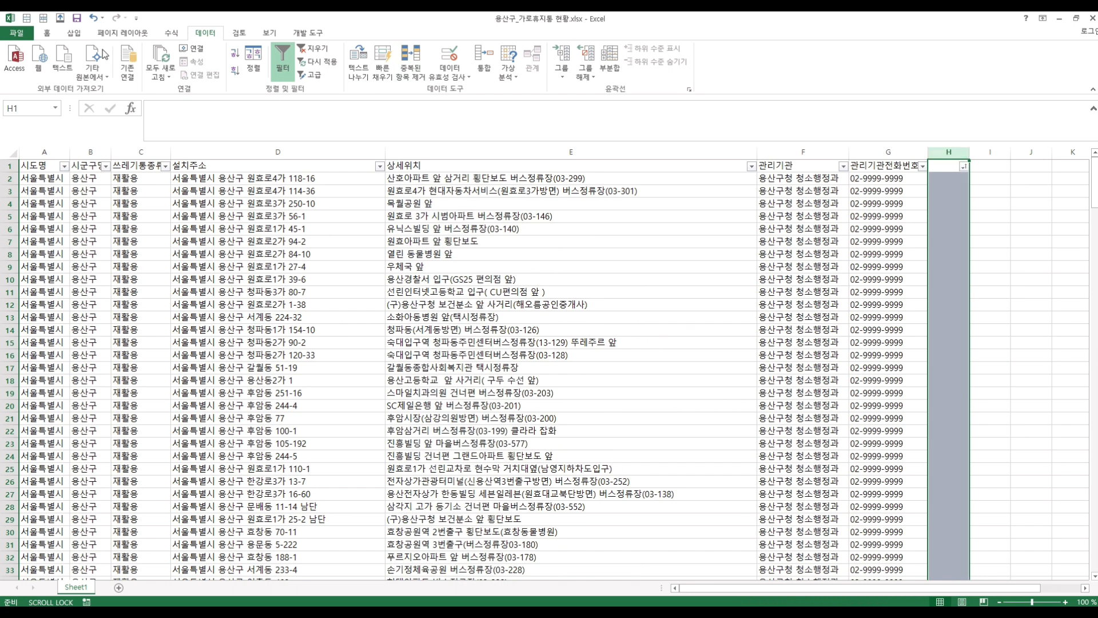
{"action": "left_click", "coordinate": [11, 153]}
{"action": "left_click", "coordinate": [49, 34]}
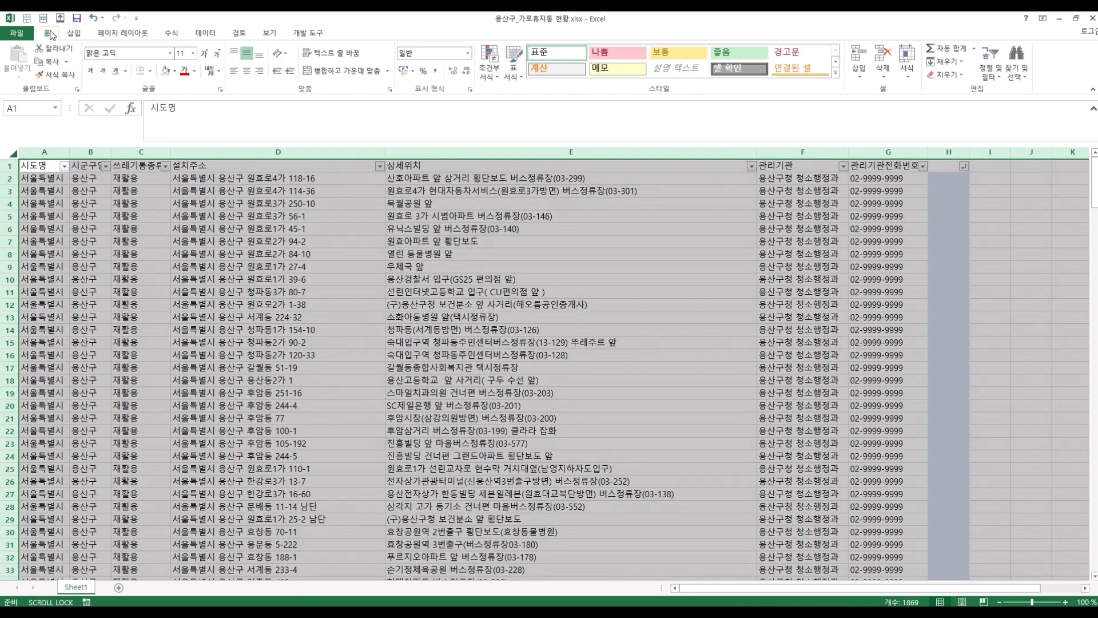
{"action": "left_click", "coordinate": [175, 71]}
{"action": "left_click", "coordinate": [215, 174]}
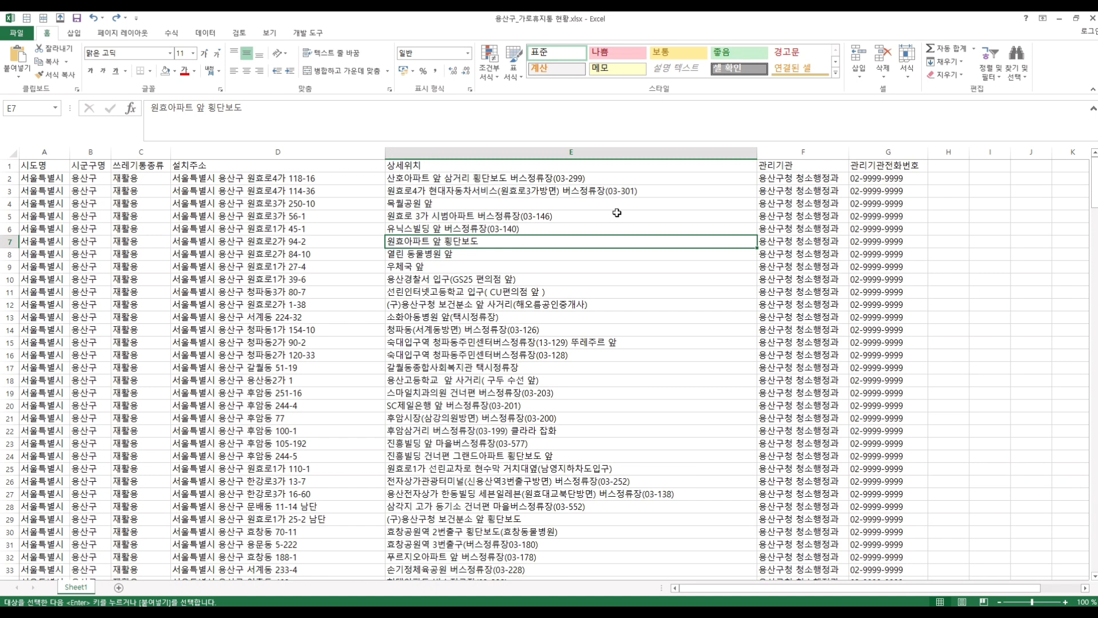
Add a filter to the table and filter the 상세위치 column to text beginning with 순천향.
{"action": "left_click", "coordinate": [588, 166]}
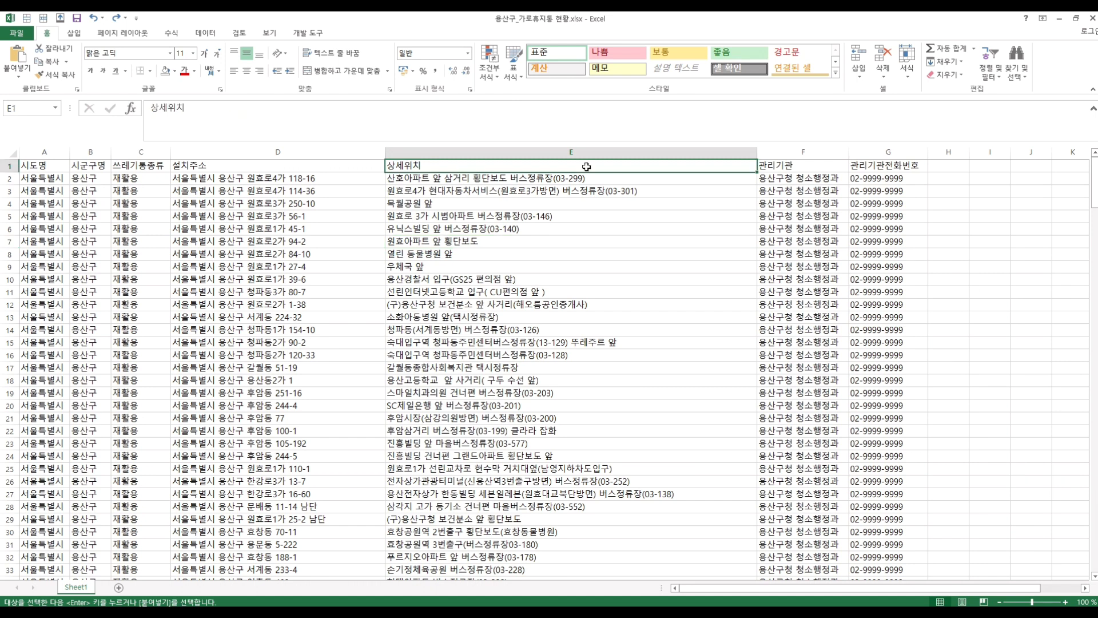
{"action": "key", "text": "alt+a"}
{"action": "key", "text": "t"}
{"action": "left_click", "coordinate": [694, 216]}
{"action": "left_click", "coordinate": [752, 166]}
{"action": "mouse_move", "coordinate": [748, 250]}
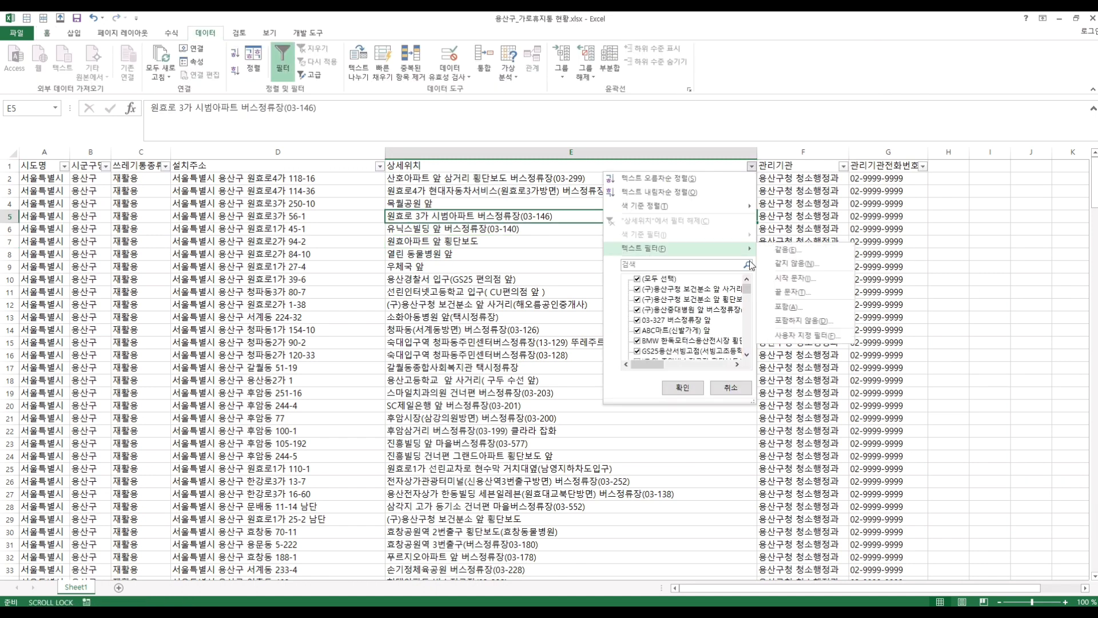
{"action": "left_click", "coordinate": [783, 283]}
{"action": "type", "text": "순천향"}
{"action": "key", "text": "Return"}
Replace F101 with a VLOOKUP of E101 in $A$2:$C$12 of the 필터 복사용 workbook, returning column 2 with exact match (0).
{"action": "left_click", "coordinate": [783, 180]}
{"action": "key", "text": "Delete"}
{"action": "type", "text": "=vlookup("}
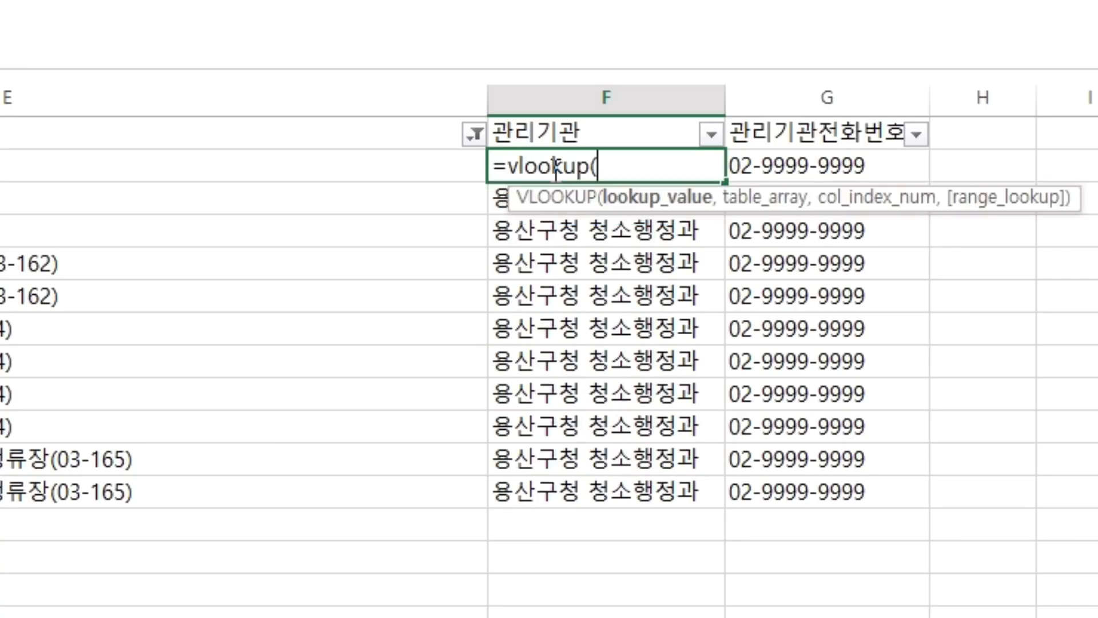
{"action": "left_click", "coordinate": [425, 169]}
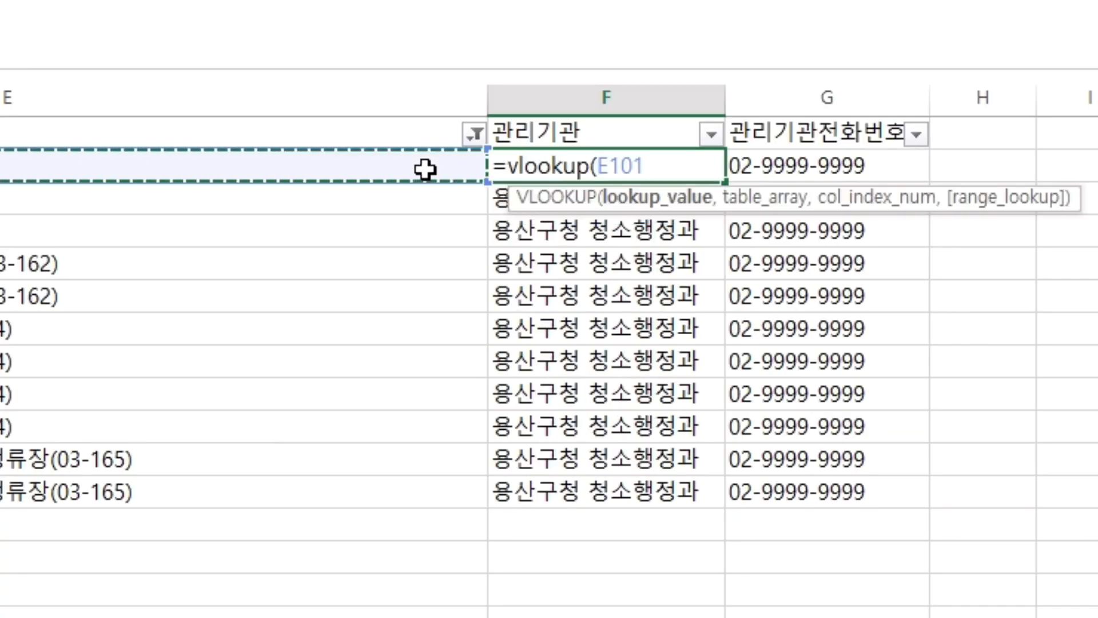
{"action": "type", "text": ","}
{"action": "left_click_drag", "start_coordinate": [813, 175], "coordinate": [969, 307]}
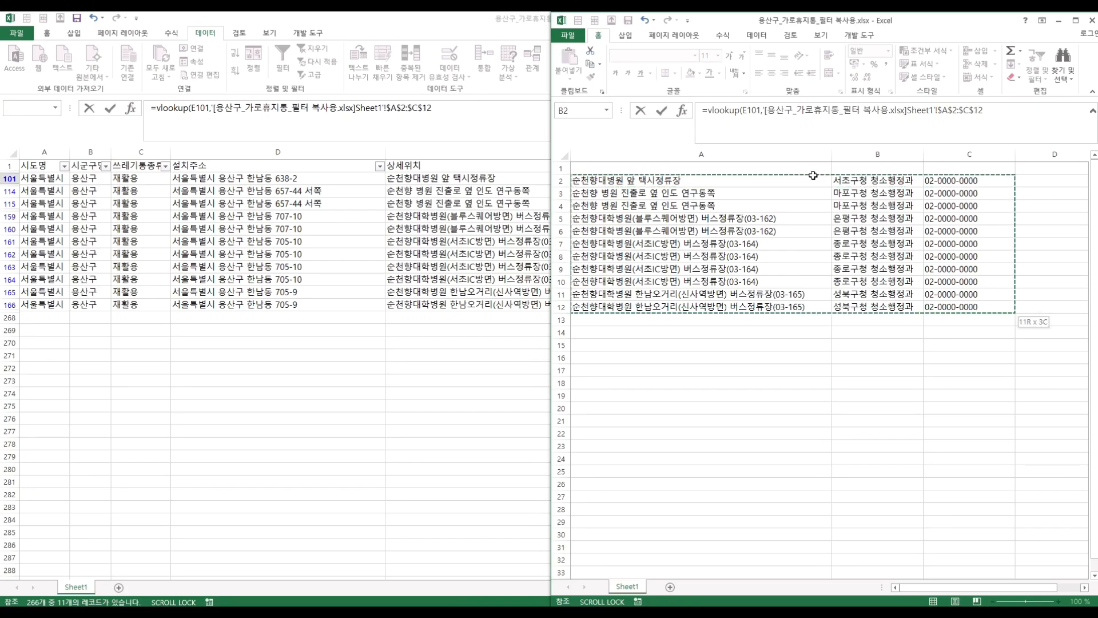
{"action": "type", "text": ",2,0)"}
{"action": "key", "text": "shift+Return"}
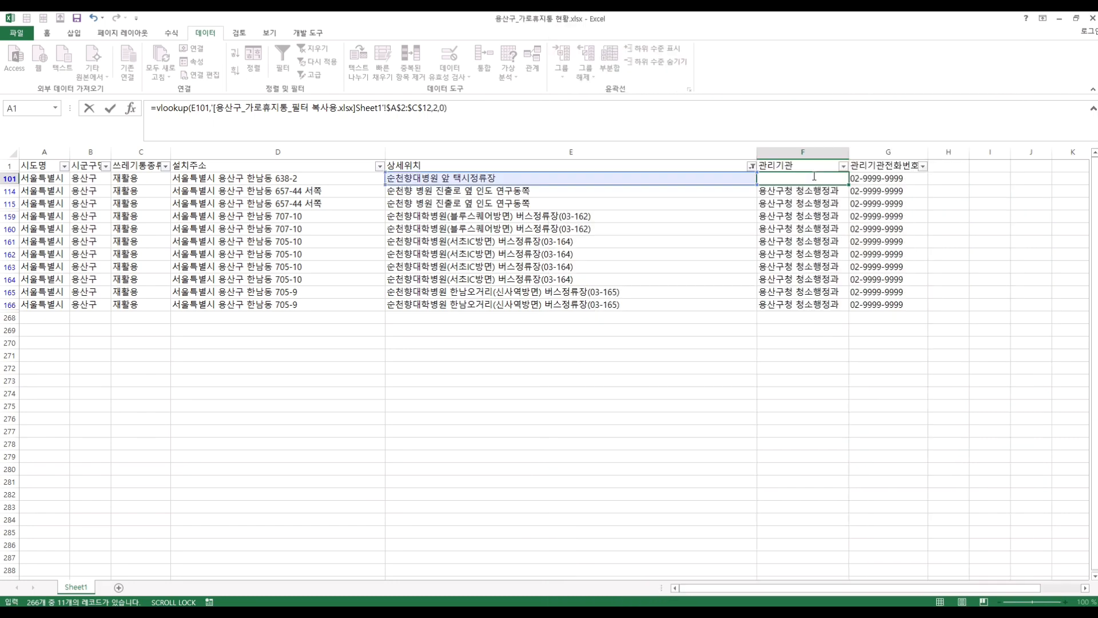
Lock the column of the lookup value in F101's VLOOKUP formula, making it $E101.
{"action": "left_click", "coordinate": [813, 175]}
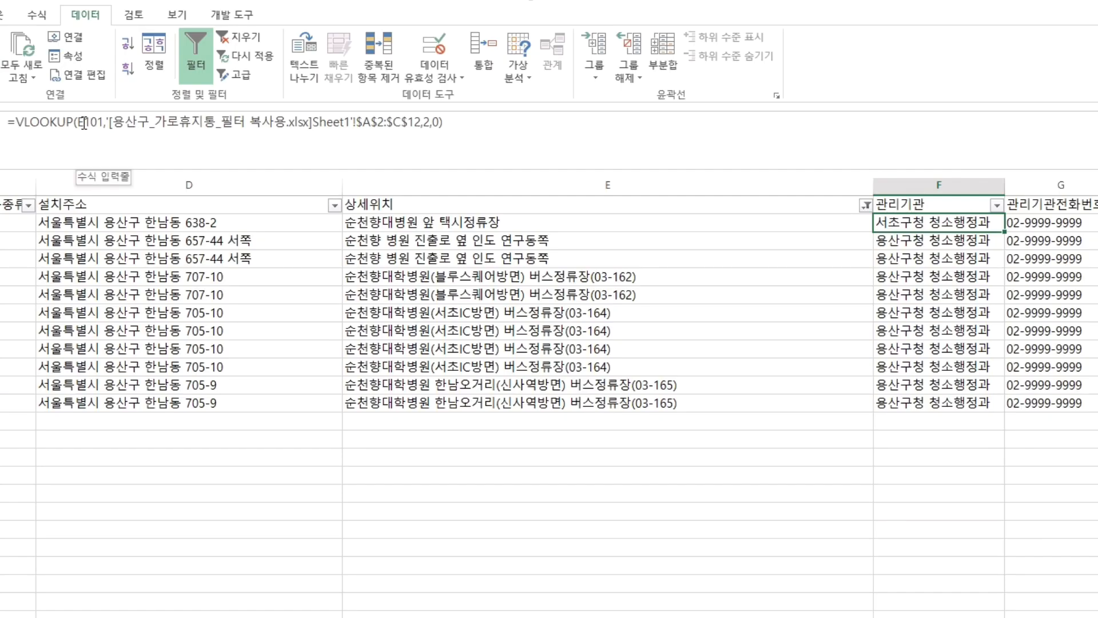
{"action": "left_click", "coordinate": [84, 122]}
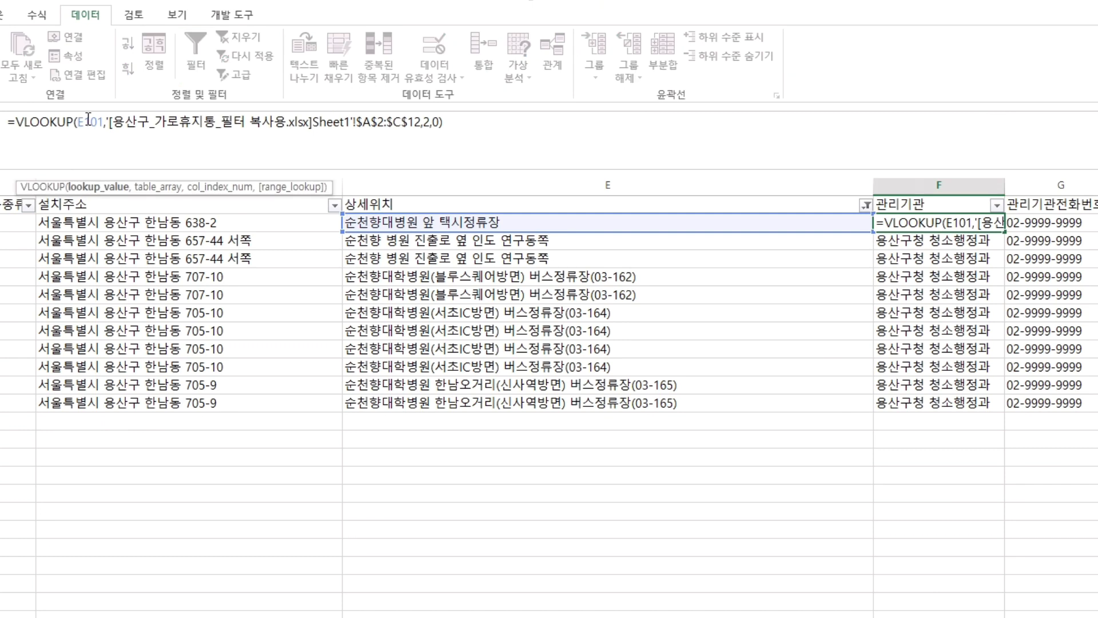
{"action": "type", "text": "$"}
{"action": "key", "text": "Return"}
Fill the VLOOKUP formula from F101 into G101 and set its column index to 3.
{"action": "left_click", "coordinate": [961, 217]}
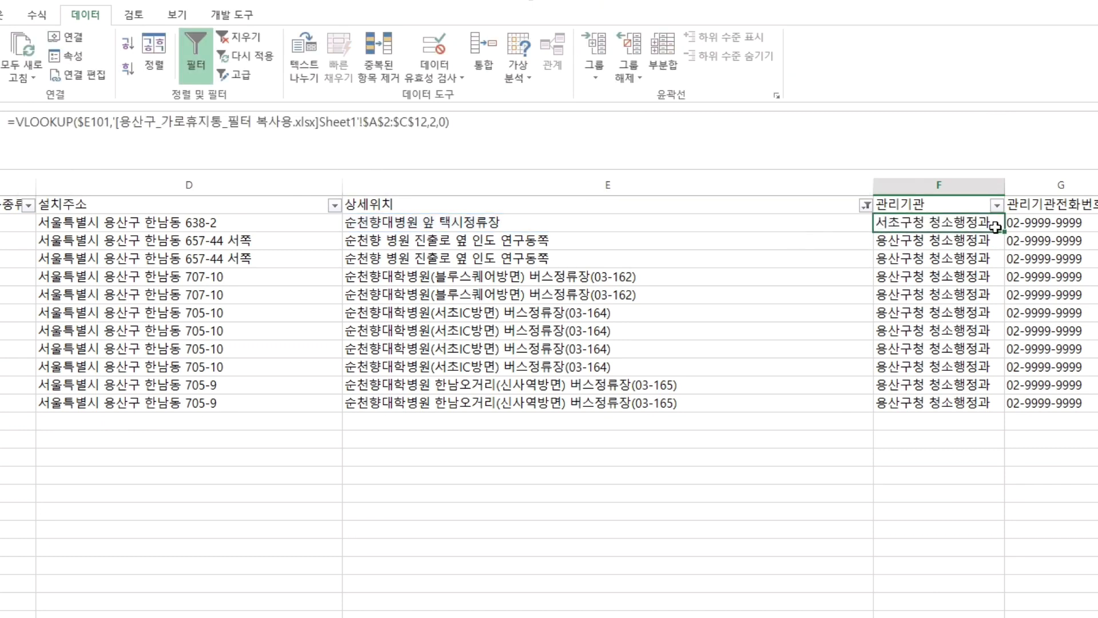
{"action": "left_click", "coordinate": [1095, 226]}
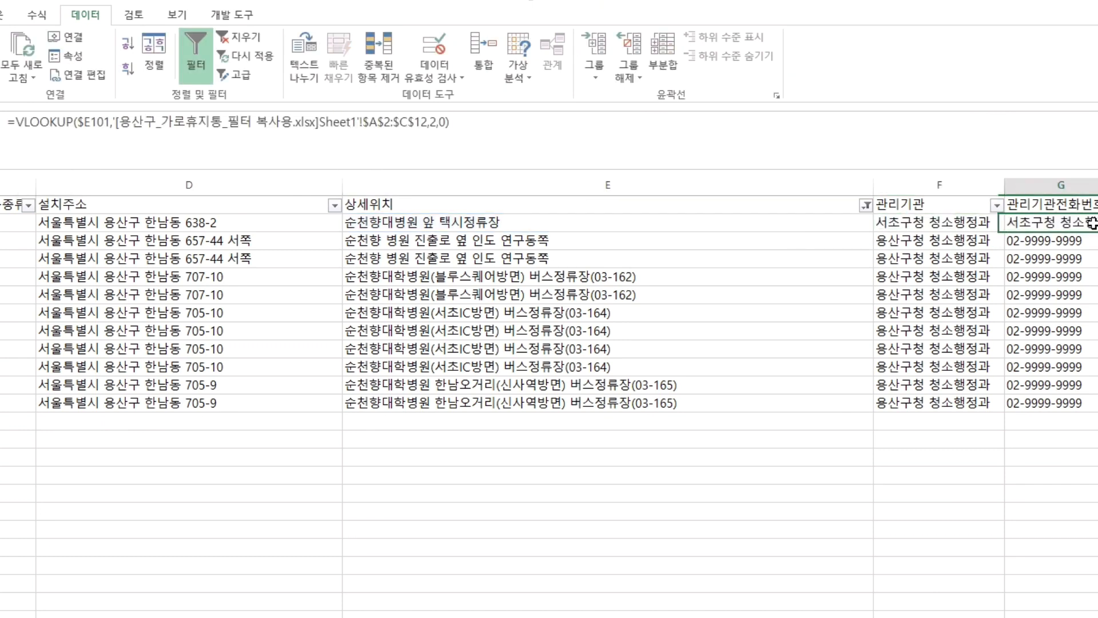
{"action": "left_click", "coordinate": [436, 122]}
{"action": "key", "text": "Return"}
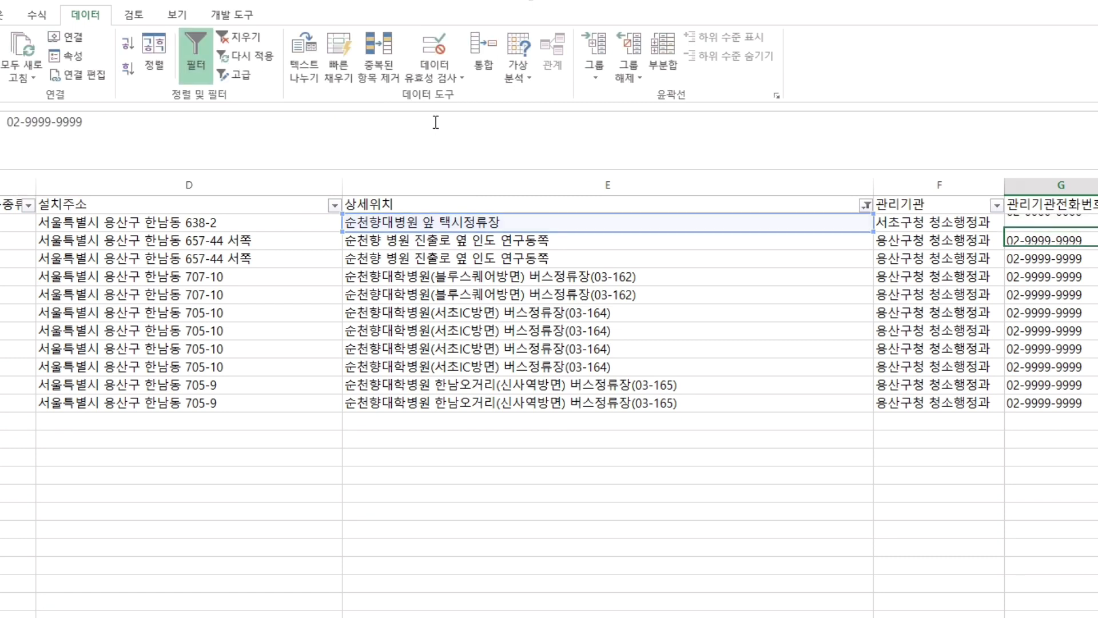
Copy the formulas in F101:G101 and paste them into the remaining filtered 순천향 rows below.
{"action": "left_click_drag", "start_coordinate": [919, 220], "coordinate": [1058, 222]}
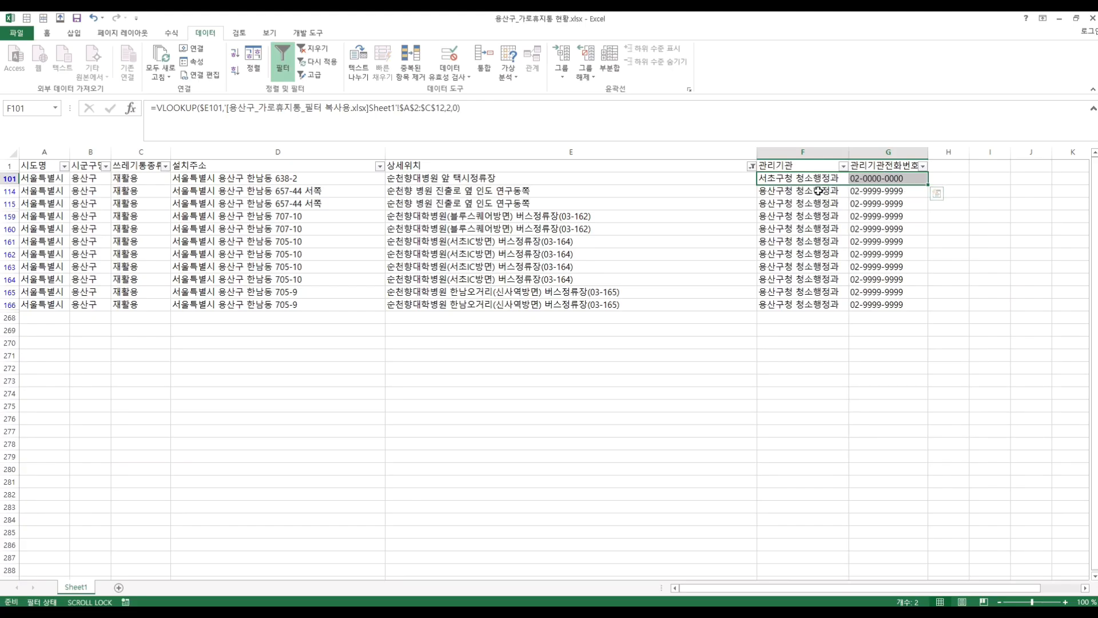
{"action": "key", "text": "ctrl+c"}
{"action": "left_click_drag", "start_coordinate": [821, 191], "coordinate": [863, 189]}
{"action": "key", "text": "ctrl+shift+Down"}
{"action": "key", "text": "ctrl+v"}
{"action": "left_click", "coordinate": [889, 228]}
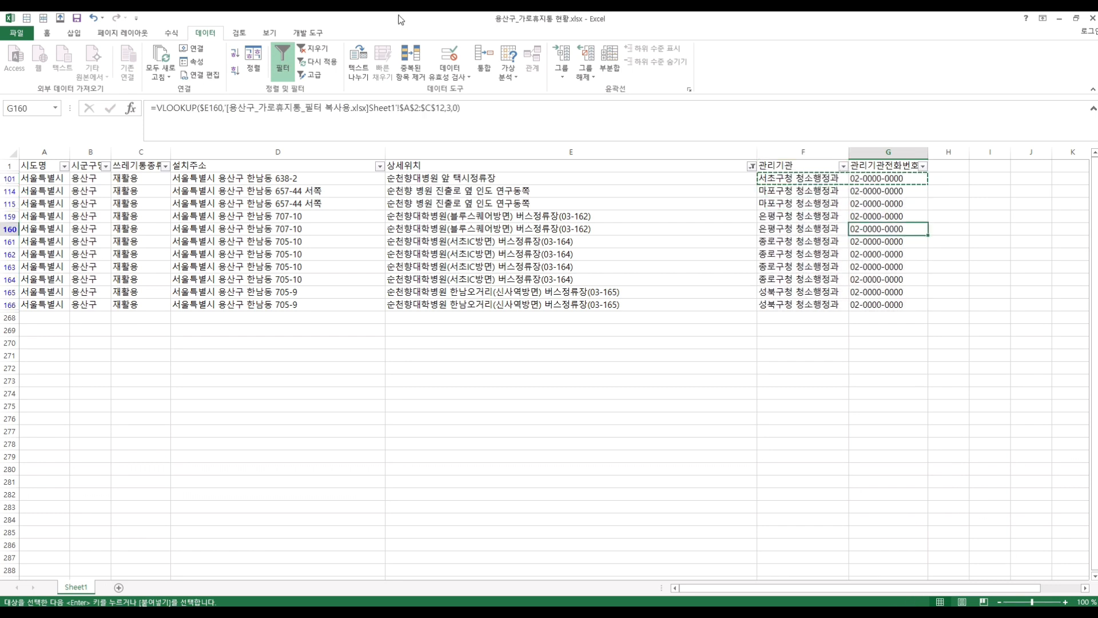
Clear the 상세위치 filter and check the formulas in F159:F160 and F101:G101.
{"action": "left_click", "coordinate": [804, 216]}
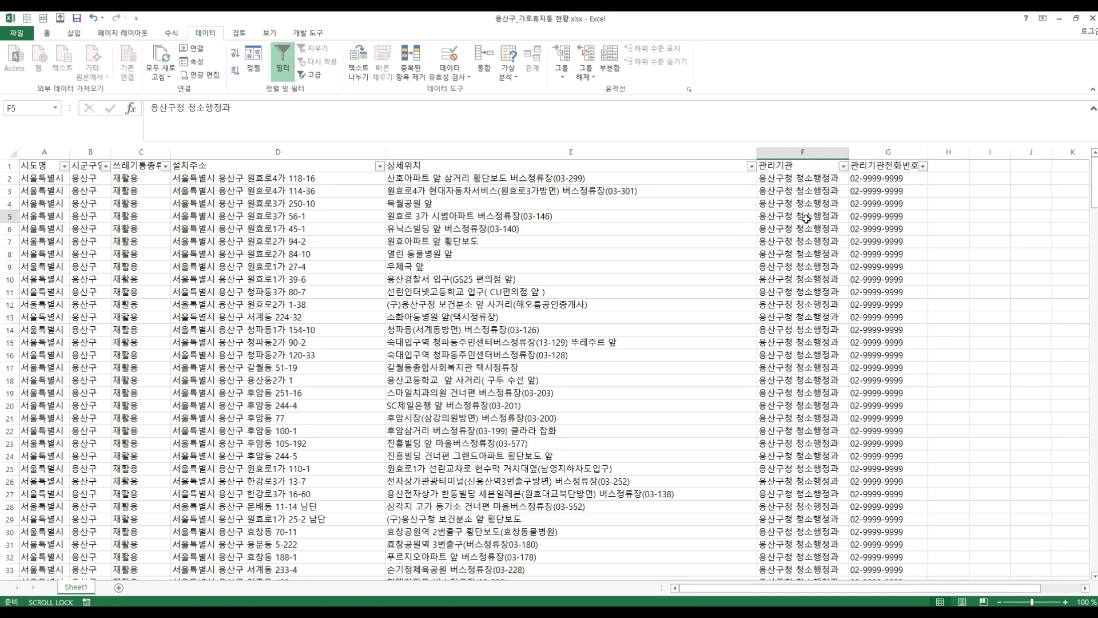
{"action": "left_click_drag", "start_coordinate": [776, 380], "coordinate": [784, 389]}
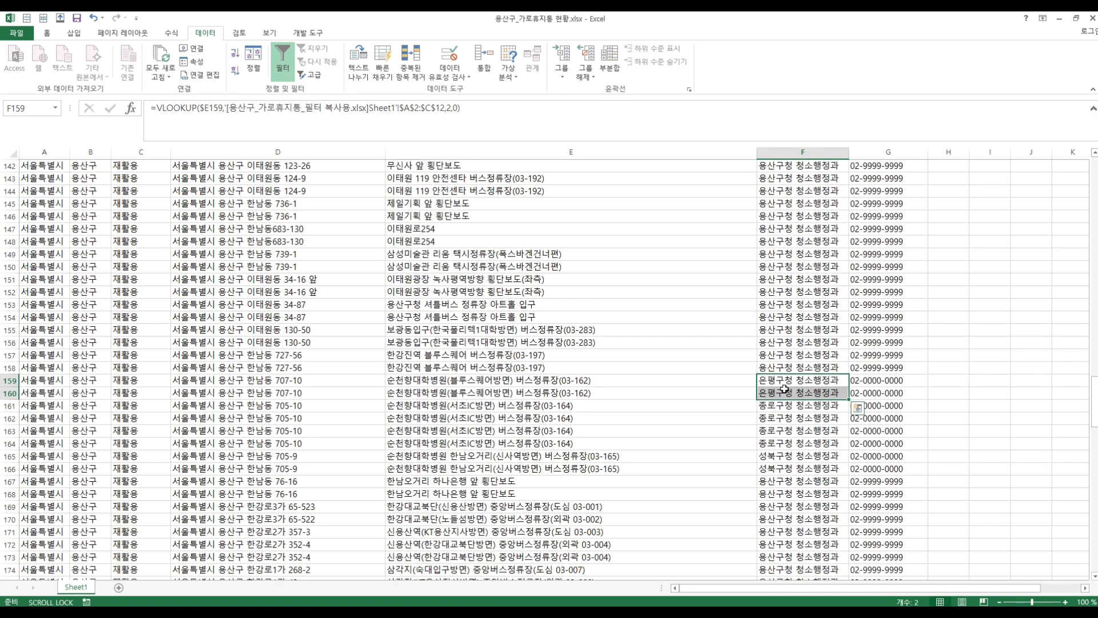
{"action": "scroll", "coordinate": [522, 300], "scroll_direction": "up", "scroll_amount": 16}
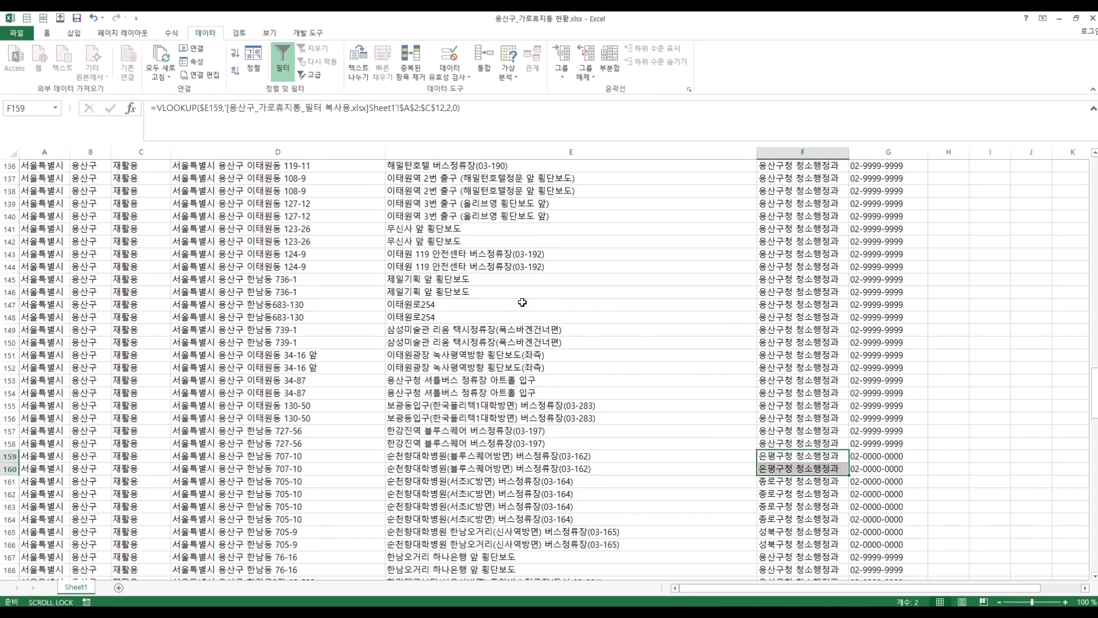
{"action": "left_click", "coordinate": [810, 254]}
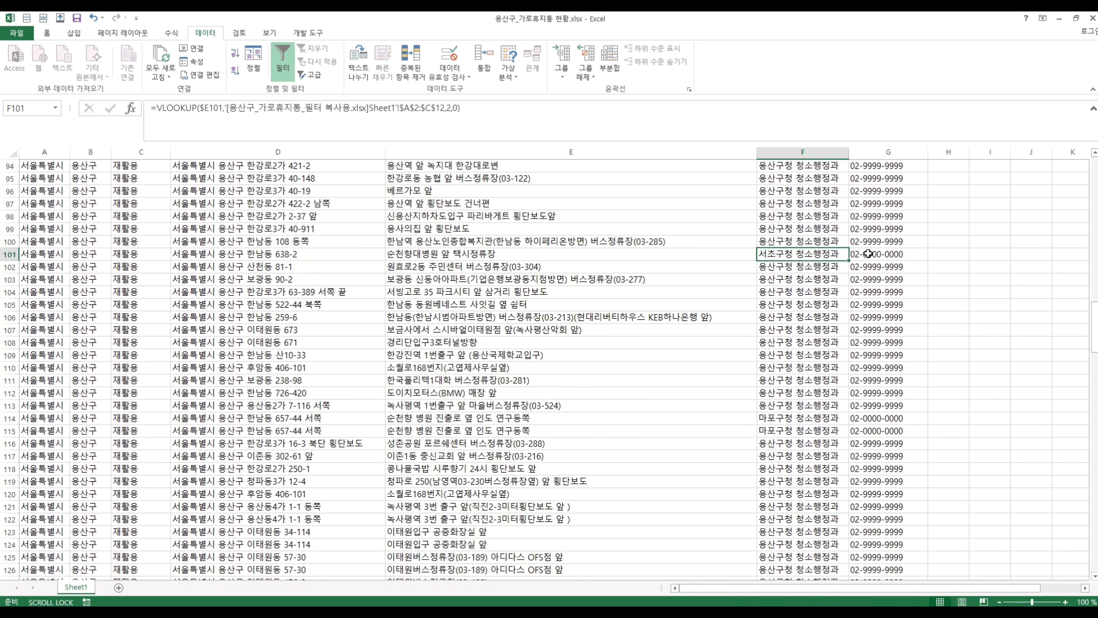
{"action": "left_click", "coordinate": [868, 253]}
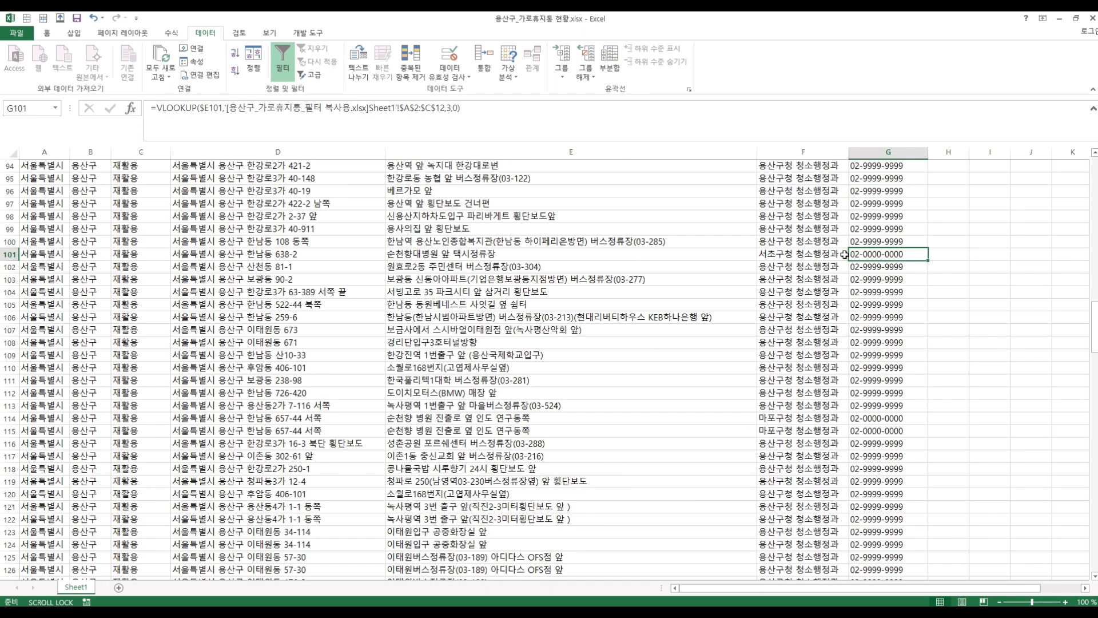
Copy columns F and G, paste them over themselves as values only, and check F101 and G101.
{"action": "left_click", "coordinate": [825, 255]}
{"action": "key", "text": "ctrl+shift+Up"}
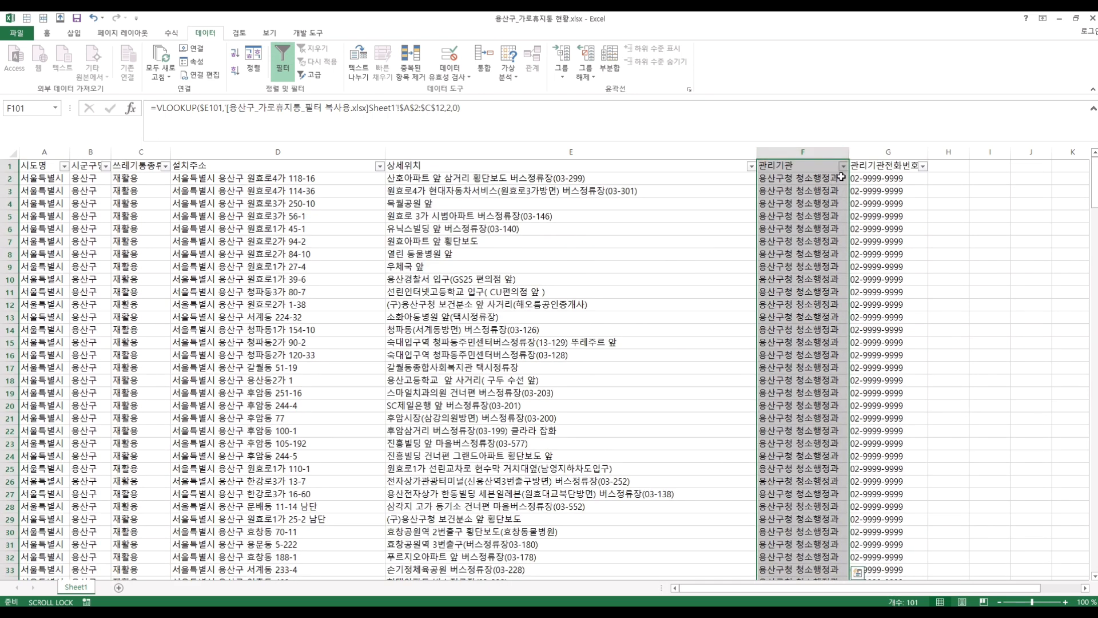
{"action": "left_click_drag", "start_coordinate": [824, 152], "coordinate": [887, 152]}
{"action": "key", "text": "ctrl+c"}
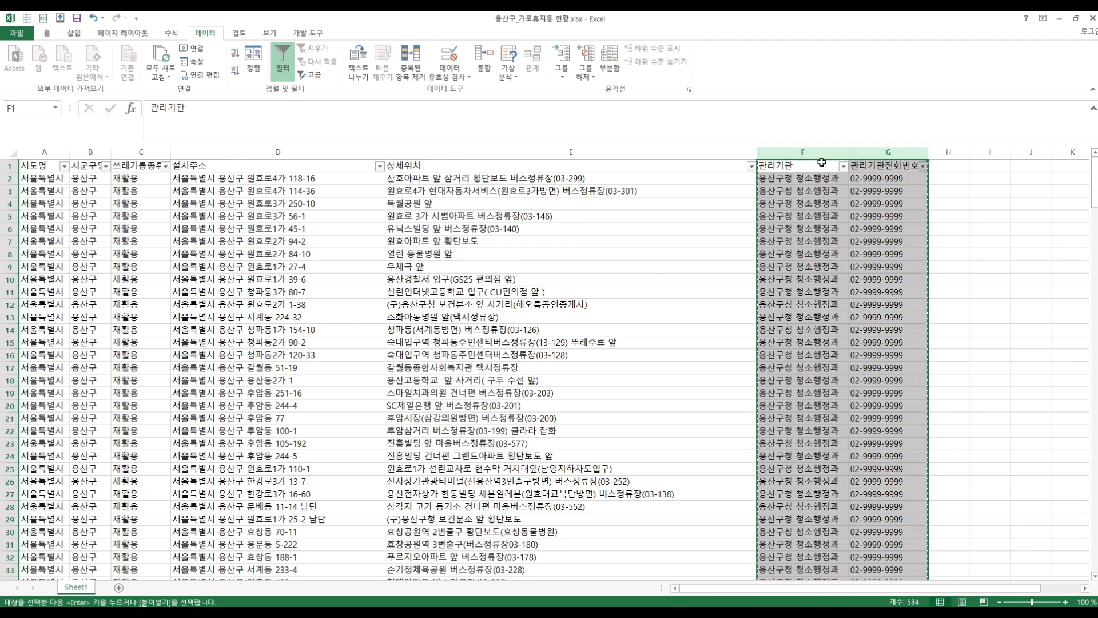
{"action": "right_click", "coordinate": [880, 198]}
{"action": "left_click", "coordinate": [861, 216]}
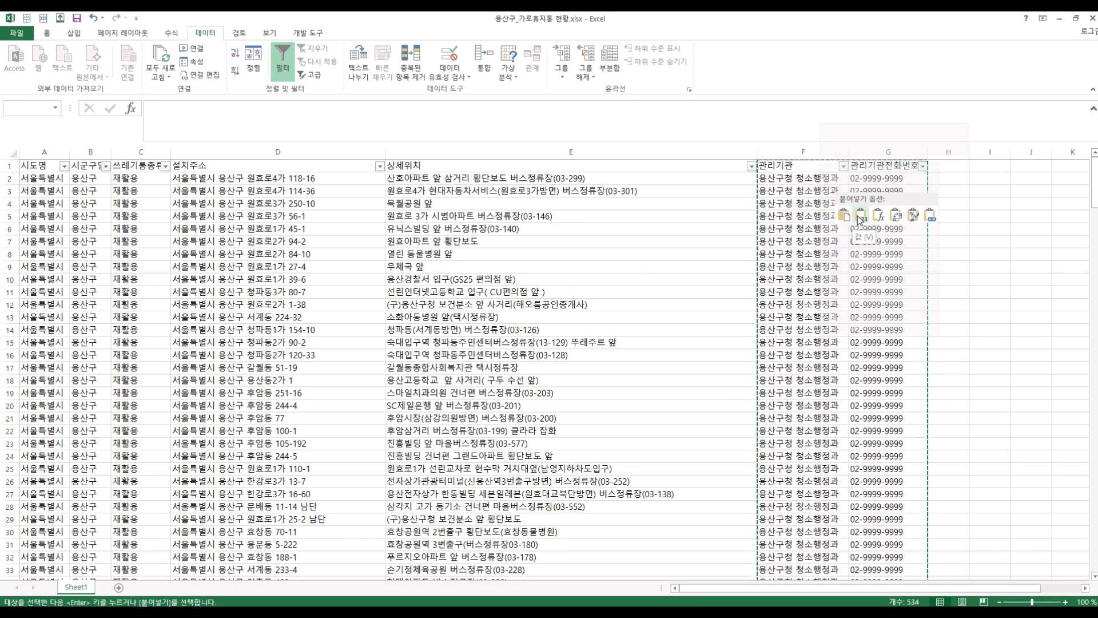
{"action": "key", "text": "Escape"}
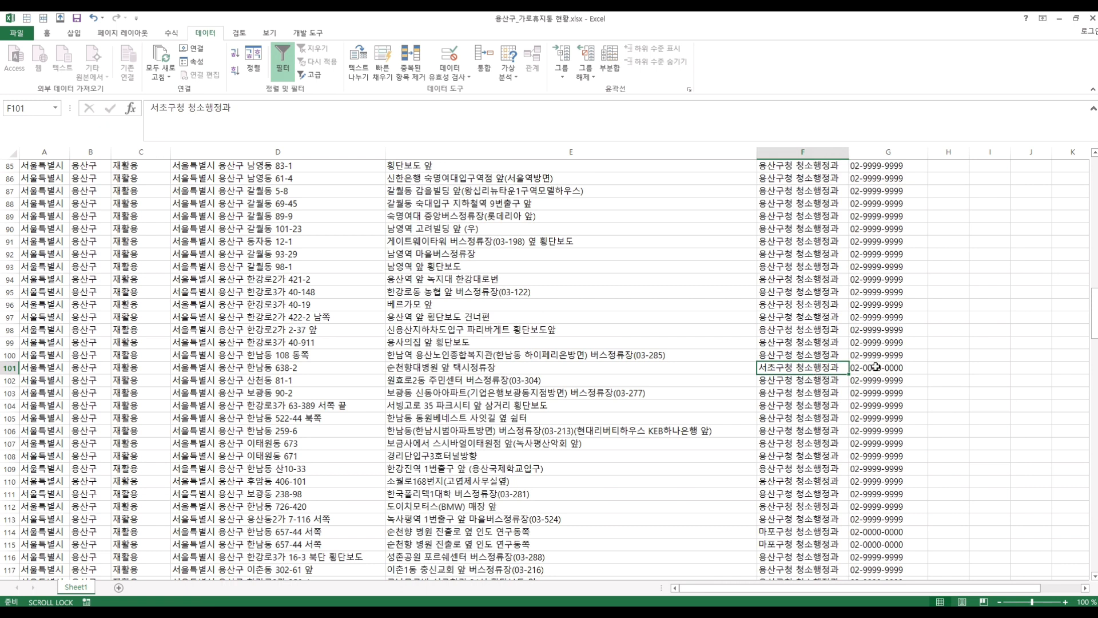
{"action": "left_click", "coordinate": [875, 368]}
{"action": "left_click", "coordinate": [815, 369]}
{"action": "left_click", "coordinate": [867, 369]}
{"action": "left_click", "coordinate": [847, 367]}
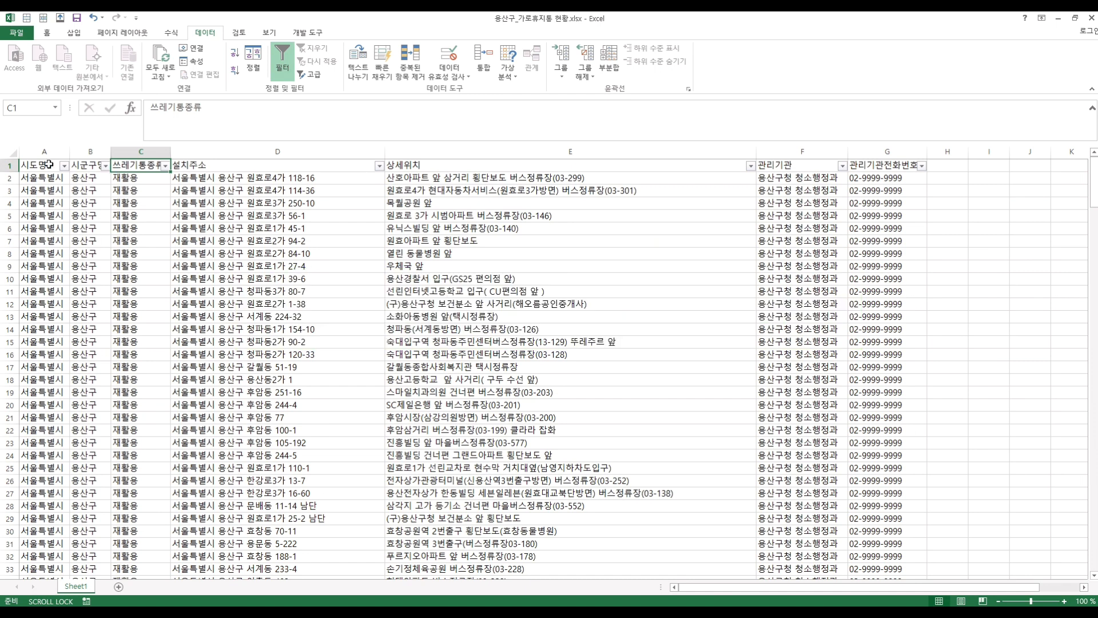
Open the custom sort settings for the whole sheet and review the columns offered as the sort key.
{"action": "left_click", "coordinate": [12, 152]}
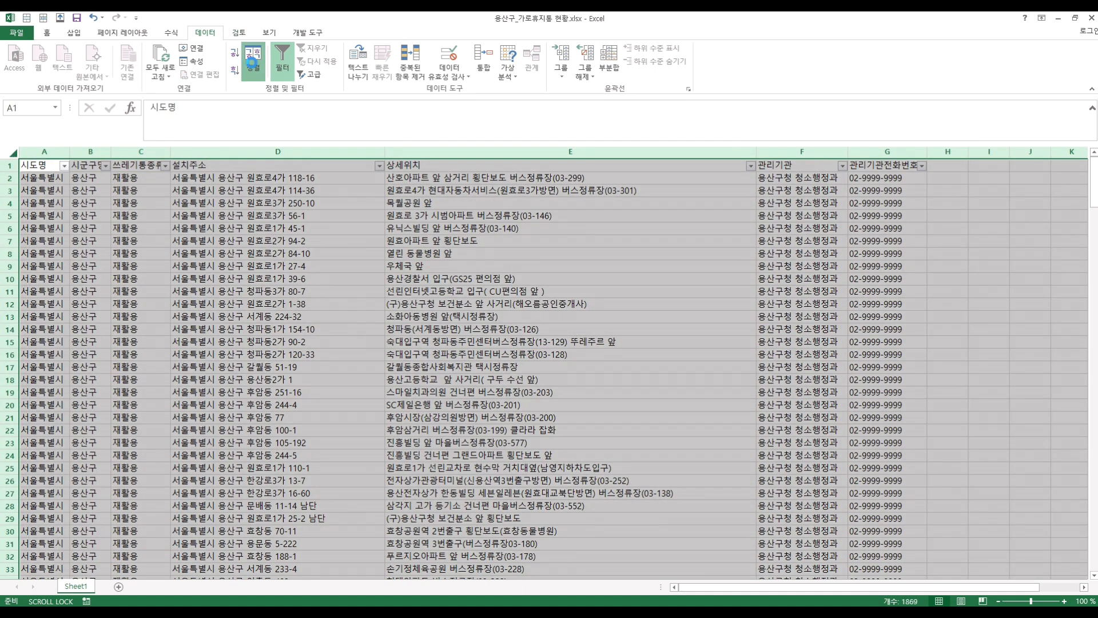
{"action": "left_click", "coordinate": [252, 62]}
{"action": "left_click", "coordinate": [389, 200]}
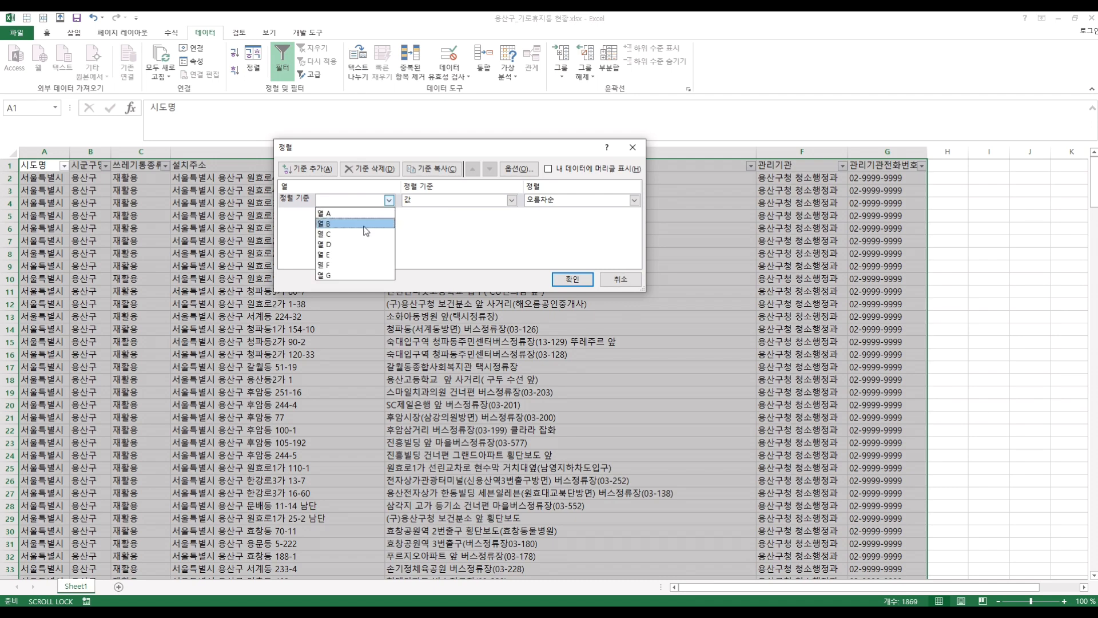
{"action": "left_click", "coordinate": [361, 213]}
{"action": "left_click", "coordinate": [357, 200]}
{"action": "left_click", "coordinate": [358, 224]}
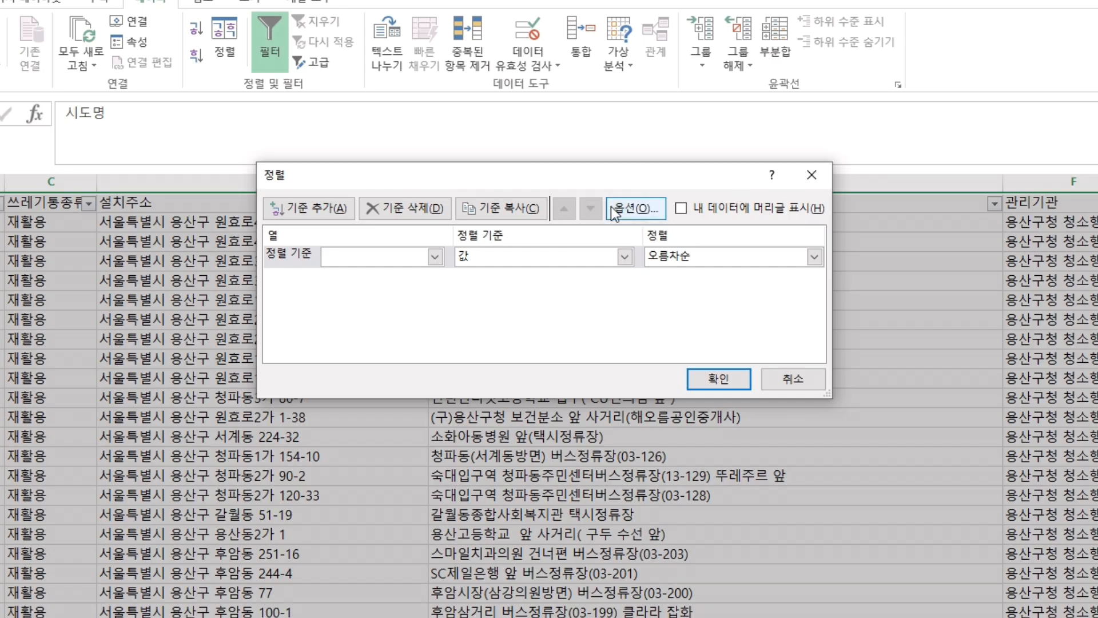
Try sorting the columns left to right by the values in row 1, ascending, and undo the sort.
{"action": "left_click", "coordinate": [637, 210]}
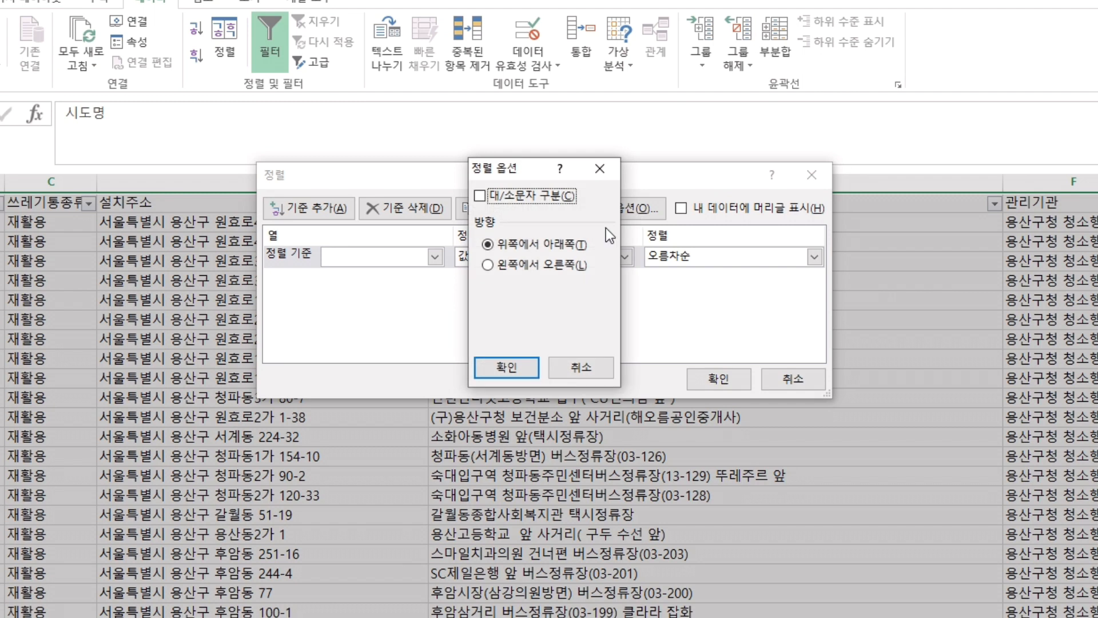
{"action": "left_click", "coordinate": [506, 269]}
{"action": "left_click", "coordinate": [505, 369]}
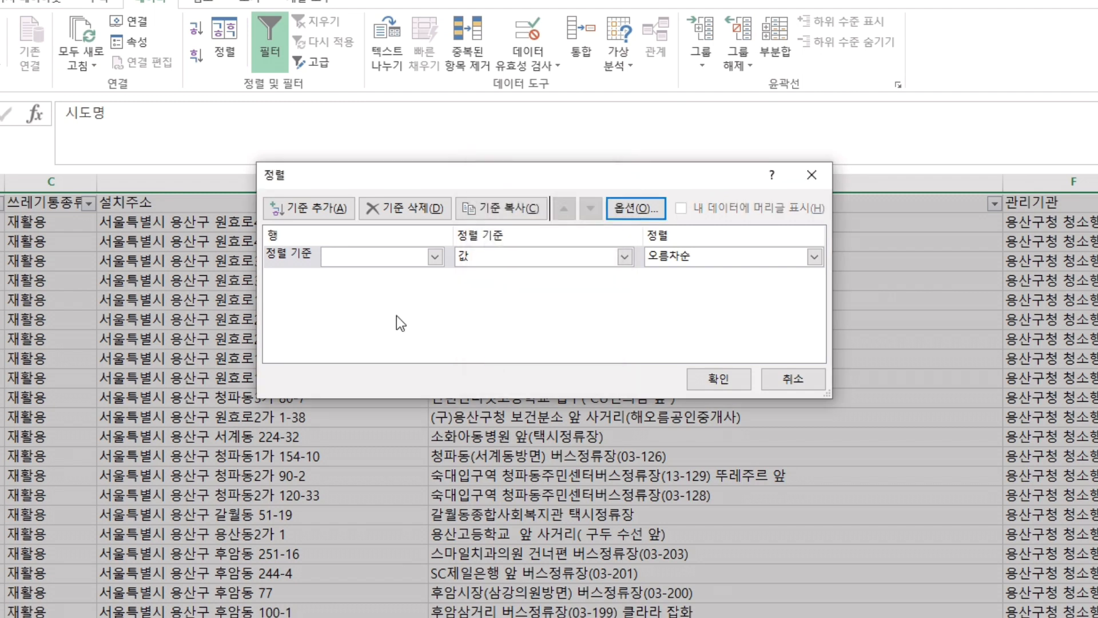
{"action": "left_click", "coordinate": [424, 262]}
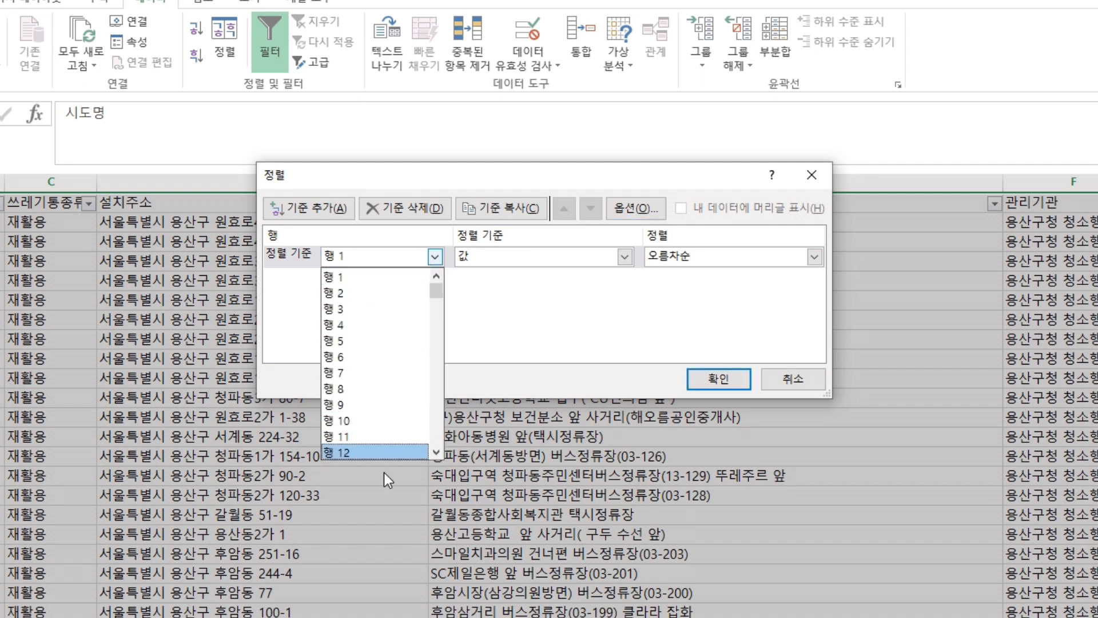
{"action": "left_click", "coordinate": [376, 279]}
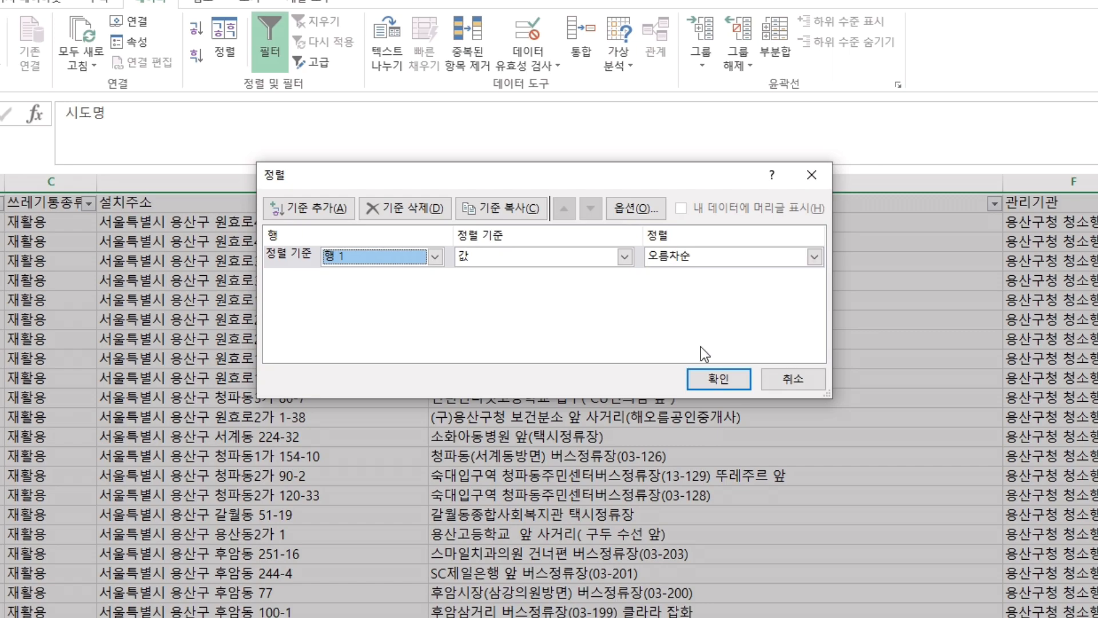
{"action": "left_click", "coordinate": [703, 373]}
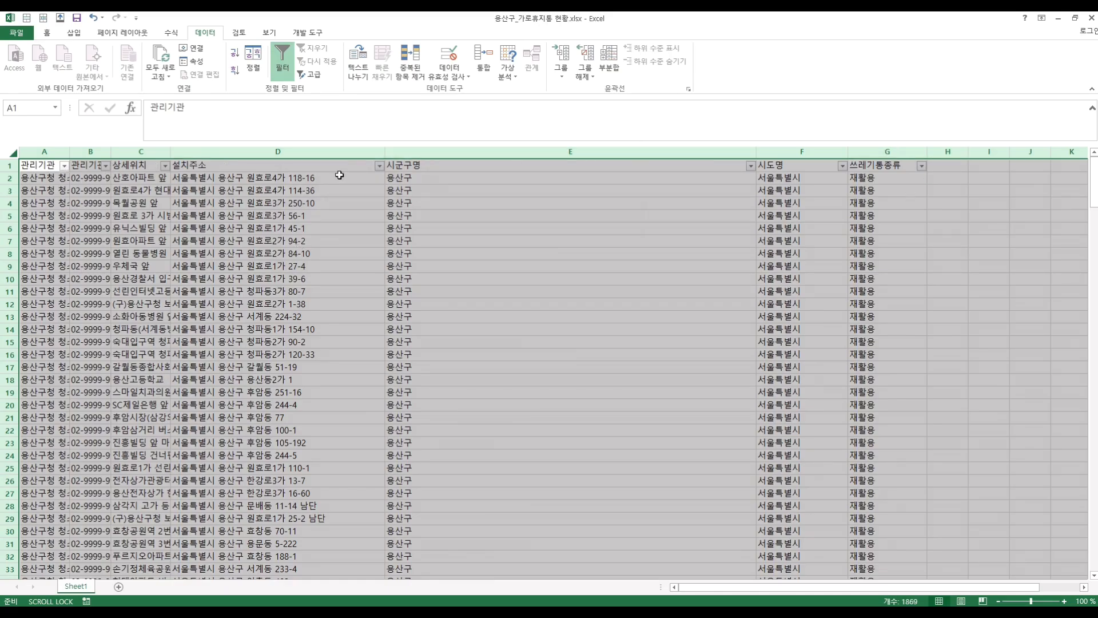
{"action": "left_click", "coordinate": [183, 481]}
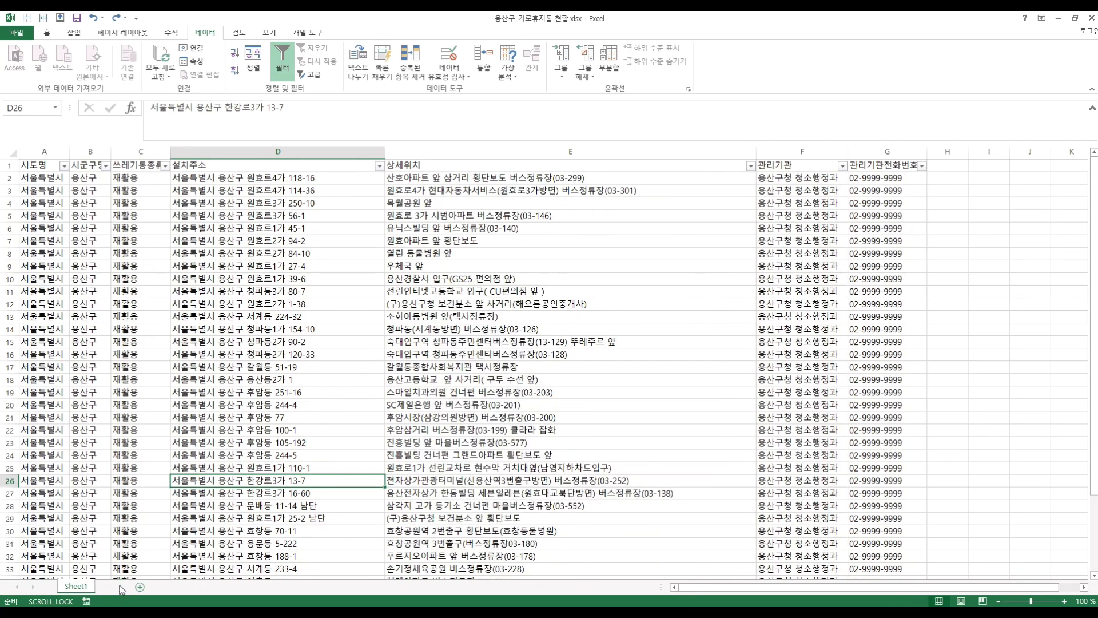
Add a new sheet, Sheet2, and paste the 설치주소 column from Sheet1 into its column A.
{"action": "left_click", "coordinate": [119, 586]}
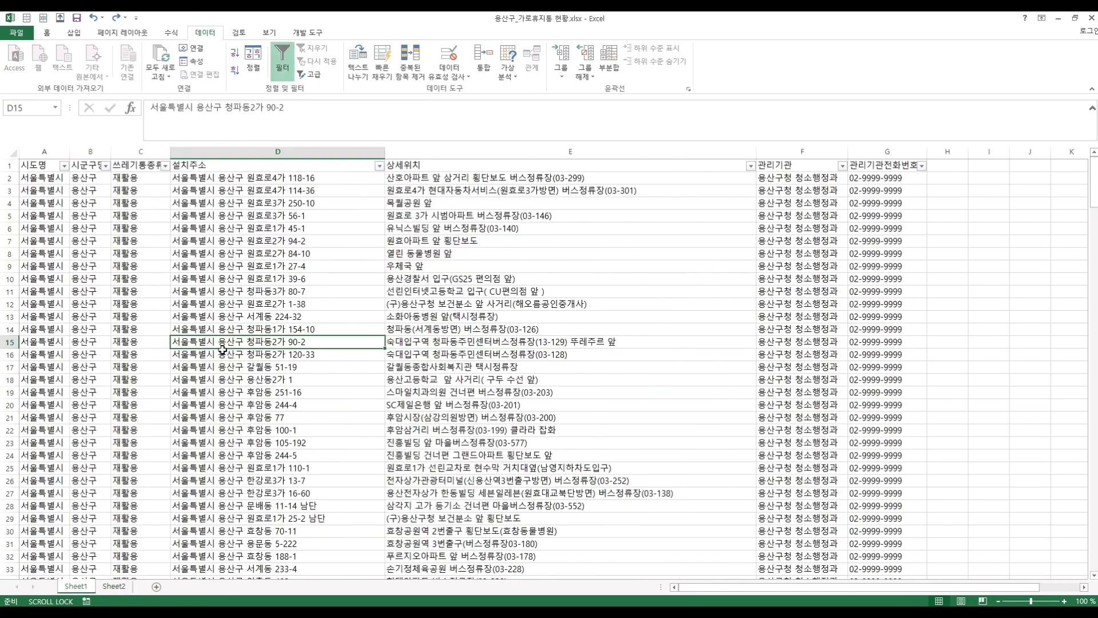
{"action": "left_click", "coordinate": [113, 586]}
{"action": "key", "text": "ctrl+v"}
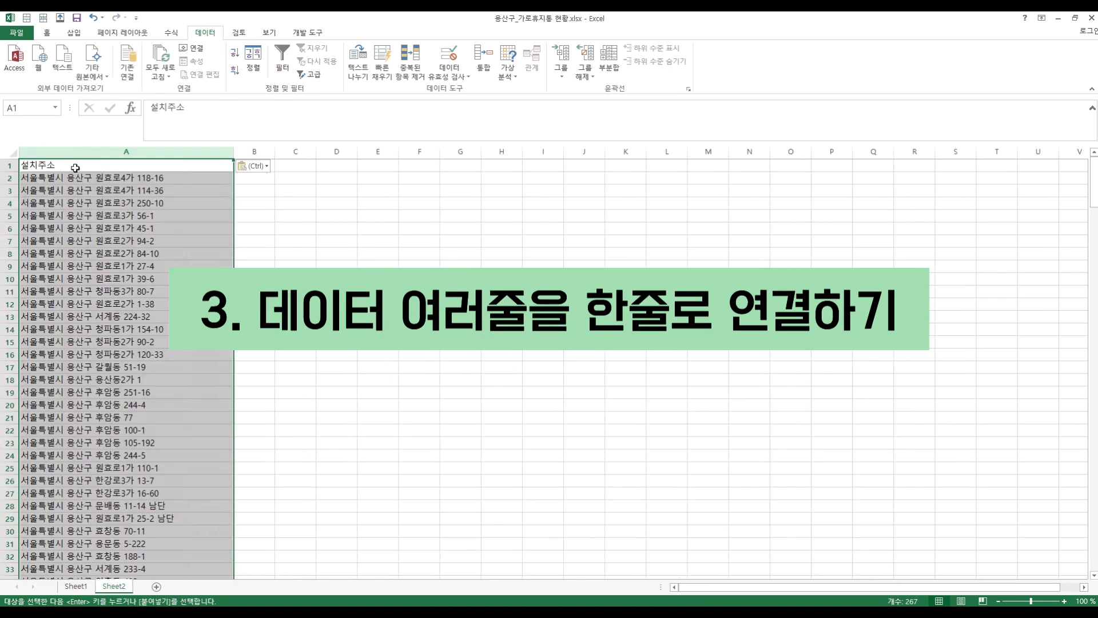
Copy the address text from A2 into E3, add a comma, and append the address text from A3.
{"action": "left_click", "coordinate": [133, 178]}
{"action": "key", "text": "ctrl+v"}
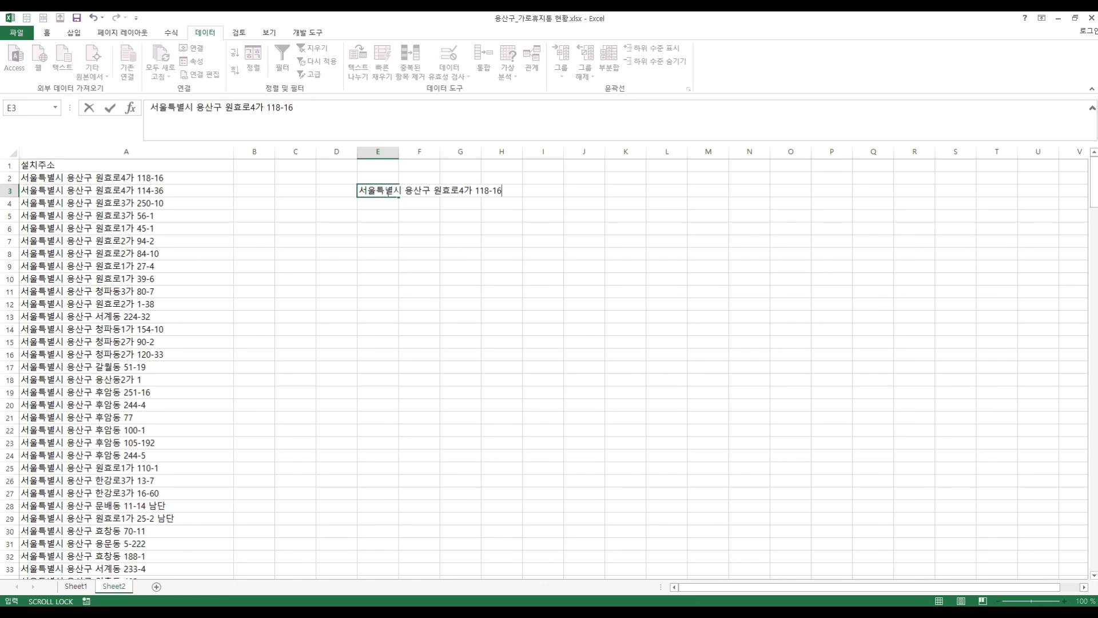
{"action": "left_click", "coordinate": [213, 205]}
{"action": "left_click", "coordinate": [207, 191]}
{"action": "triple_click", "coordinate": [183, 105]}
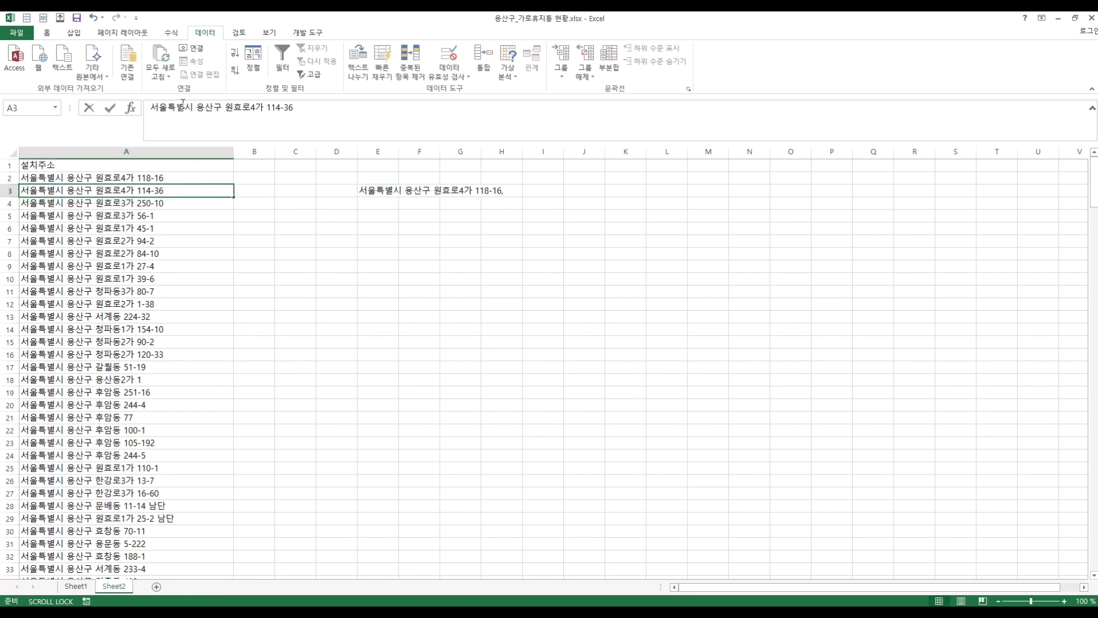
{"action": "left_click", "coordinate": [425, 190]}
{"action": "left_click", "coordinate": [386, 191]}
{"action": "left_click", "coordinate": [436, 114]}
{"action": "key", "text": "ctrl+v"}
Append a comma and the address text from A4 to the combined text in E3.
{"action": "left_click", "coordinate": [201, 204]}
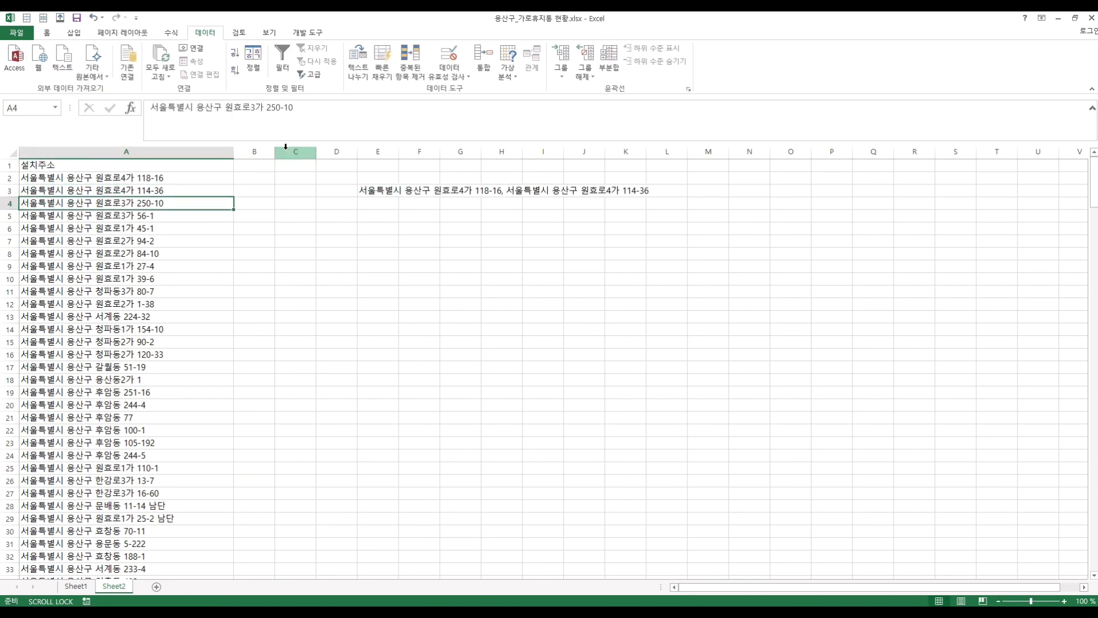
{"action": "left_click_drag", "start_coordinate": [308, 108], "coordinate": [149, 108]}
{"action": "left_click", "coordinate": [387, 191]}
{"action": "left_click", "coordinate": [490, 110]}
{"action": "type", "text": ","}
{"action": "key", "text": "ctrl+v"}
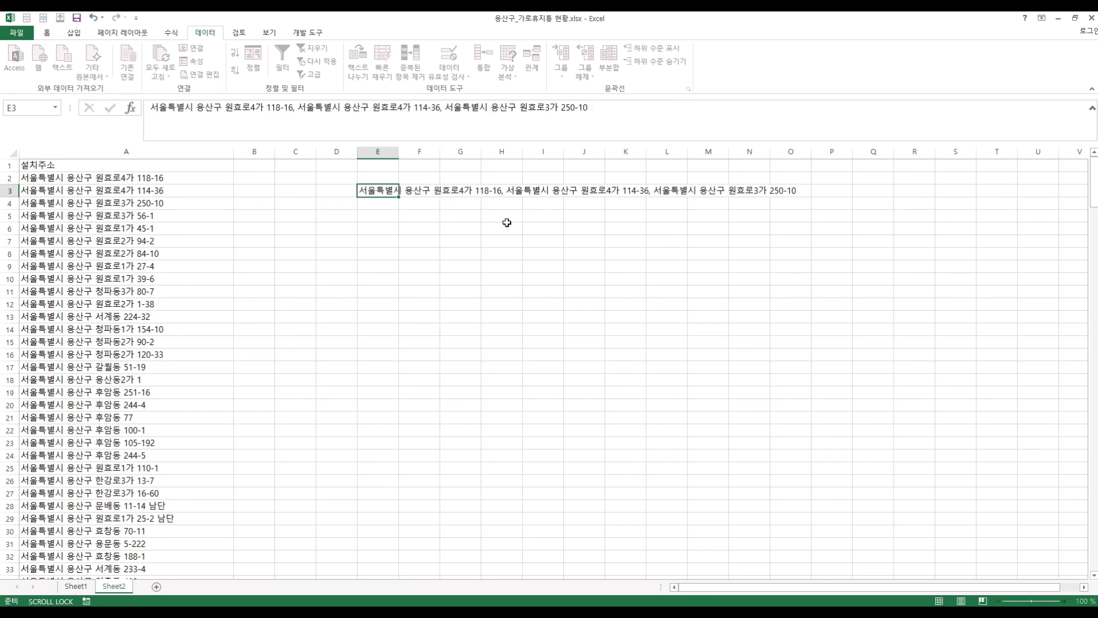
Check how far the address list extends below A2 and return to the combined text in E3.
{"action": "left_click", "coordinate": [154, 179]}
{"action": "key", "text": "ctrl+shift+Down"}
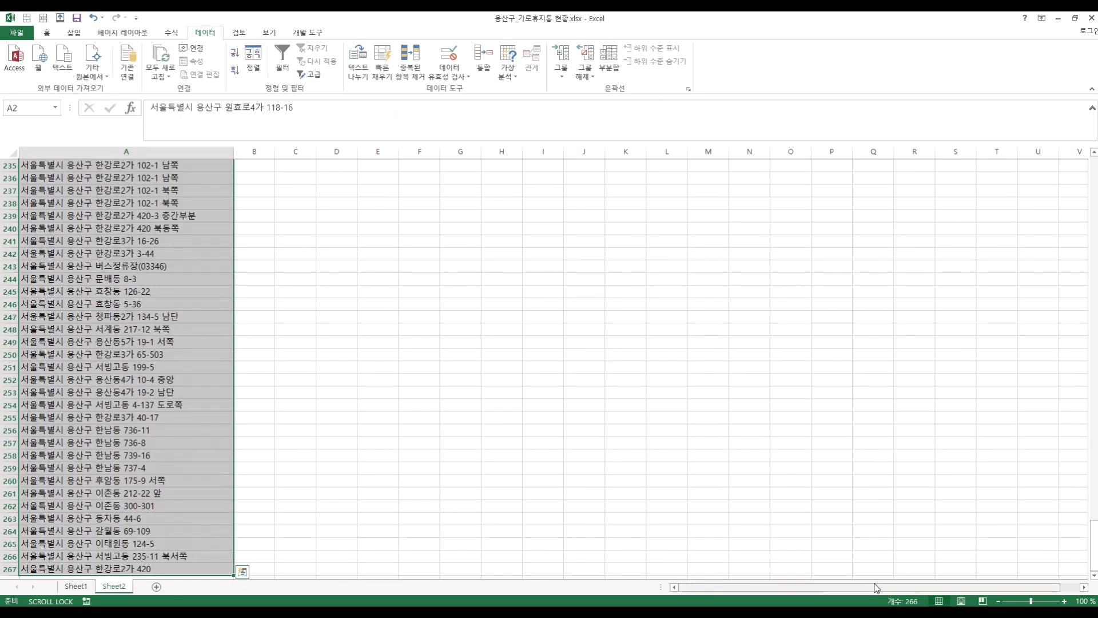
{"action": "key", "text": "ctrl+shift+Up"}
{"action": "left_click", "coordinate": [431, 240]}
{"action": "left_click", "coordinate": [387, 193]}
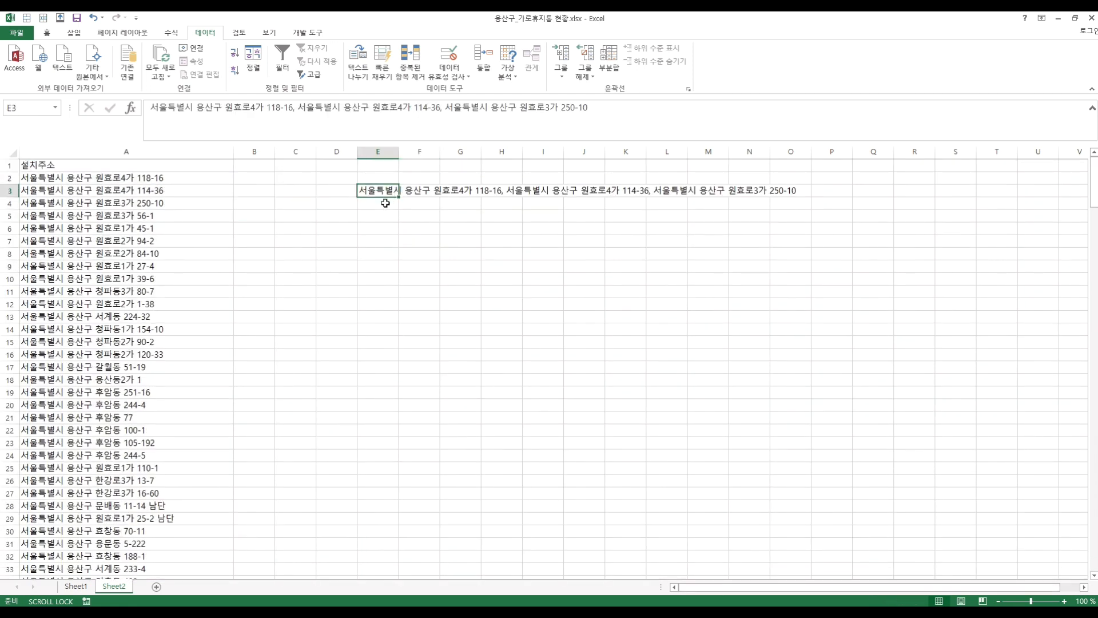
{"action": "left_click", "coordinate": [385, 203]}
Enter a comma in B2 and B3 and fill the commas down column B beside every address.
{"action": "left_click", "coordinate": [265, 177]}
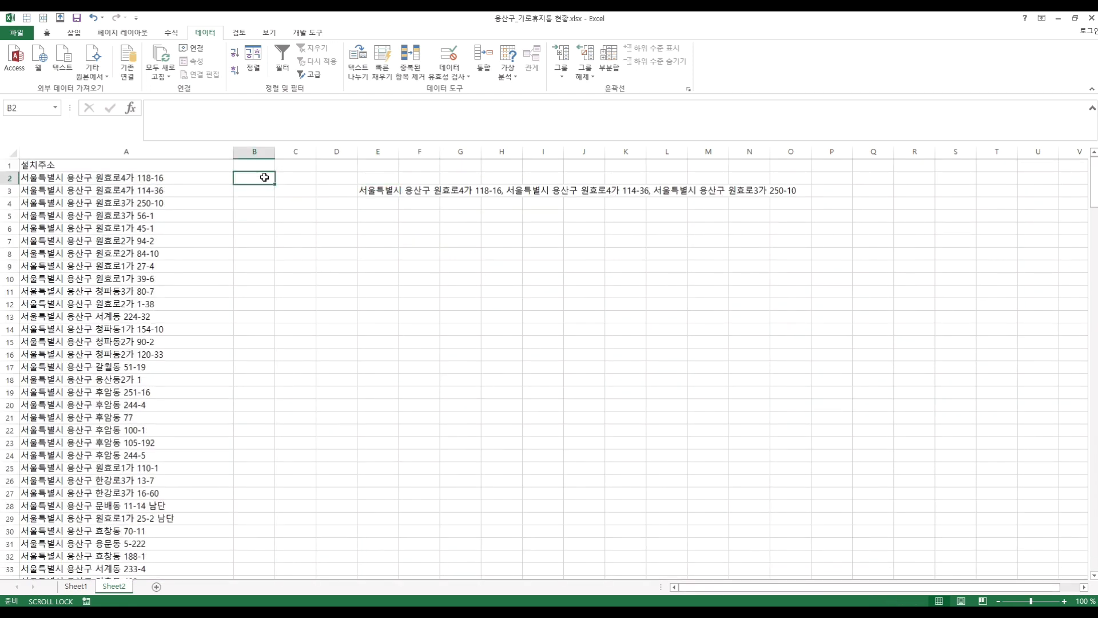
{"action": "type", "text": ","}
{"action": "key", "text": "Return"}
{"action": "type", "text": ","}
{"action": "key", "text": "Return"}
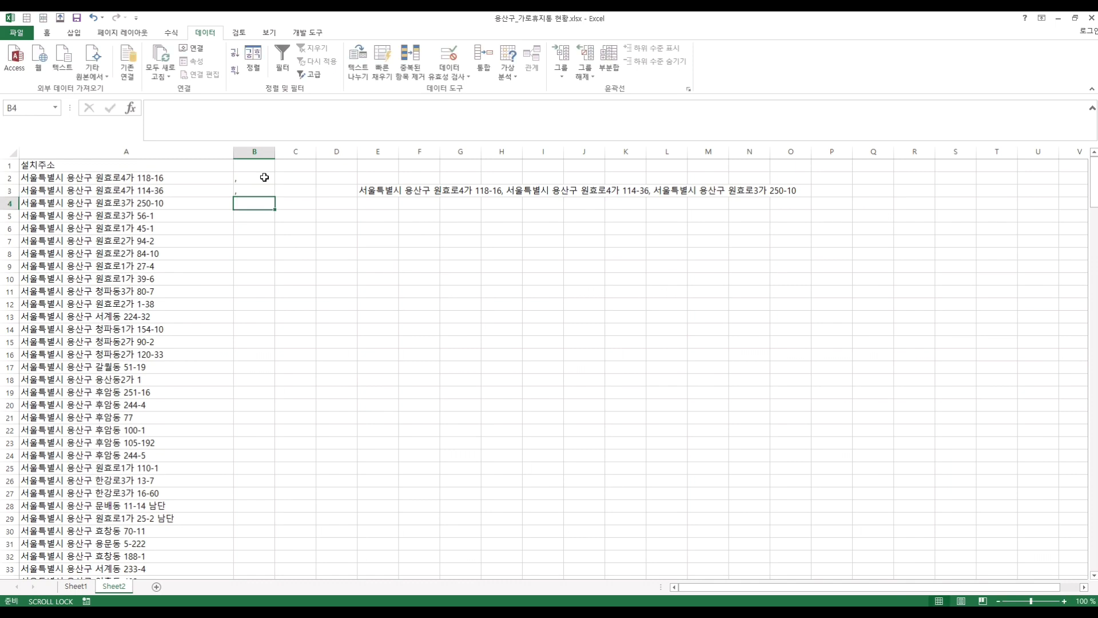
{"action": "left_click_drag", "start_coordinate": [261, 181], "coordinate": [264, 192]}
{"action": "double_click", "coordinate": [276, 197]}
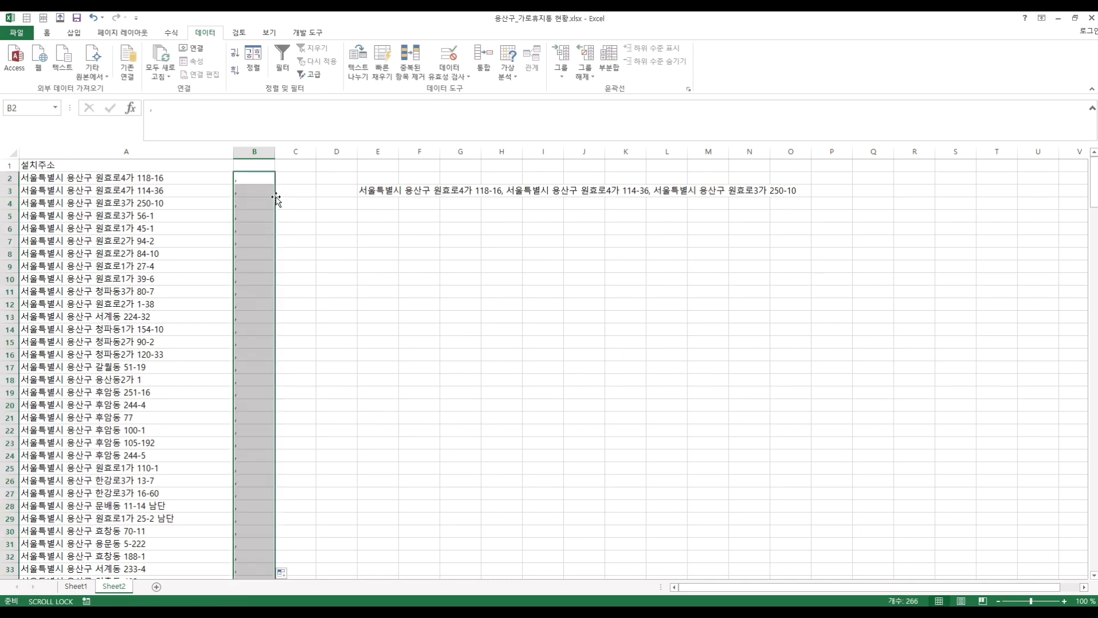
Check the comma fill down to the last address row and delete the comma in B267.
{"action": "left_click", "coordinate": [257, 209]}
{"action": "key", "text": "ctrl+shift+Down"}
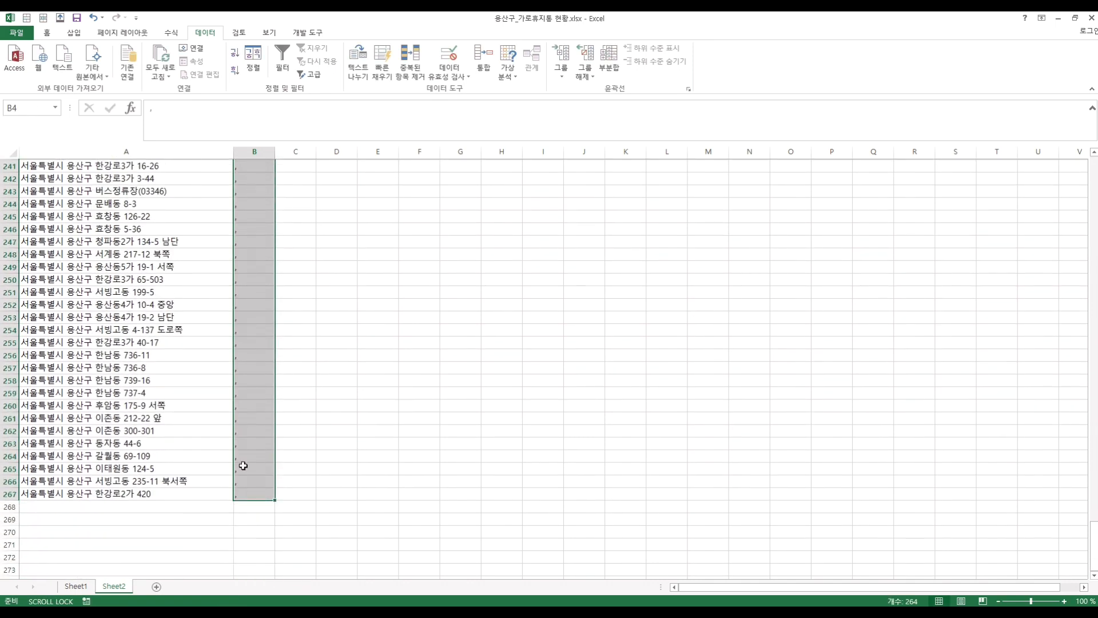
{"action": "left_click", "coordinate": [236, 493]}
{"action": "left_click", "coordinate": [255, 492]}
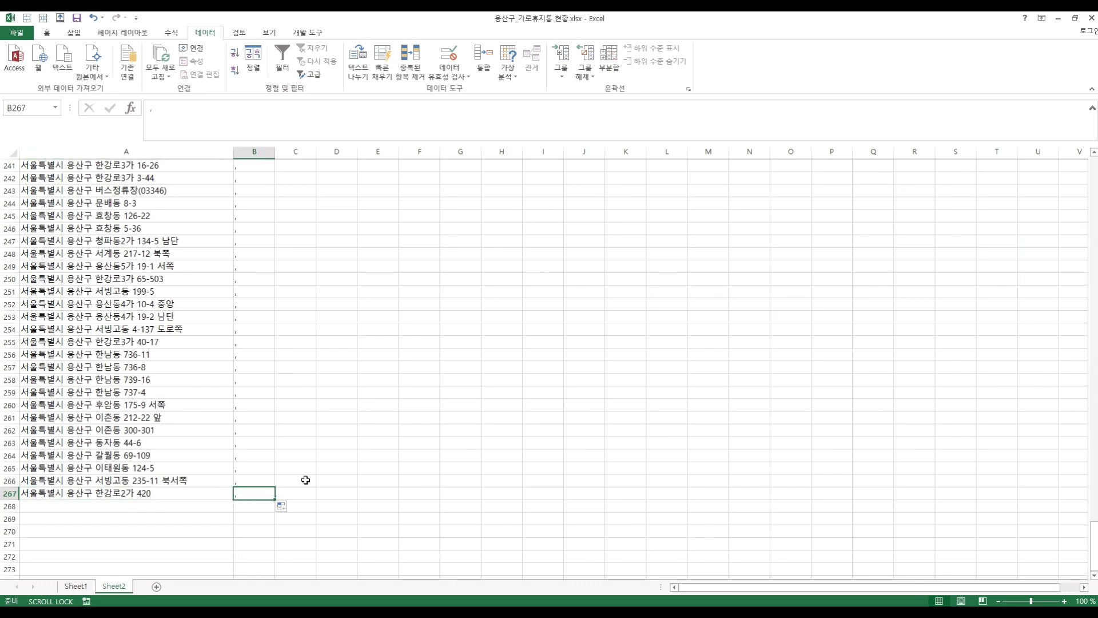
{"action": "key", "text": "Delete"}
{"action": "left_click", "coordinate": [306, 480]}
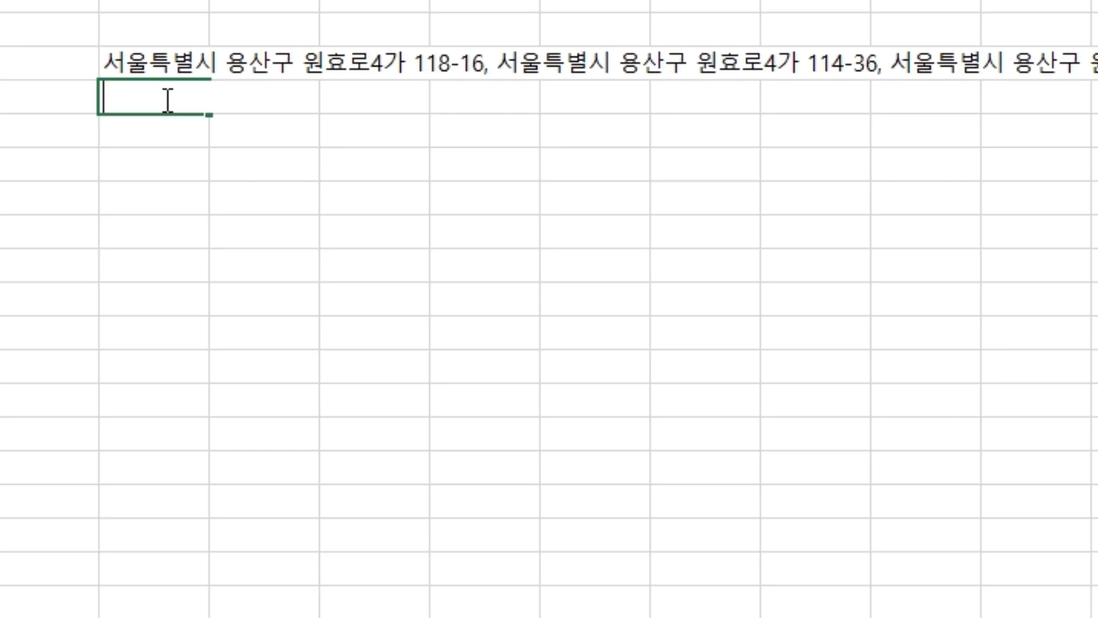
Enter =PHONETIC(A2:B267) in E4 to join all addresses and commas into one line, and check the cell.
{"action": "type", "text": "=phonetic"}
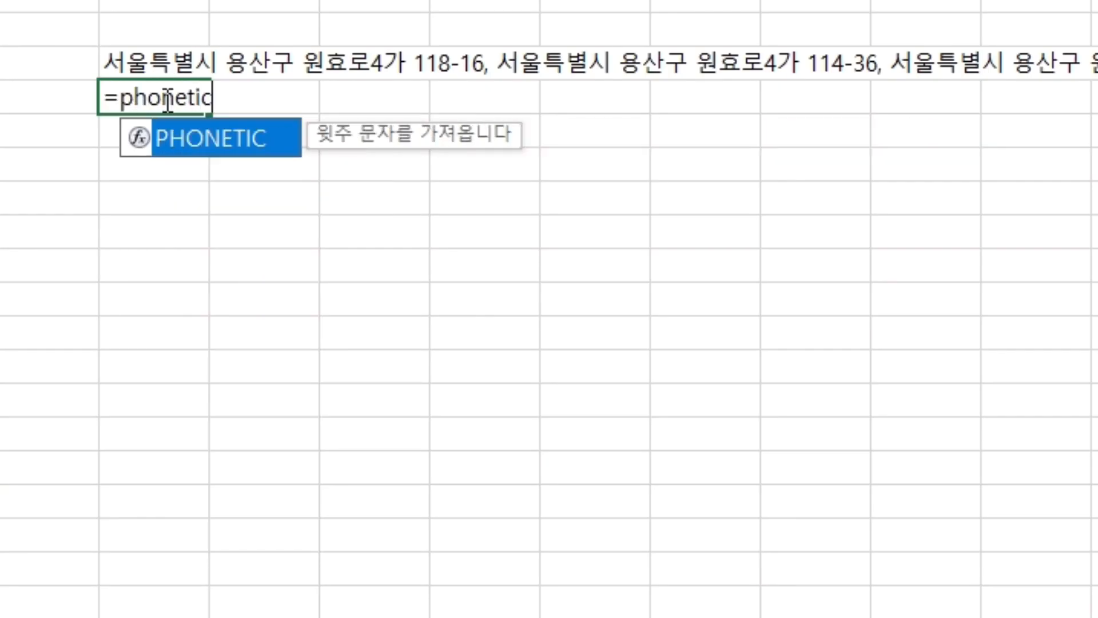
{"action": "type", "text": "("}
{"action": "left_click", "coordinate": [211, 176]}
{"action": "key", "text": "ctrl+shift+Down"}
{"action": "key", "text": "shift+Right"}
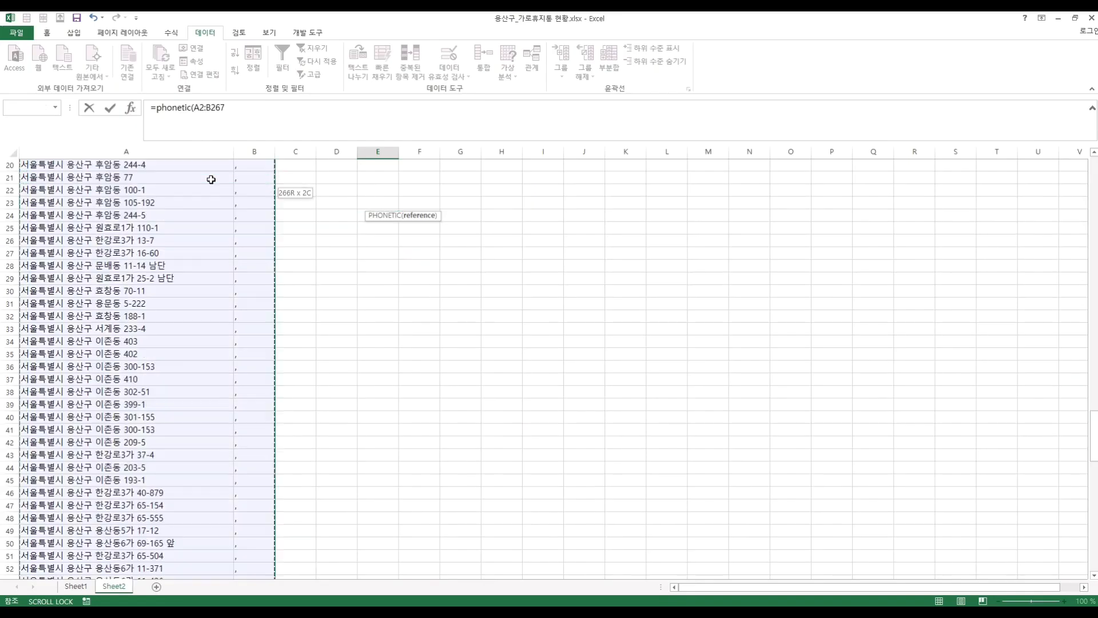
{"action": "key", "text": "Return"}
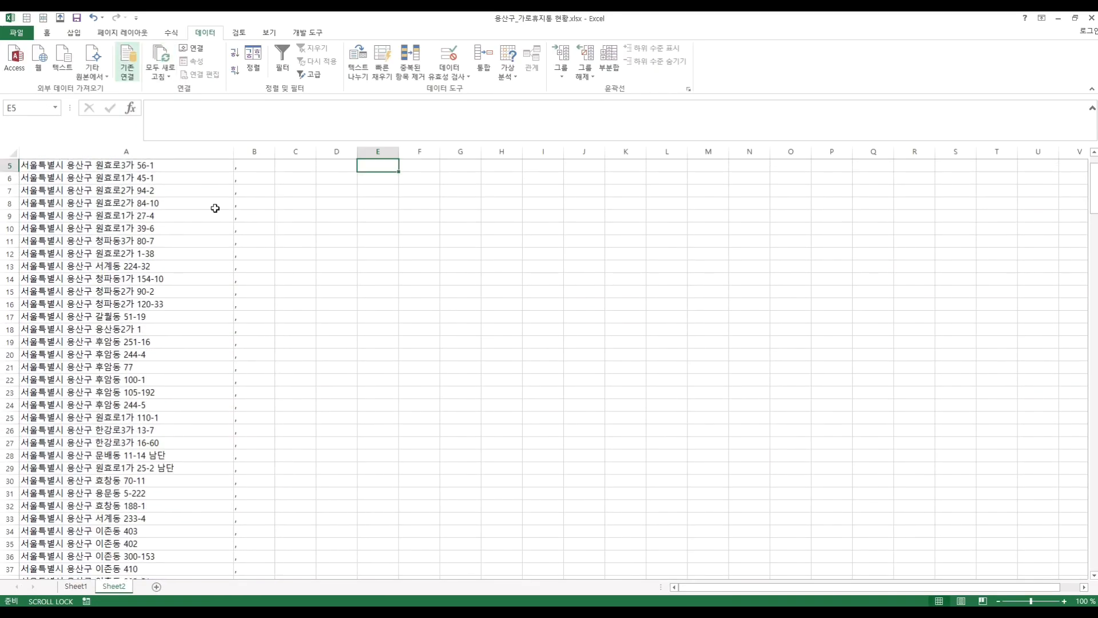
{"action": "scroll", "coordinate": [465, 365], "scroll_direction": "up", "scroll_amount": 2}
{"action": "left_click", "coordinate": [380, 202]}
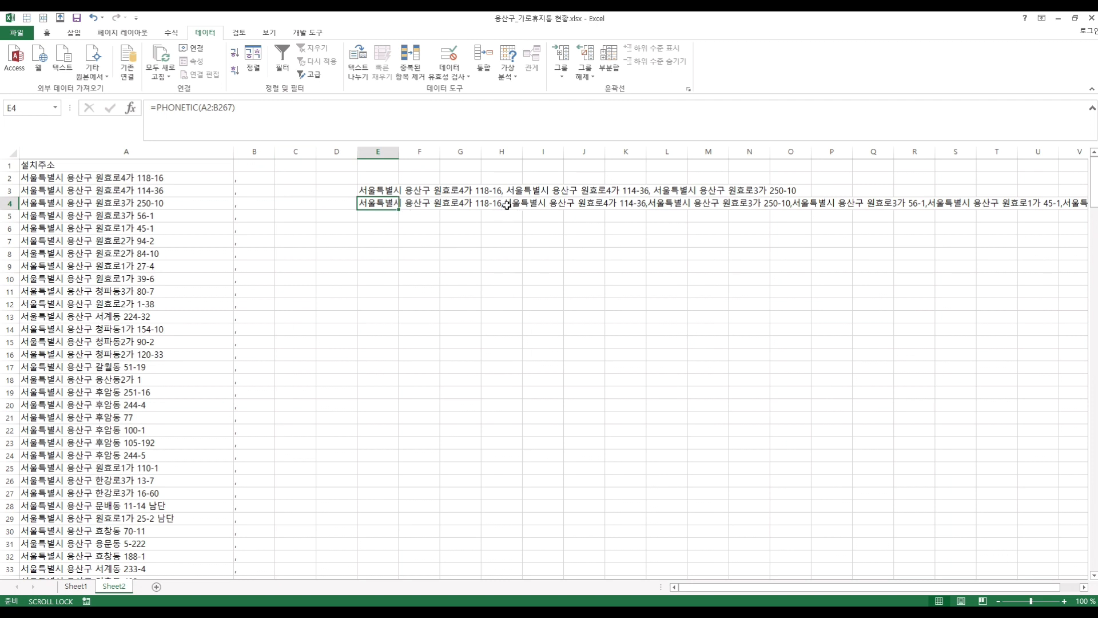
Add a space after the commas in B2 and B3 and fill them down column B.
{"action": "left_click", "coordinate": [256, 179]}
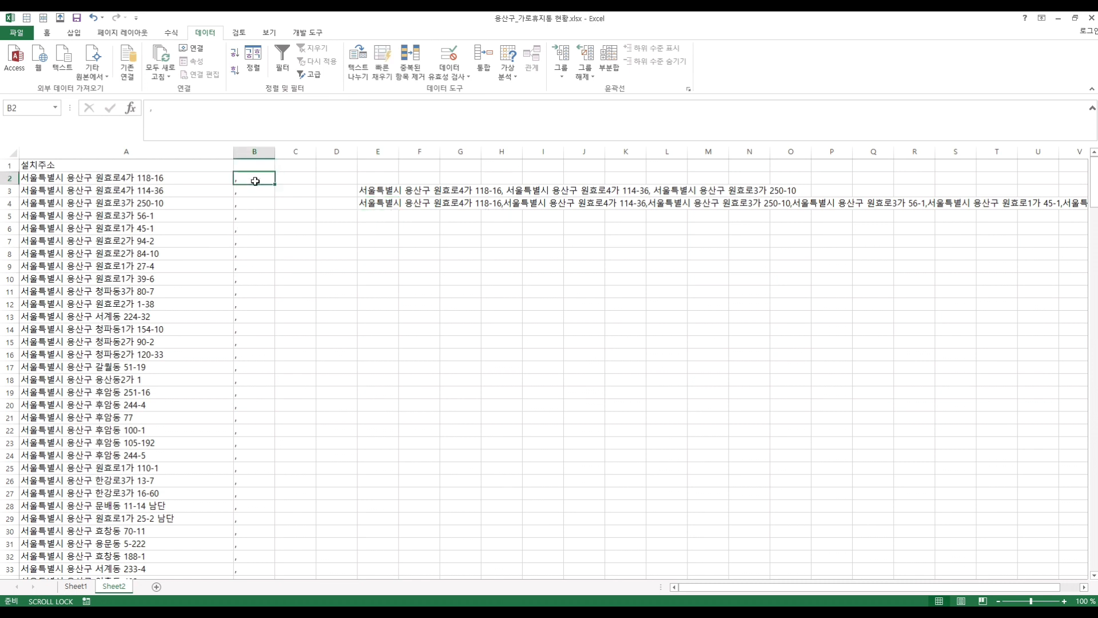
{"action": "double_click", "coordinate": [256, 181]}
{"action": "double_click", "coordinate": [256, 190]}
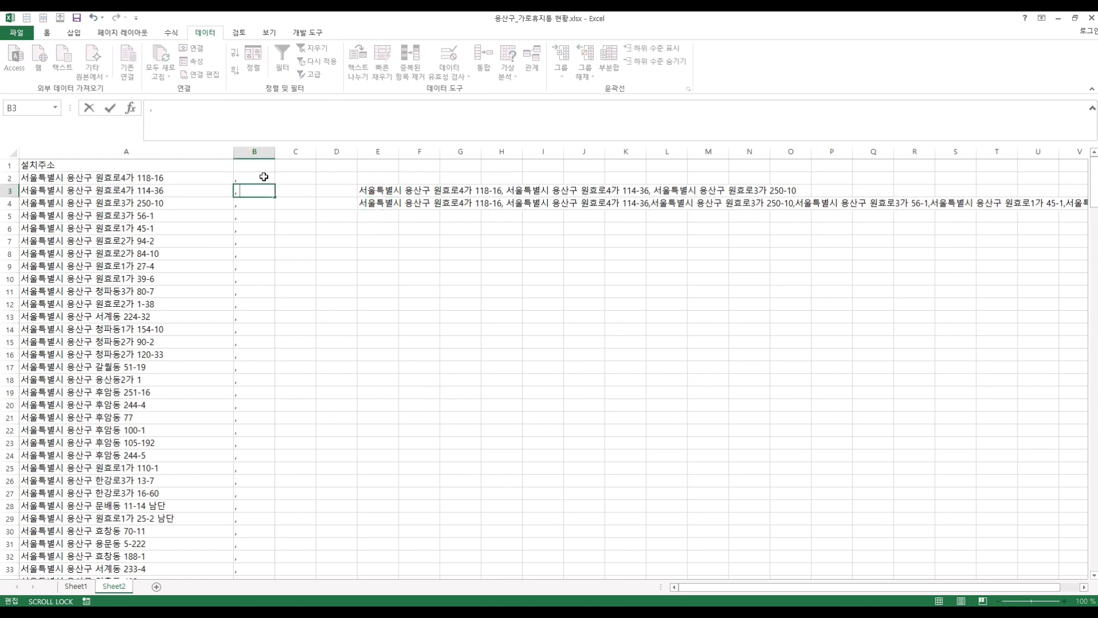
{"action": "left_click_drag", "start_coordinate": [264, 177], "coordinate": [266, 192]}
{"action": "double_click", "coordinate": [275, 197]}
{"action": "left_click", "coordinate": [265, 216]}
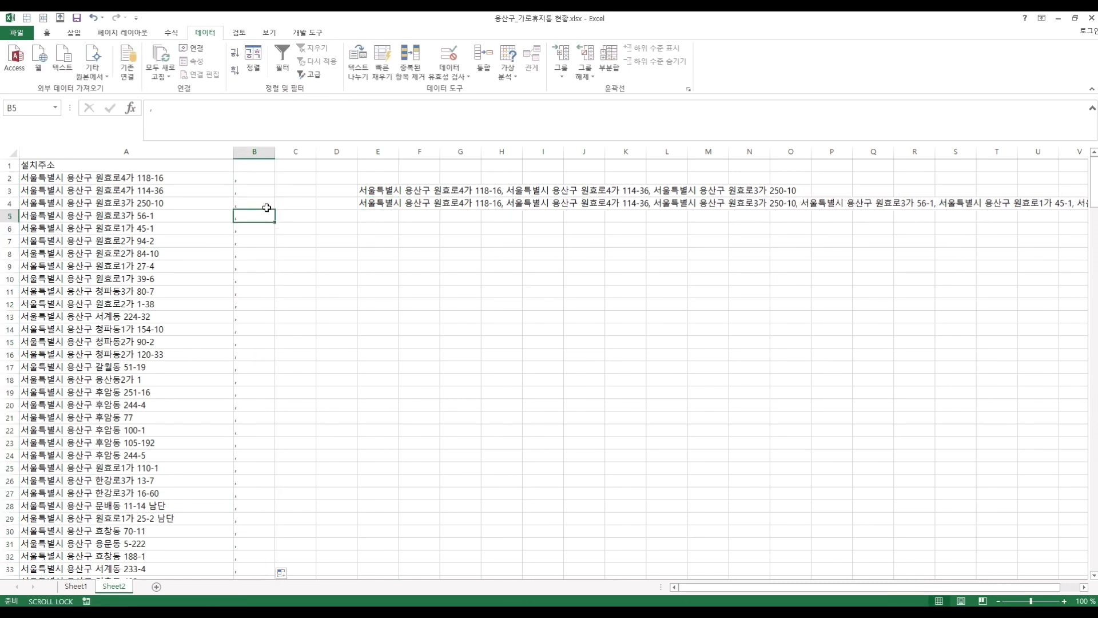
Replace the separators in B2 and B3 with semicolons and fill them down column B.
{"action": "left_click", "coordinate": [258, 179]}
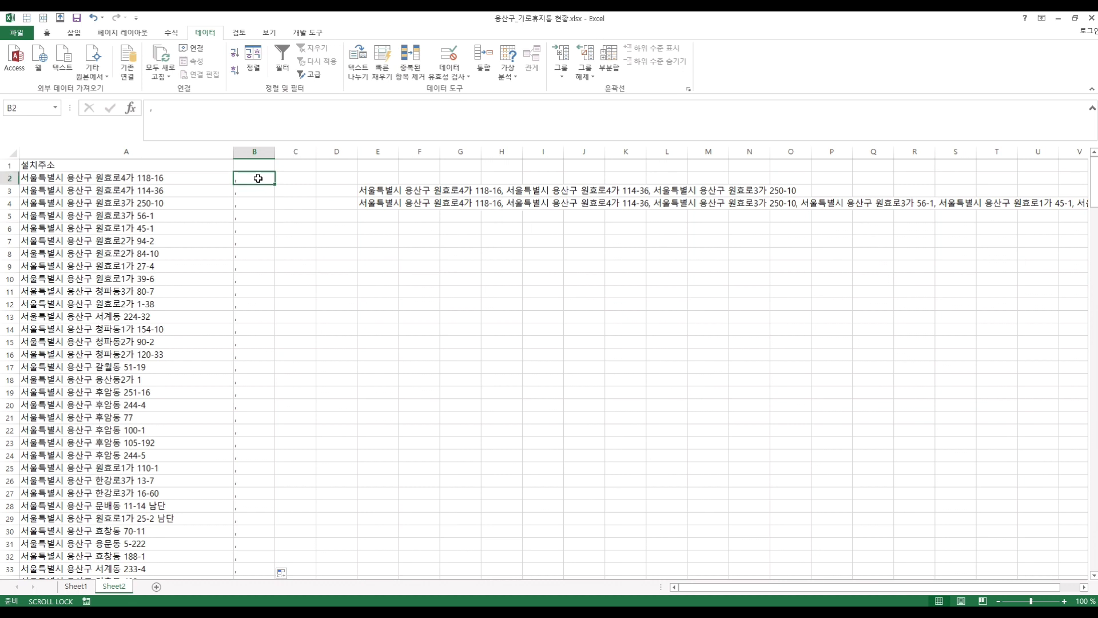
{"action": "type", "text": ";"}
{"action": "left_click", "coordinate": [257, 189]}
{"action": "type", "text": ";"}
{"action": "left_click_drag", "start_coordinate": [263, 179], "coordinate": [266, 192]}
{"action": "double_click", "coordinate": [275, 197]}
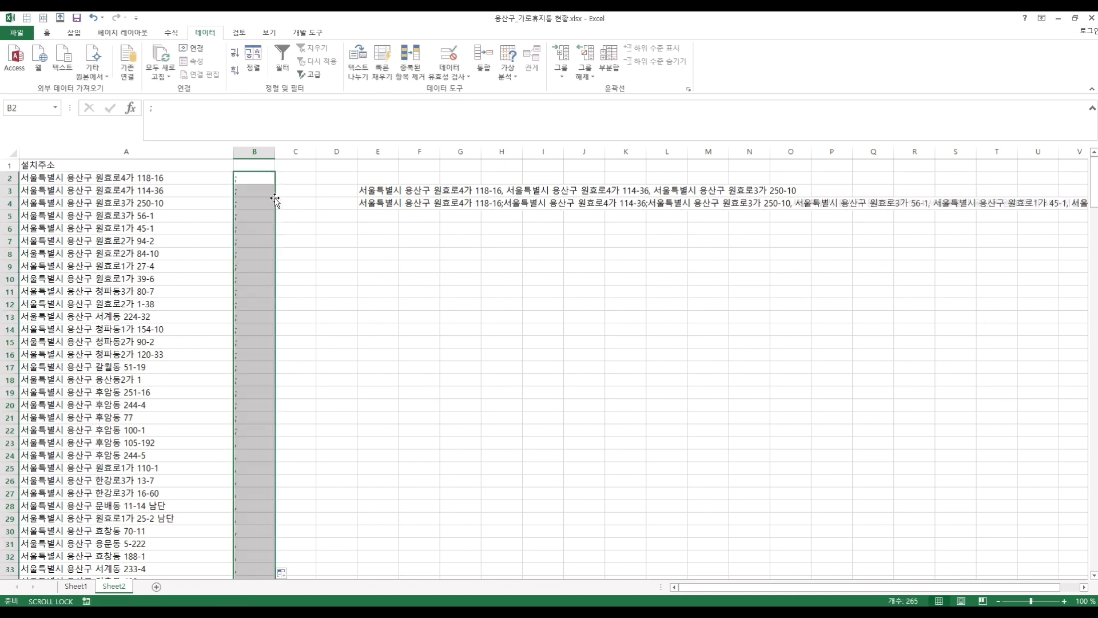
{"action": "left_click", "coordinate": [267, 242]}
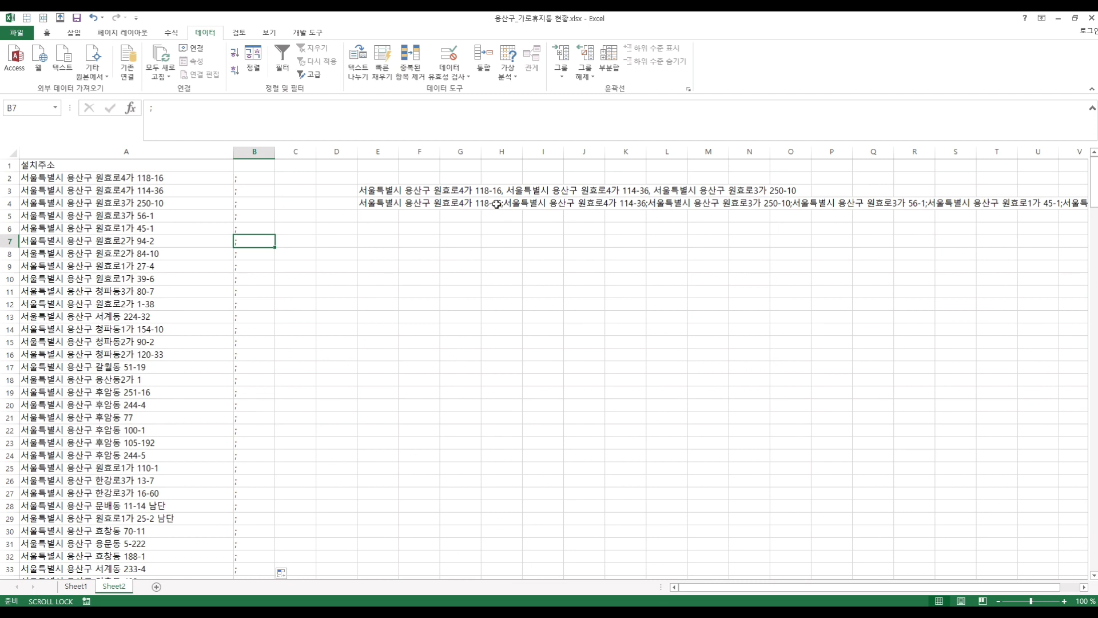
Add a space after the semicolons in B2 and B3 and fill them down column B.
{"action": "left_click", "coordinate": [252, 179]}
{"action": "left_click", "coordinate": [222, 121]}
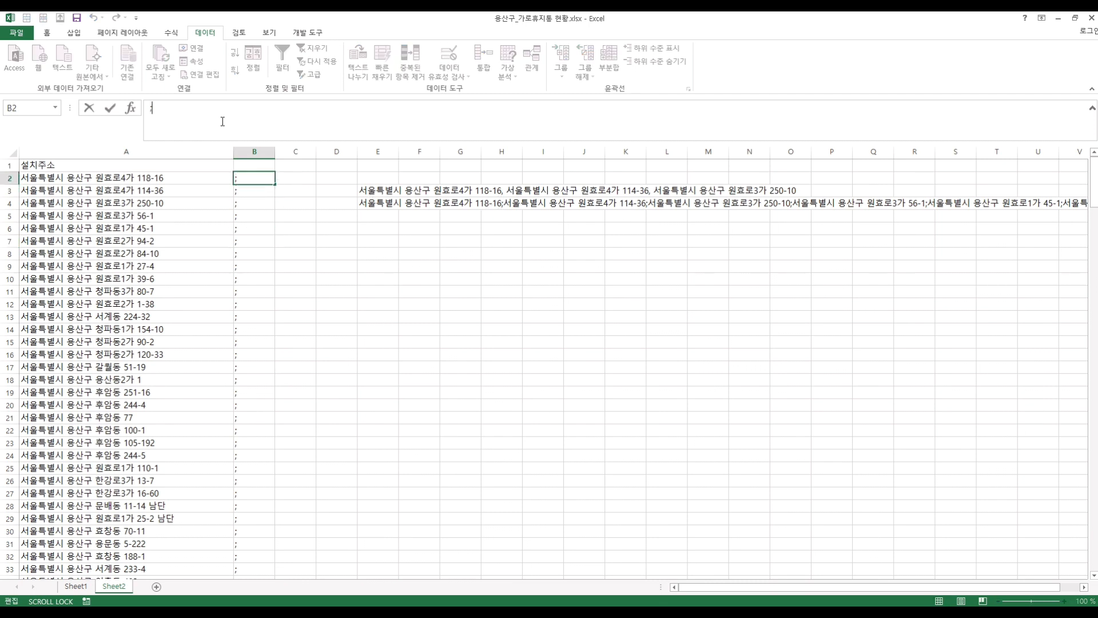
{"action": "key", "text": "Return"}
{"action": "double_click", "coordinate": [263, 190]}
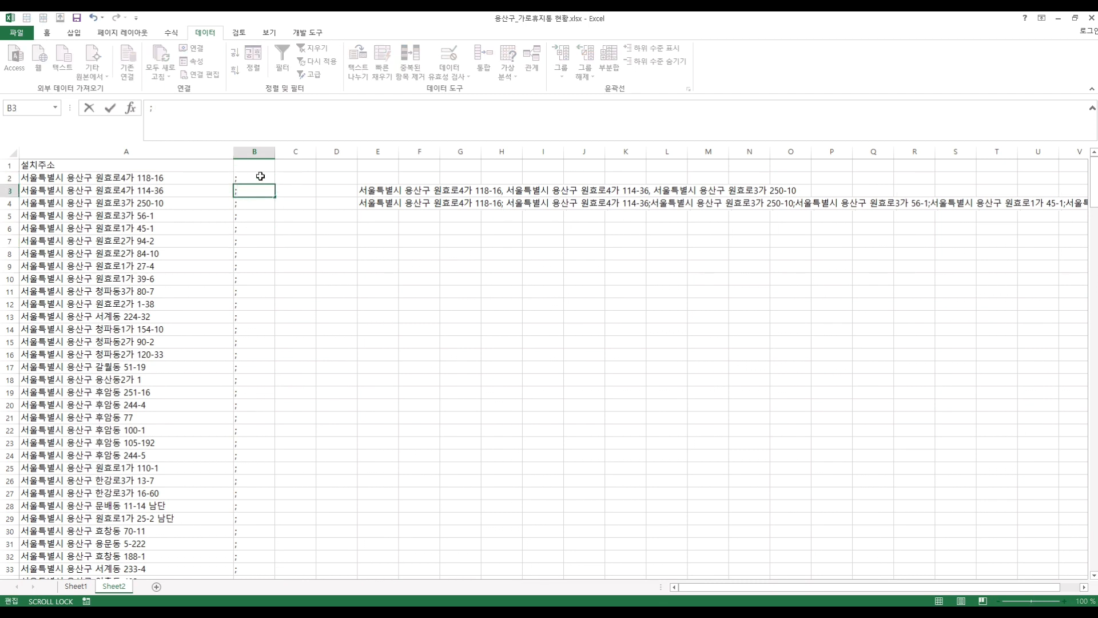
{"action": "left_click", "coordinate": [261, 176]}
{"action": "left_click_drag", "start_coordinate": [274, 183], "coordinate": [275, 192]}
{"action": "double_click", "coordinate": [274, 197]}
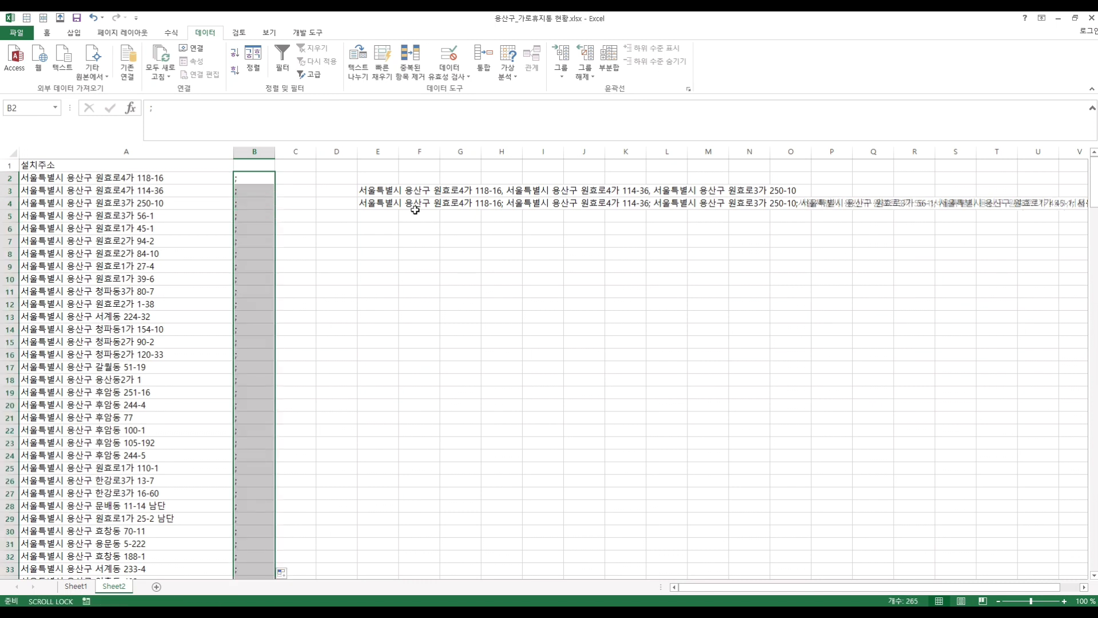
{"action": "left_click", "coordinate": [499, 203]}
Copy the PHONETIC result in E4 and paste it as values into E5.
{"action": "left_click", "coordinate": [369, 202]}
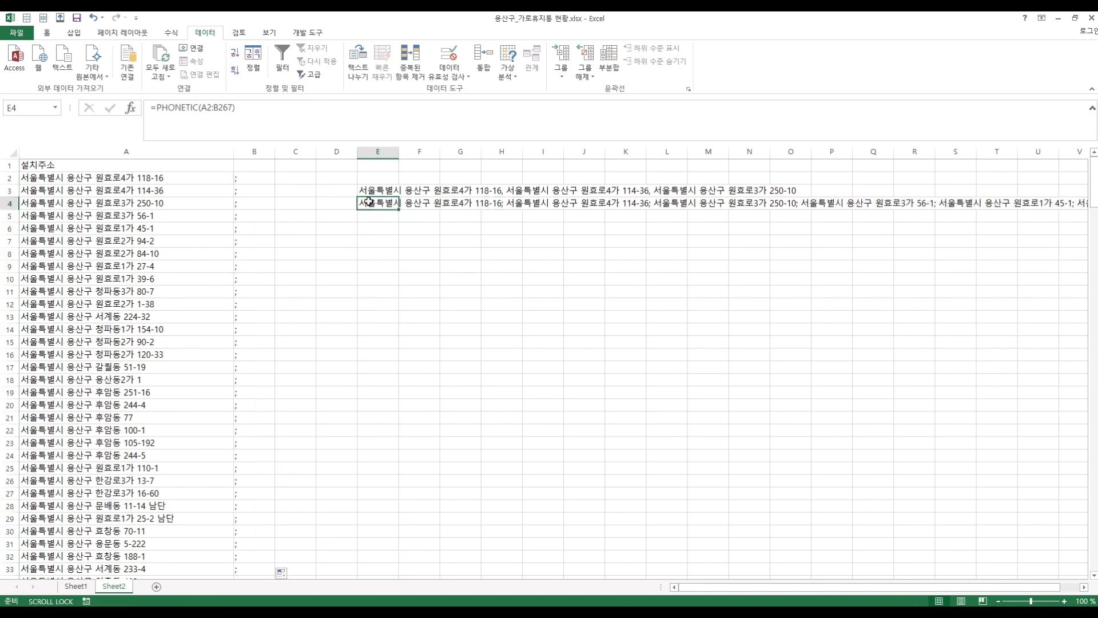
{"action": "key", "text": "ctrl+c"}
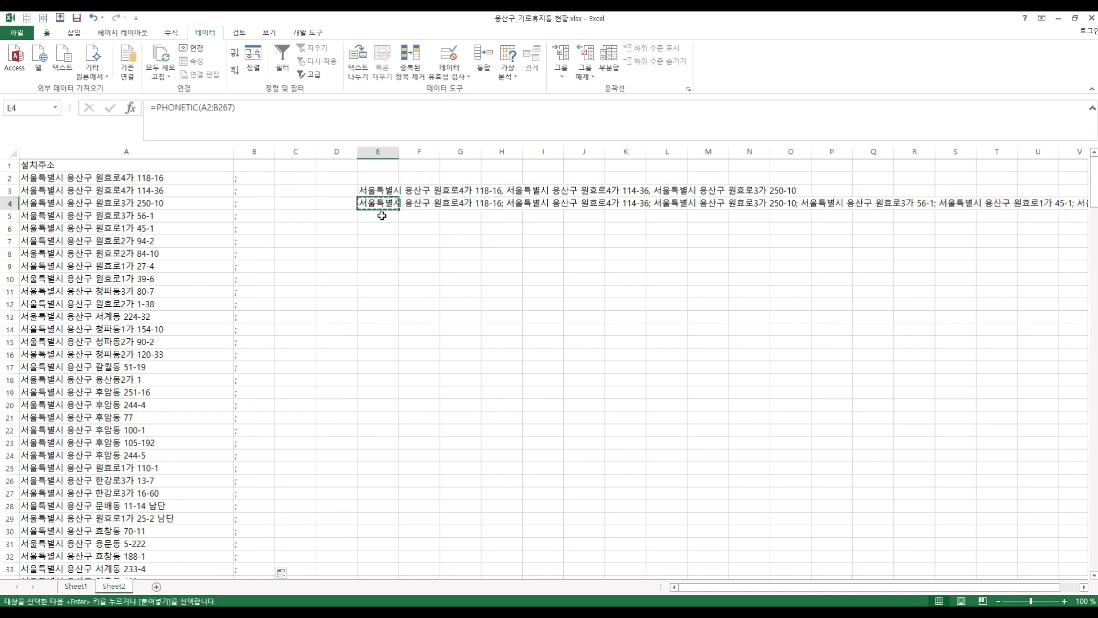
{"action": "right_click", "coordinate": [380, 216]}
{"action": "left_click", "coordinate": [432, 267]}
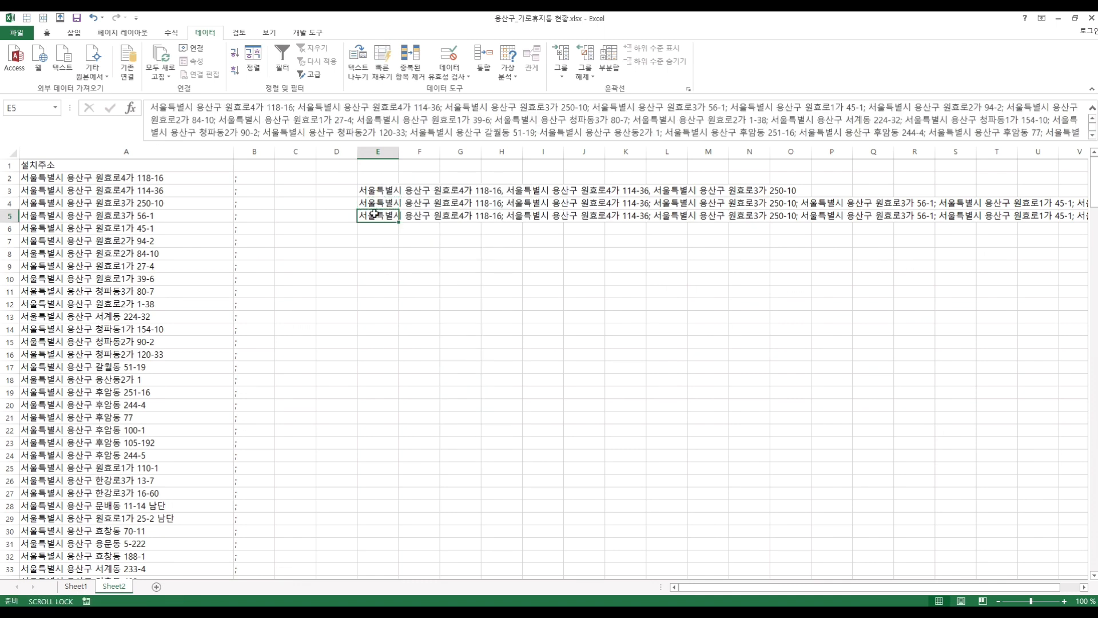
On Sheet1, split column G (관리기관전화번호) at the hyphens with Text to Columns in General format, and check the split cells.
{"action": "key", "text": "ctrl+Page_Up"}
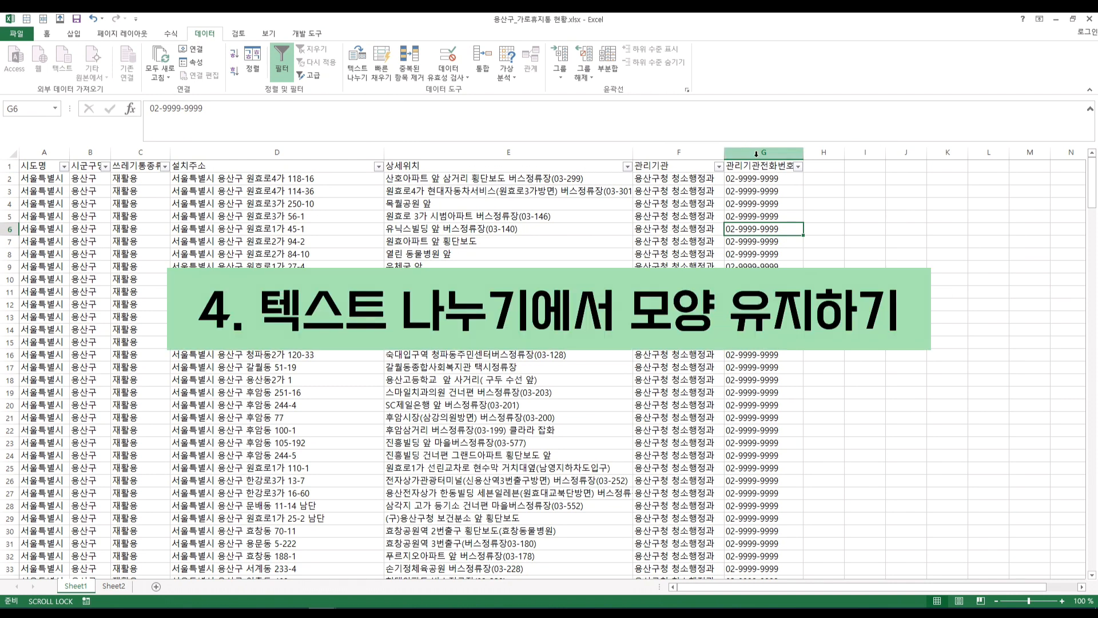
{"action": "left_click", "coordinate": [756, 153]}
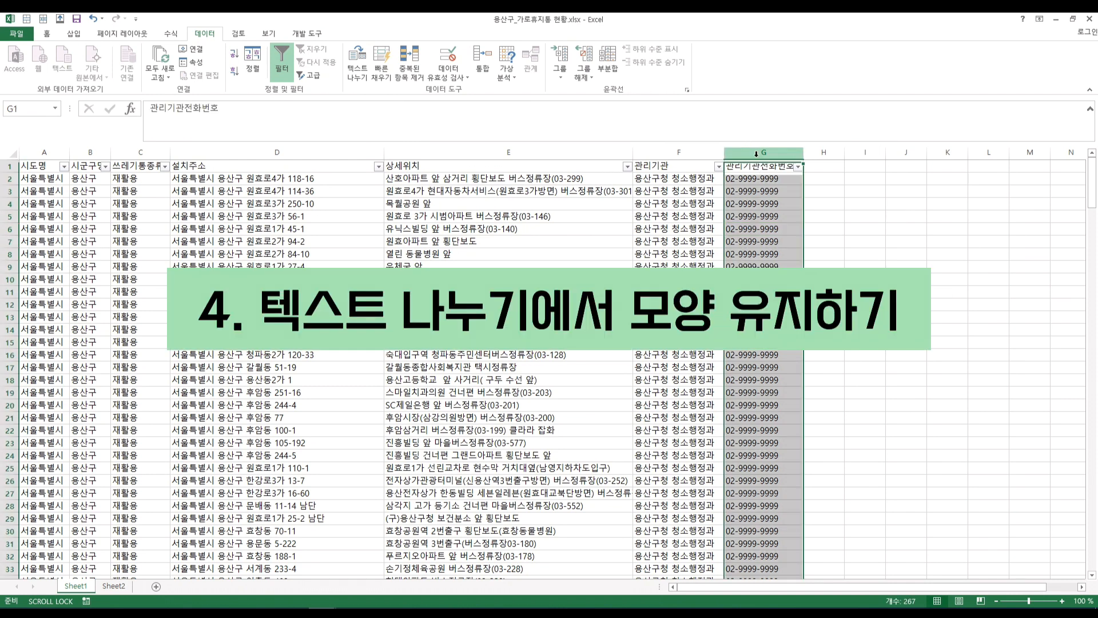
{"action": "left_click", "coordinate": [362, 79]}
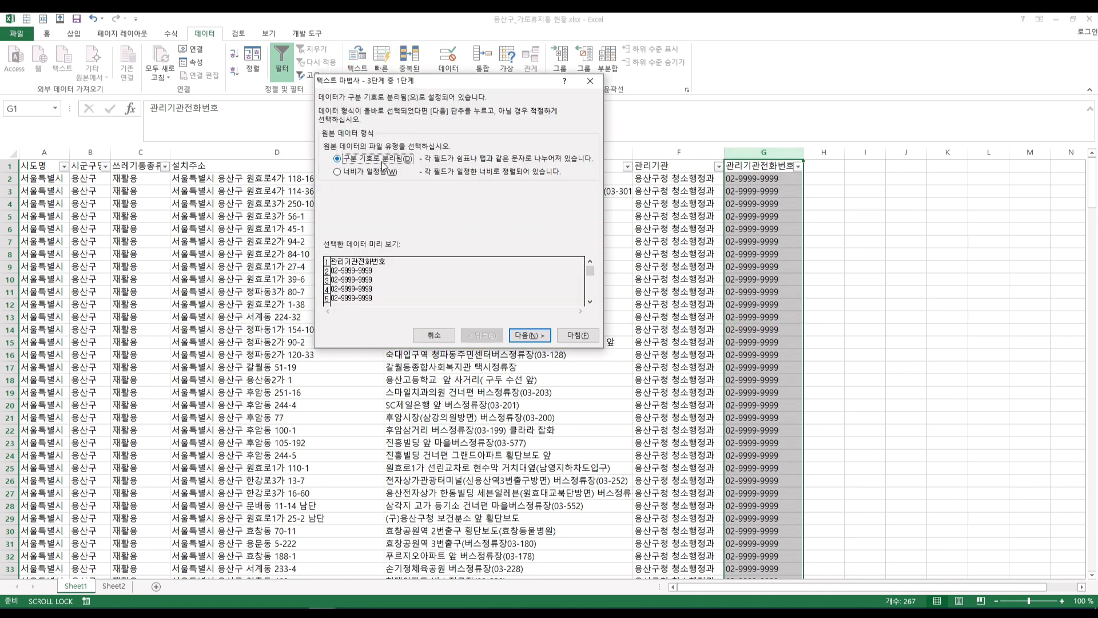
{"action": "left_click", "coordinate": [530, 334]}
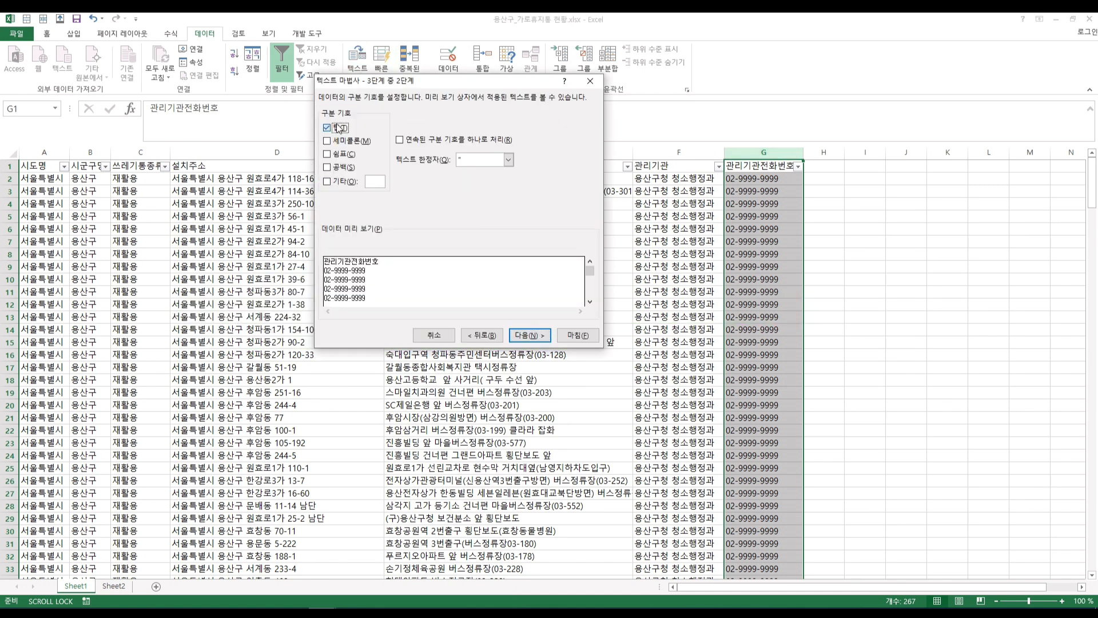
{"action": "type", "text": "-"}
{"action": "left_click", "coordinate": [530, 335]}
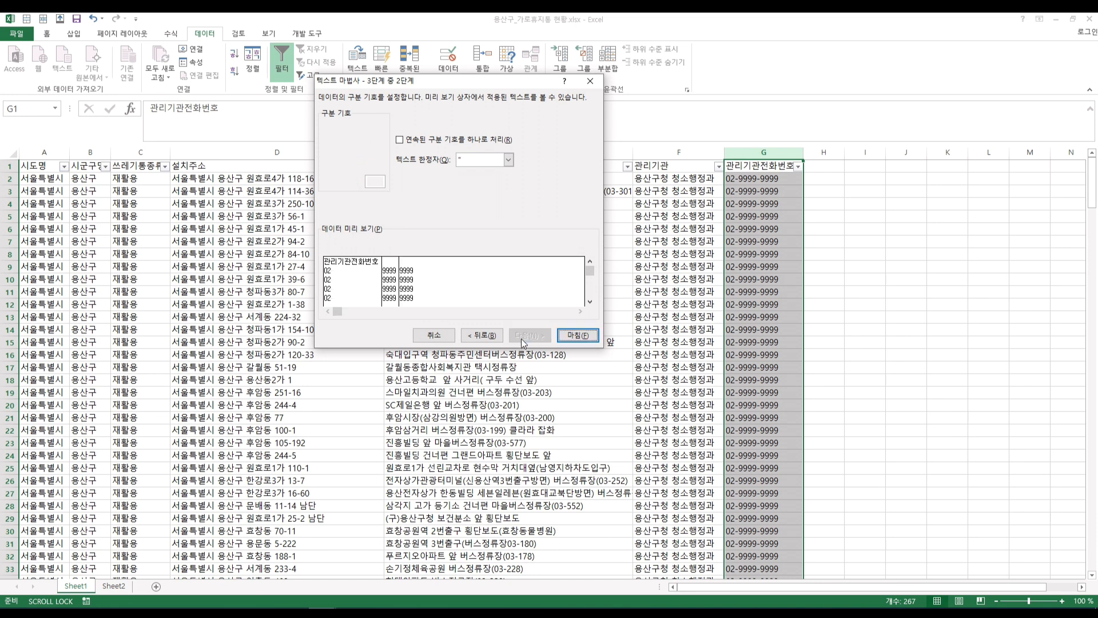
{"action": "left_click", "coordinate": [577, 335]}
{"action": "left_click", "coordinate": [831, 230]}
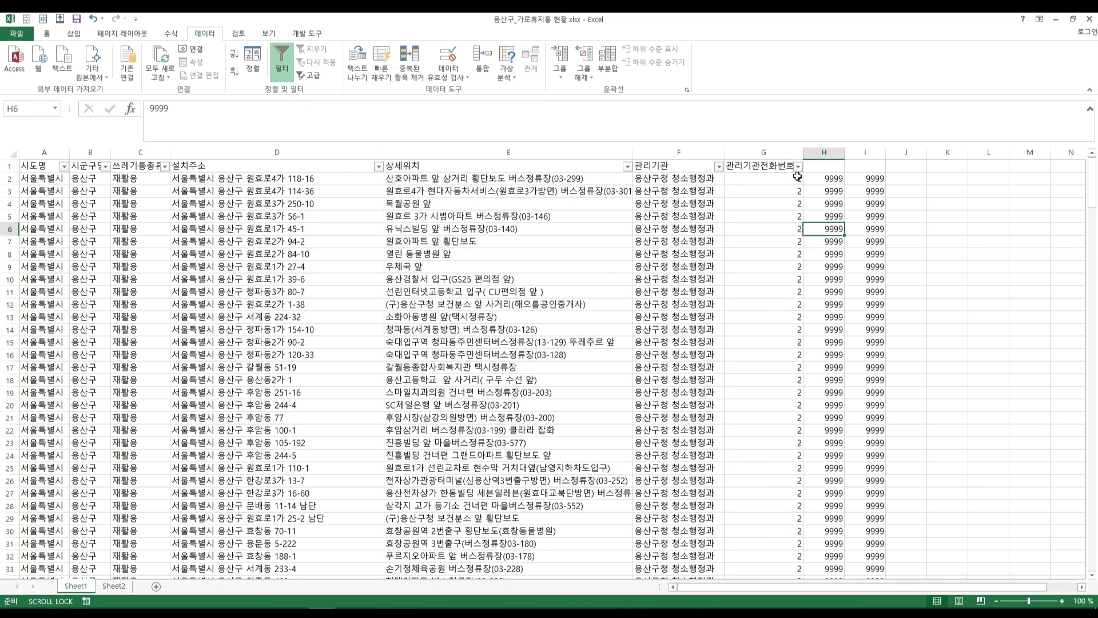
{"action": "left_click_drag", "start_coordinate": [797, 177], "coordinate": [785, 417]}
{"action": "left_click", "coordinate": [784, 367]}
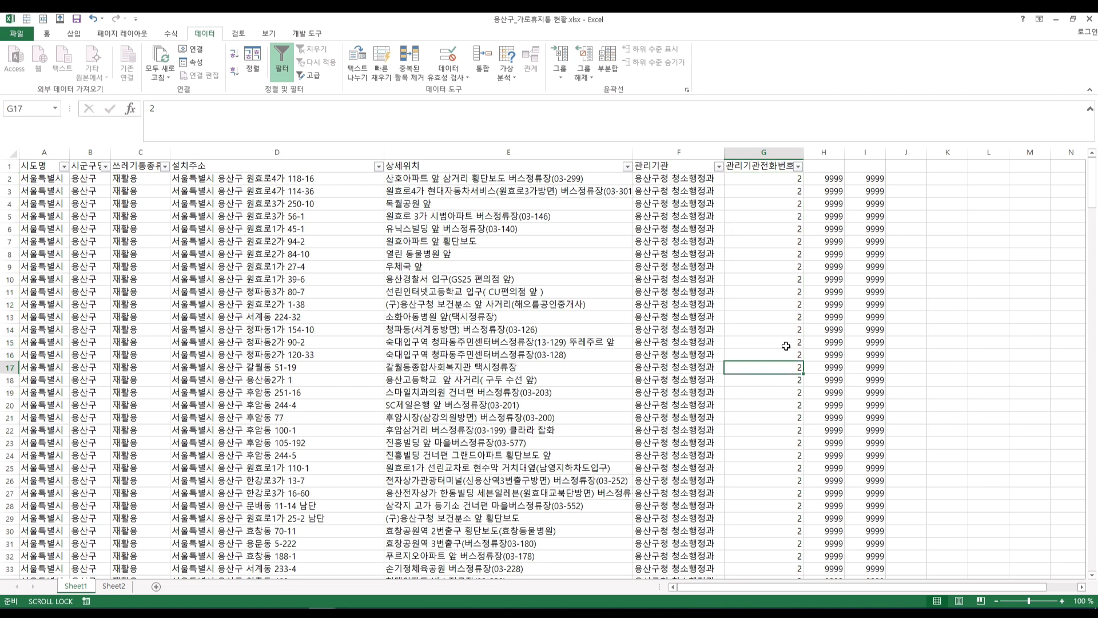
Enter 02 in J2 as a leading-zero test, clear it, and undo the split of the phone number column.
{"action": "left_click", "coordinate": [787, 178]}
{"action": "left_click", "coordinate": [898, 177]}
{"action": "type", "text": "02"}
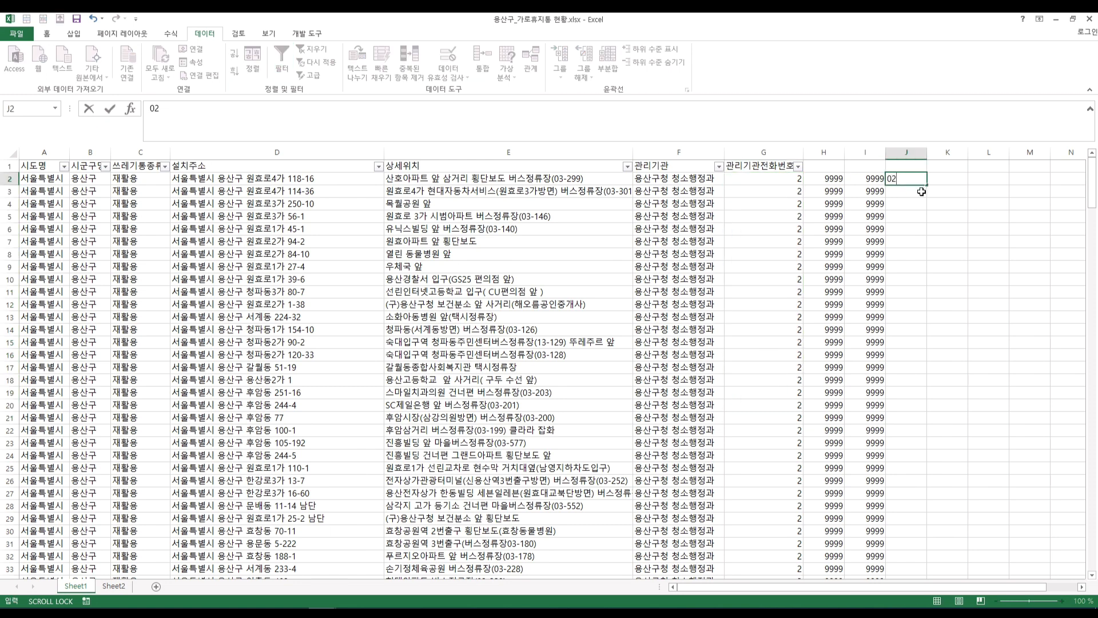
{"action": "key", "text": "Escape"}
{"action": "left_click", "coordinate": [915, 191]}
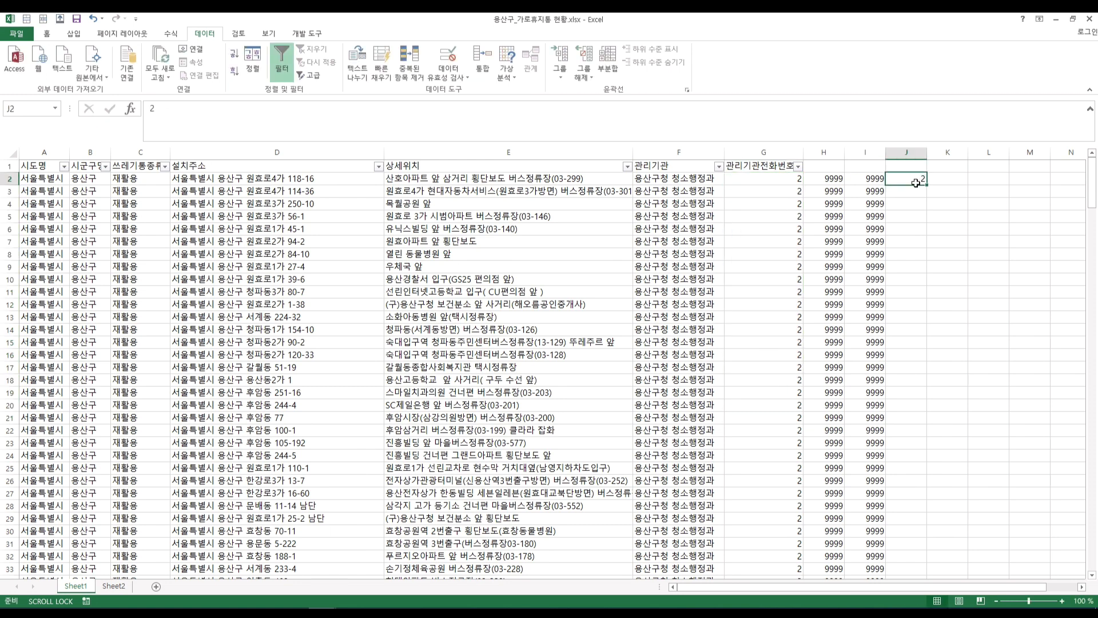
{"action": "left_click", "coordinate": [779, 178]}
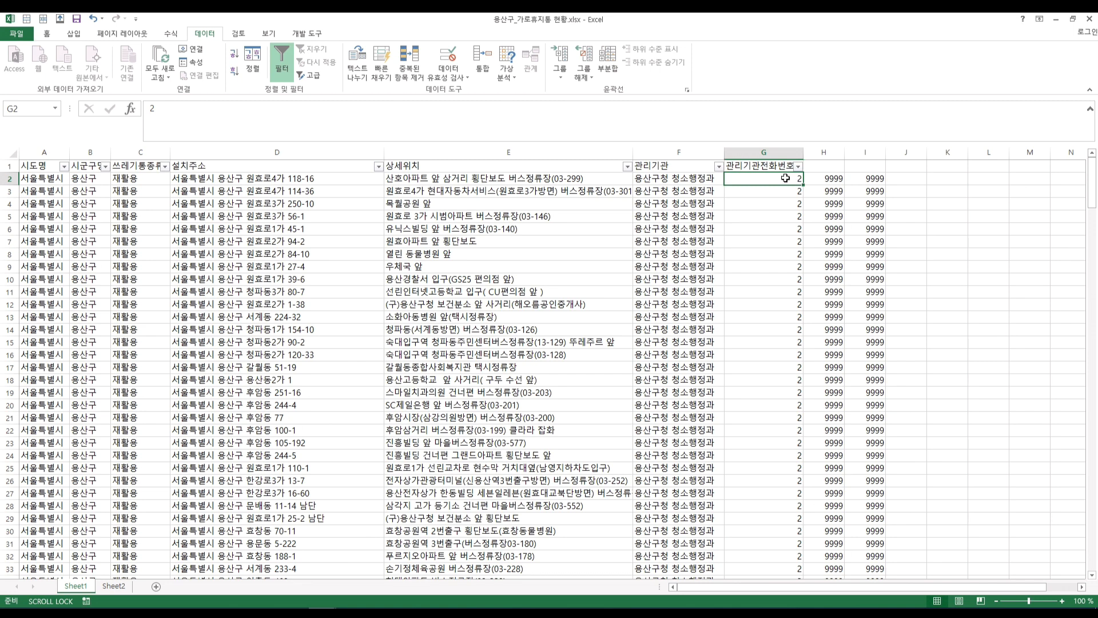
{"action": "key", "text": "ctrl+z"}
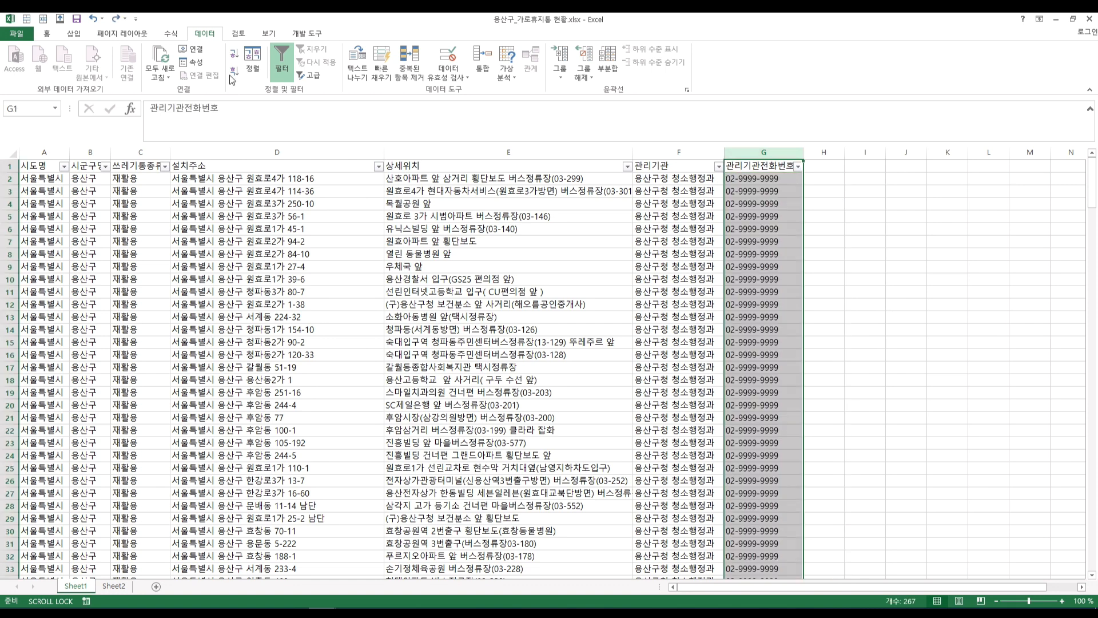
Split column G at the hyphens again with all three resulting columns set to Text format, and check the area codes.
{"action": "left_click", "coordinate": [359, 73]}
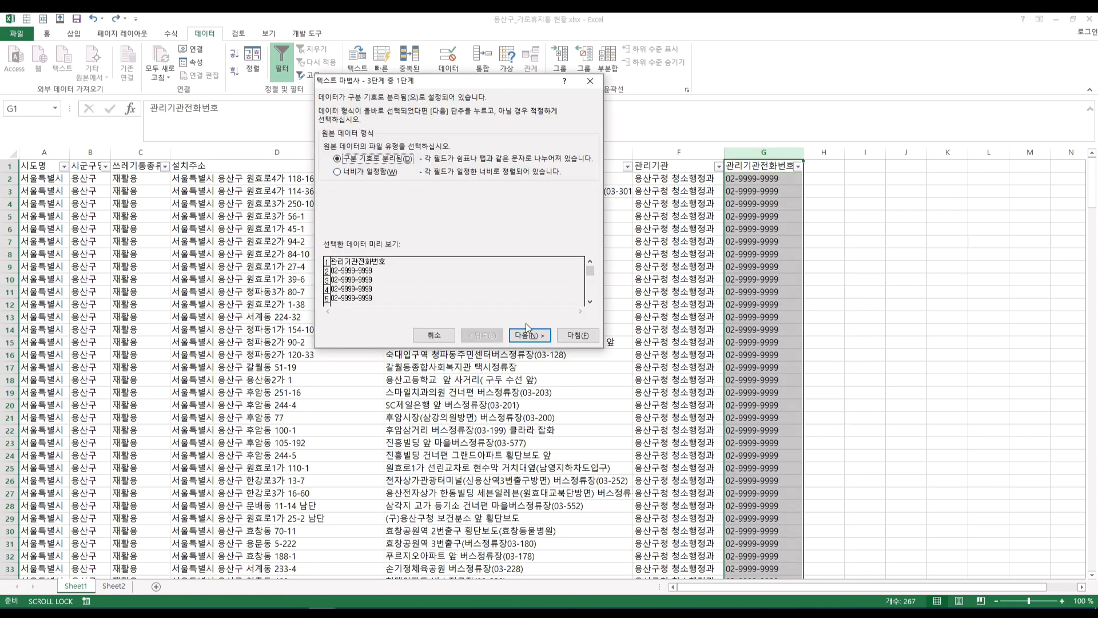
{"action": "left_click", "coordinate": [526, 331]}
{"action": "left_click", "coordinate": [529, 335]}
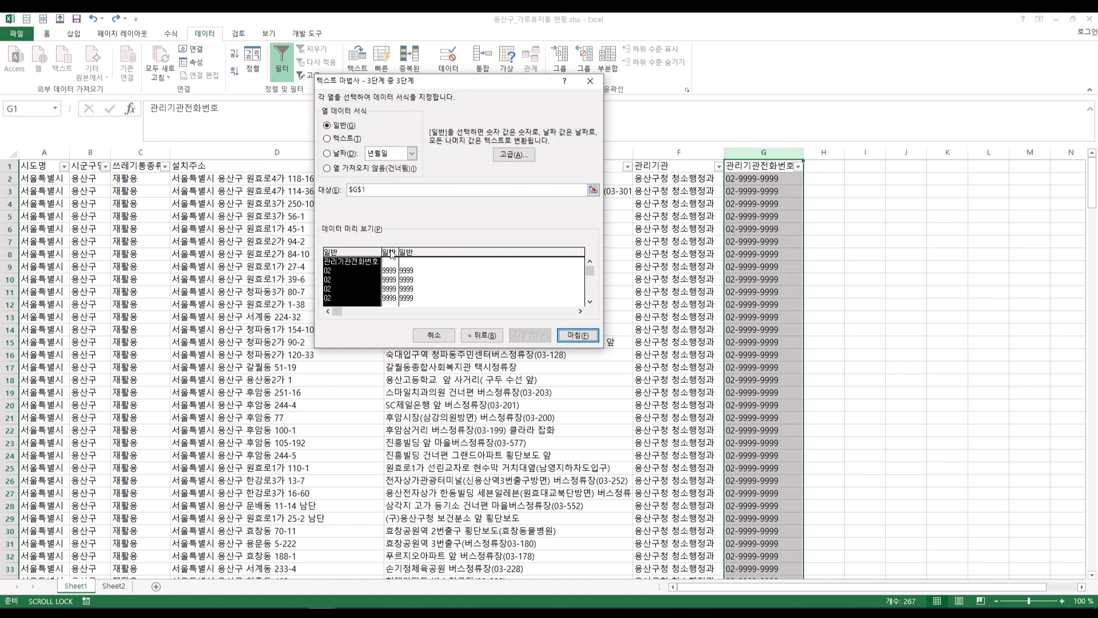
{"action": "left_click", "coordinate": [327, 138]}
{"action": "left_click", "coordinate": [390, 269]}
{"action": "left_click", "coordinate": [350, 139]}
{"action": "left_click", "coordinate": [429, 251]}
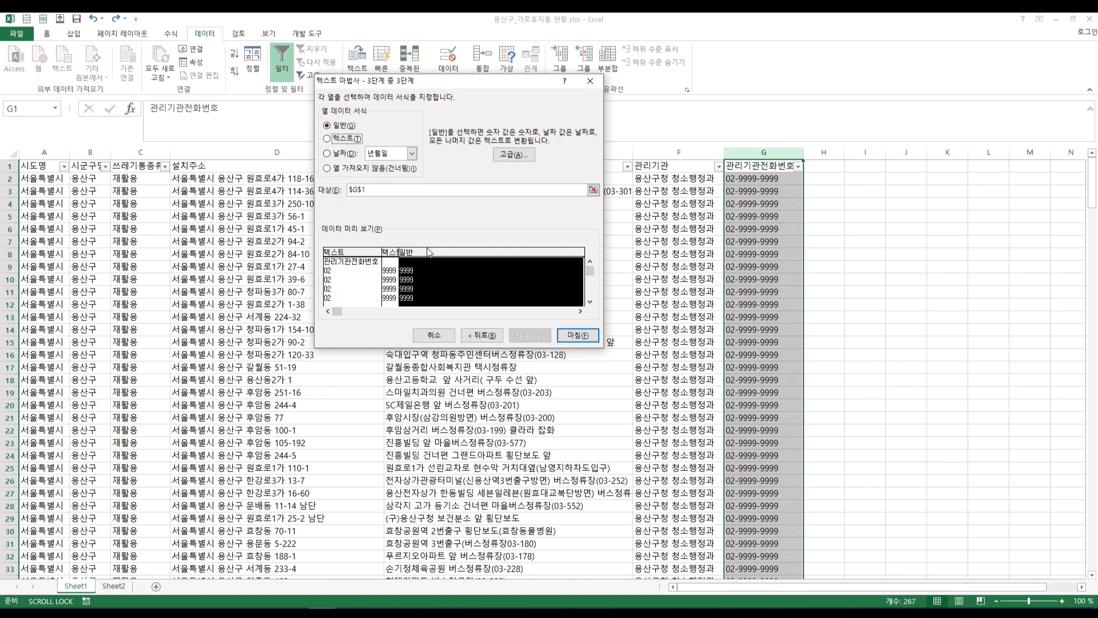
{"action": "left_click", "coordinate": [350, 138]}
{"action": "left_click", "coordinate": [578, 335]}
{"action": "left_click", "coordinate": [774, 189]}
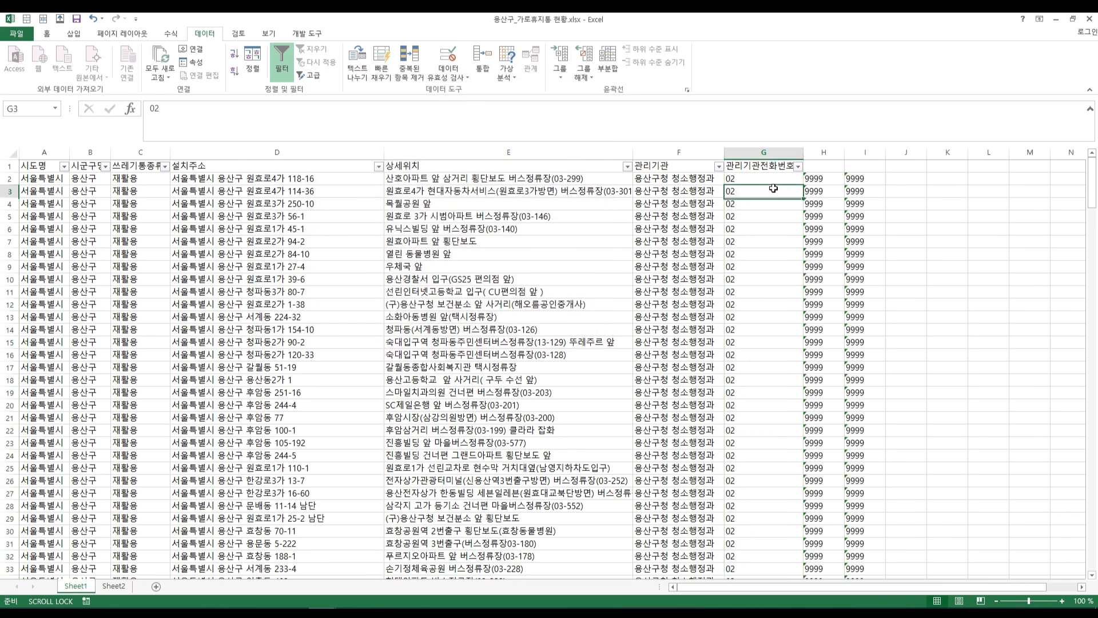
{"action": "left_click_drag", "start_coordinate": [777, 183], "coordinate": [758, 395]}
{"action": "left_click", "coordinate": [758, 395]}
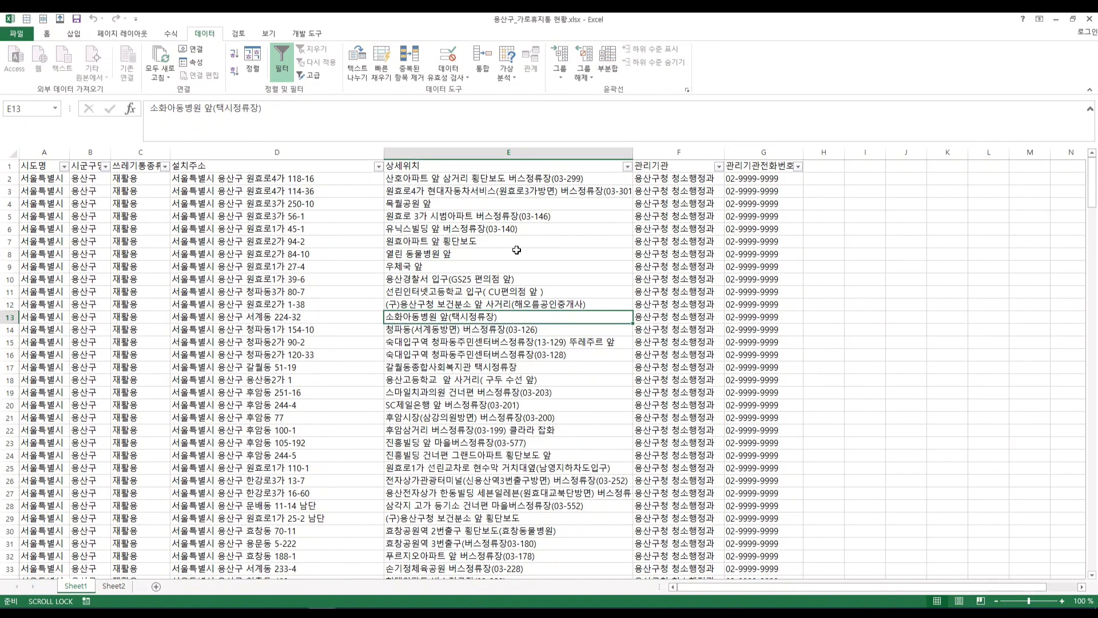
Inspect the value choices in the 쓰레기통종류 filter and close it without applying a filter.
{"action": "left_click", "coordinate": [166, 167]}
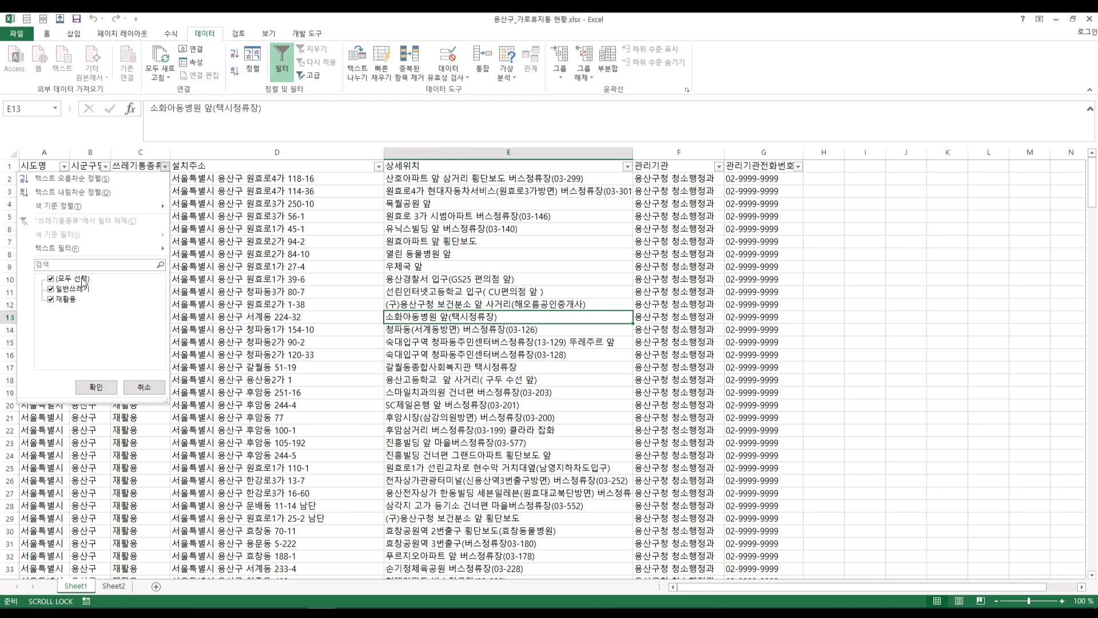
{"action": "left_click", "coordinate": [83, 288]}
{"action": "left_click", "coordinate": [82, 279]}
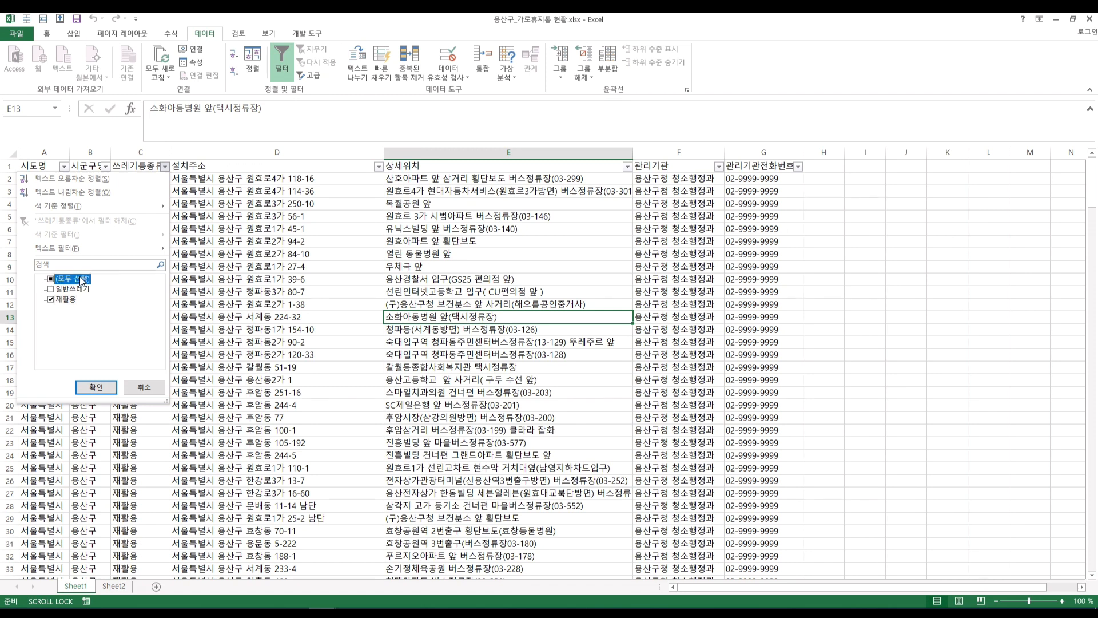
{"action": "left_click", "coordinate": [145, 389]}
Enter the recycling types 플라스틱, 병, 종이 and 캔 in I10:I13.
{"action": "left_click", "coordinate": [906, 203]}
{"action": "left_click", "coordinate": [864, 278]}
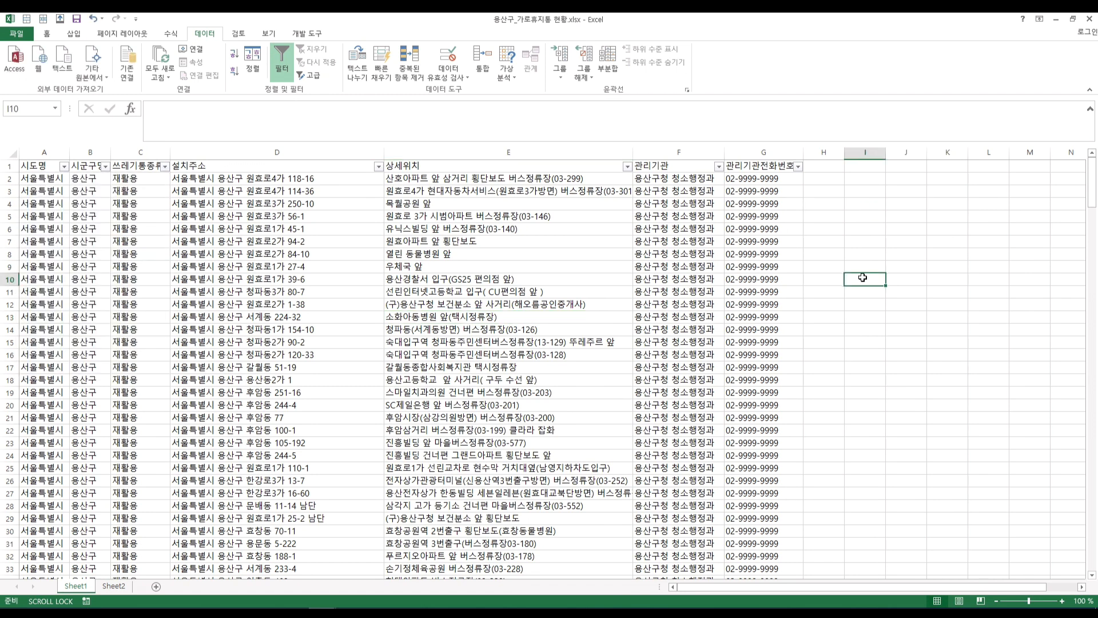
{"action": "type", "text": "ㅍ플라스틱"}
{"action": "key", "text": "Return"}
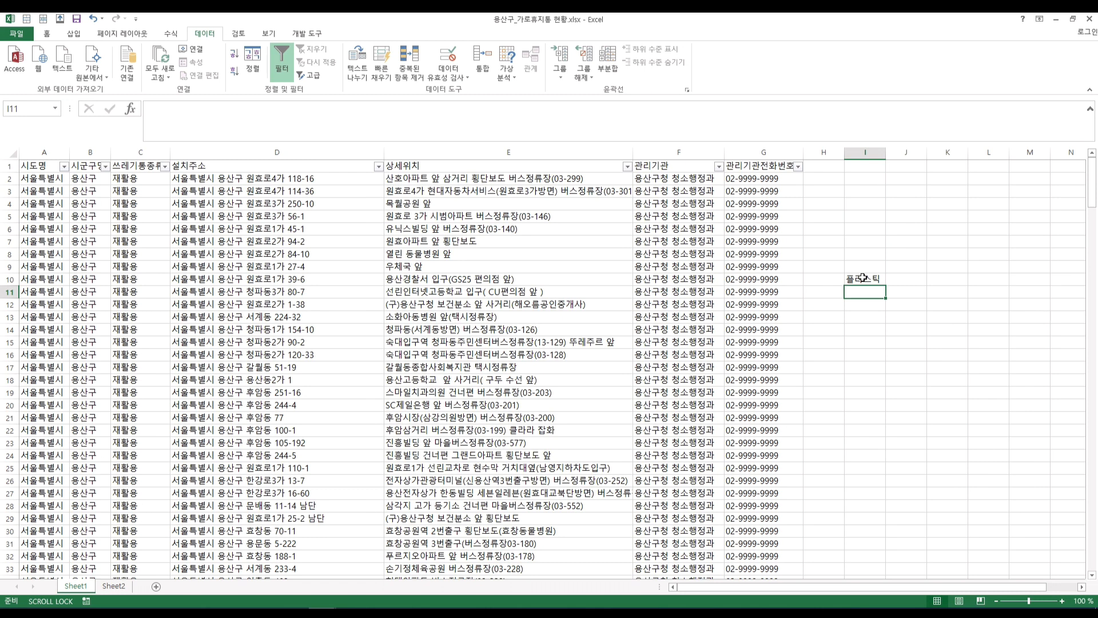
{"action": "type", "text": "병"}
{"action": "key", "text": "Return"}
{"action": "type", "text": "종이"}
{"action": "key", "text": "Return"}
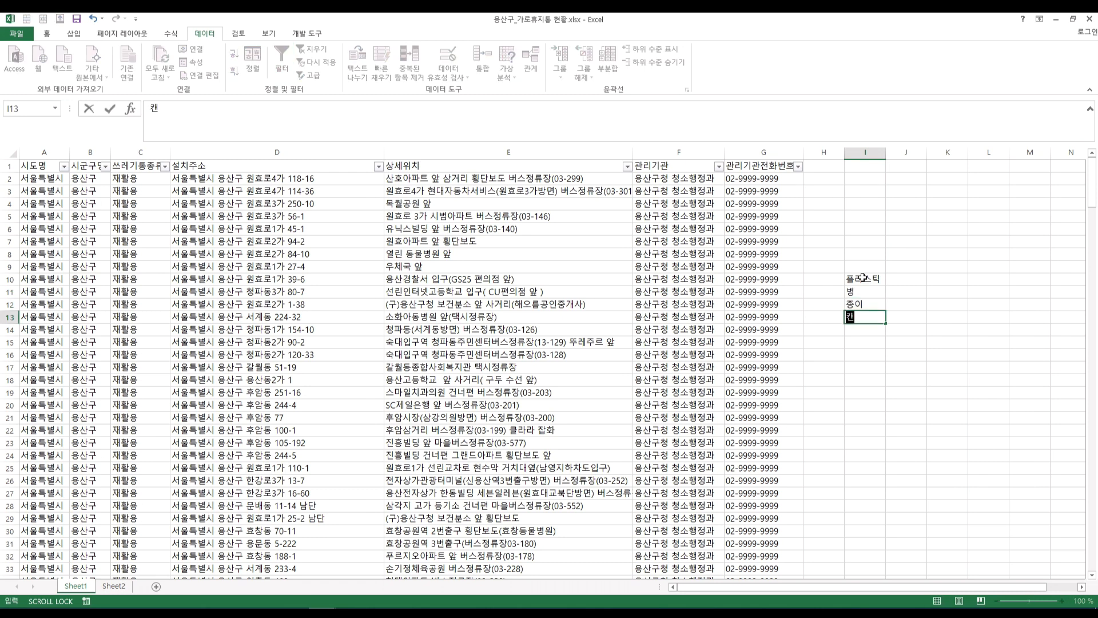
{"action": "type", "text": "캔"}
{"action": "key", "text": "ctrl+Return"}
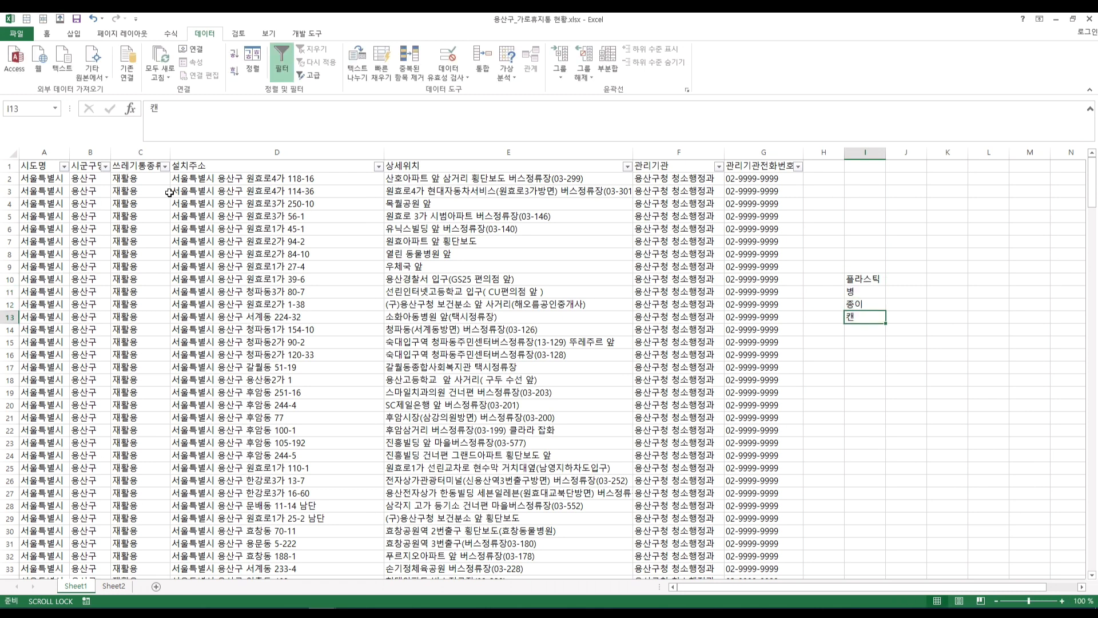
Insert three rows below row 2 and fill them with a copy of row 2's data.
{"action": "left_click", "coordinate": [132, 180]}
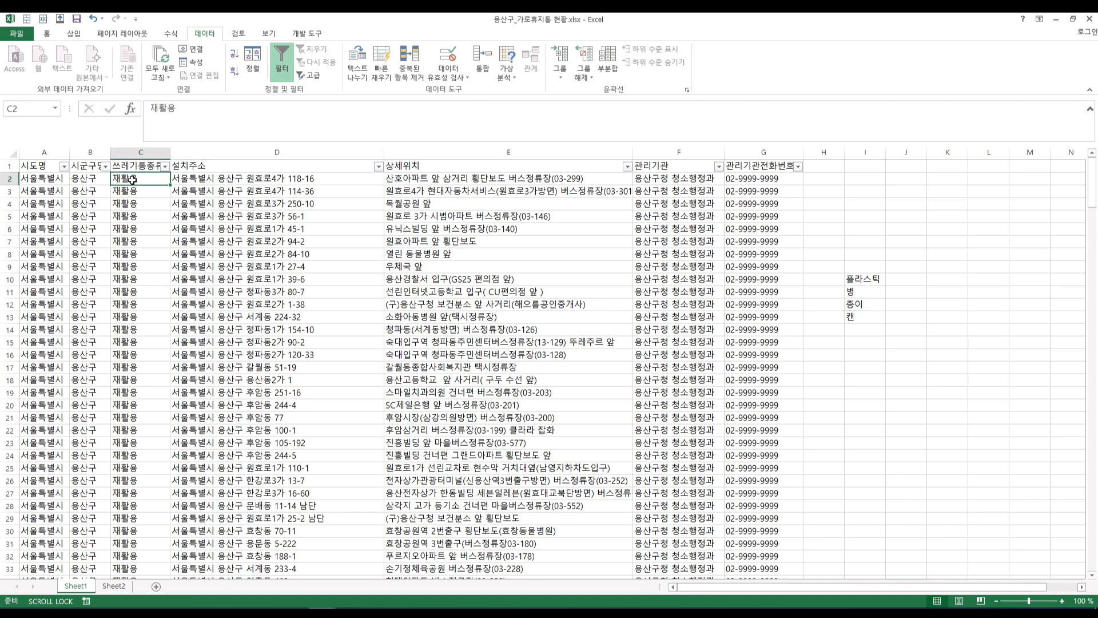
{"action": "left_click", "coordinate": [201, 192]}
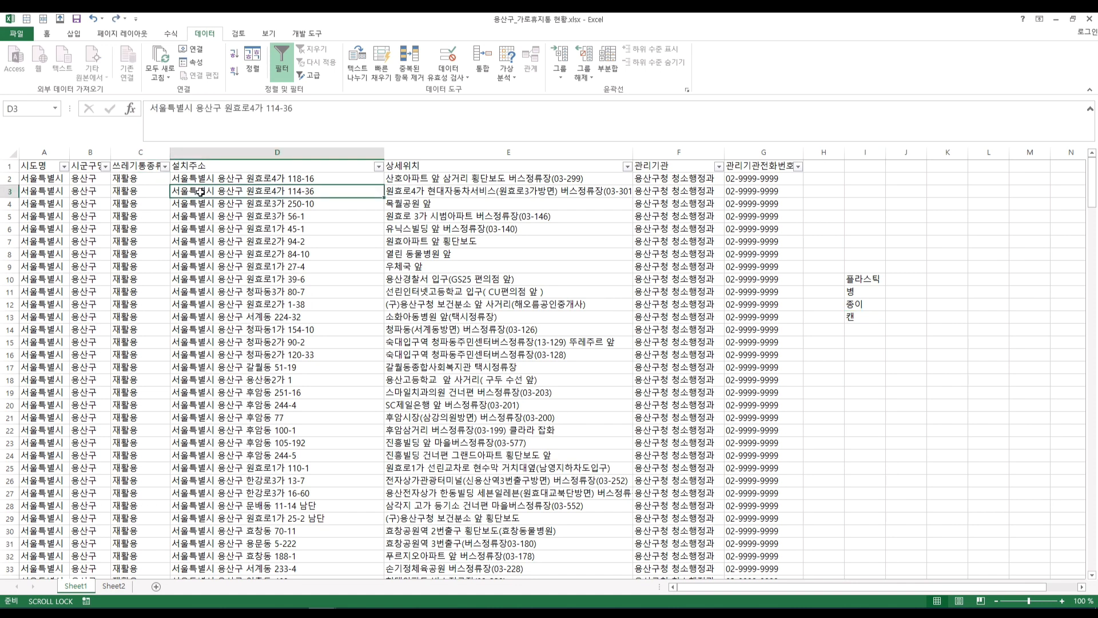
{"action": "key", "text": "shift+space"}
{"action": "key", "text": "ctrl+plus"}
{"action": "key", "text": "ctrl+plus"}
{"action": "key", "text": "ctrl+plus"}
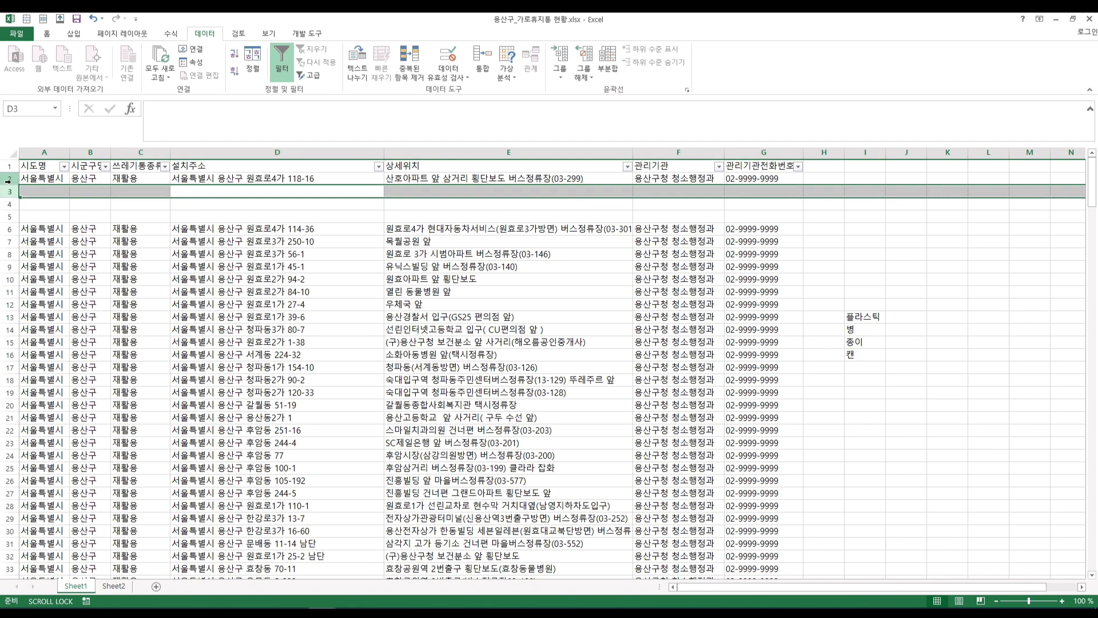
{"action": "left_click_drag", "start_coordinate": [8, 178], "coordinate": [8, 218]}
{"action": "key", "text": "ctrl+d"}
Insert a column before 설치주소 and copy the four recycling types from J13:J16 into D2:D5.
{"action": "left_click", "coordinate": [262, 178]}
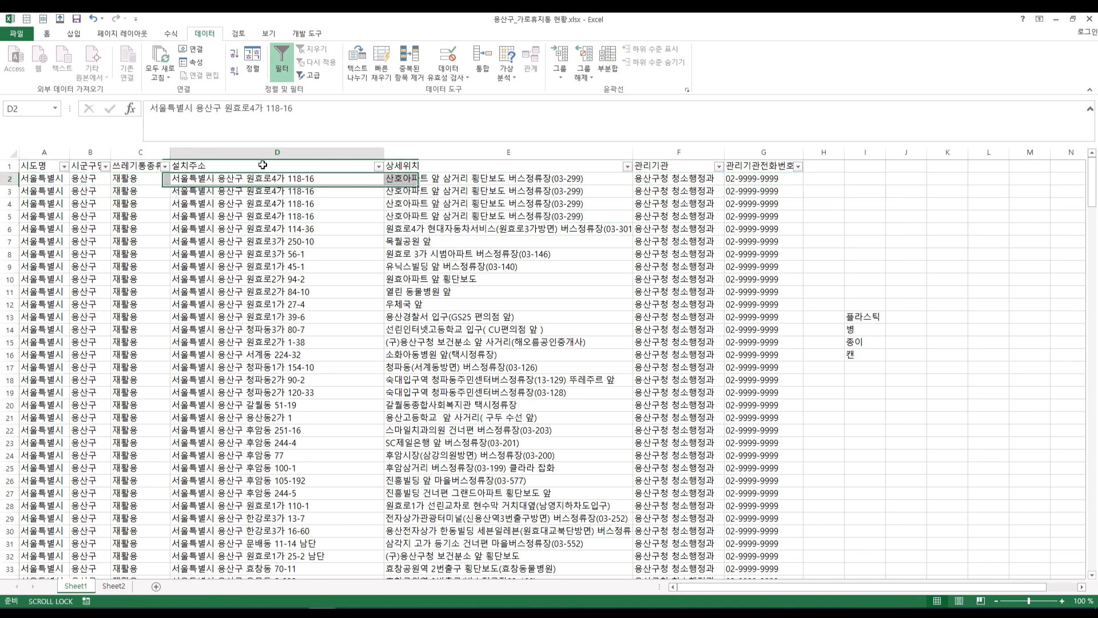
{"action": "key", "text": "ctrl+space"}
{"action": "key", "text": "ctrl+plus"}
{"action": "left_click", "coordinate": [931, 319]}
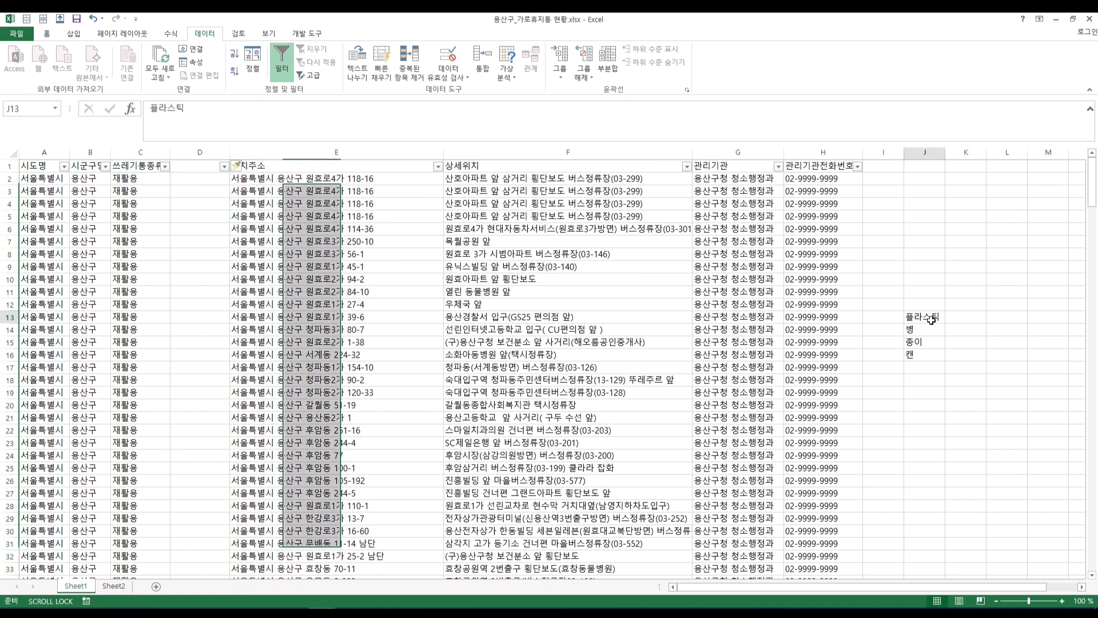
{"action": "left_click_drag", "start_coordinate": [931, 320], "coordinate": [927, 354]}
{"action": "key", "text": "ctrl+c"}
{"action": "left_click", "coordinate": [199, 178]}
{"action": "key", "text": "ctrl+v"}
{"action": "key", "text": "Escape"}
{"action": "left_click", "coordinate": [311, 188]}
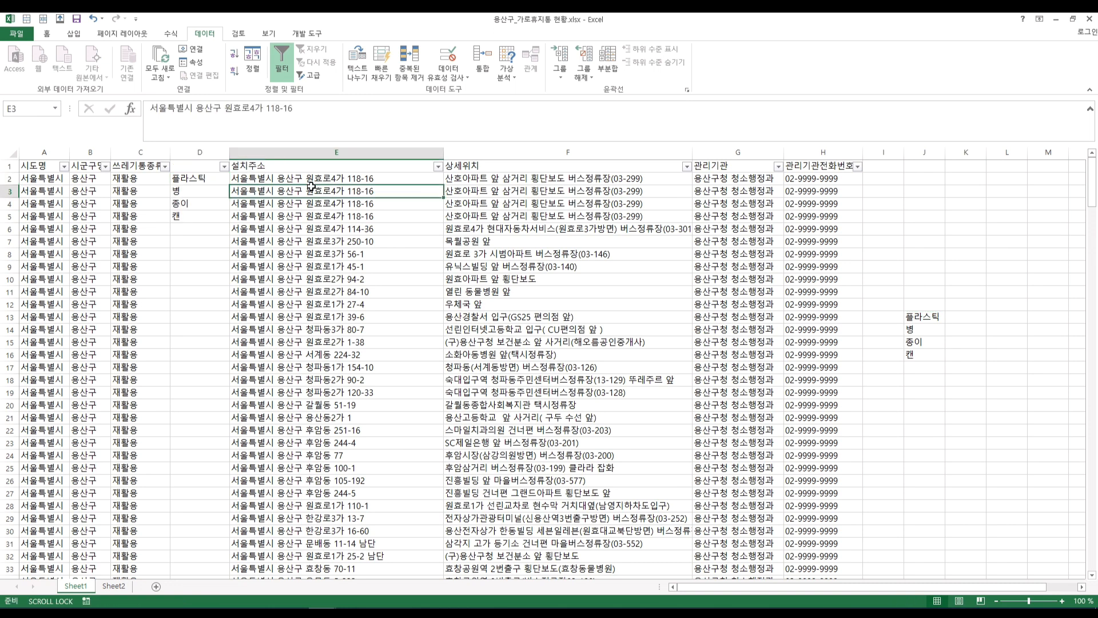
Select the 쓰레기통종류 entries from C2 down to the last data row.
{"action": "left_click", "coordinate": [127, 176]}
{"action": "key", "text": "ctrl+shift+Down"}
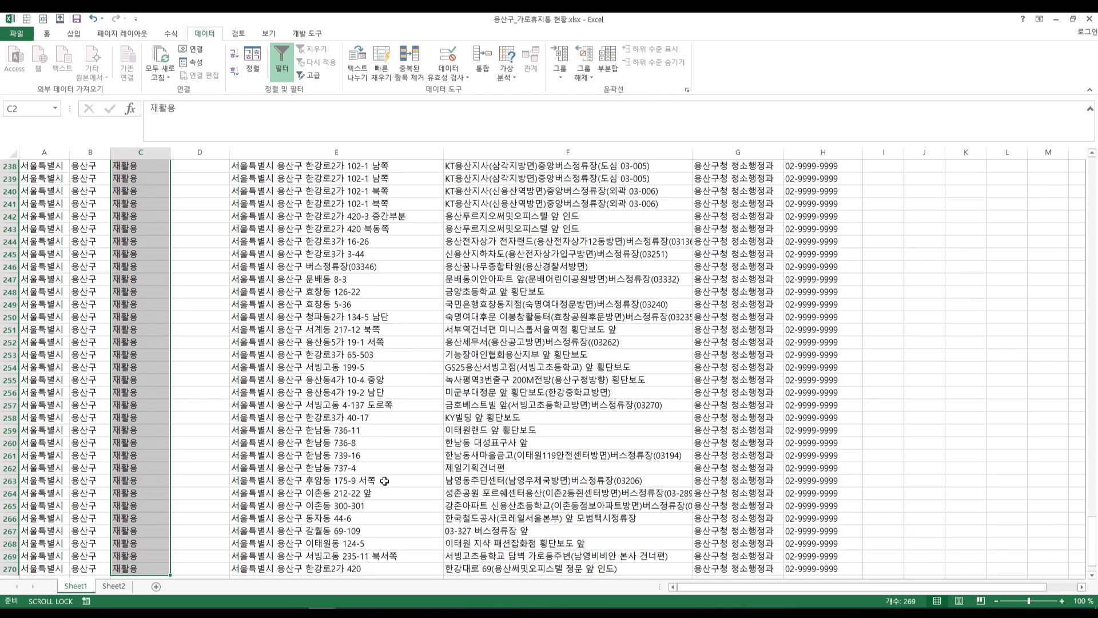
Delete the unlabelled column D that holds the four recycling types before 설치주소.
{"action": "key", "text": "ctrl+shift+Up"}
{"action": "left_click", "coordinate": [216, 152]}
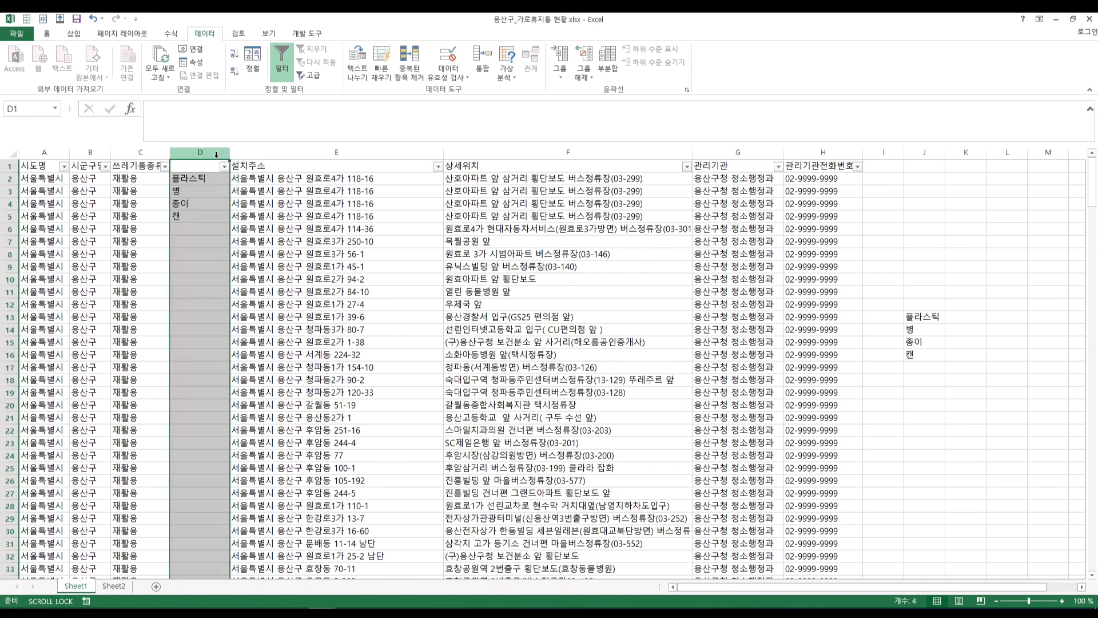
{"action": "key", "text": "ctrl+minus"}
{"action": "left_click", "coordinate": [201, 191]}
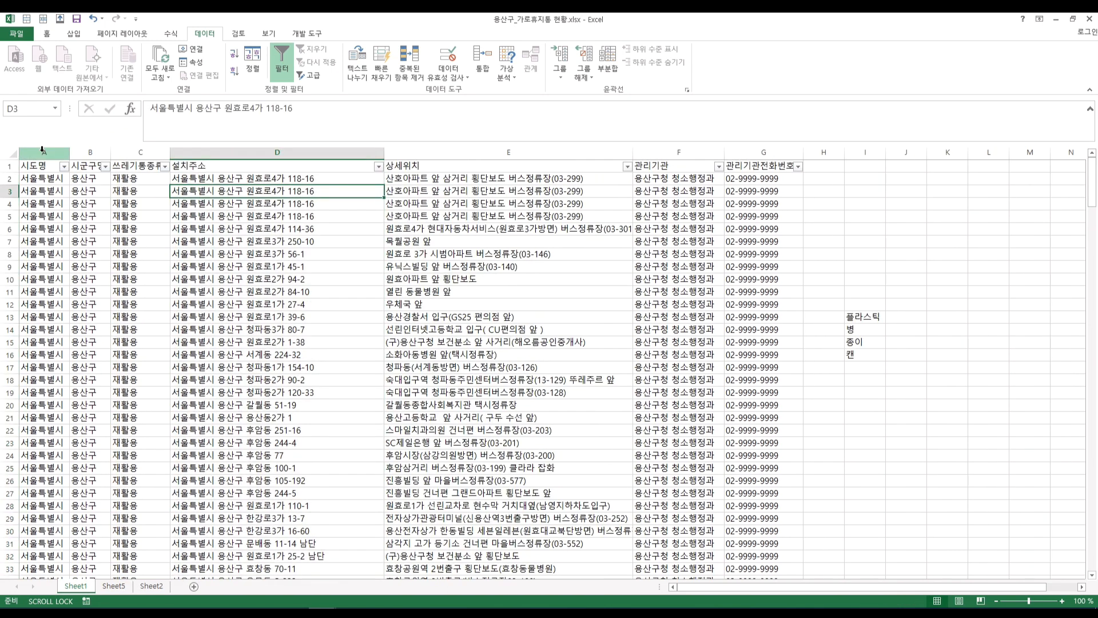
Insert a column before 시도명 and fill it with serial numbers from 1 upward, starting in A2, down to the last data row.
{"action": "left_click", "coordinate": [42, 149]}
{"action": "key", "text": "ctrl+plus"}
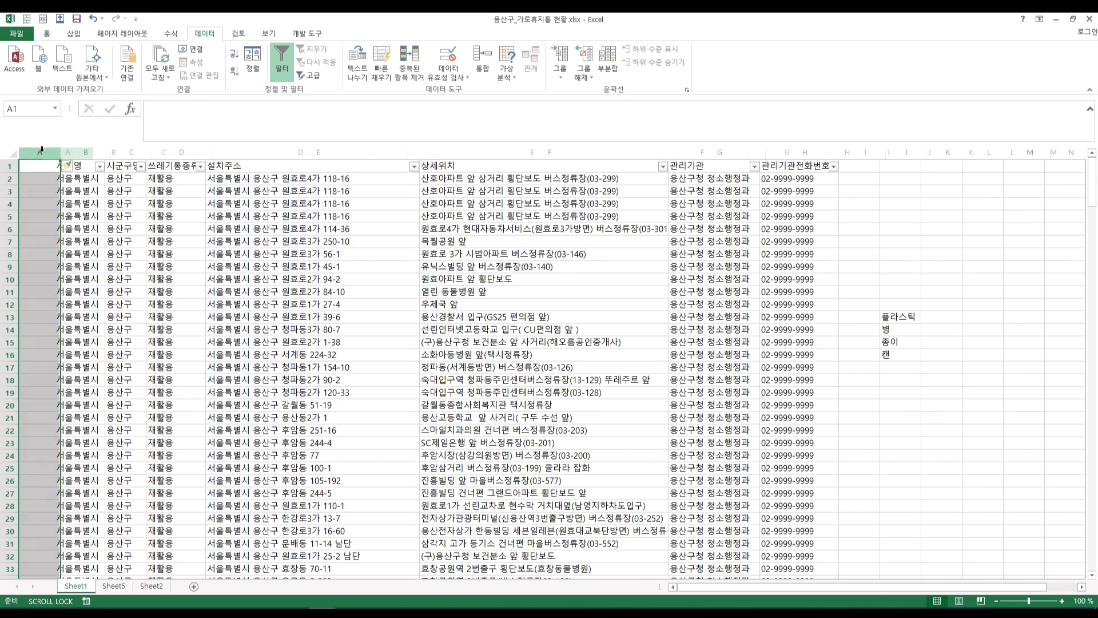
{"action": "left_click", "coordinate": [34, 183]}
{"action": "type", "text": "1"}
{"action": "key", "text": "Return"}
{"action": "type", "text": "2"}
{"action": "key", "text": "Return"}
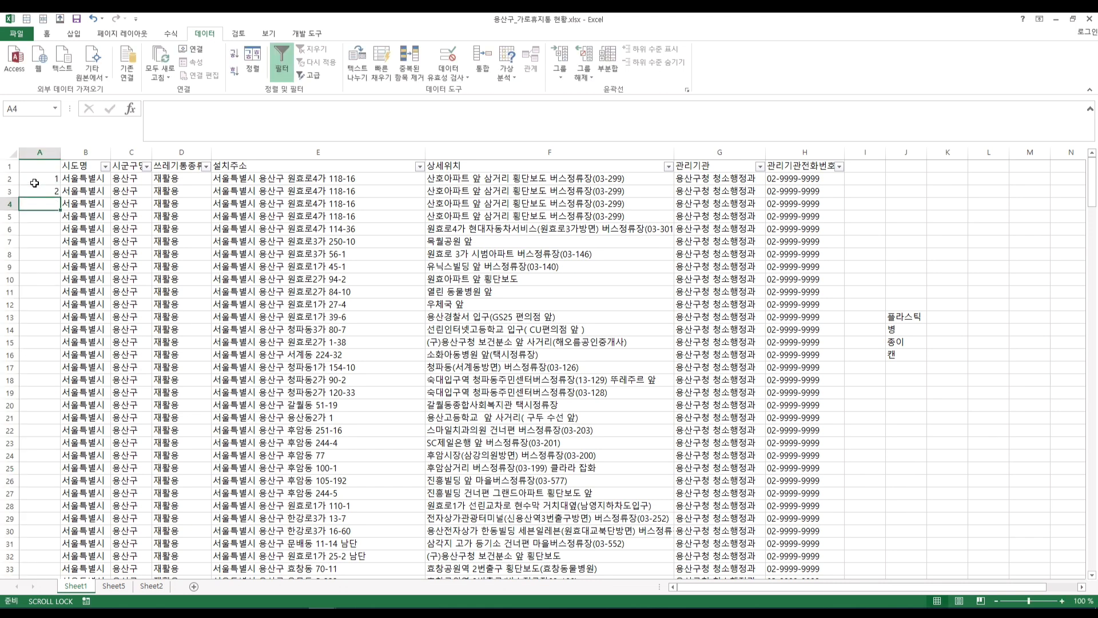
{"action": "left_click_drag", "start_coordinate": [34, 183], "coordinate": [34, 192]}
{"action": "double_click", "coordinate": [60, 197]}
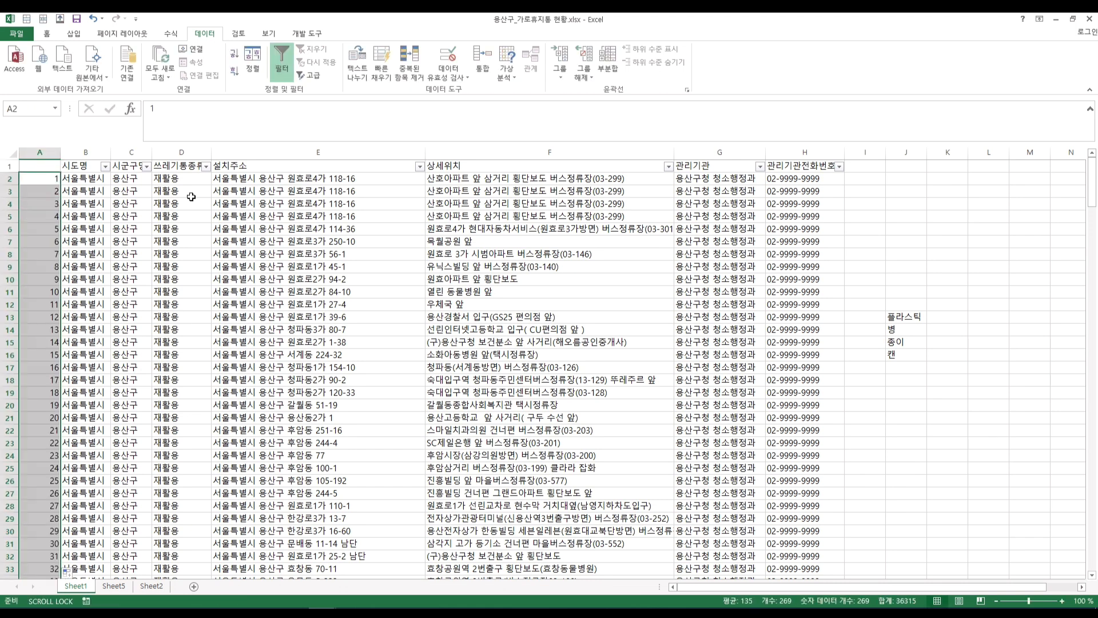
{"action": "left_click_drag", "start_coordinate": [182, 191], "coordinate": [189, 203]}
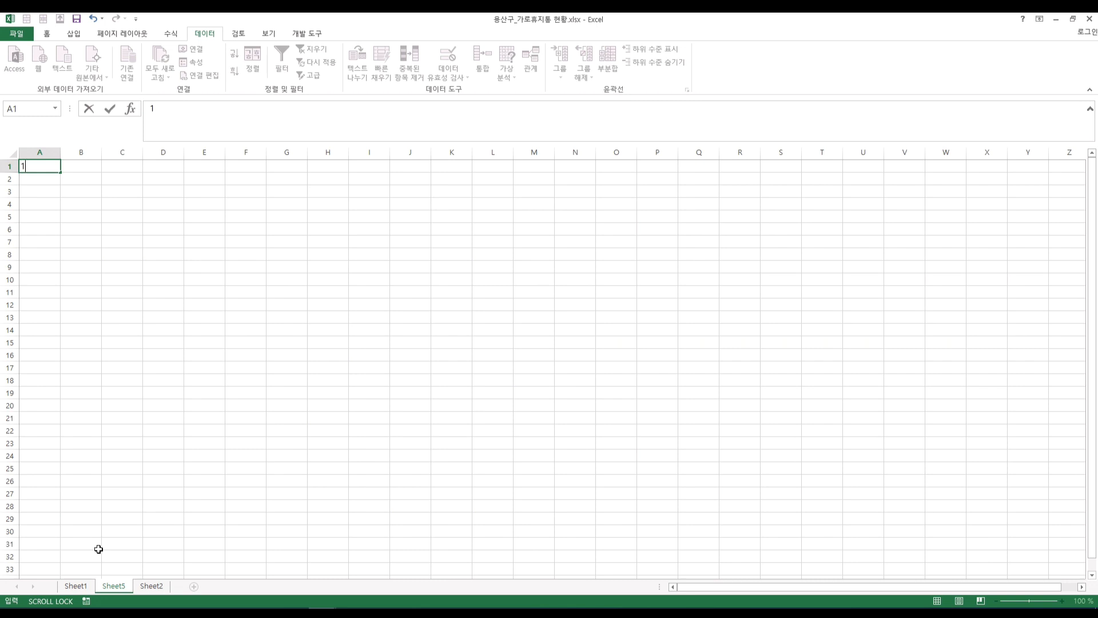
On Sheet5, enter the numbers 1 to 4 in A1:A16, repeating each number four times.
{"action": "type", "text": "1 1 1 2 2 "}
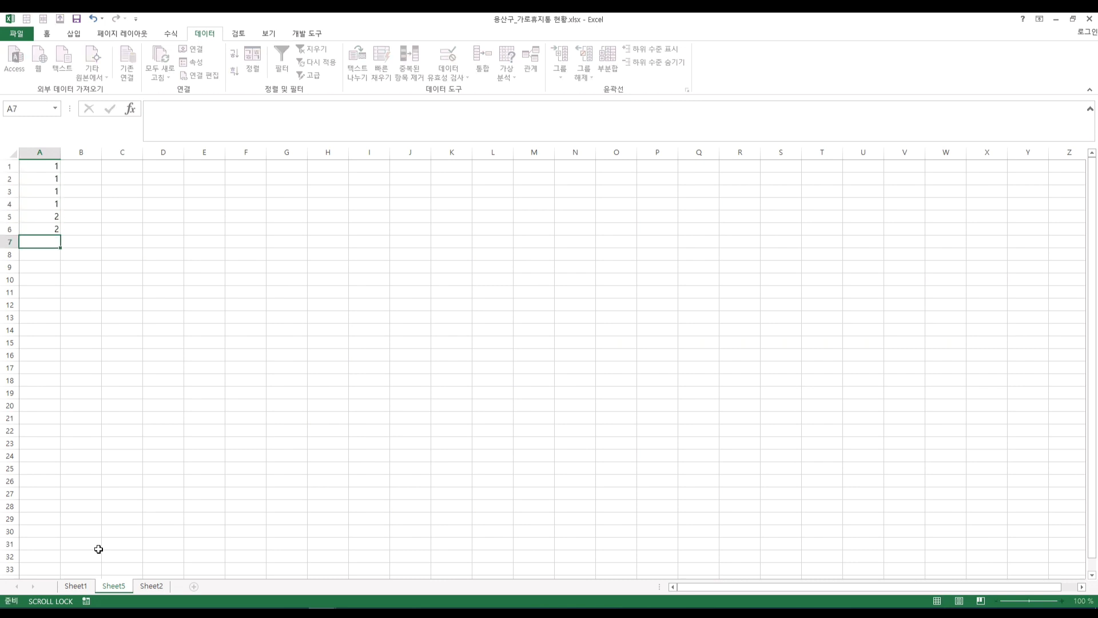
{"action": "type", "text": "2 2 3 3 3 3"}
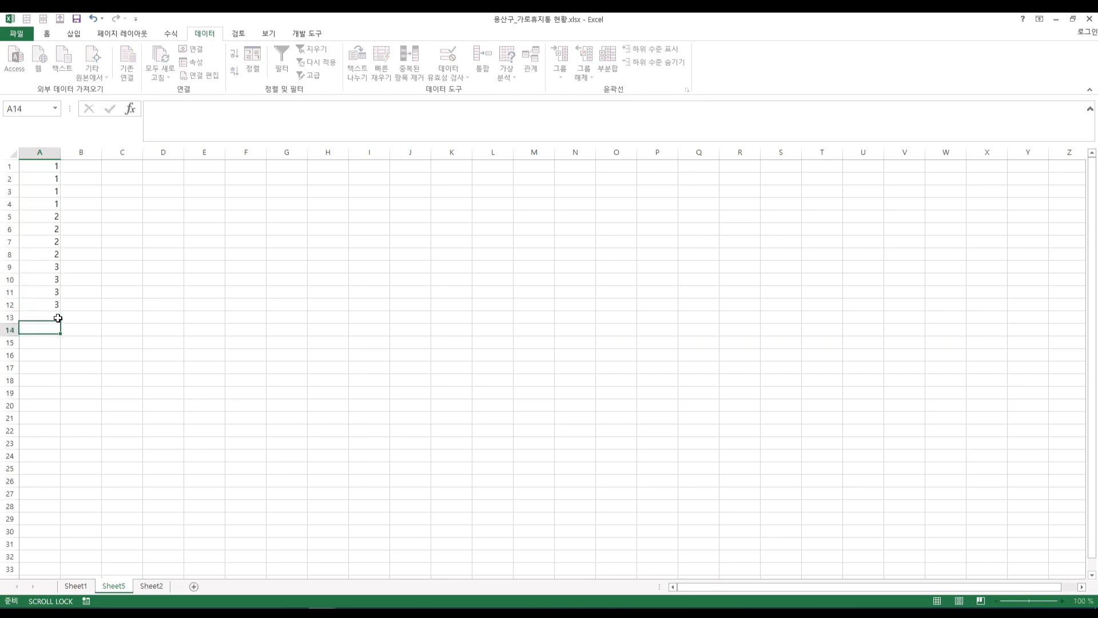
{"action": "left_click", "coordinate": [58, 318]}
{"action": "type", "text": "4 4 4 4"}
Enter the formula =INT((ROW()-1)/4)+1 in B1 to repeat each number four times.
{"action": "left_click", "coordinate": [85, 167]}
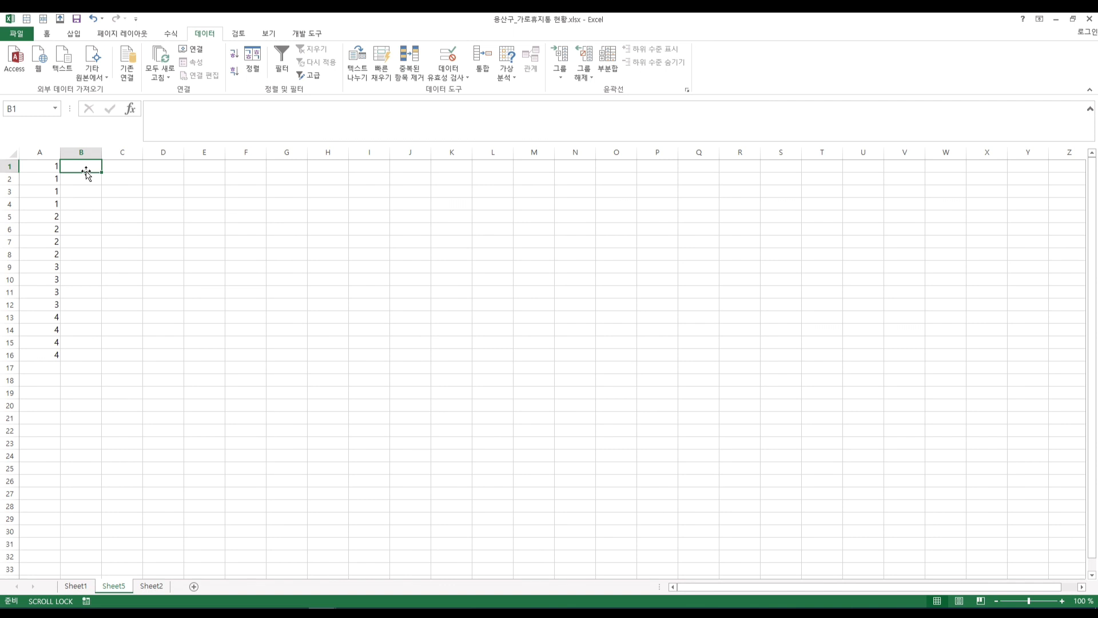
{"action": "type", "text": "=in"}
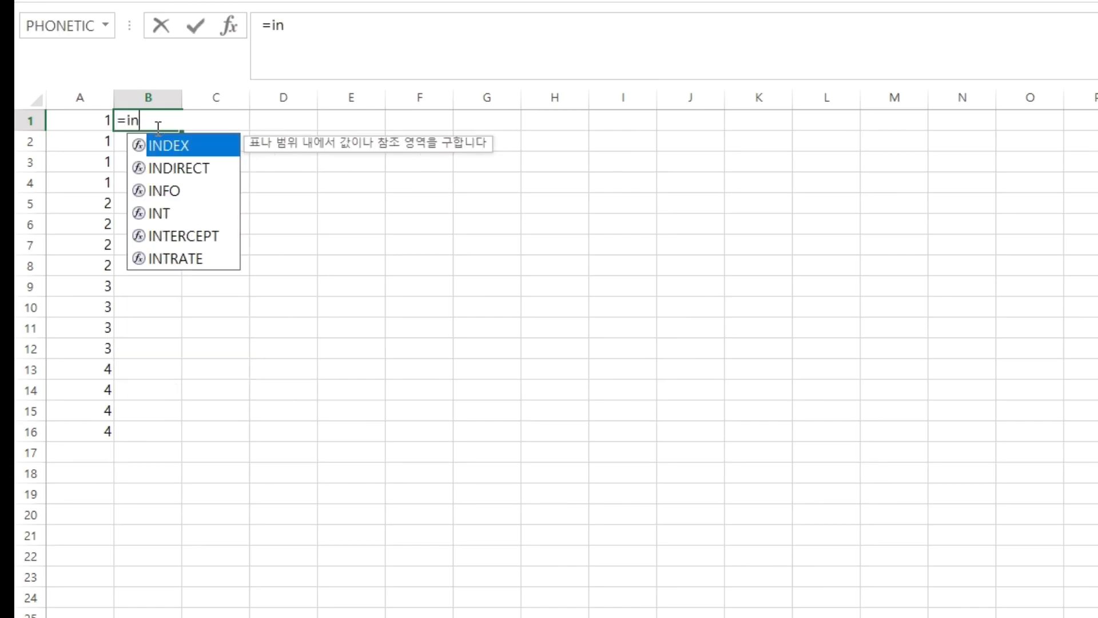
{"action": "type", "text": "t((row()-1"}
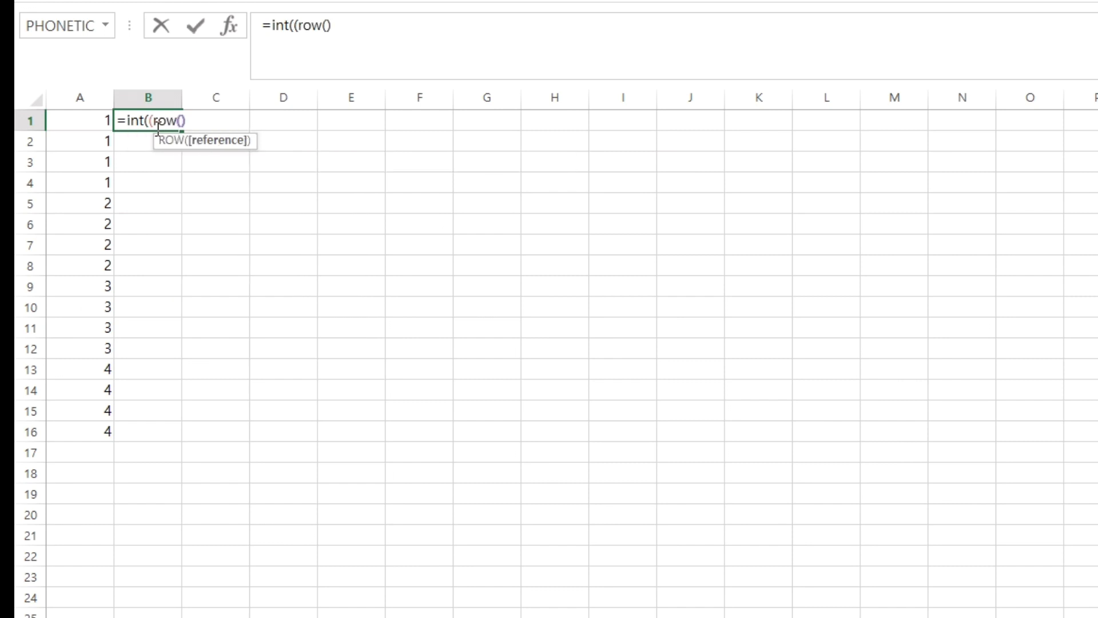
{"action": "type", "text": ")/4"}
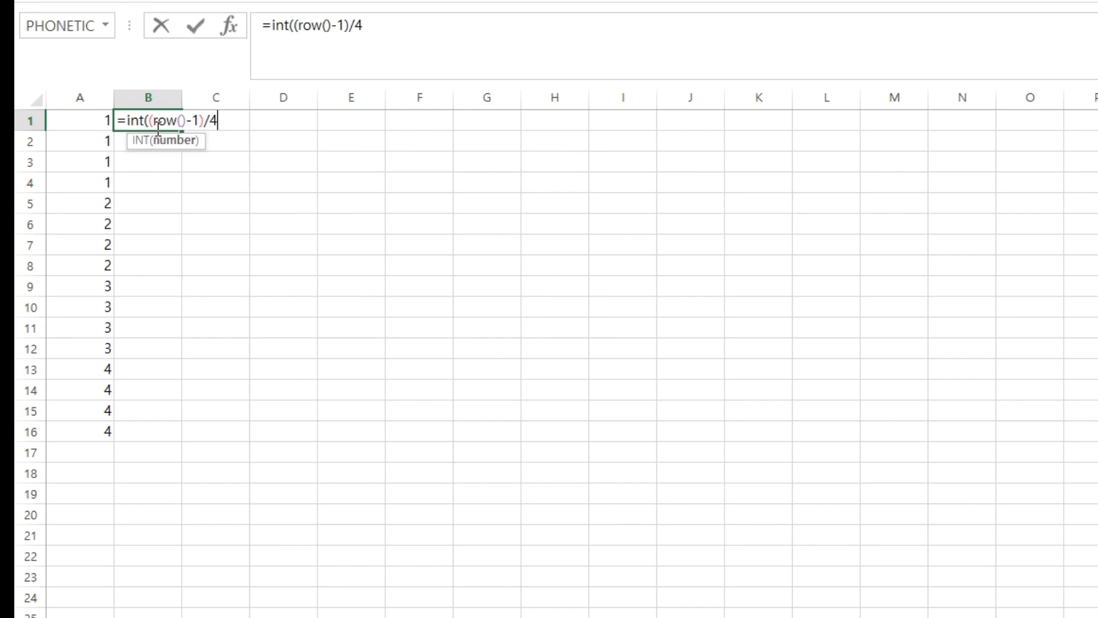
{"action": "type", "text": ")+1"}
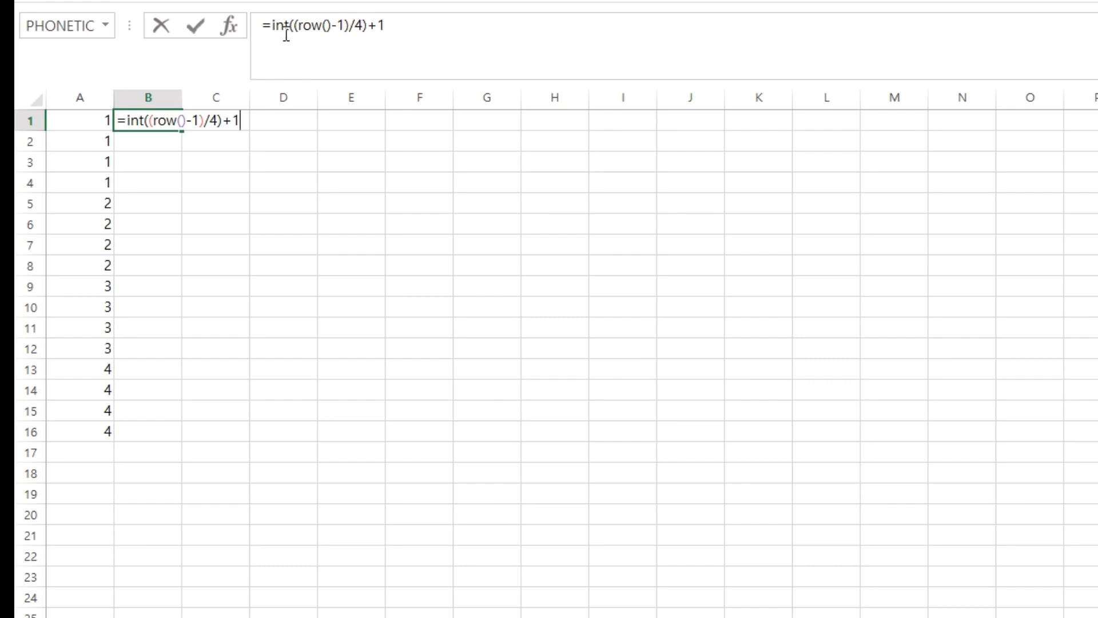
{"action": "key", "text": "Return"}
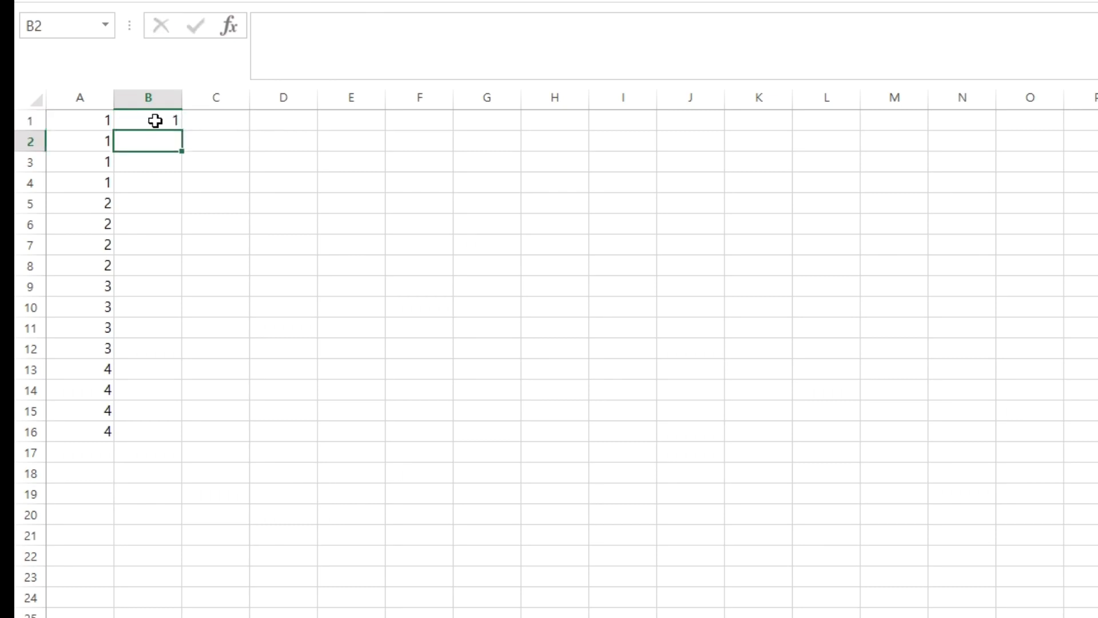
Fill the B1 formula down column B to row 86 and return to the start of the column.
{"action": "left_click", "coordinate": [155, 121]}
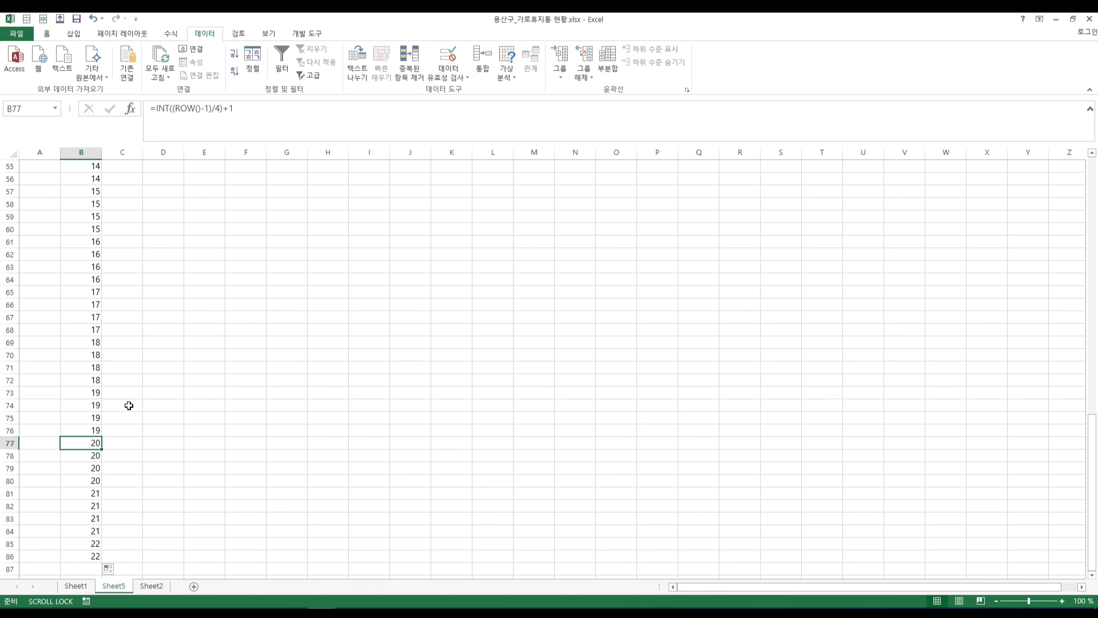
{"action": "left_click", "coordinate": [129, 405]}
{"action": "key", "text": "ctrl+shift+Up"}
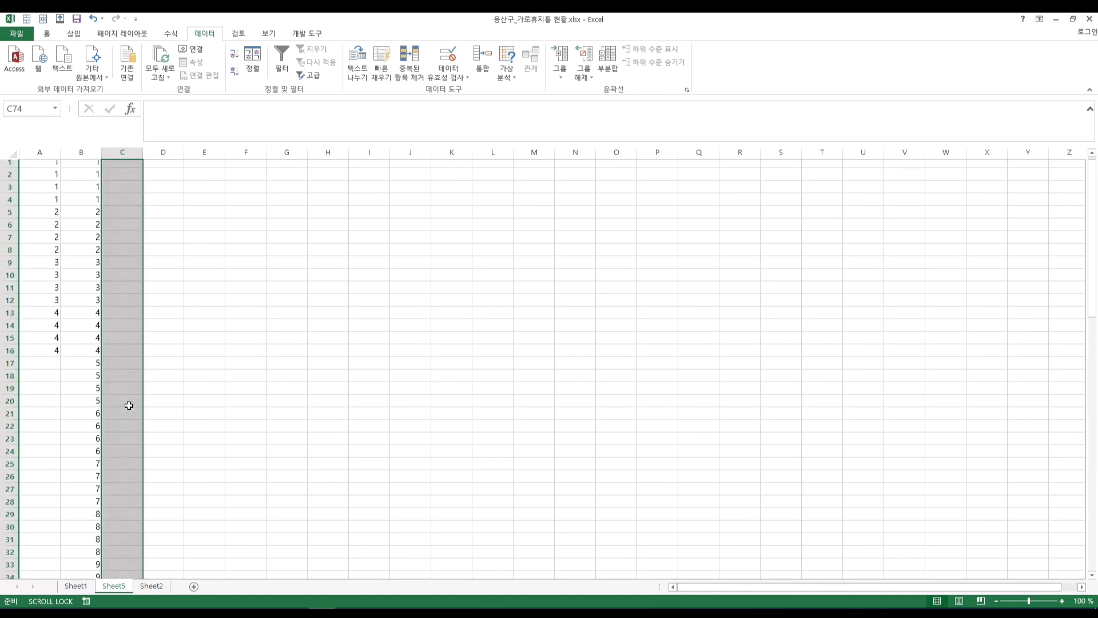
{"action": "left_click", "coordinate": [110, 196]}
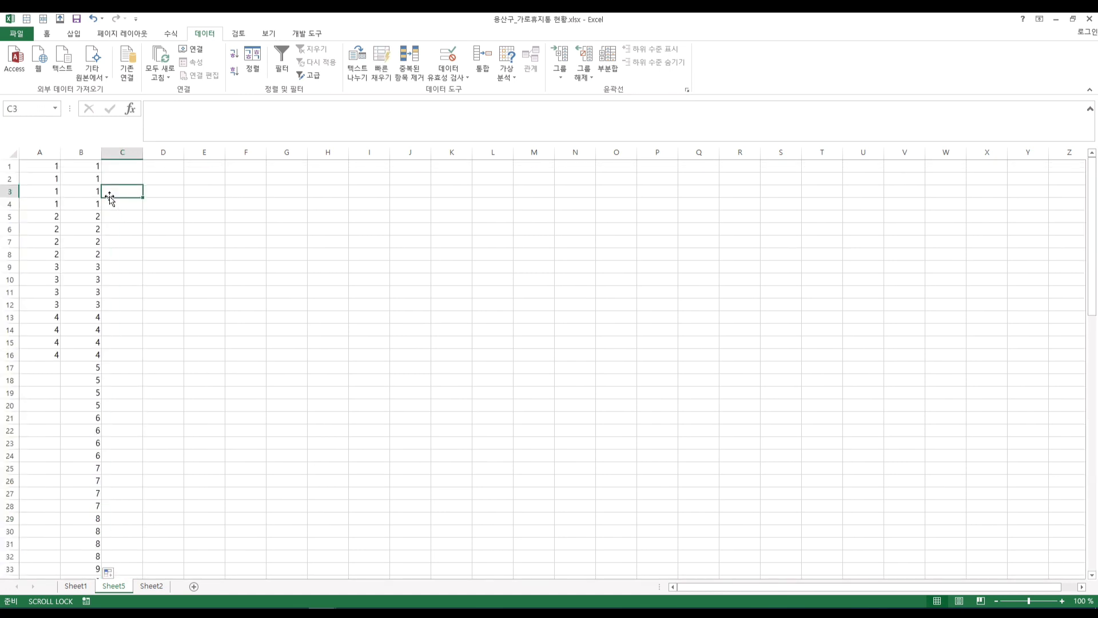
Count the serial numbers on Sheet1 and calculate the required row total with =269*4 in D4 of Sheet5.
{"action": "left_click", "coordinate": [80, 589]}
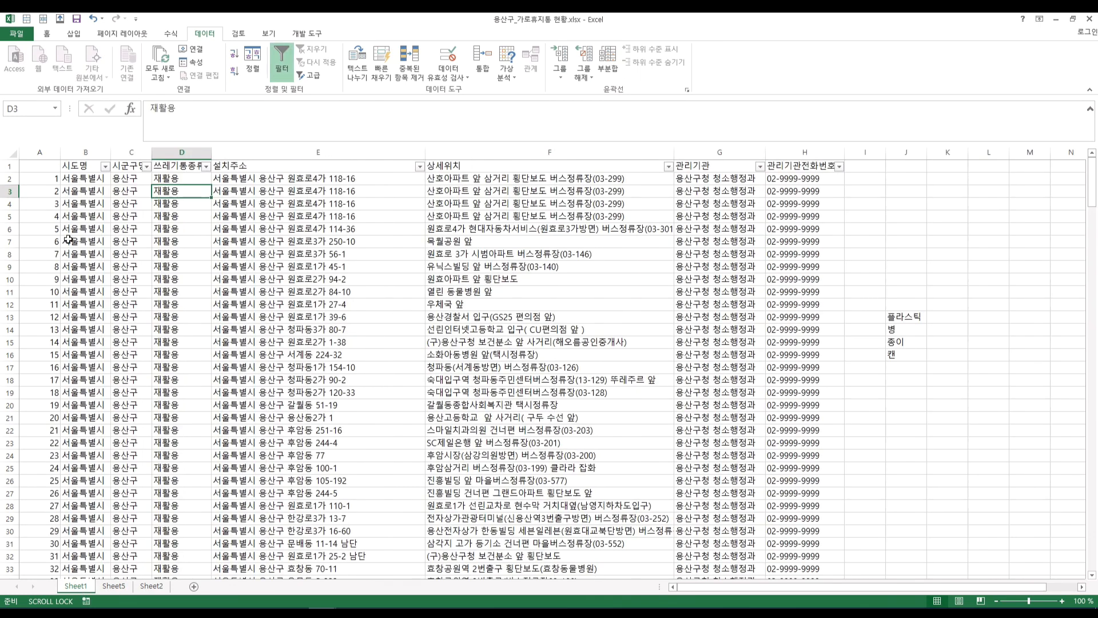
{"action": "left_click", "coordinate": [41, 175]}
{"action": "key", "text": "ctrl+shift+Down"}
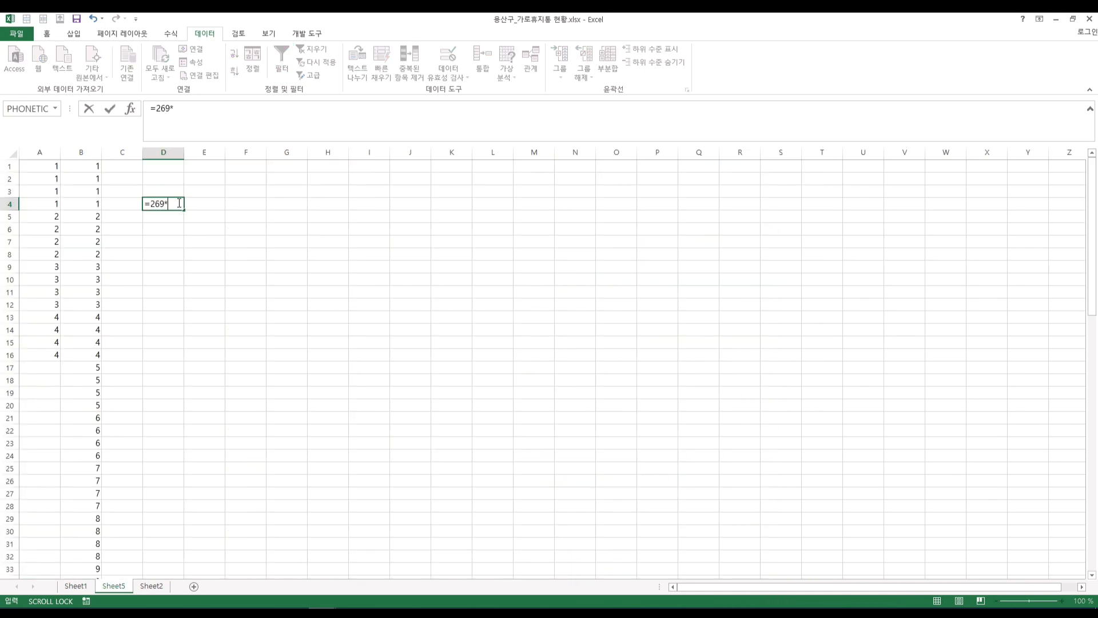
{"action": "key", "text": "Return"}
{"action": "left_click", "coordinate": [166, 204]}
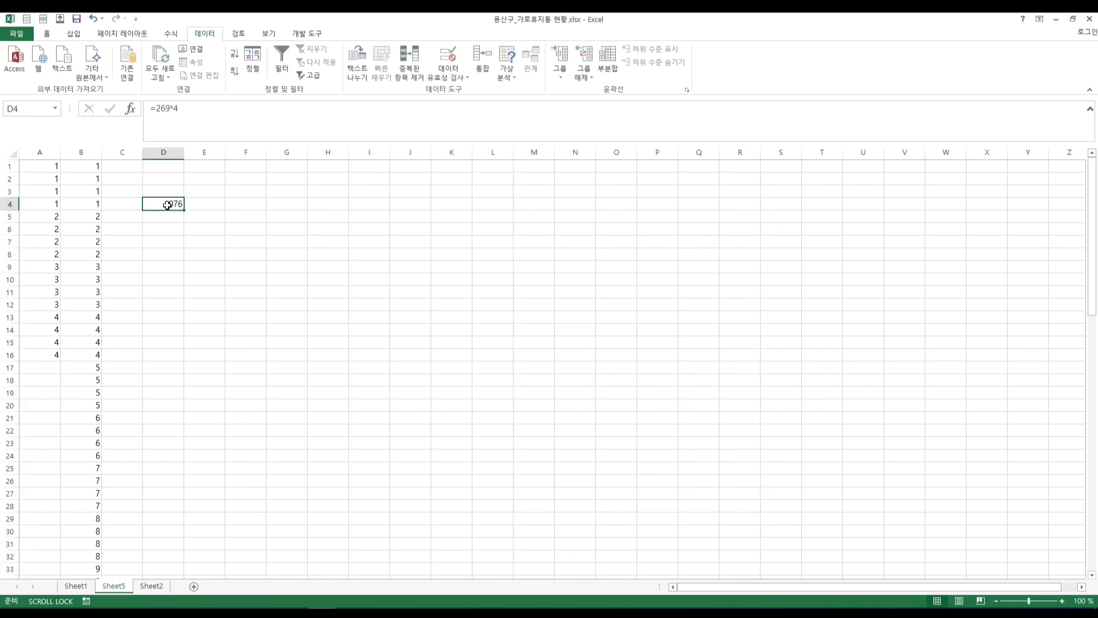
Go to cell B1076 and enter 269 there as an end marker.
{"action": "left_click", "coordinate": [81, 179]}
{"action": "left_click", "coordinate": [28, 108]}
{"action": "type", "text": "B1076"}
{"action": "key", "text": "Return"}
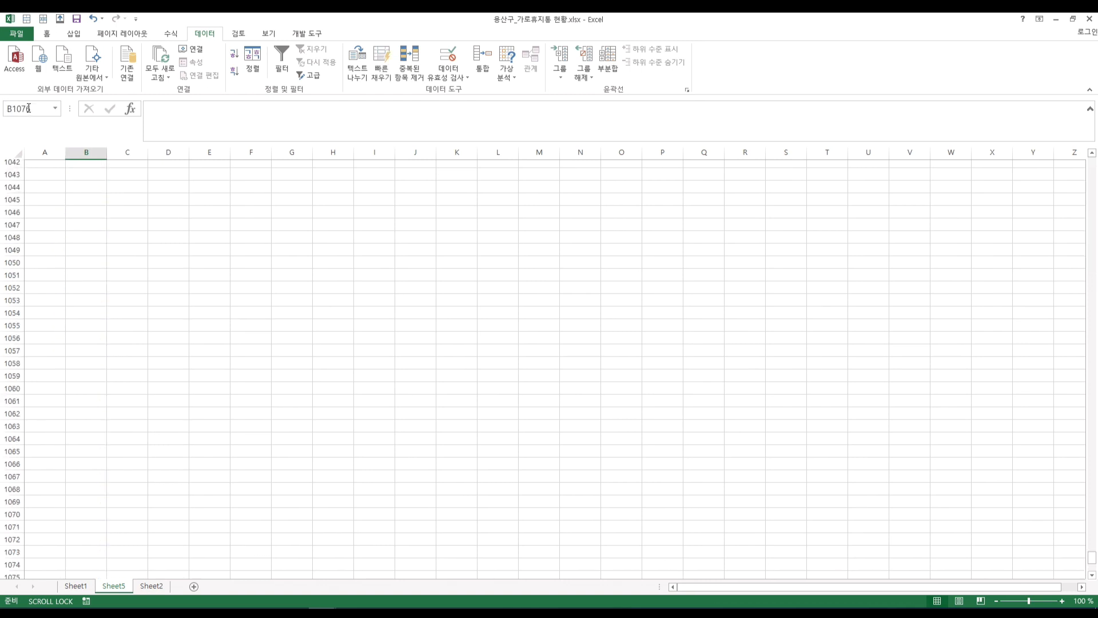
{"action": "type", "text": "269"}
{"action": "key", "text": "Return"}
{"action": "left_click", "coordinate": [91, 559]}
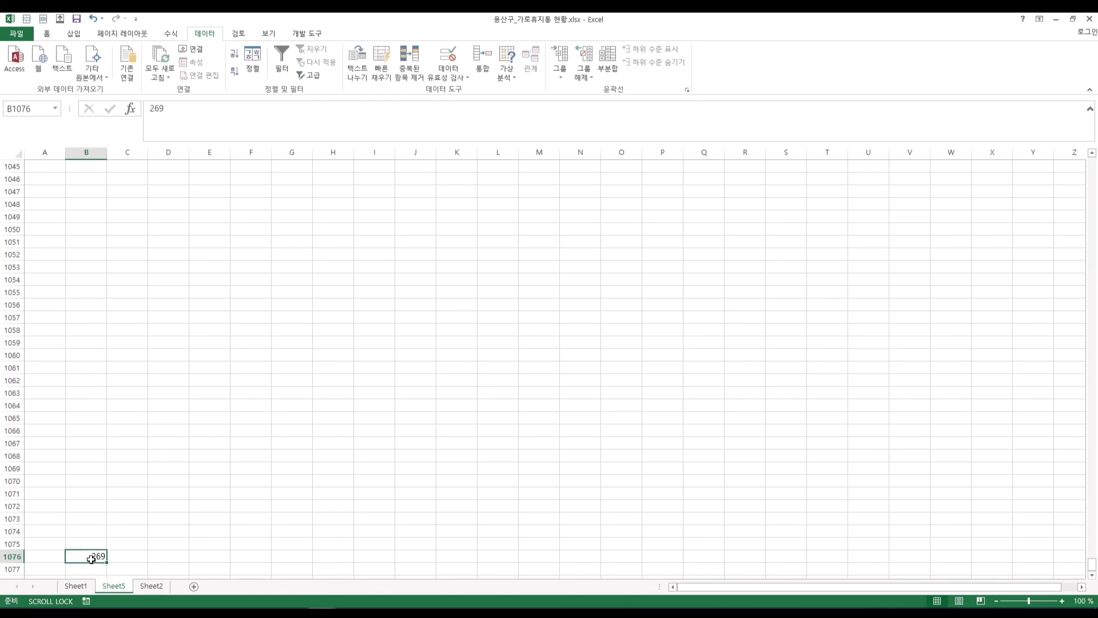
Copy the formula from B86 and paste it into B87 through B1076.
{"action": "key", "text": "ctrl+shift+Up"}
{"action": "scroll", "coordinate": [89, 253], "scroll_direction": "up", "scroll_amount": 6}
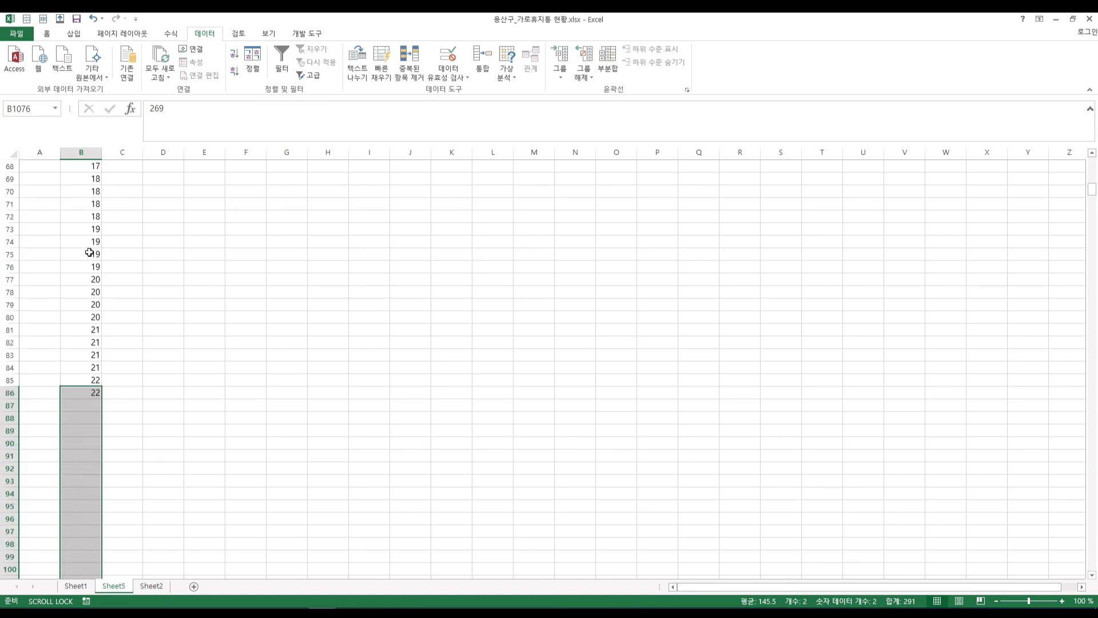
{"action": "left_click", "coordinate": [71, 383]}
{"action": "left_click", "coordinate": [84, 396]}
{"action": "key", "text": "ctrl+c"}
{"action": "left_click", "coordinate": [86, 405]}
{"action": "key", "text": "ctrl+shift+Down"}
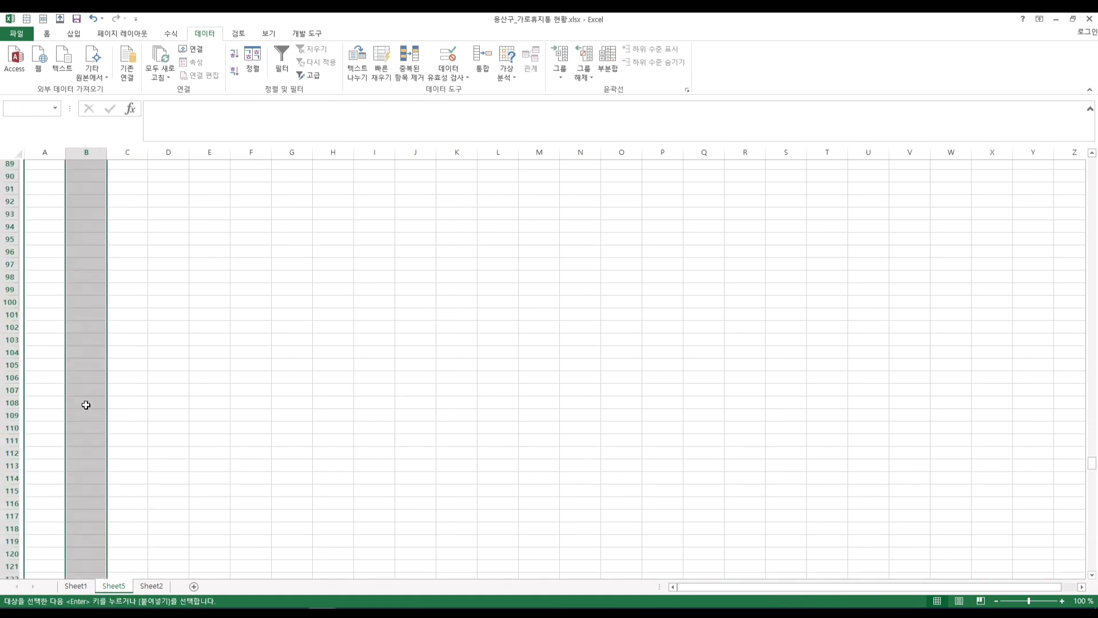
{"action": "key", "text": "ctrl+v"}
{"action": "key", "text": "Escape"}
{"action": "left_click", "coordinate": [92, 380]}
{"action": "key", "text": "ctrl+Home"}
Delete column A with the manually entered numbers and clear the column holding the =269*4 calculation.
{"action": "left_click", "coordinate": [54, 150]}
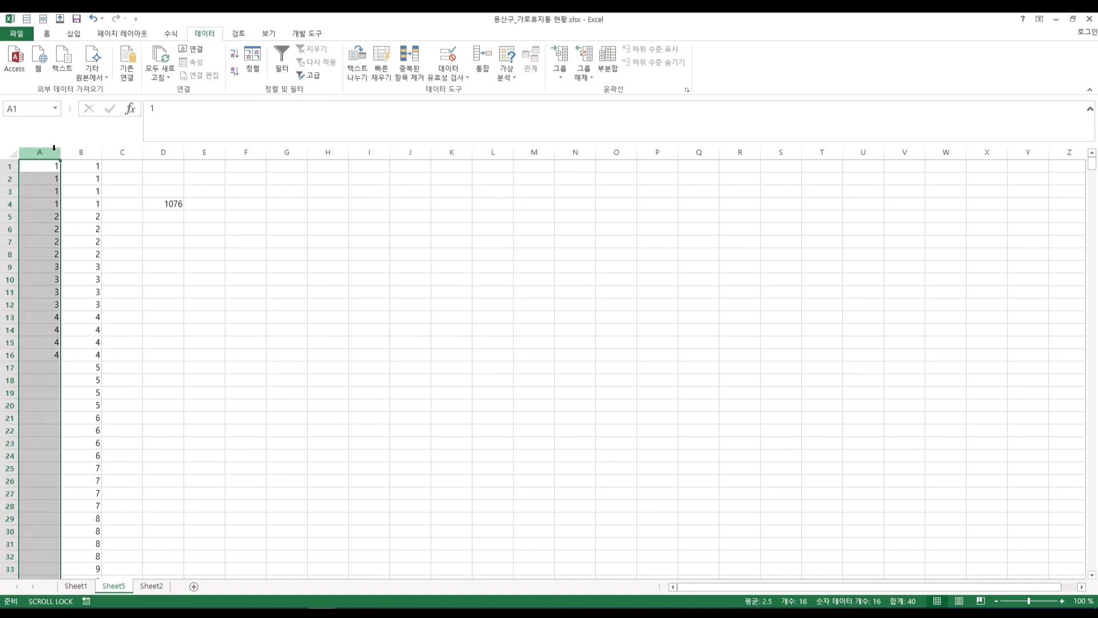
{"action": "key", "text": "ctrl+minus"}
{"action": "left_click", "coordinate": [132, 213]}
{"action": "left_click", "coordinate": [125, 149]}
{"action": "key", "text": "Delete"}
Enter =VLOOKUP(A1,Sheet1!$A$2:$H$270,2,0) in B1 of Sheet5 to retrieve the 시도명 value.
{"action": "left_click", "coordinate": [86, 170]}
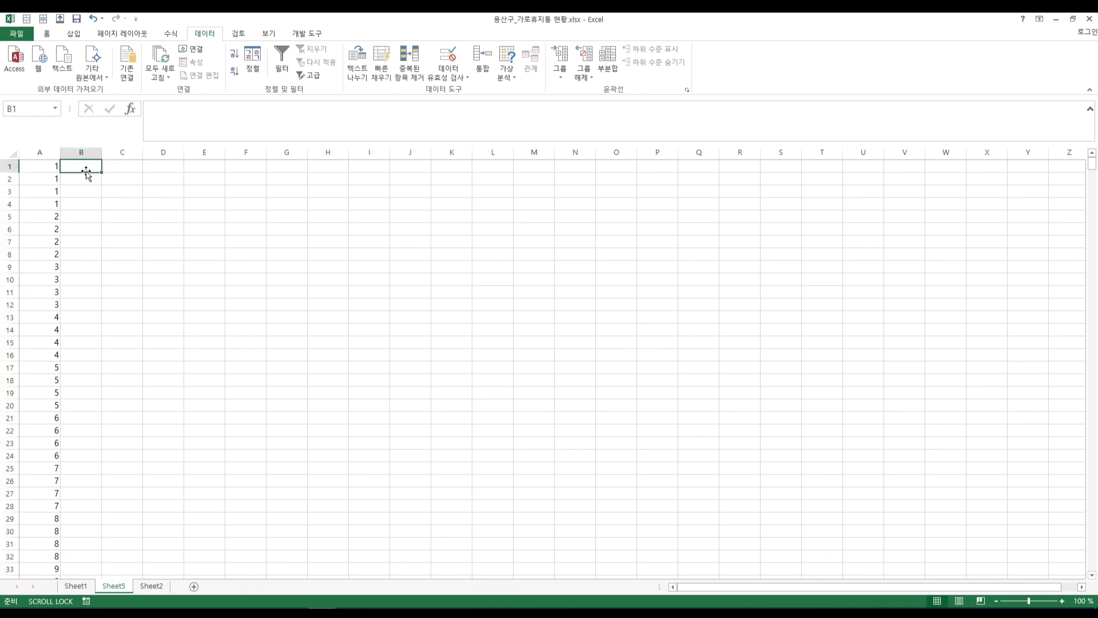
{"action": "type", "text": "=vlookup("}
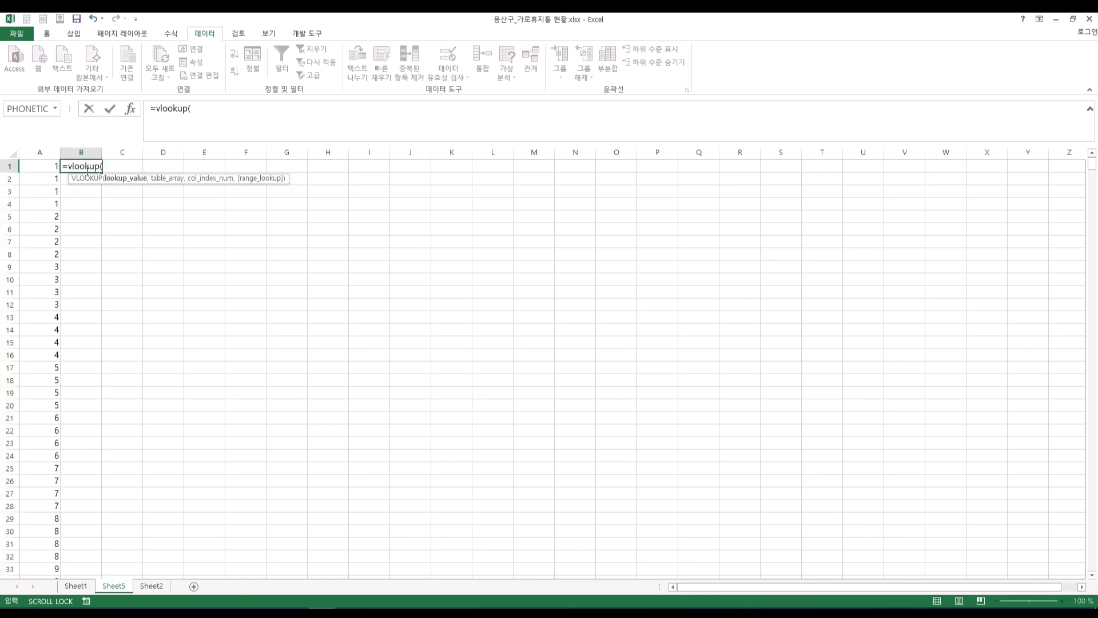
{"action": "left_click", "coordinate": [39, 165]}
{"action": "type", "text": ","}
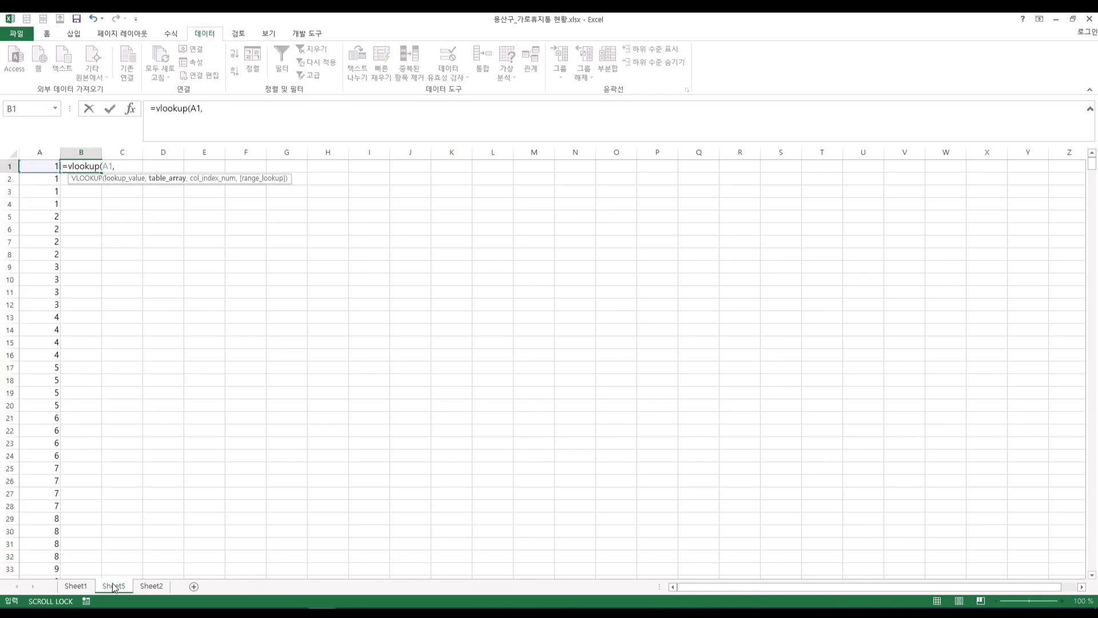
{"action": "left_click", "coordinate": [90, 587]}
{"action": "left_click", "coordinate": [55, 199]}
{"action": "key", "text": "ctrl+shift+Up"}
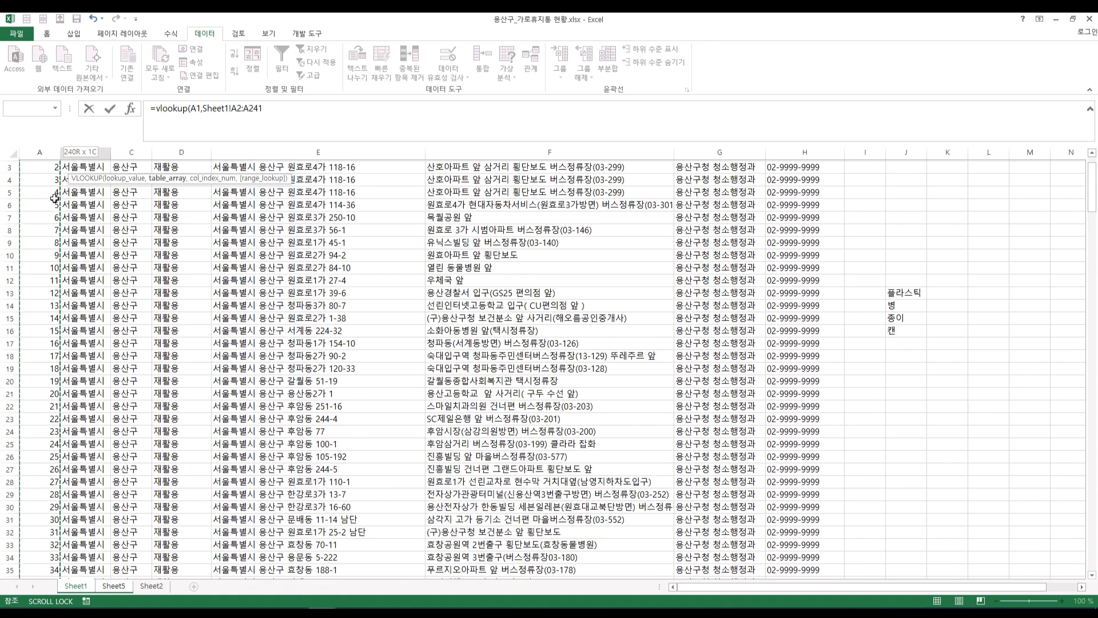
{"action": "left_click", "coordinate": [49, 170]}
{"action": "key", "text": "ctrl+shift+Right"}
{"action": "key", "text": "ctrl+shift+Down"}
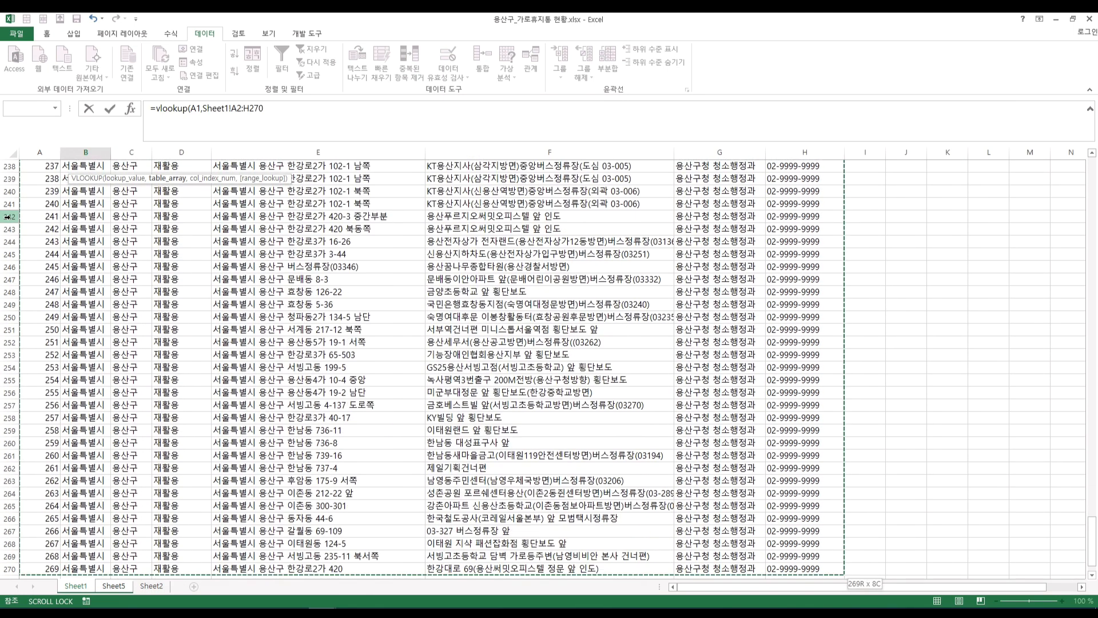
{"action": "key", "text": "F4"}
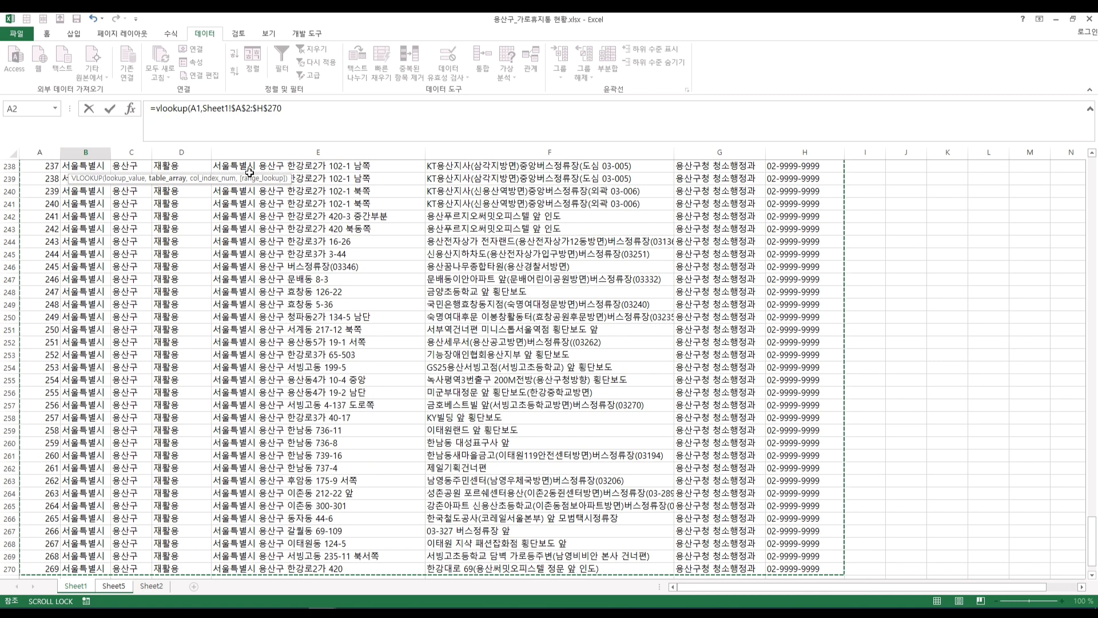
{"action": "type", "text": ",2,"}
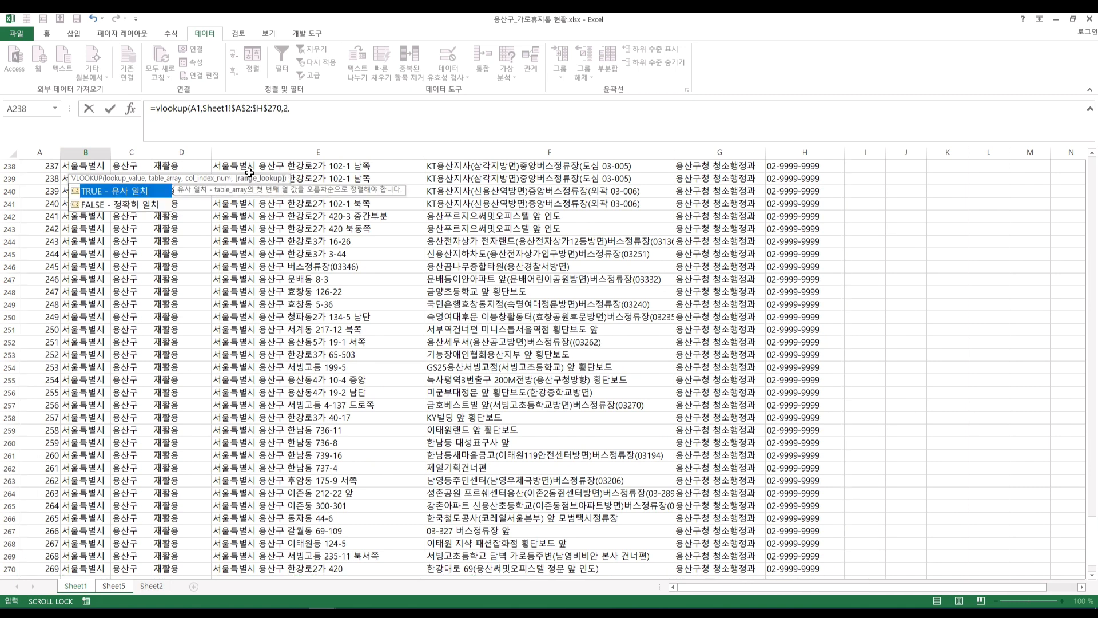
{"action": "type", "text": "0)"}
{"action": "key", "text": "Return"}
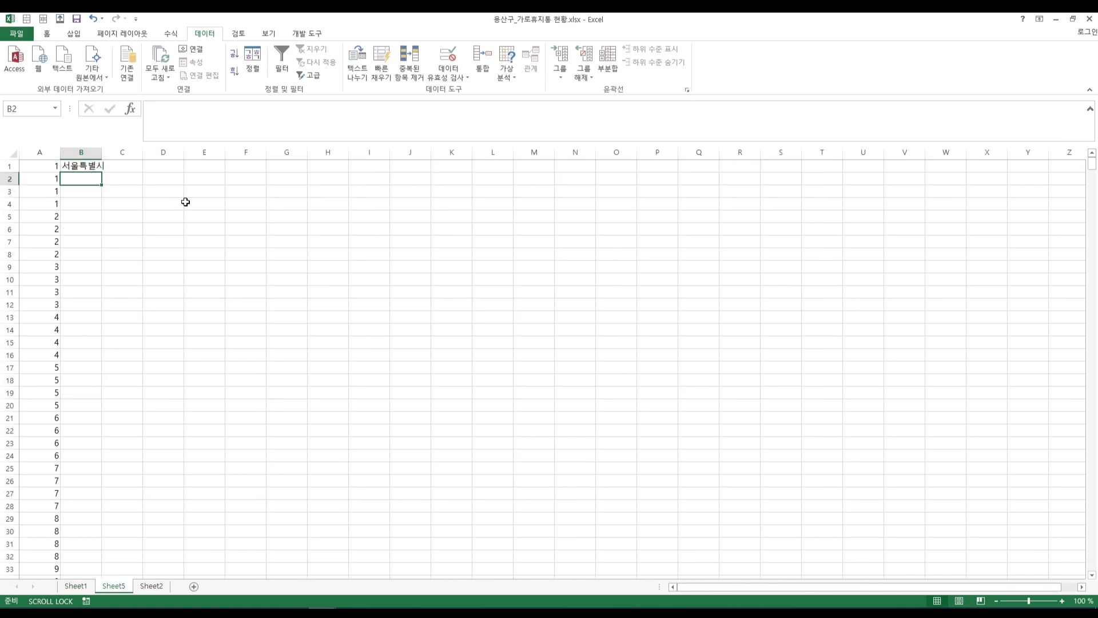
Lock the lookup column in B1 as $A1 and copy the VLOOKUP formula across to L1.
{"action": "left_click", "coordinate": [83, 165]}
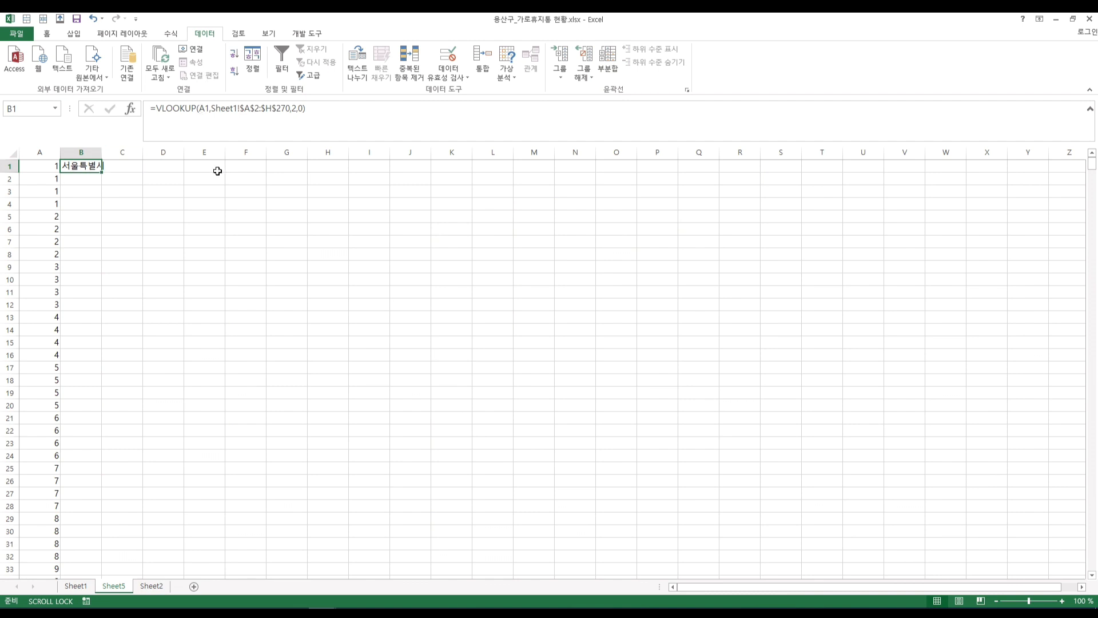
{"action": "left_click", "coordinate": [199, 109]}
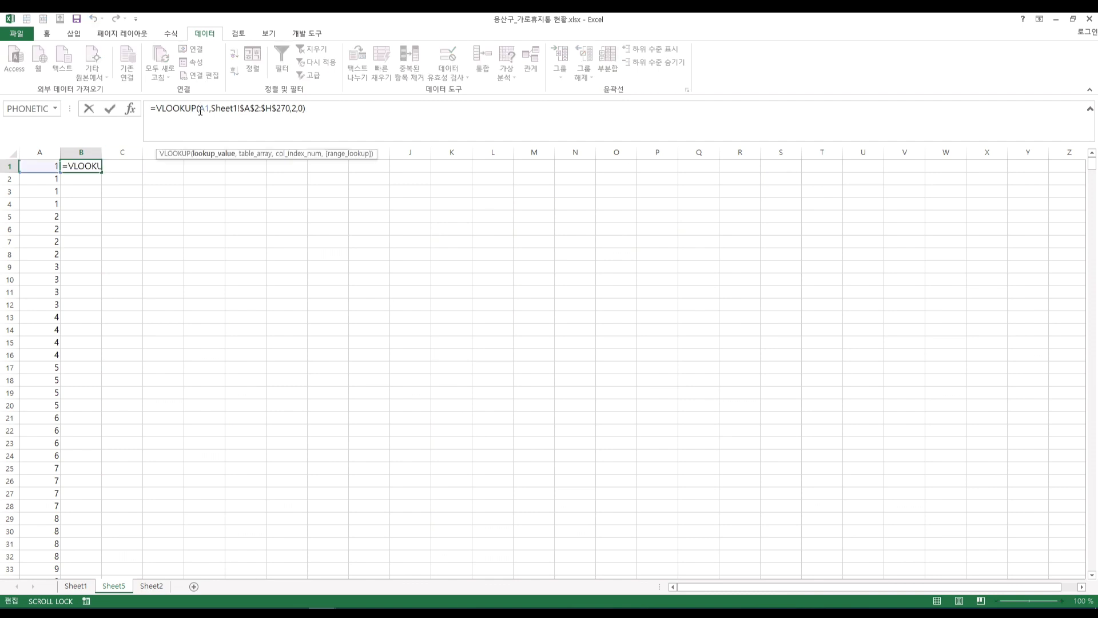
{"action": "type", "text": "$"}
{"action": "key", "text": "Return"}
{"action": "left_click", "coordinate": [88, 168]}
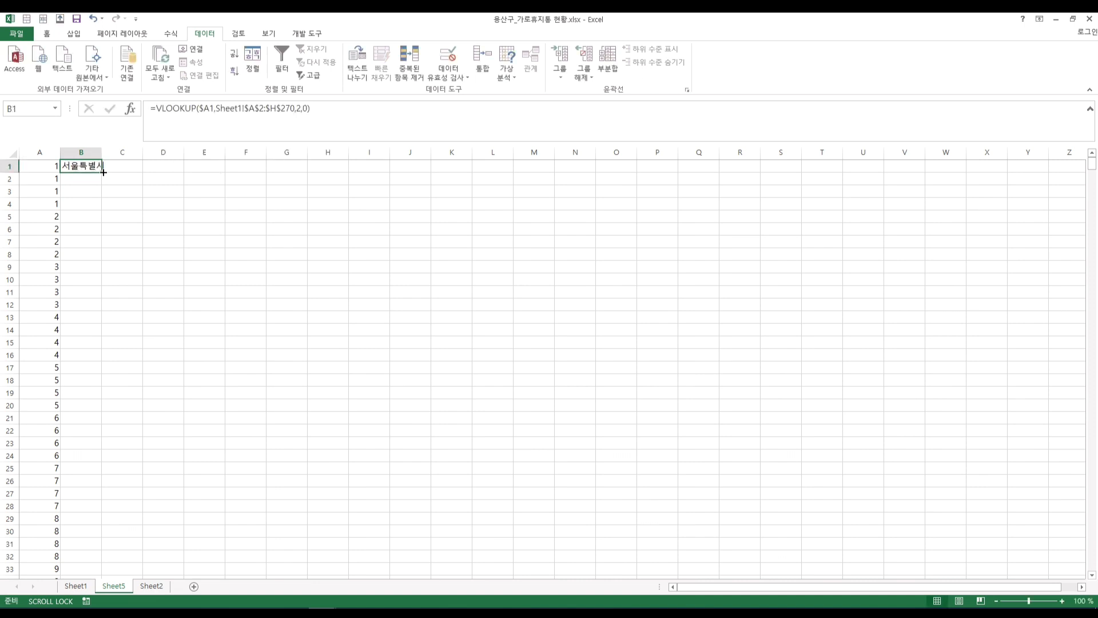
{"action": "left_click_drag", "start_coordinate": [104, 173], "coordinate": [506, 175]}
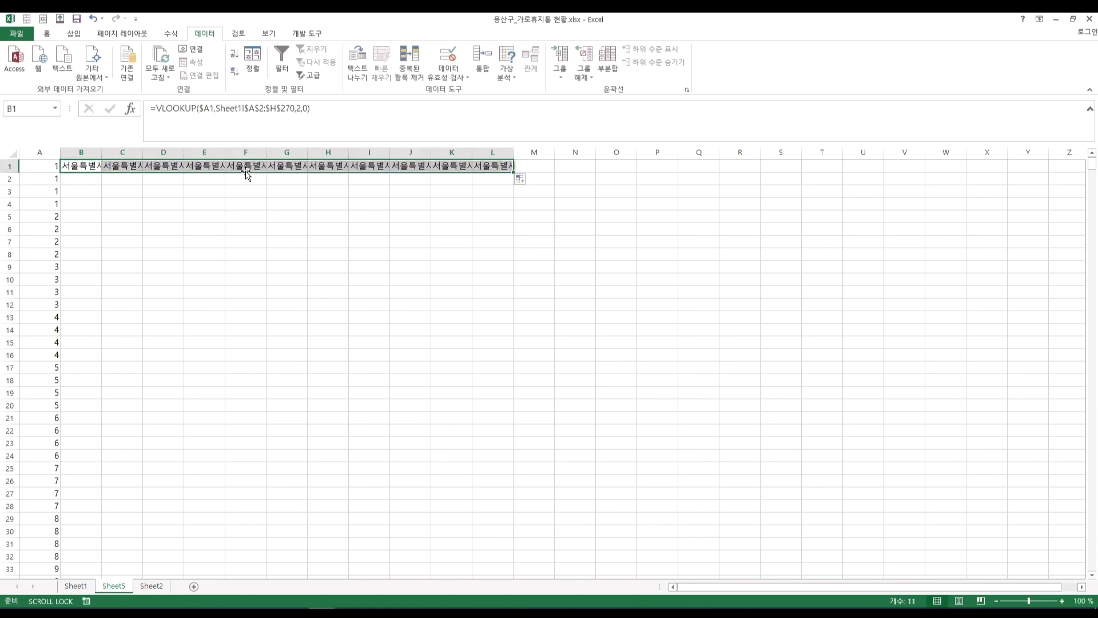
Change the VLOOKUP column index to 3 in C1, 4 in D1 and 5 in E1.
{"action": "left_click", "coordinate": [132, 168]}
{"action": "left_click", "coordinate": [301, 109]}
{"action": "key", "text": "BackSpace"}
{"action": "type", "text": "3"}
{"action": "key", "text": "Return"}
{"action": "left_click", "coordinate": [171, 168]}
{"action": "left_click", "coordinate": [302, 109]}
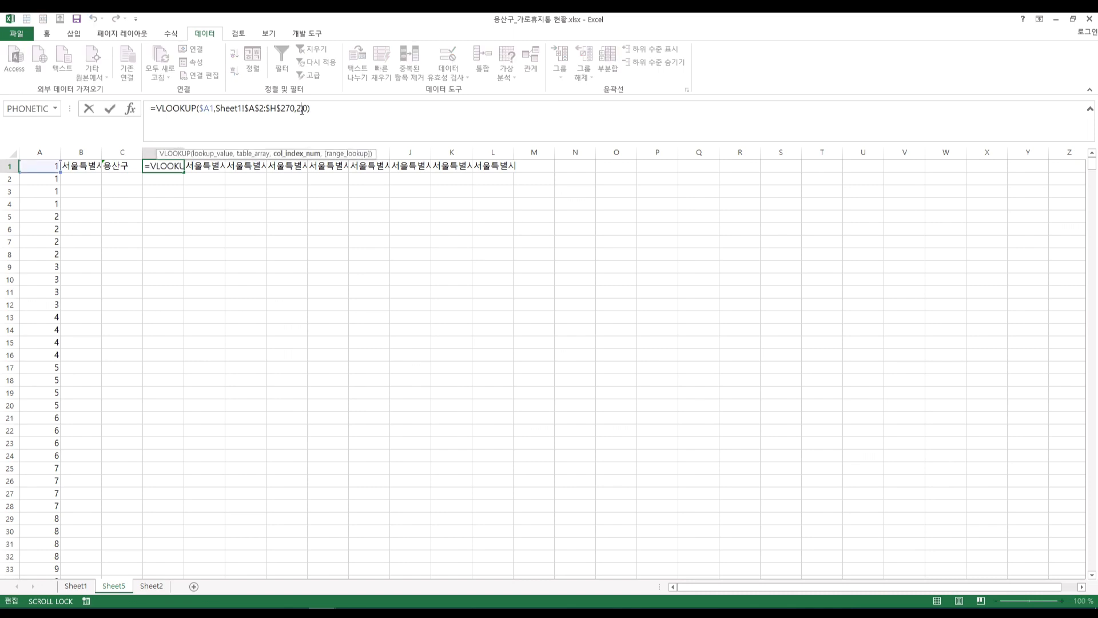
{"action": "key", "text": "BackSpace"}
{"action": "type", "text": "4"}
{"action": "key", "text": "Return"}
{"action": "left_click", "coordinate": [212, 167]}
{"action": "left_click", "coordinate": [302, 109]}
{"action": "key", "text": "BackSpace"}
{"action": "type", "text": "5"}
{"action": "key", "text": "Return"}
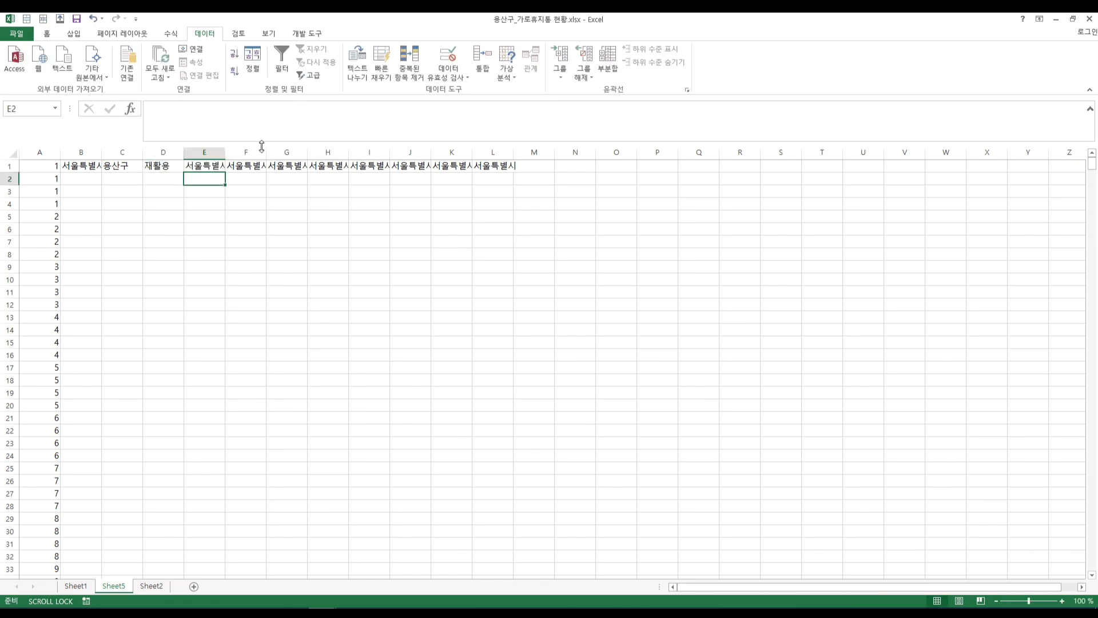
Change the VLOOKUP column index to 6 in F1, 7 in G1 and 8 in H1.
{"action": "left_click", "coordinate": [246, 167]}
{"action": "left_click", "coordinate": [302, 109]}
{"action": "key", "text": "BackSpace"}
{"action": "type", "text": "6"}
{"action": "key", "text": "Return"}
{"action": "left_click", "coordinate": [286, 167]}
{"action": "left_click", "coordinate": [301, 109]}
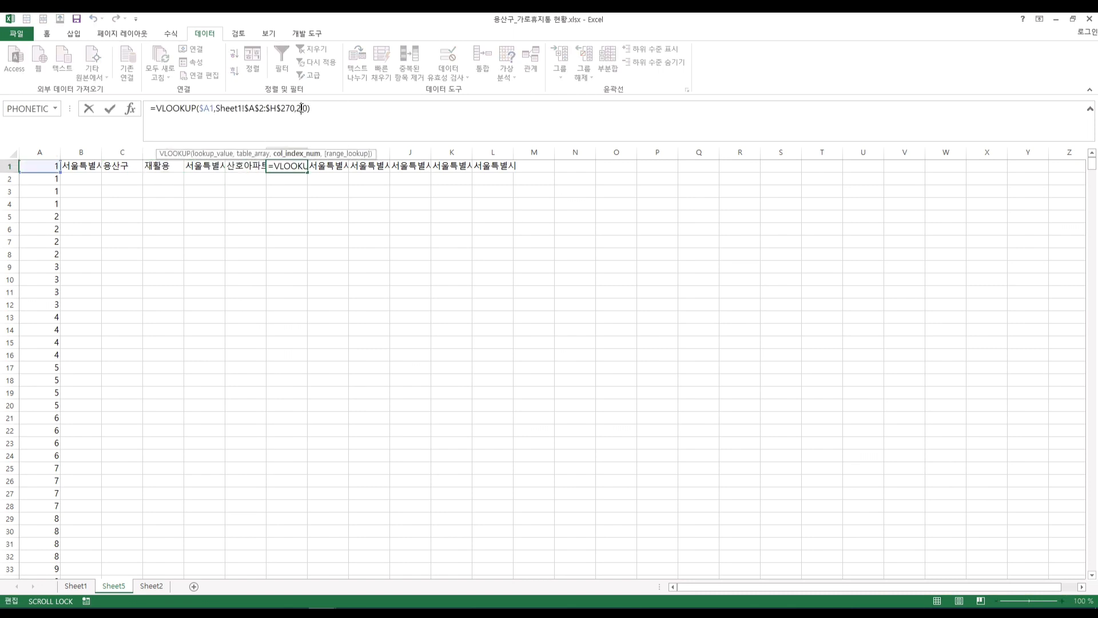
{"action": "key", "text": "BackSpace"}
{"action": "type", "text": "7"}
{"action": "key", "text": "Return"}
{"action": "left_click", "coordinate": [327, 167]}
{"action": "left_click", "coordinate": [302, 108]}
{"action": "key", "text": "BackSpace"}
{"action": "type", "text": "8"}
{"action": "key", "text": "Return"}
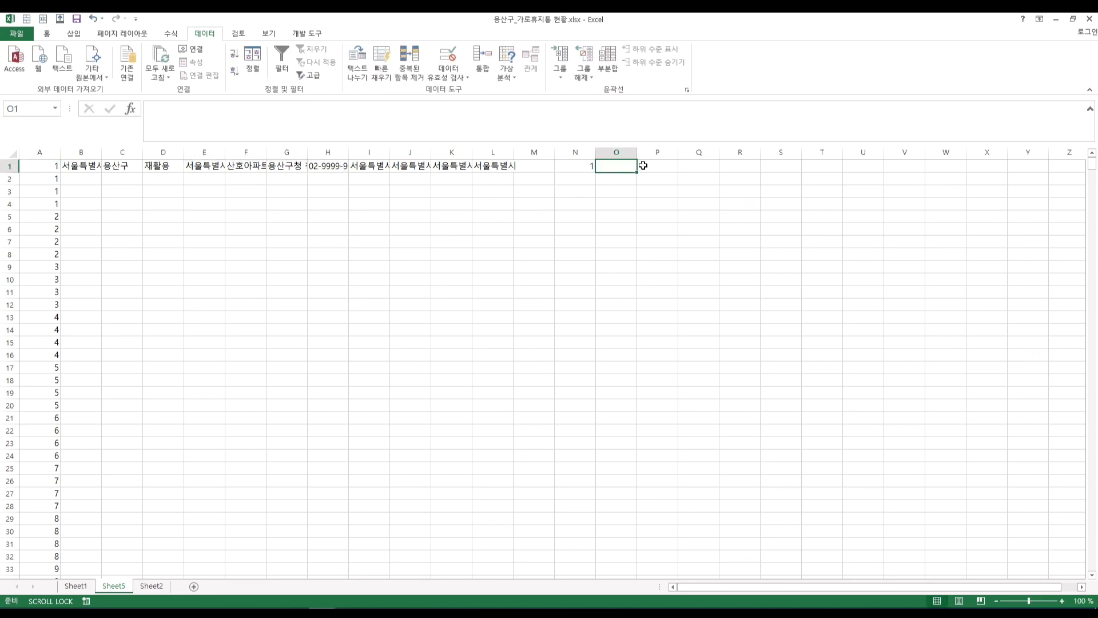
Fill a helper number series in row 1 from N1 to V1, keeping only 2 through 8 in O1:U1.
{"action": "type", "text": "2"}
{"action": "left_click_drag", "start_coordinate": [575, 165], "coordinate": [919, 168]}
{"action": "left_click", "coordinate": [575, 166]}
{"action": "key", "text": "Delete"}
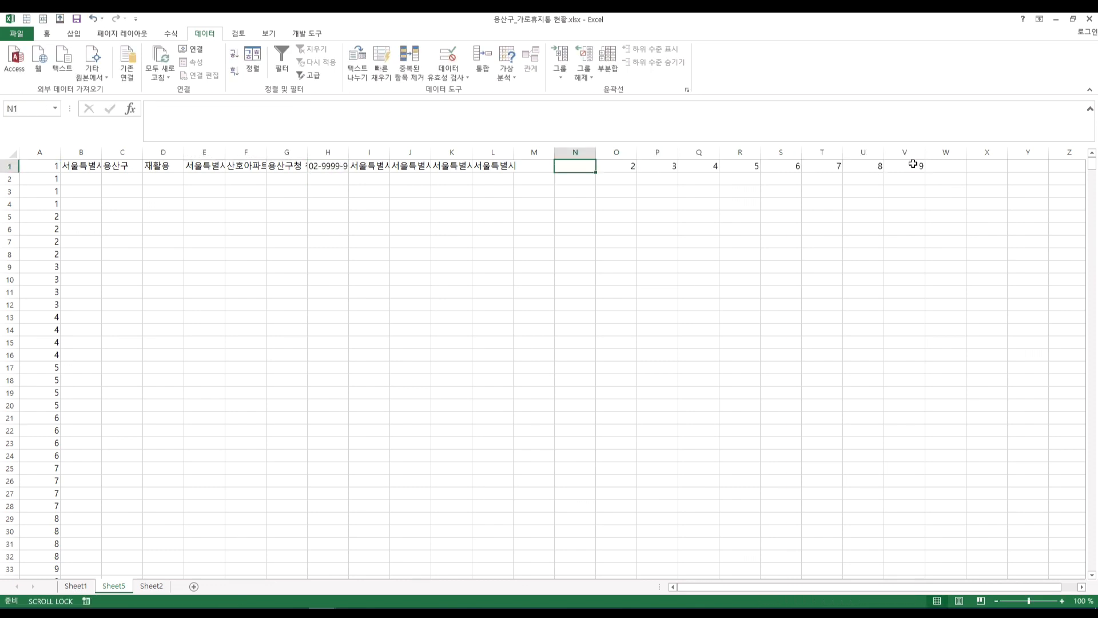
{"action": "left_click", "coordinate": [912, 167]}
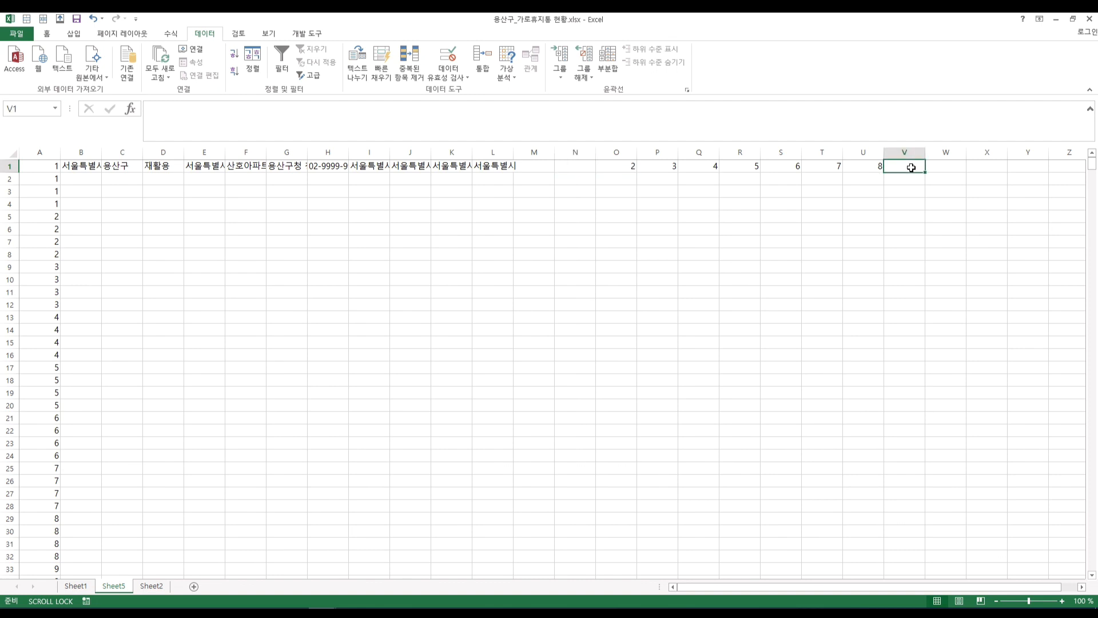
Replace the column index in B1's VLOOKUP with a reference to O1 and copy the formula across to J1.
{"action": "left_click", "coordinate": [62, 169]}
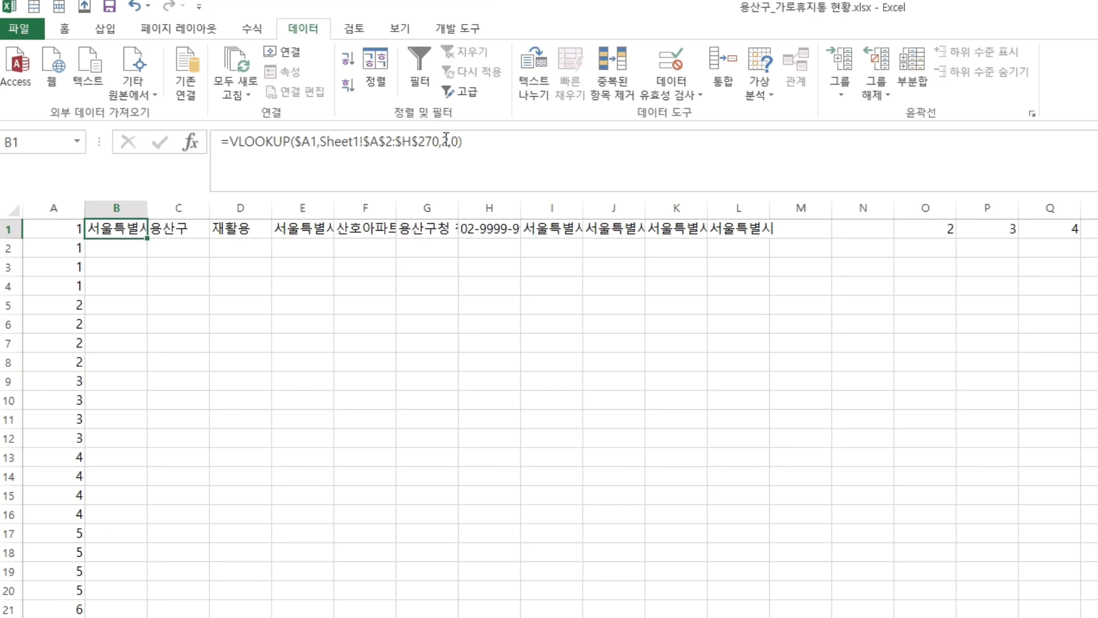
{"action": "left_click", "coordinate": [298, 108]}
{"action": "key", "text": "BackSpace"}
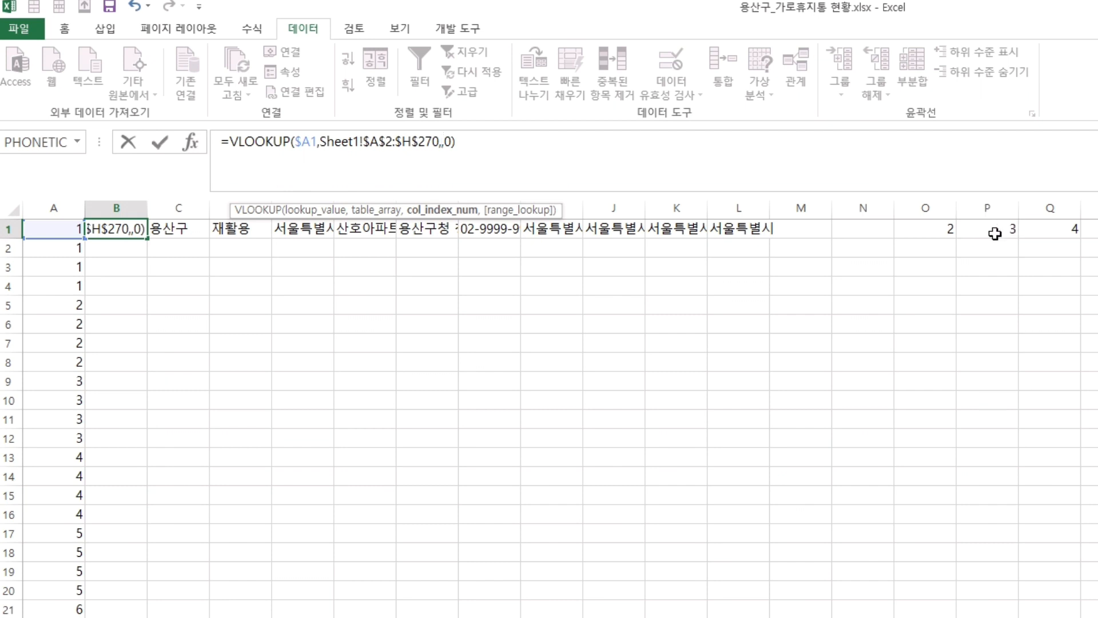
{"action": "left_click", "coordinate": [921, 228]}
{"action": "key", "text": "Return"}
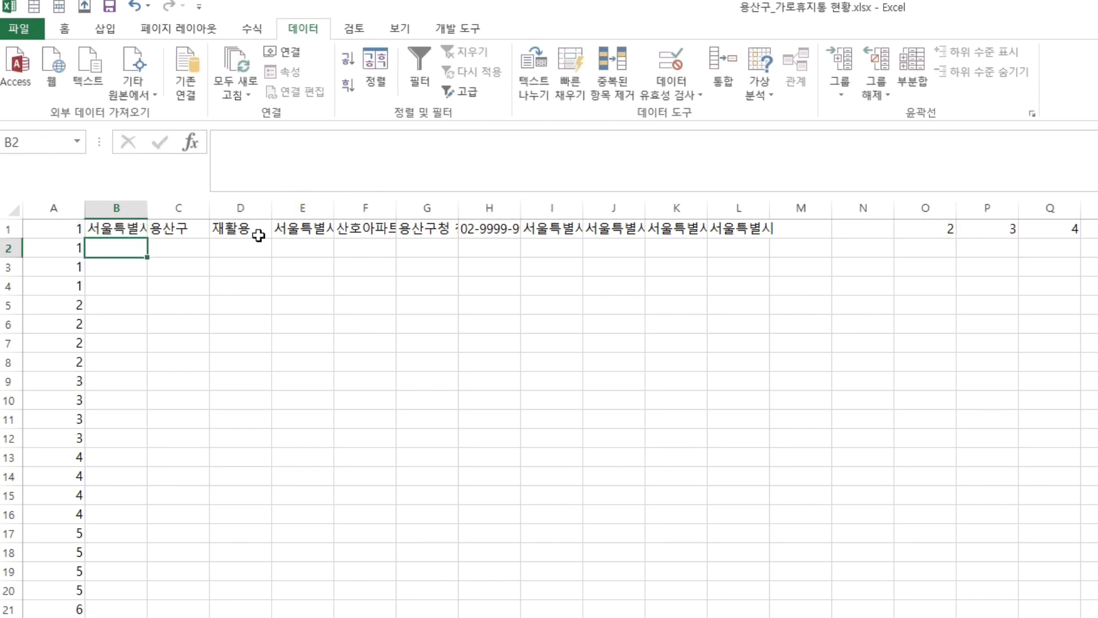
{"action": "left_click", "coordinate": [144, 233]}
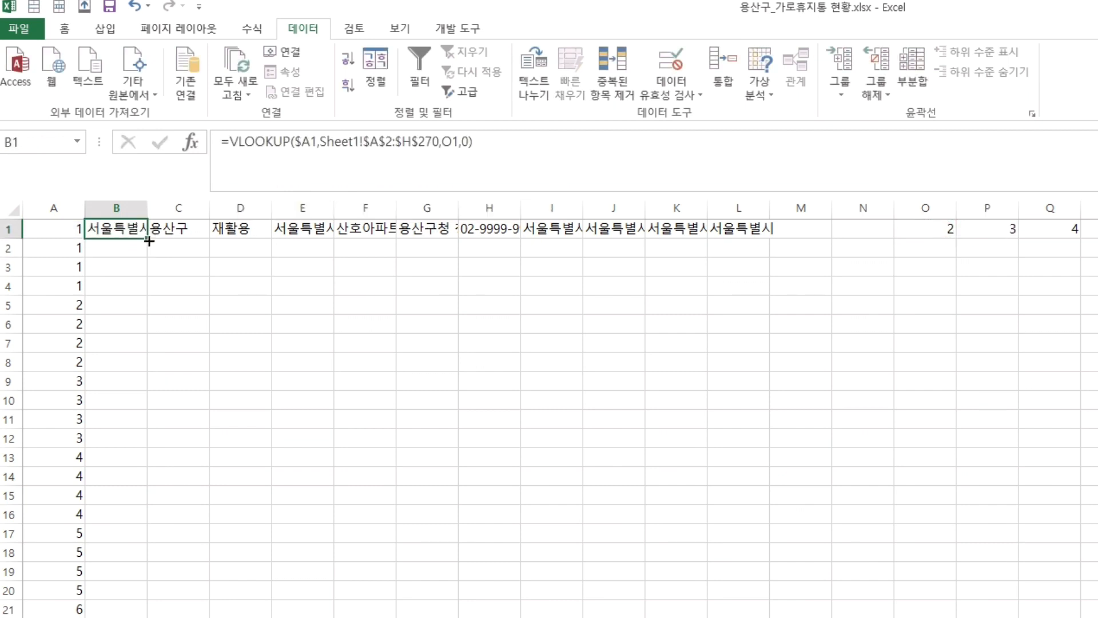
{"action": "left_click_drag", "start_coordinate": [149, 241], "coordinate": [645, 235]}
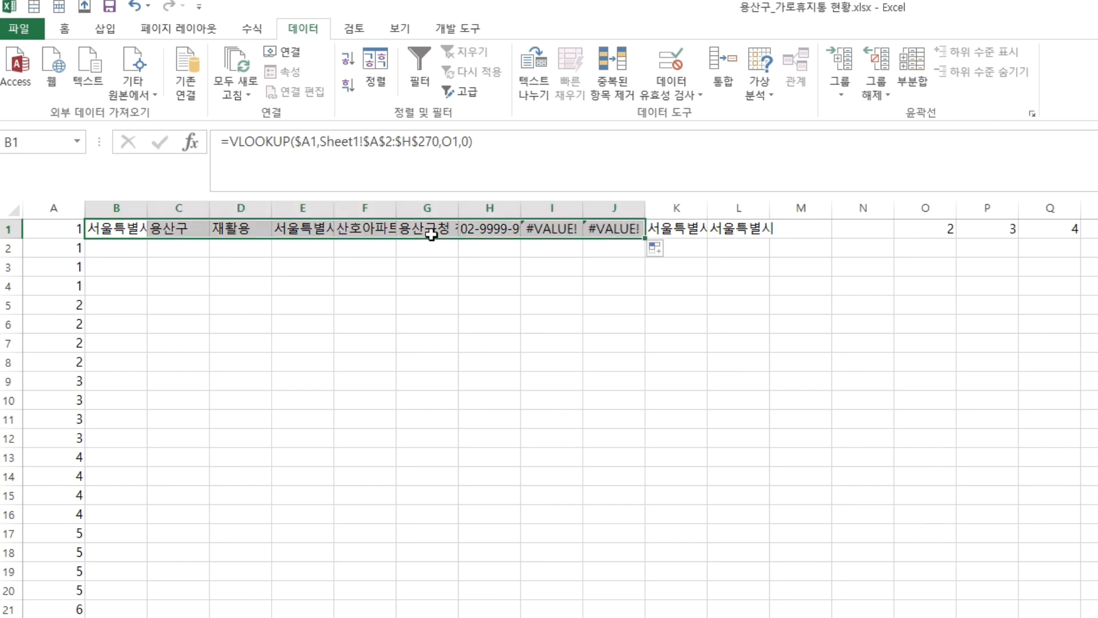
Check the formulas in C1 through H1 and clear the surplus cells I1:M1.
{"action": "left_click", "coordinate": [189, 230]}
{"action": "left_click", "coordinate": [242, 234]}
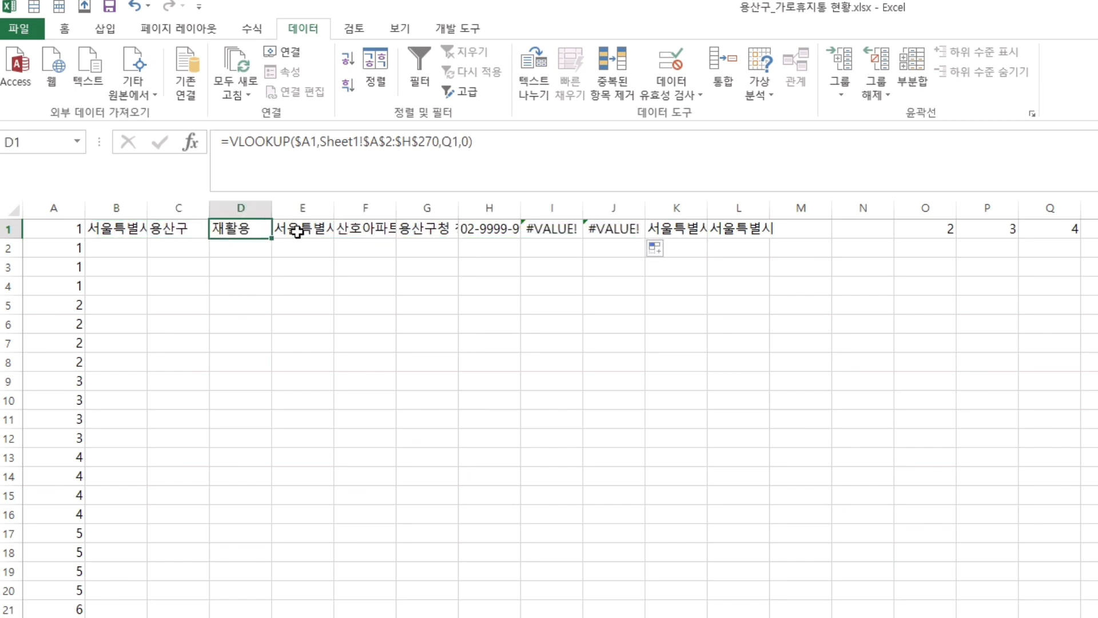
{"action": "left_click", "coordinate": [298, 232]}
{"action": "left_click", "coordinate": [378, 230]}
{"action": "left_click", "coordinate": [436, 229]}
{"action": "left_click", "coordinate": [496, 228]}
{"action": "left_click_drag", "start_coordinate": [552, 229], "coordinate": [746, 228]}
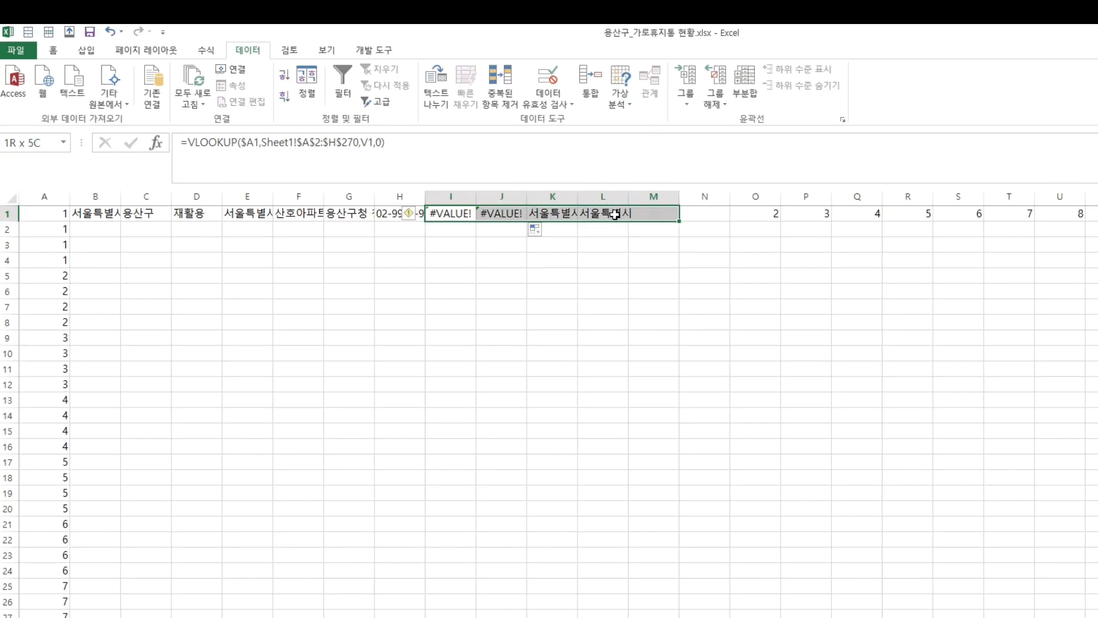
{"action": "key", "text": "Delete"}
{"action": "left_click", "coordinate": [552, 267]}
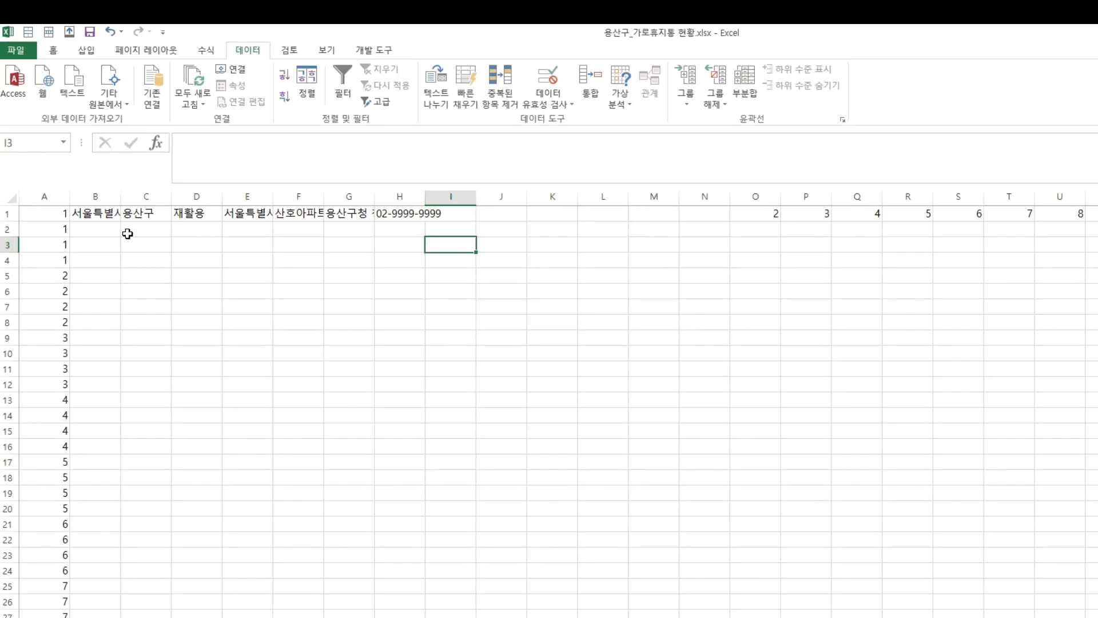
Try to fill the formulas in B1:H1 down all the numbered rows.
{"action": "left_click_drag", "start_coordinate": [95, 213], "coordinate": [393, 213]}
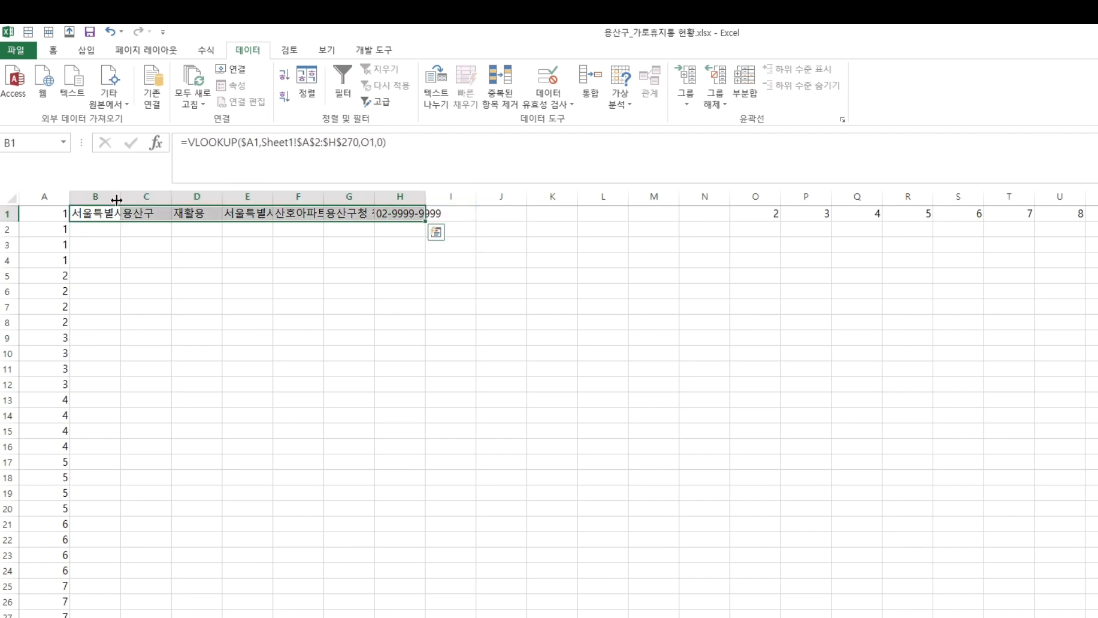
{"action": "double_click", "coordinate": [426, 222]}
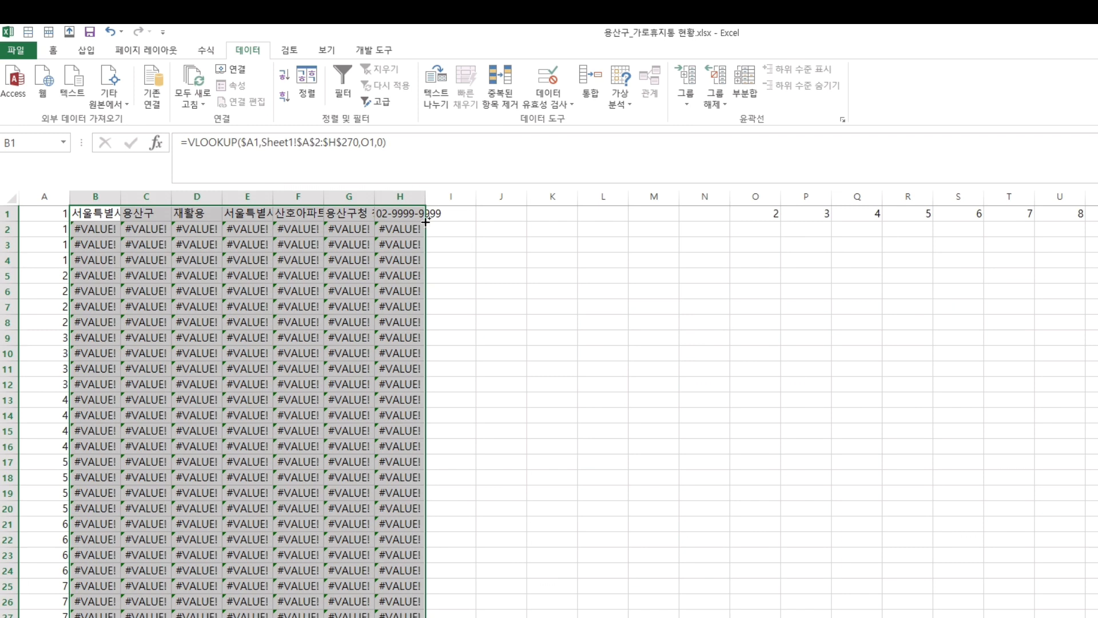
{"action": "key", "text": "ctrl+z"}
Lock the row of the column-index references in B1, C1 and D1 as O$1, P$1 and Q$1.
{"action": "left_click_drag", "start_coordinate": [112, 218], "coordinate": [405, 216]}
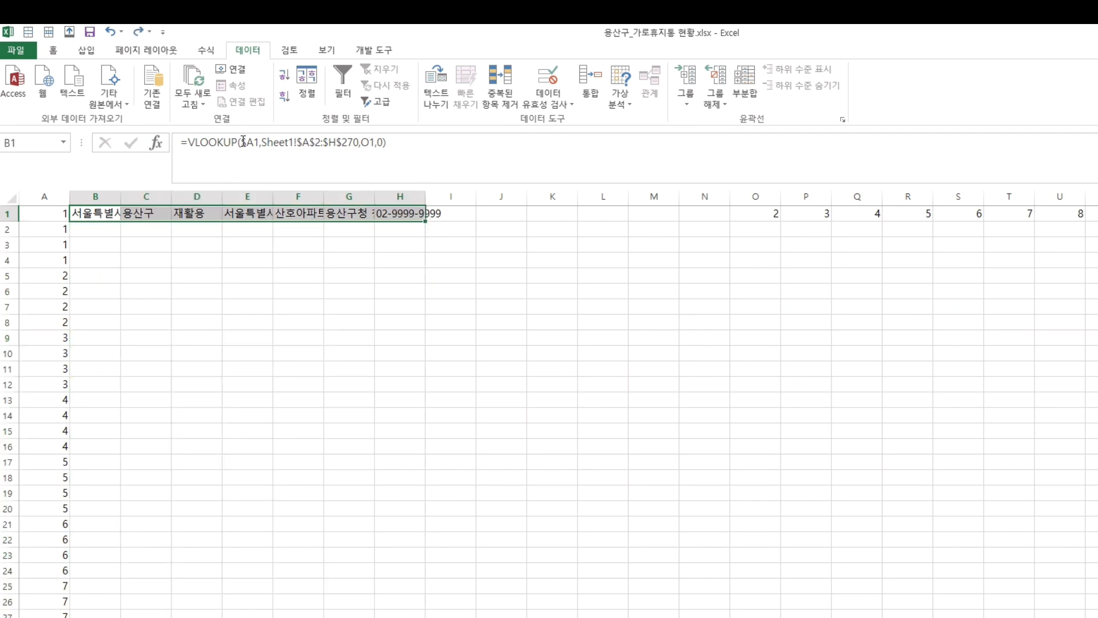
{"action": "left_click", "coordinate": [370, 142]}
{"action": "left_click", "coordinate": [370, 142]}
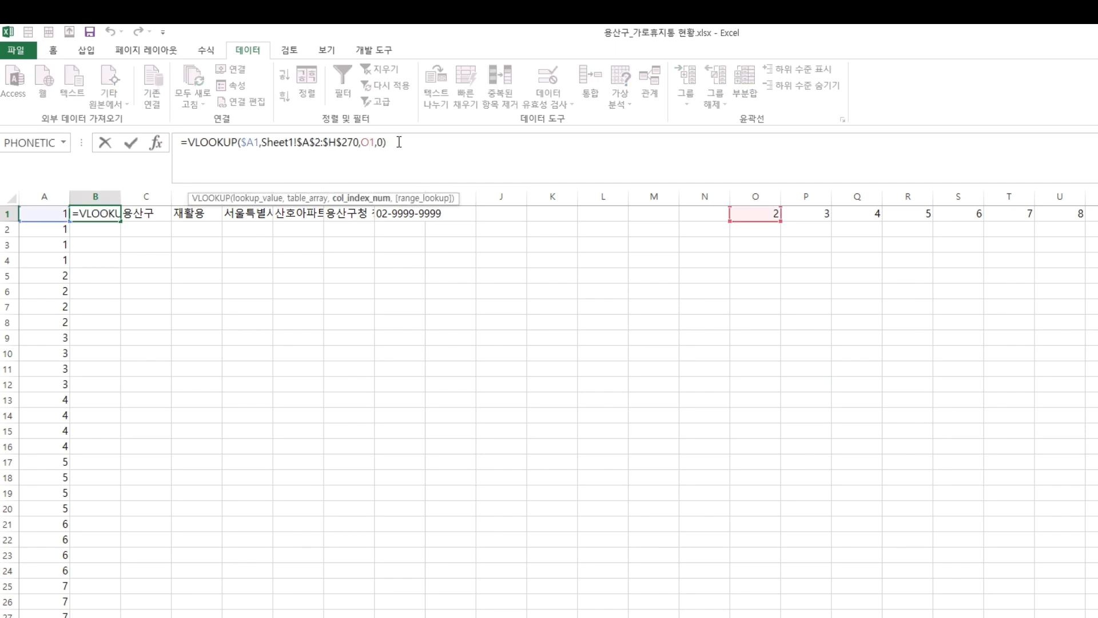
{"action": "type", "text": "$"}
{"action": "left_click", "coordinate": [153, 216]}
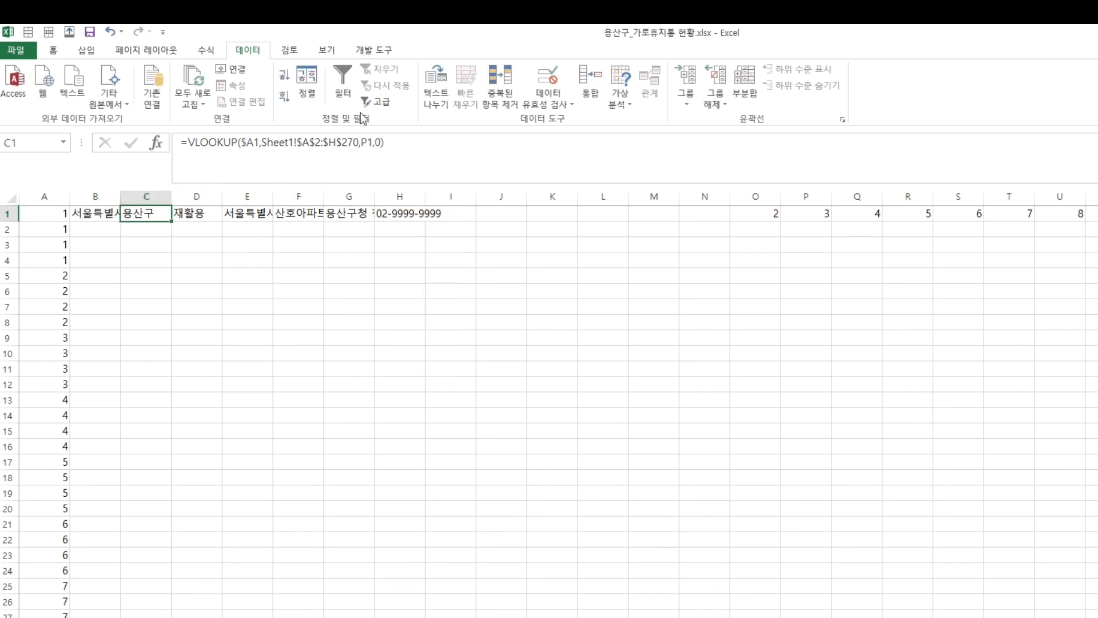
{"action": "left_click", "coordinate": [370, 142]}
{"action": "type", "text": "$"}
{"action": "left_click", "coordinate": [214, 215]}
{"action": "left_click", "coordinate": [370, 142]}
{"action": "type", "text": "$"}
Lock the row of the column-index references in E1 through H1 as R$1, S$1, T$1 and U$1.
{"action": "left_click", "coordinate": [264, 214]}
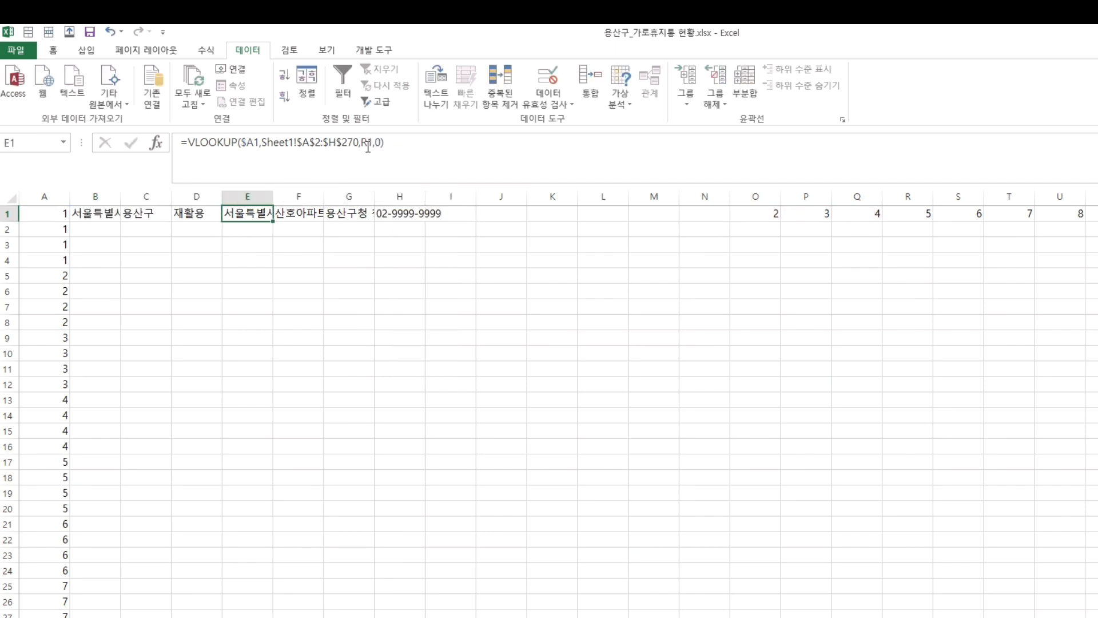
{"action": "left_click", "coordinate": [368, 142]}
{"action": "type", "text": "$"}
{"action": "left_click", "coordinate": [308, 215]}
{"action": "left_click", "coordinate": [367, 143]}
{"action": "type", "text": "$"}
{"action": "left_click", "coordinate": [351, 213]}
{"action": "left_click", "coordinate": [367, 143]}
{"action": "left_click", "coordinate": [399, 214]}
{"action": "left_click", "coordinate": [371, 142]}
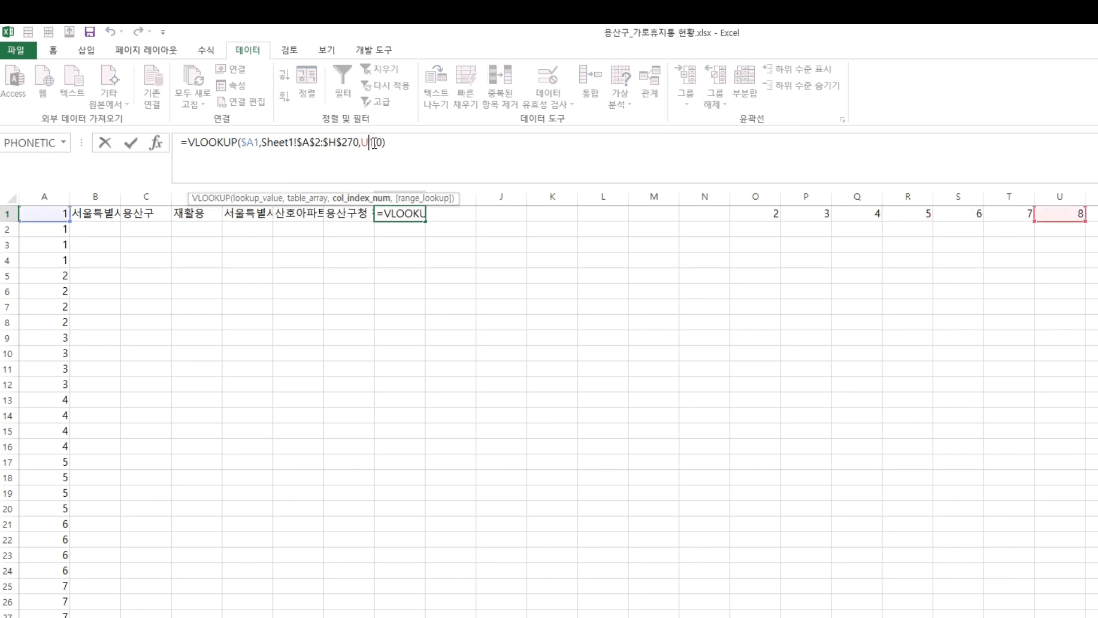
{"action": "type", "text": "$"}
{"action": "key", "text": "Return"}
Fill the formulas in B1:H1 down all the numbered rows and widen column F to fit its text.
{"action": "left_click_drag", "start_coordinate": [409, 214], "coordinate": [97, 215]}
{"action": "left_click", "coordinate": [89, 217]}
{"action": "key", "text": "ctrl+shift+Right"}
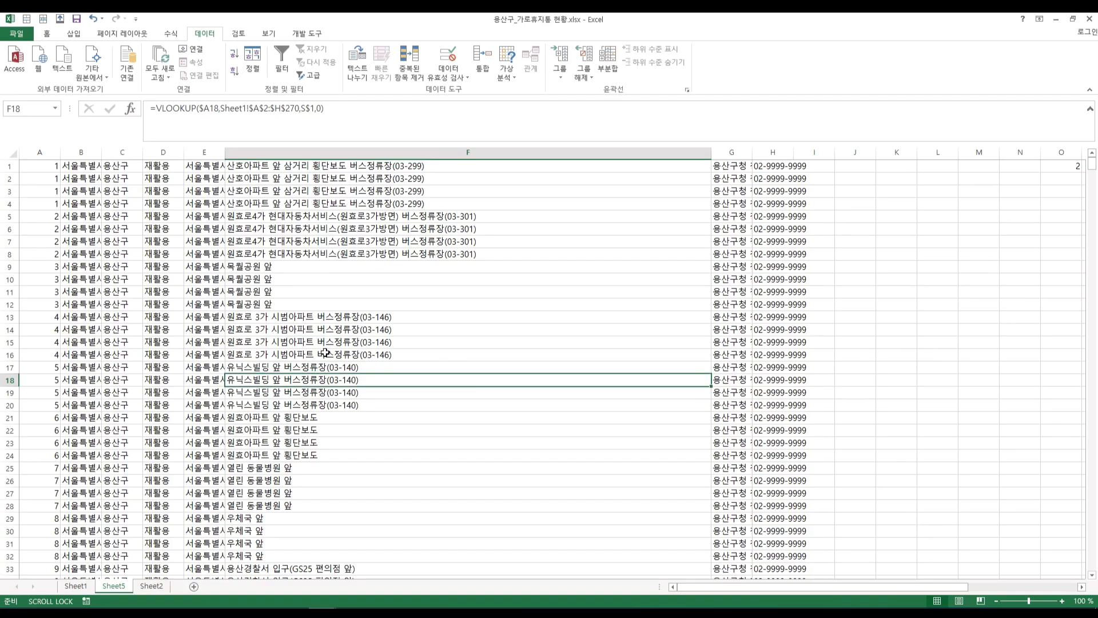
Check in column F that each bin location is repeated for its four rows.
{"action": "left_click", "coordinate": [398, 241]}
{"action": "key", "text": "ctrl+shift+Up"}
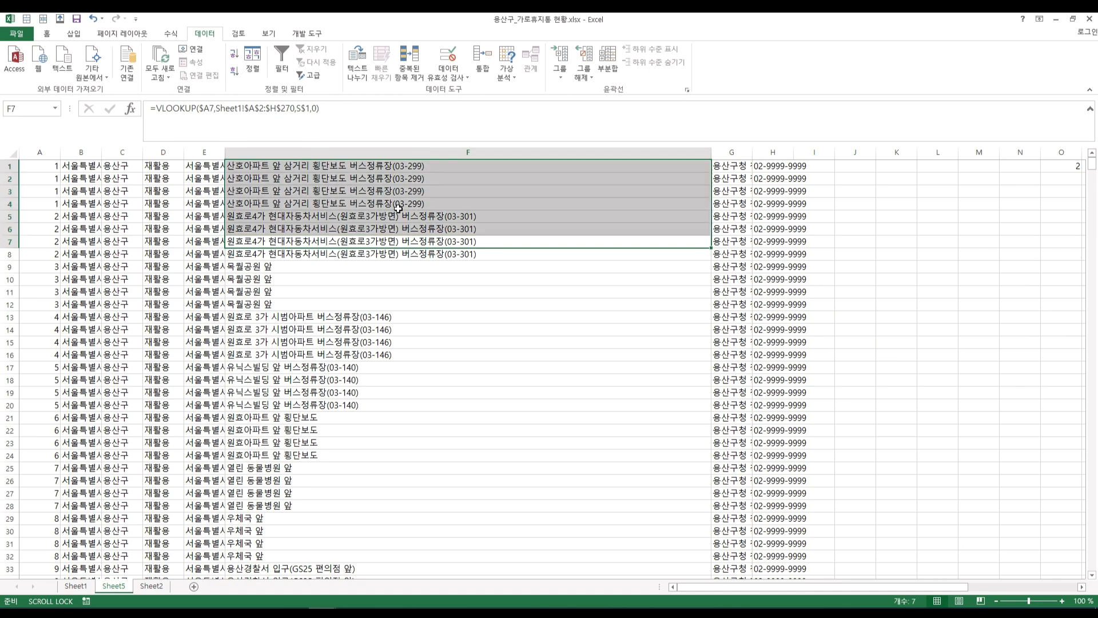
{"action": "left_click", "coordinate": [399, 209]}
{"action": "left_click_drag", "start_coordinate": [415, 164], "coordinate": [410, 270]}
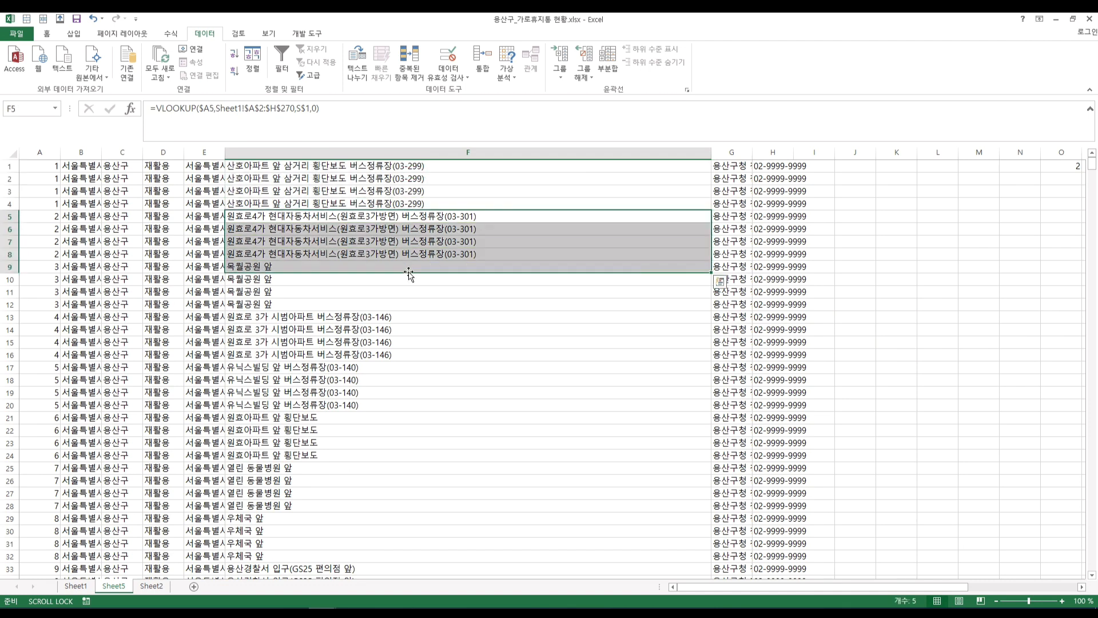
{"action": "left_click", "coordinate": [393, 253]}
{"action": "left_click", "coordinate": [167, 279]}
{"action": "left_click", "coordinate": [303, 269]}
Insert a blank column before column E for the recycling type.
{"action": "left_click", "coordinate": [220, 151]}
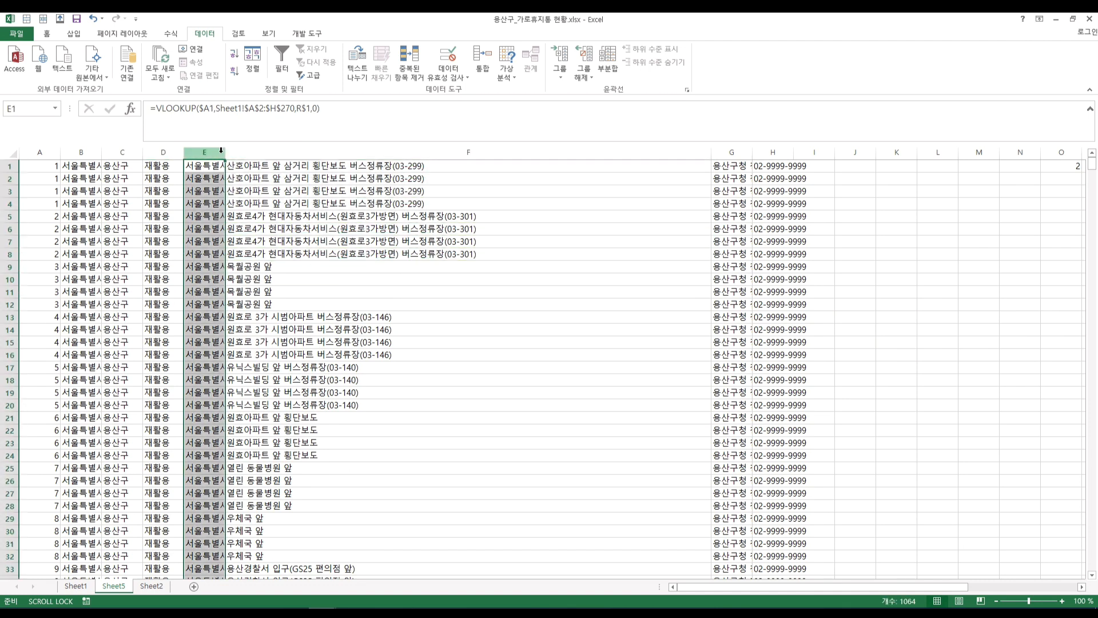
{"action": "key", "text": "ctrl+shift+plus"}
{"action": "left_click", "coordinate": [209, 170]}
Paste the recycling types 플라스틱, 병, 종이 and 캔 into L1:L4.
{"action": "left_click", "coordinate": [946, 181]}
{"action": "key", "text": "ctrl+c"}
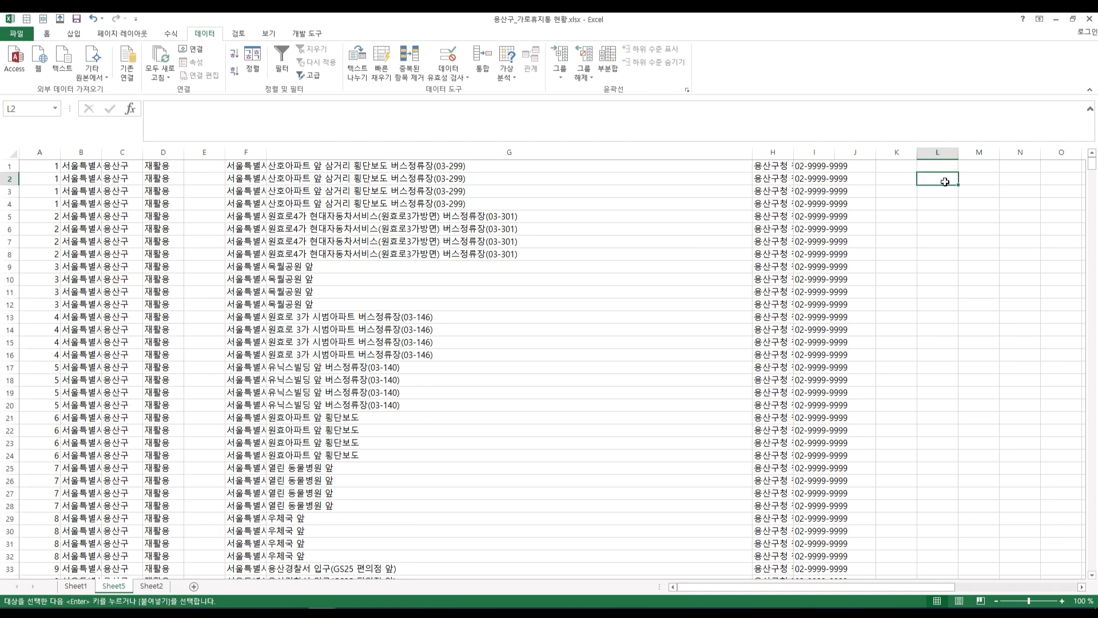
{"action": "left_click", "coordinate": [943, 166]}
{"action": "key", "text": "ctrl+v"}
Number the recycling types 1, 2, 3 and 4 in K1:K4.
{"action": "left_click", "coordinate": [908, 166]}
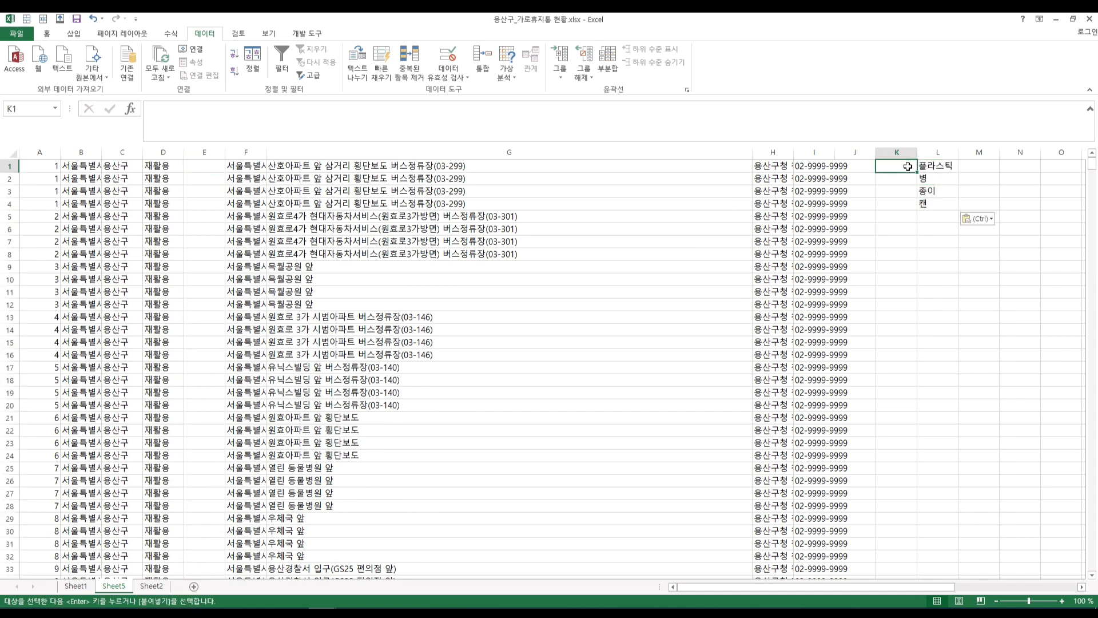
{"action": "type", "text": "1"}
{"action": "key", "text": "Return"}
{"action": "type", "text": "2"}
{"action": "key", "text": "Return"}
{"action": "type", "text": "3"}
{"action": "key", "text": "Return"}
{"action": "type", "text": "4"}
Convert the formulas in columns A through I to plain values in place.
{"action": "left_click", "coordinate": [27, 168]}
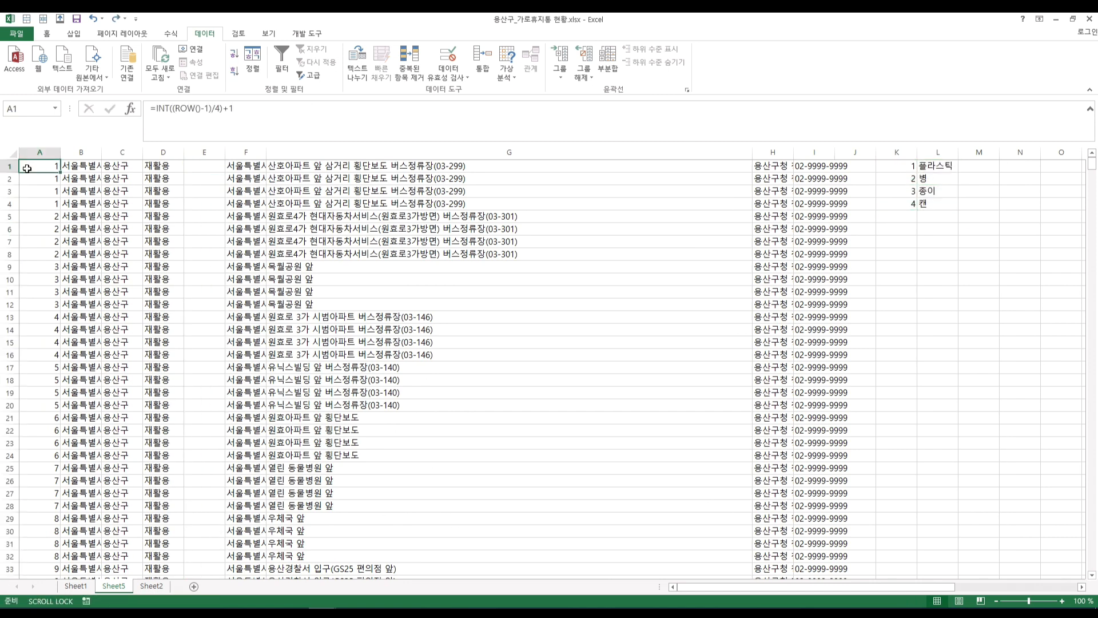
{"action": "left_click_drag", "start_coordinate": [35, 153], "coordinate": [817, 150]}
{"action": "key", "text": "ctrl+c"}
{"action": "right_click", "coordinate": [40, 165]}
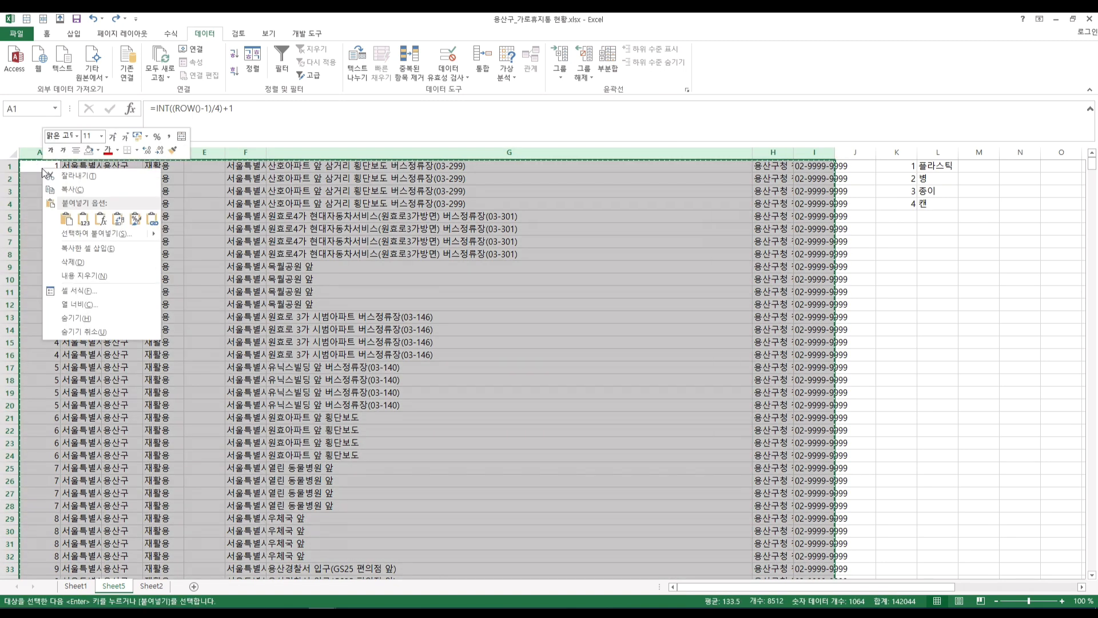
{"action": "left_click", "coordinate": [80, 219]}
{"action": "key", "text": "Escape"}
Enter 1, 2, 3 and 4 in A1:A4 as lookup numbers for the recycling types.
{"action": "left_click", "coordinate": [59, 165]}
{"action": "type", "text": "1"}
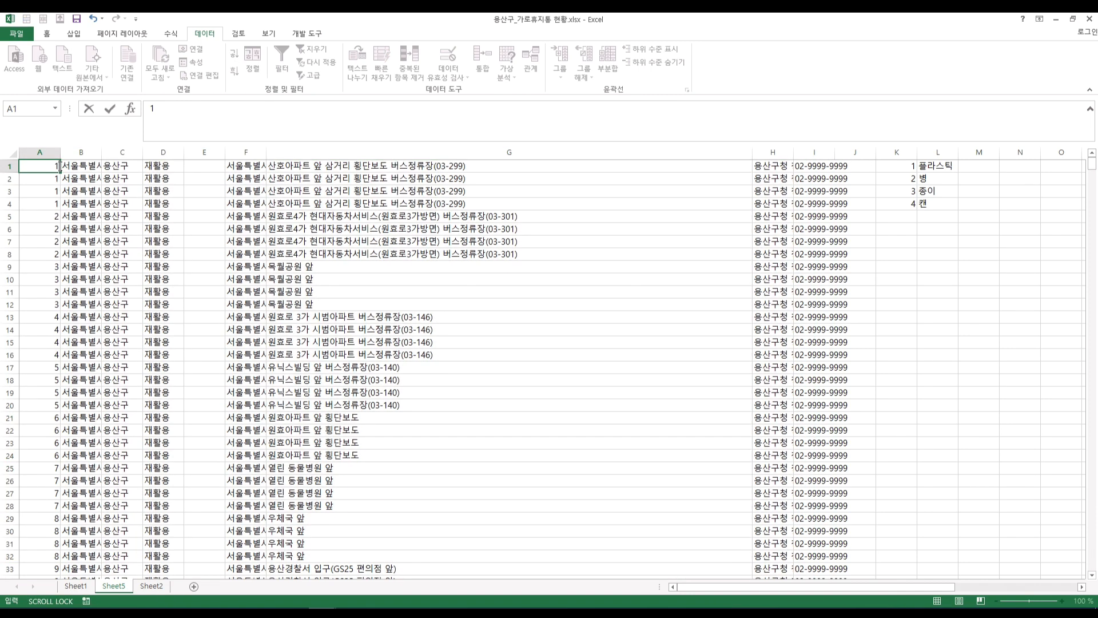
{"action": "key", "text": "Return"}
{"action": "type", "text": "2"}
{"action": "key", "text": "Return"}
{"action": "type", "text": "3"}
{"action": "key", "text": "Return"}
{"action": "type", "text": "4"}
{"action": "key", "text": "Return"}
Copy the number block from A1:A4 into A5:A8 and A9:A12.
{"action": "left_click_drag", "start_coordinate": [59, 165], "coordinate": [41, 207]}
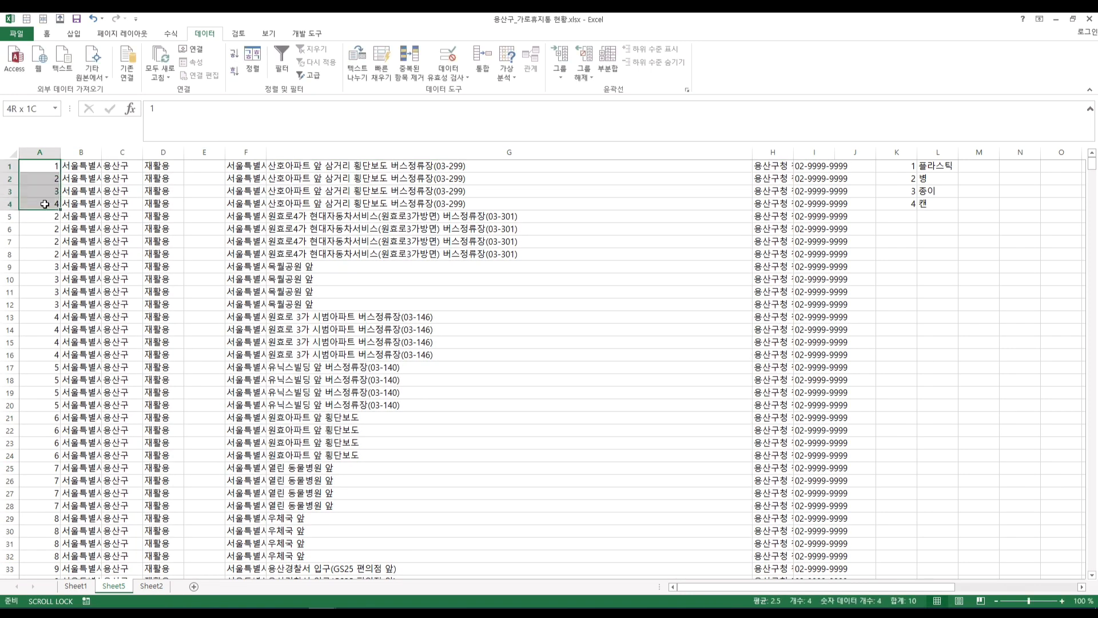
{"action": "key", "text": "ctrl+c"}
{"action": "left_click", "coordinate": [43, 215]}
{"action": "key", "text": "ctrl+v"}
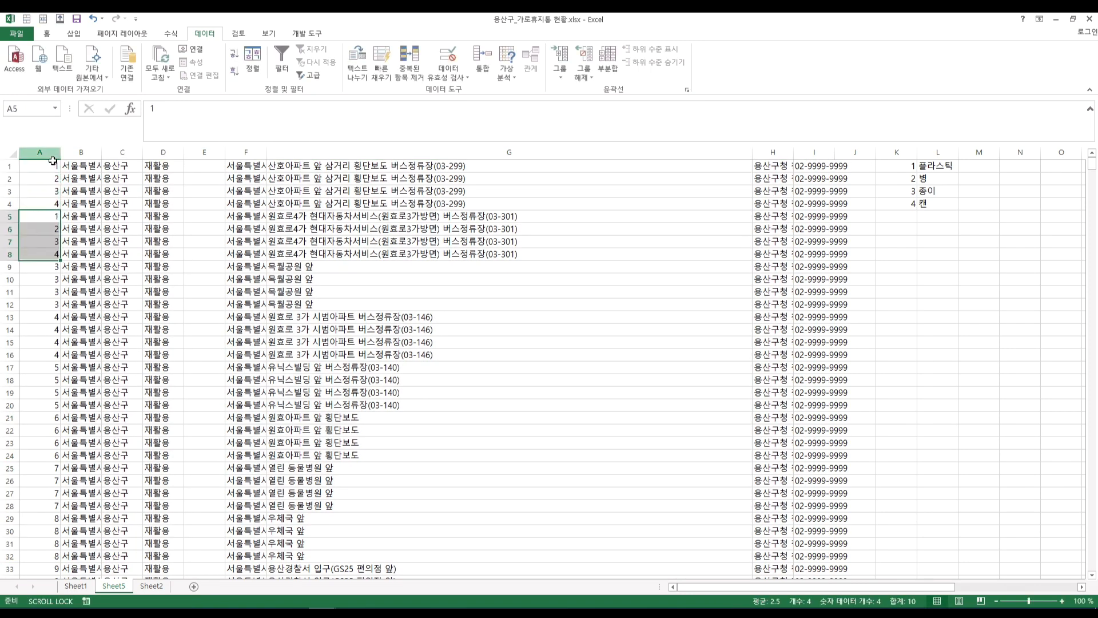
{"action": "key", "text": "ctrl+c"}
{"action": "left_click", "coordinate": [47, 267]}
{"action": "key", "text": "Return"}
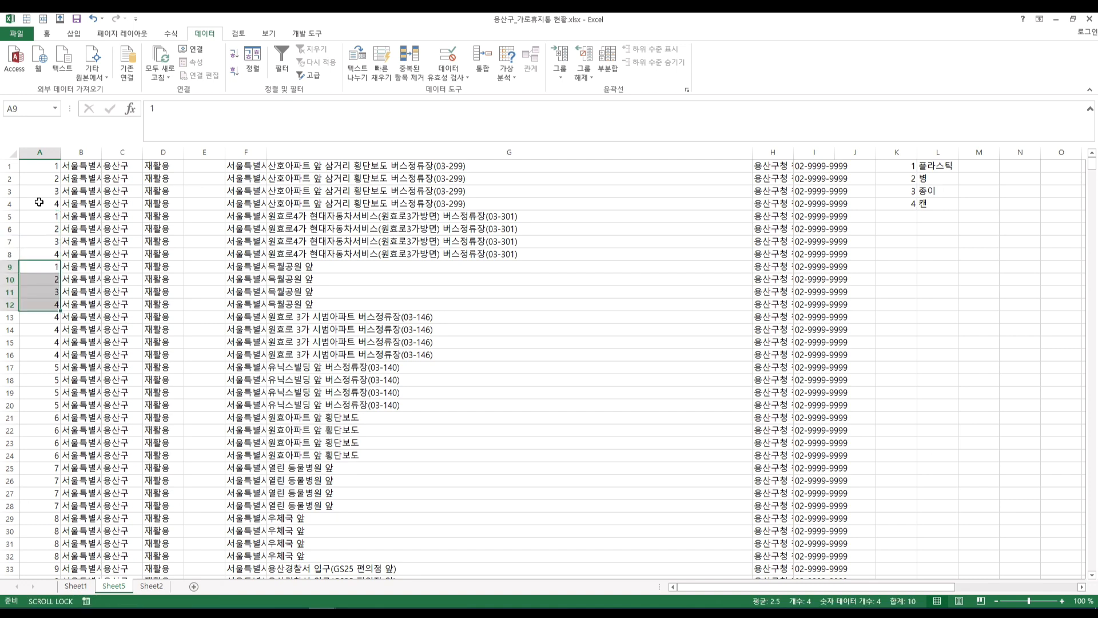
Fill A1:A12 down to the end of the data as copied cells so 1 to 4 repeats.
{"action": "left_click_drag", "start_coordinate": [50, 166], "coordinate": [45, 306]}
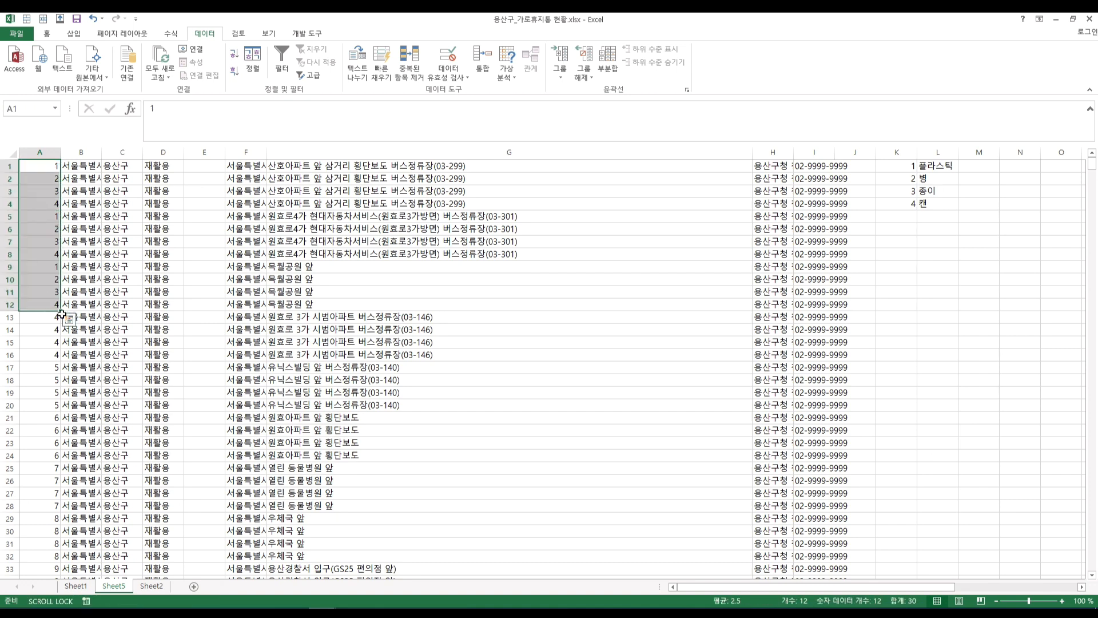
{"action": "double_click", "coordinate": [60, 310]}
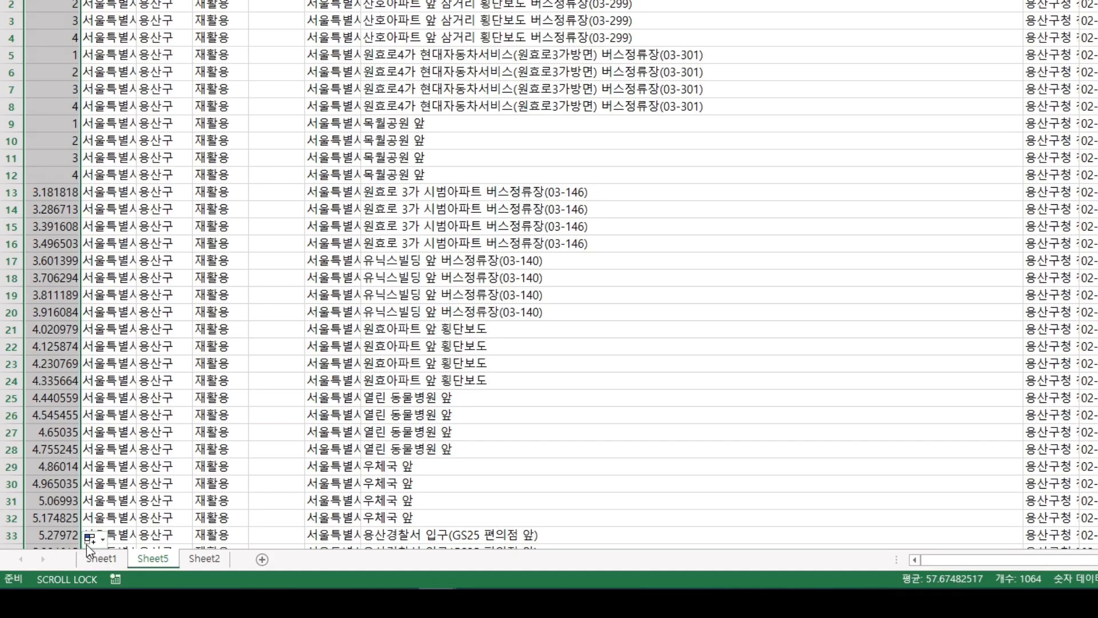
{"action": "left_click", "coordinate": [91, 540]}
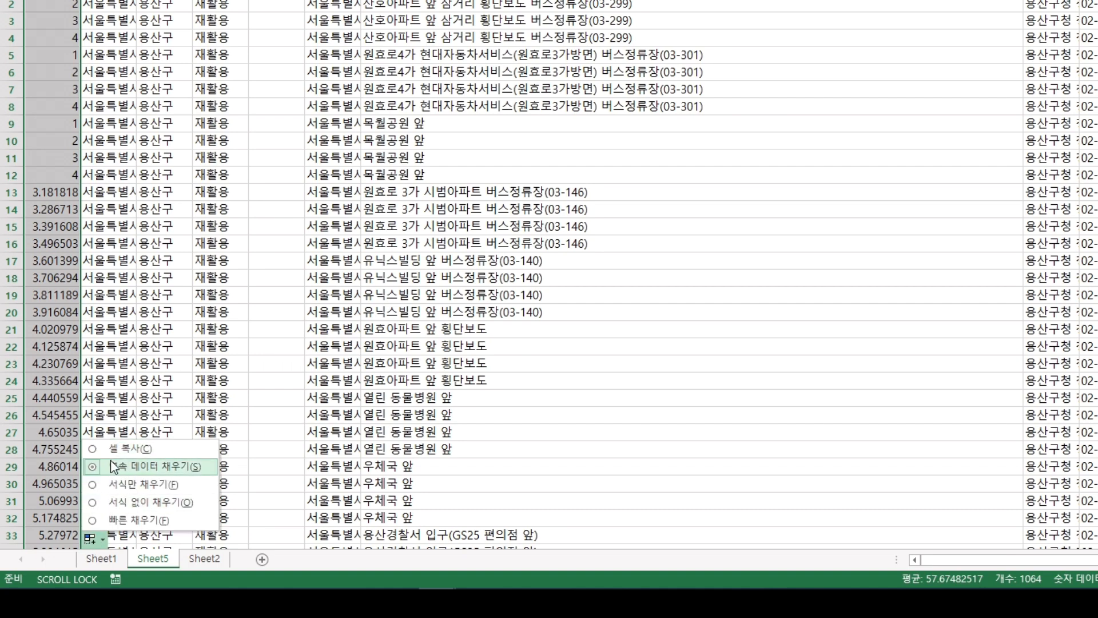
{"action": "left_click", "coordinate": [114, 448]}
{"action": "left_click", "coordinate": [76, 207]}
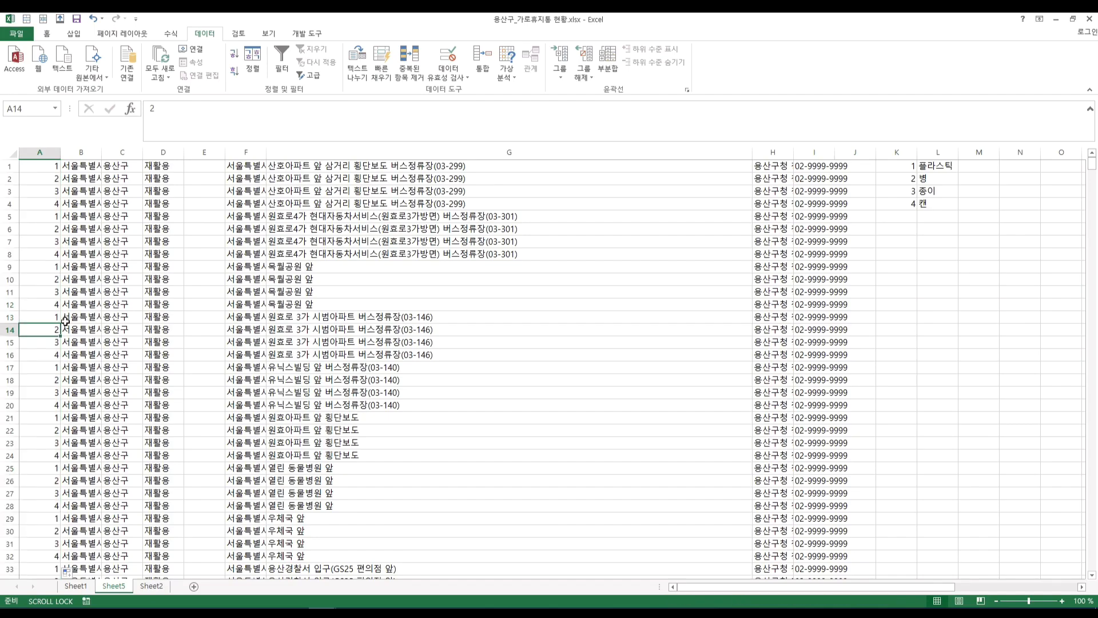
Look up the recycling type in E1 with the formula =VLOOKUP(A1,$K$1:$L$4,2,0).
{"action": "left_click", "coordinate": [200, 167]}
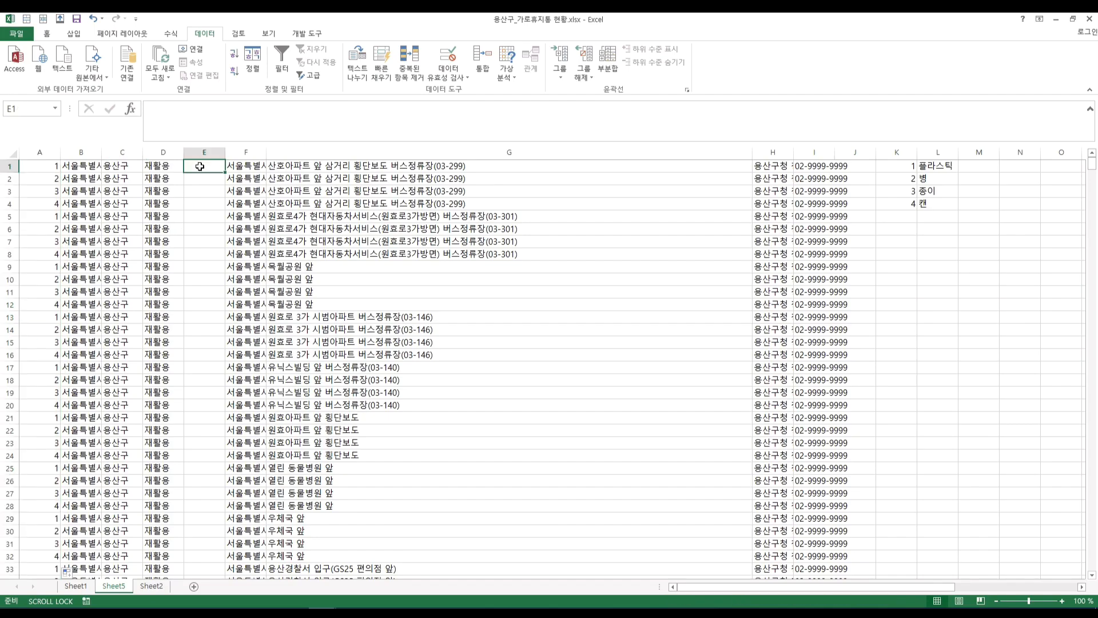
{"action": "type", "text": "=vlookup("}
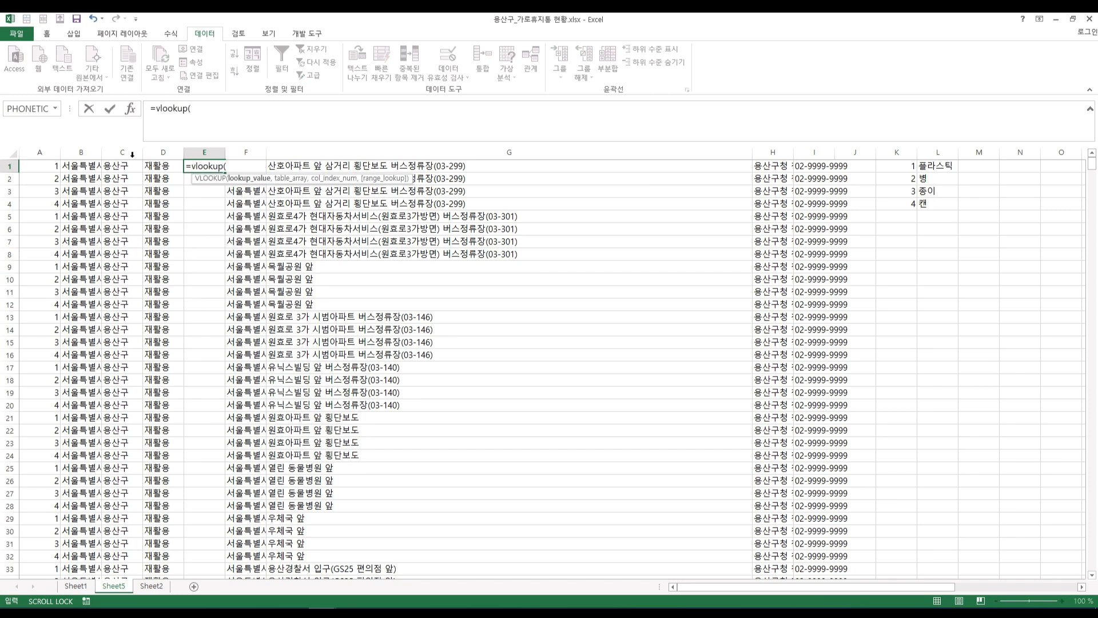
{"action": "left_click", "coordinate": [57, 167]}
{"action": "type", "text": ","}
{"action": "left_click_drag", "start_coordinate": [897, 166], "coordinate": [930, 204]}
{"action": "key", "text": "F4"}
{"action": "type", "text": ",2,0)"}
{"action": "key", "text": "Return"}
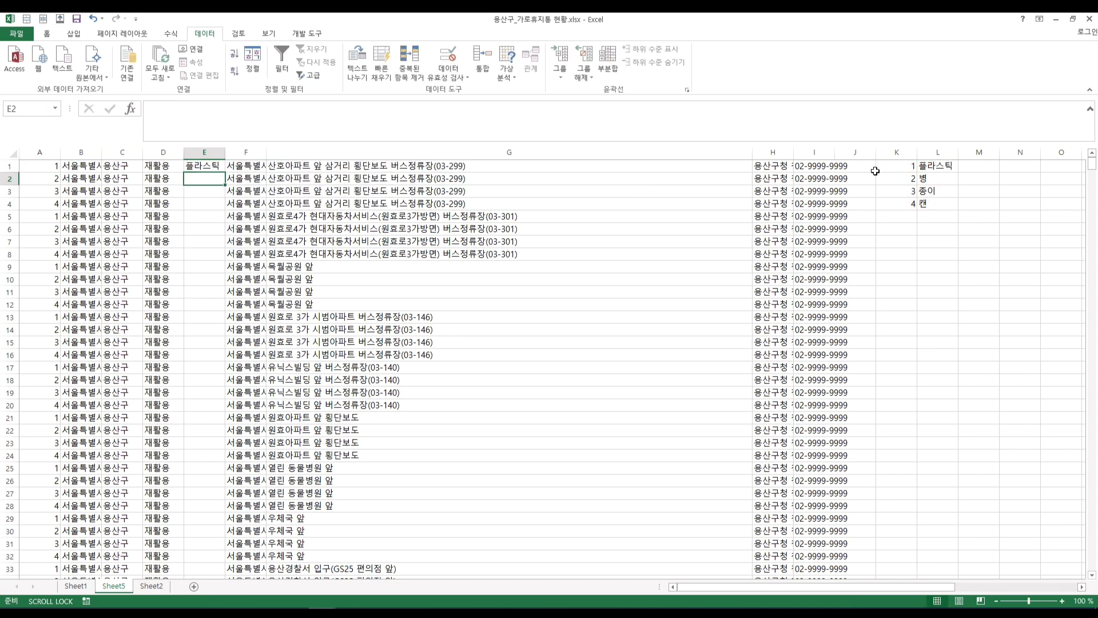
Fill the VLOOKUP formula from E1 down through all data rows.
{"action": "left_click", "coordinate": [221, 167]}
{"action": "double_click", "coordinate": [225, 171]}
{"action": "left_click", "coordinate": [276, 218]}
Convert the lookup formulas in column E to plain values in place.
{"action": "left_click", "coordinate": [213, 152]}
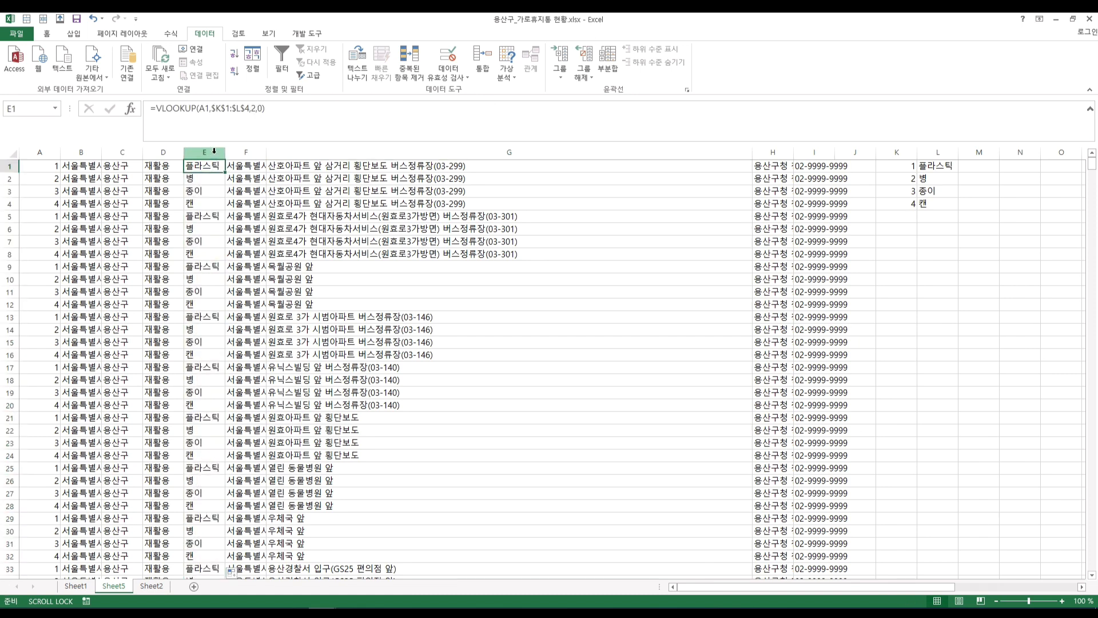
{"action": "key", "text": "ctrl+c"}
{"action": "right_click", "coordinate": [213, 166]}
{"action": "left_click", "coordinate": [254, 216]}
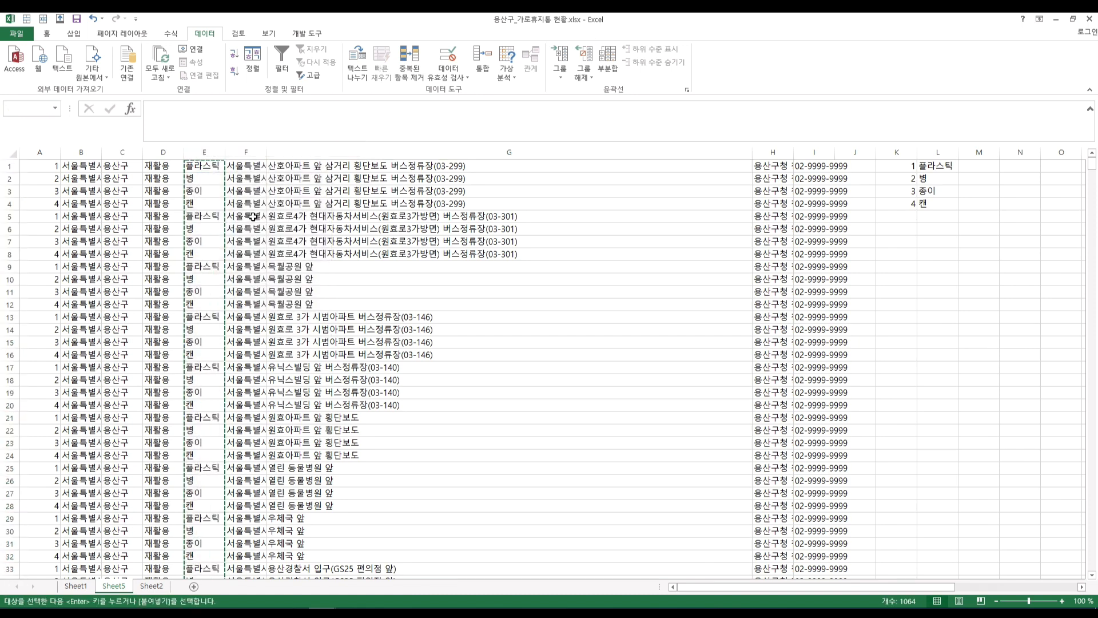
{"action": "left_click", "coordinate": [205, 217]}
Delete the helper number column A from Sheet5.
{"action": "left_click", "coordinate": [40, 153]}
{"action": "key", "text": "ctrl+minus"}
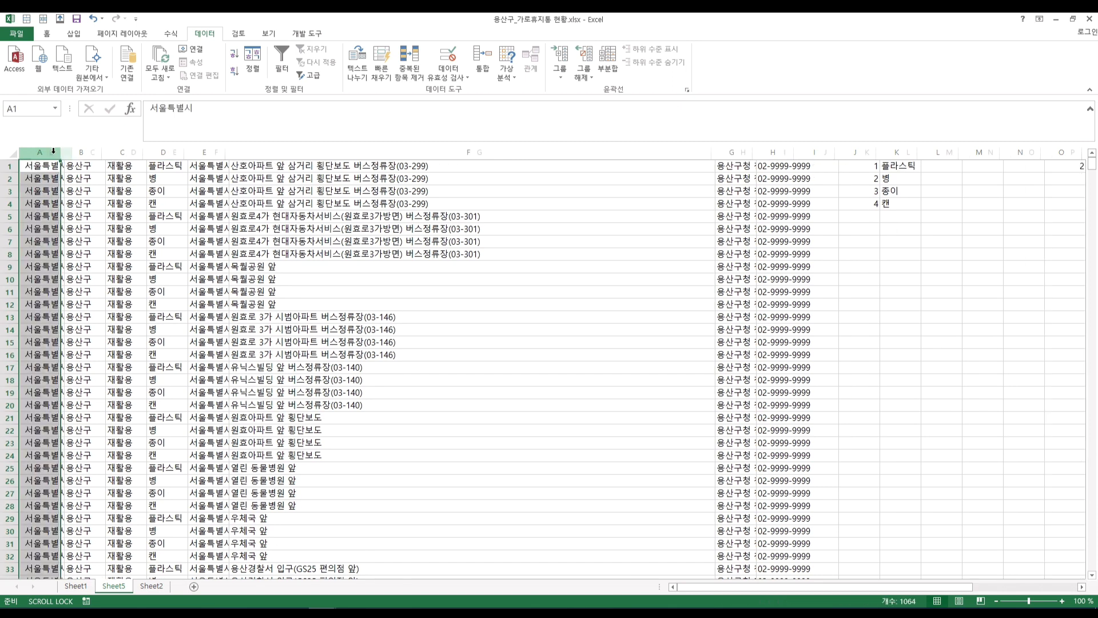
{"action": "left_click", "coordinate": [280, 239]}
Delete the numbering column A from Sheet1 and clear the recycling type list in I13:I16.
{"action": "left_click", "coordinate": [77, 586]}
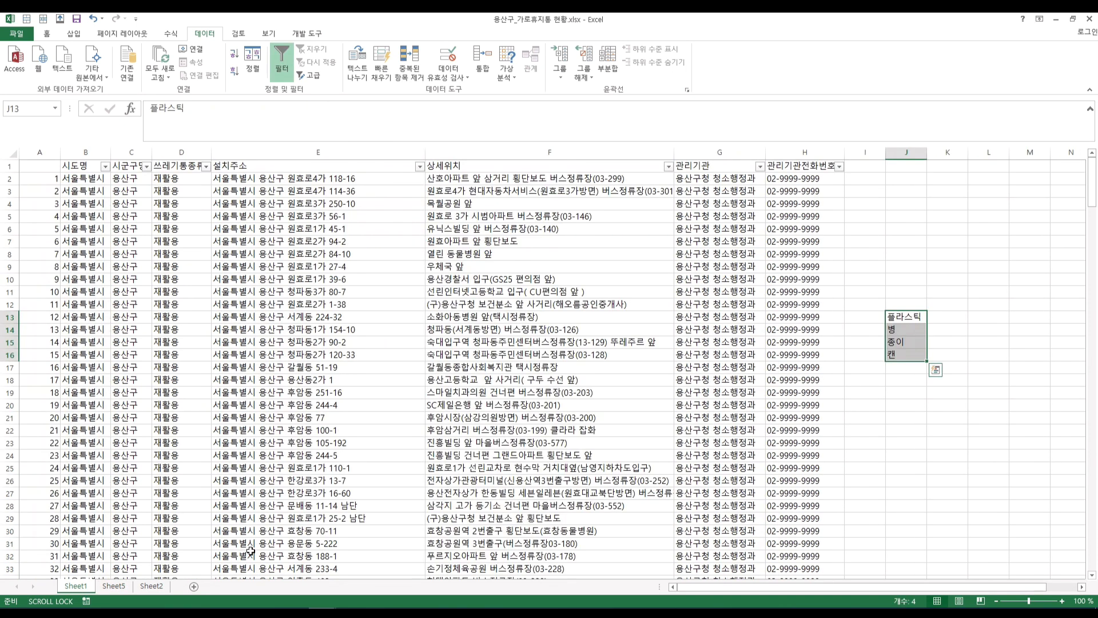
{"action": "left_click", "coordinate": [39, 153]}
{"action": "key", "text": "ctrl+minus"}
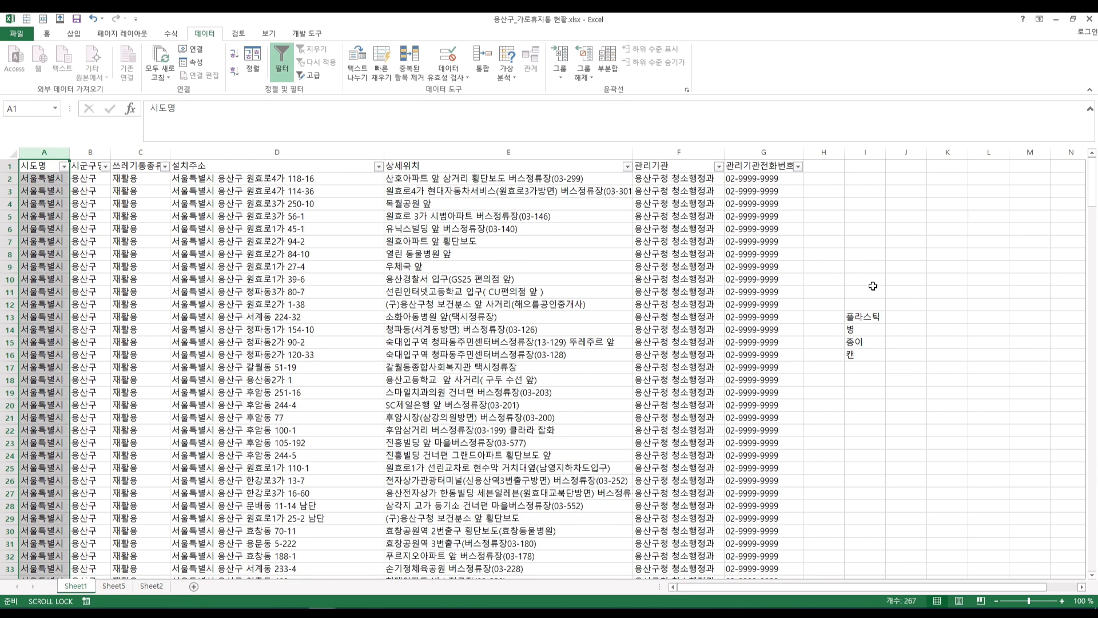
{"action": "left_click_drag", "start_coordinate": [865, 317], "coordinate": [865, 354]}
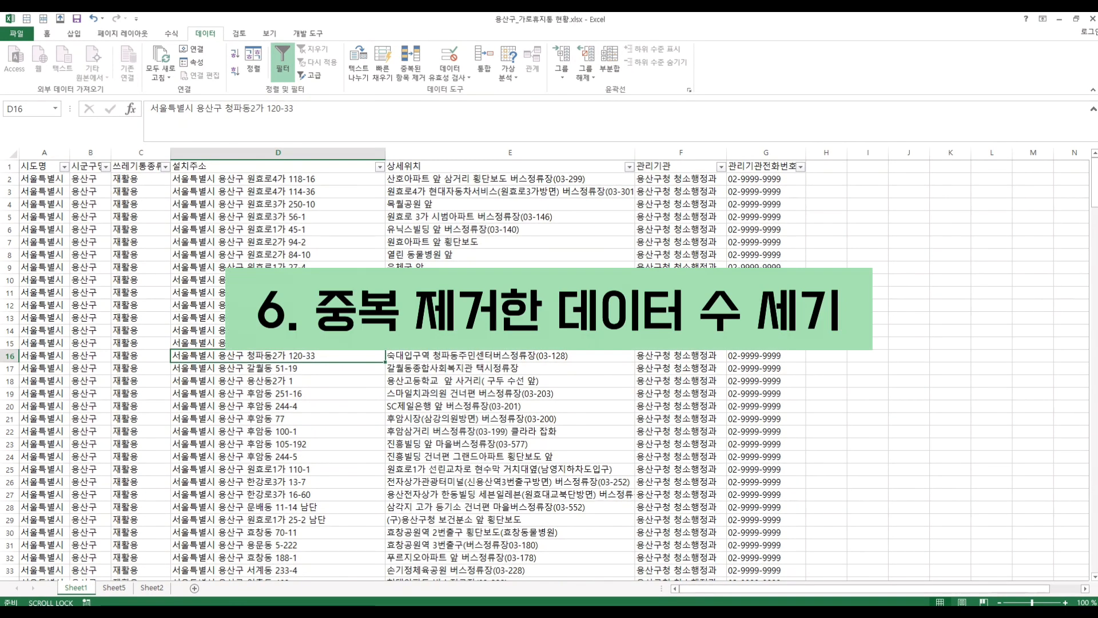
Check the distinct values in the filter list of the 쓰레기통종류 column without applying a filter.
{"action": "left_click", "coordinate": [538, 330]}
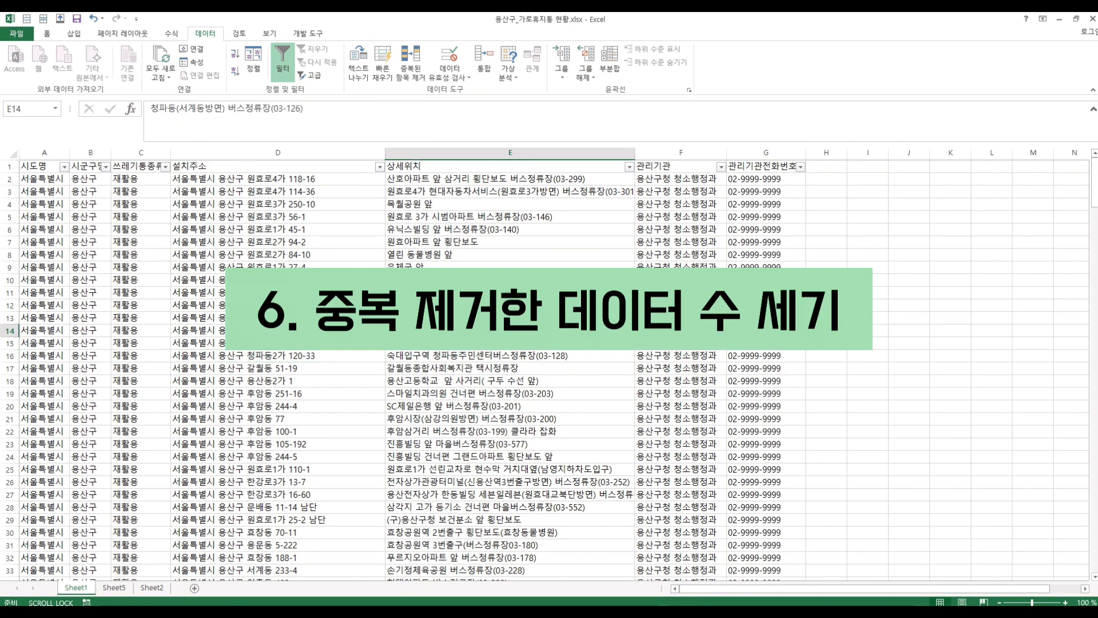
{"action": "left_click", "coordinate": [165, 166]}
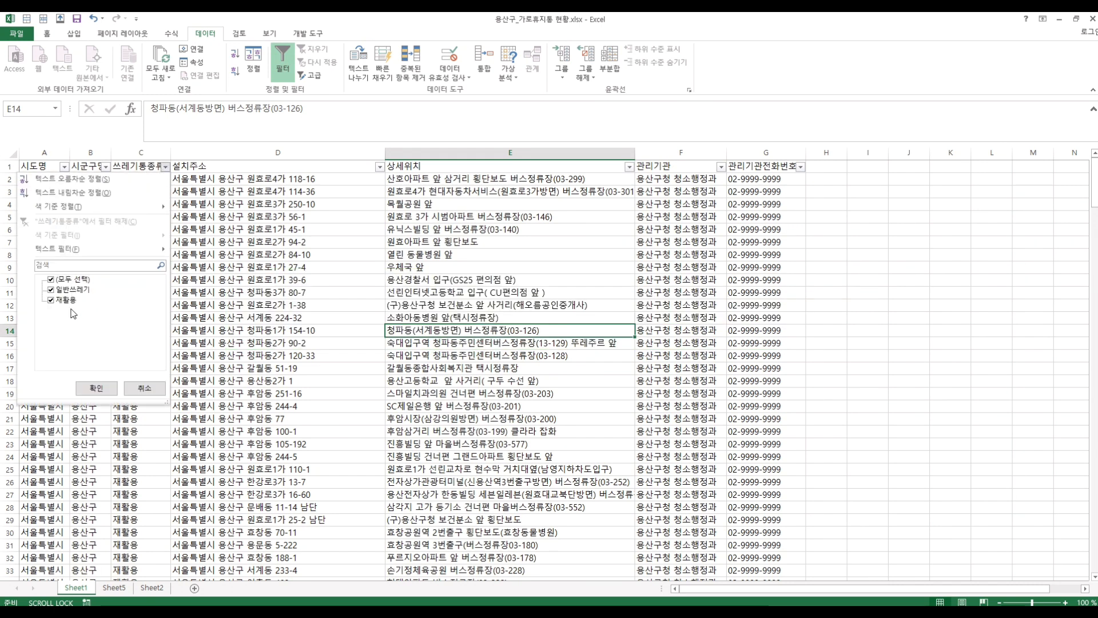
{"action": "left_click", "coordinate": [137, 388]}
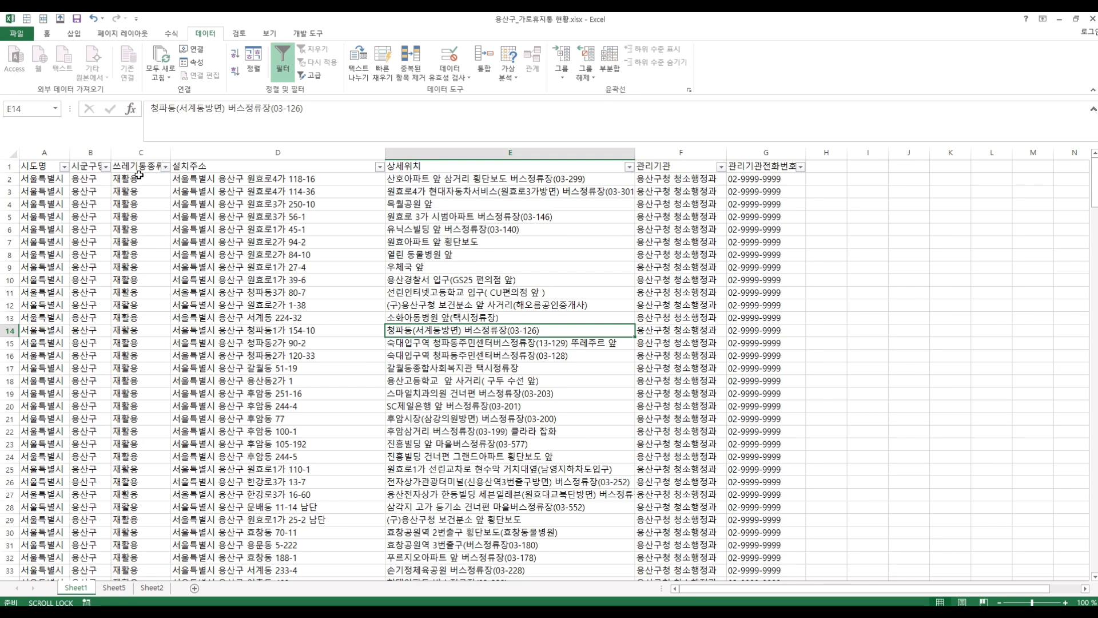
Create a pivot table from Sheet1!$A$1:$G$267 on a new worksheet with 쓰레기통종류 in the values area.
{"action": "left_click", "coordinate": [139, 204]}
{"action": "left_click", "coordinate": [47, 33]}
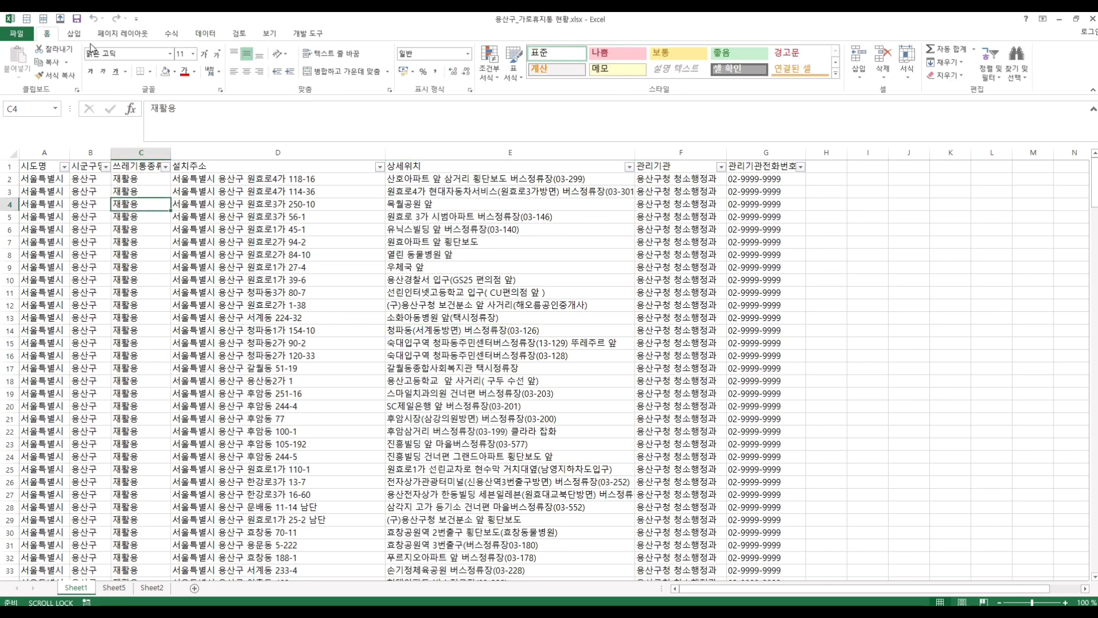
{"action": "left_click", "coordinate": [74, 33]}
{"action": "left_click", "coordinate": [15, 62]}
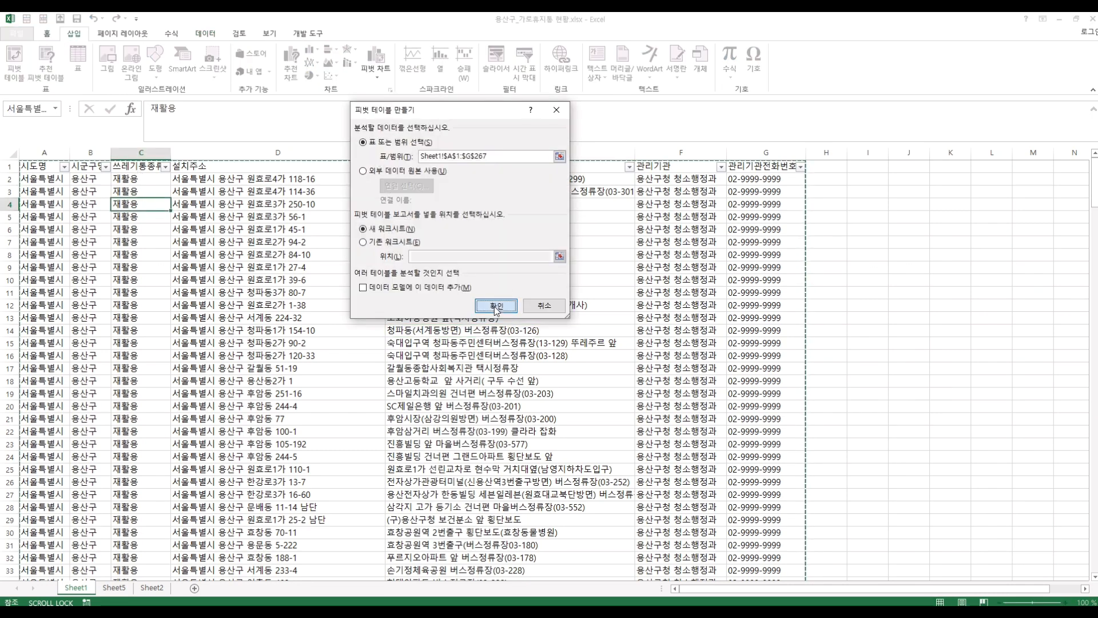
{"action": "left_click", "coordinate": [495, 305]}
{"action": "left_click_drag", "start_coordinate": [998, 224], "coordinate": [1061, 530]}
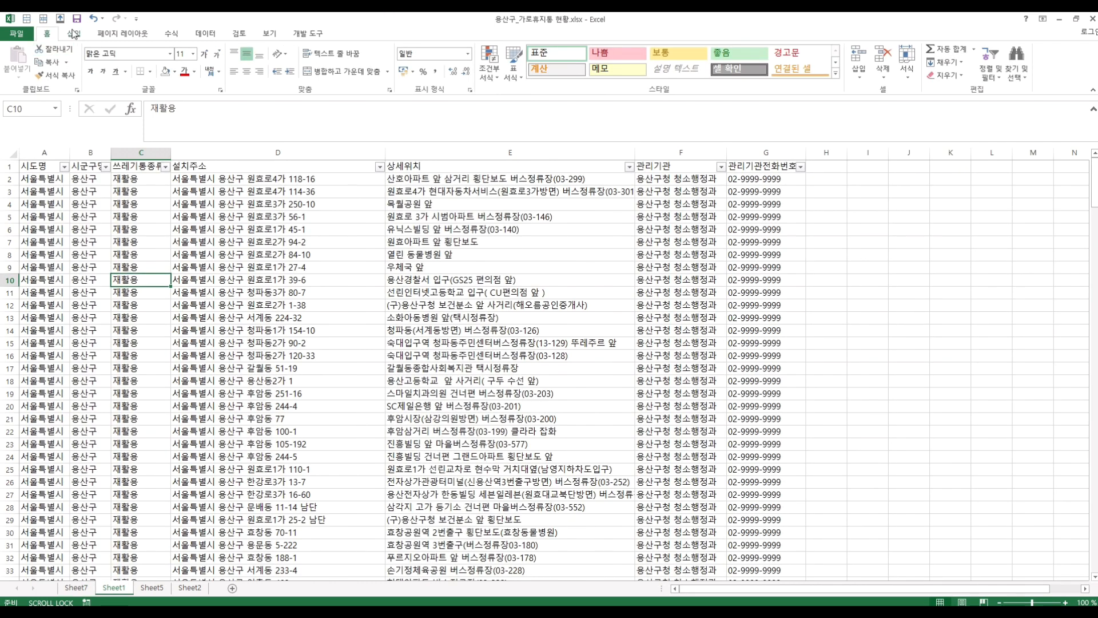
Create another pivot table from the Sheet1 data, adding it to the data model, with 쓰레기통종류 as the value field.
{"action": "left_click", "coordinate": [74, 34]}
{"action": "left_click", "coordinate": [14, 63]}
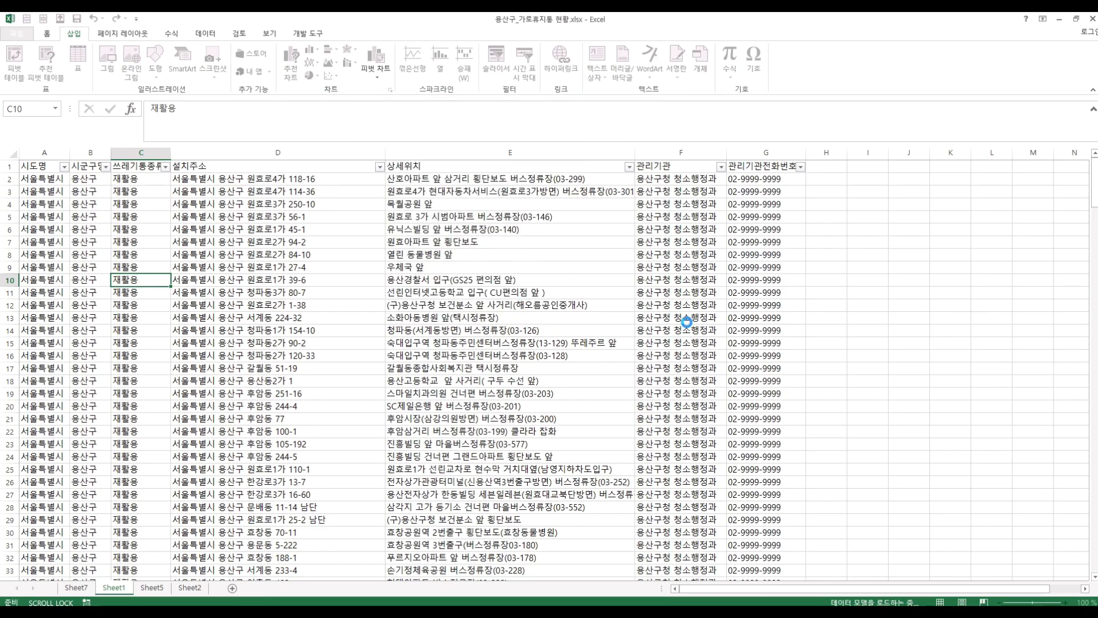
{"action": "left_click", "coordinate": [618, 435]}
{"action": "left_click_drag", "start_coordinate": [1011, 252], "coordinate": [1060, 527]}
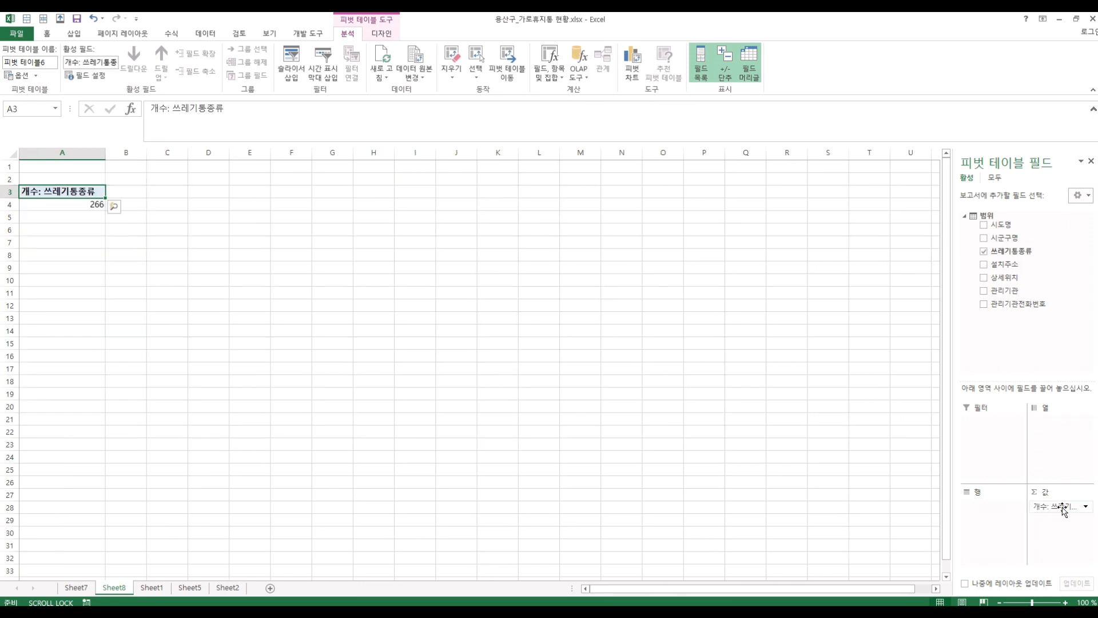
Summarize the 쓰레기통종류 value field by 고유 개수 (distinct count).
{"action": "left_click", "coordinate": [1063, 508]}
{"action": "left_click", "coordinate": [1058, 493]}
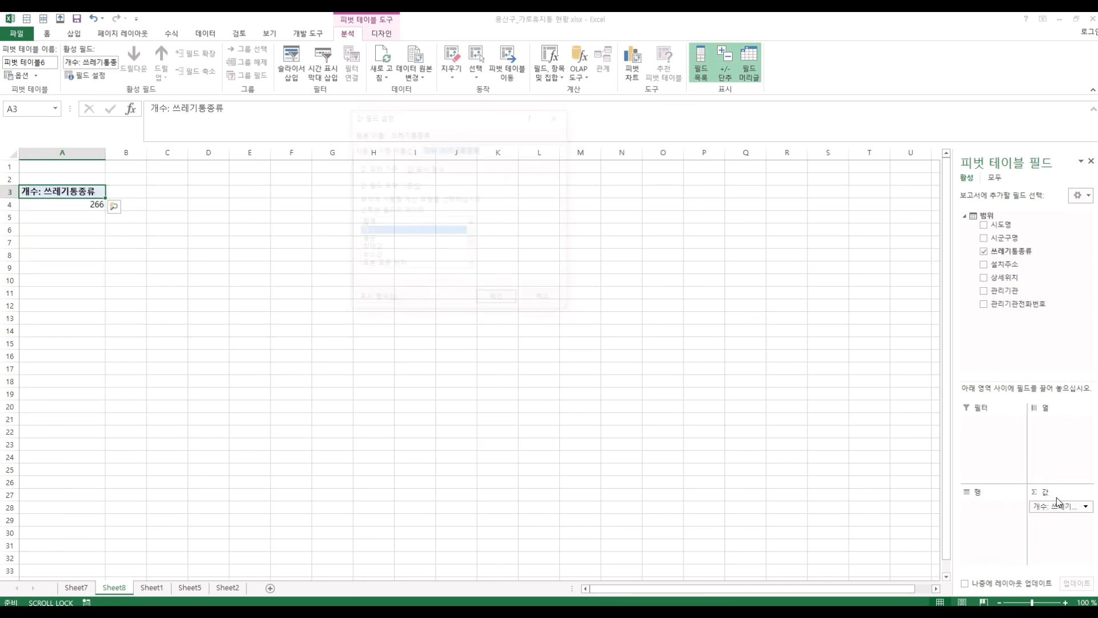
{"action": "left_click_drag", "start_coordinate": [522, 366], "coordinate": [527, 461]}
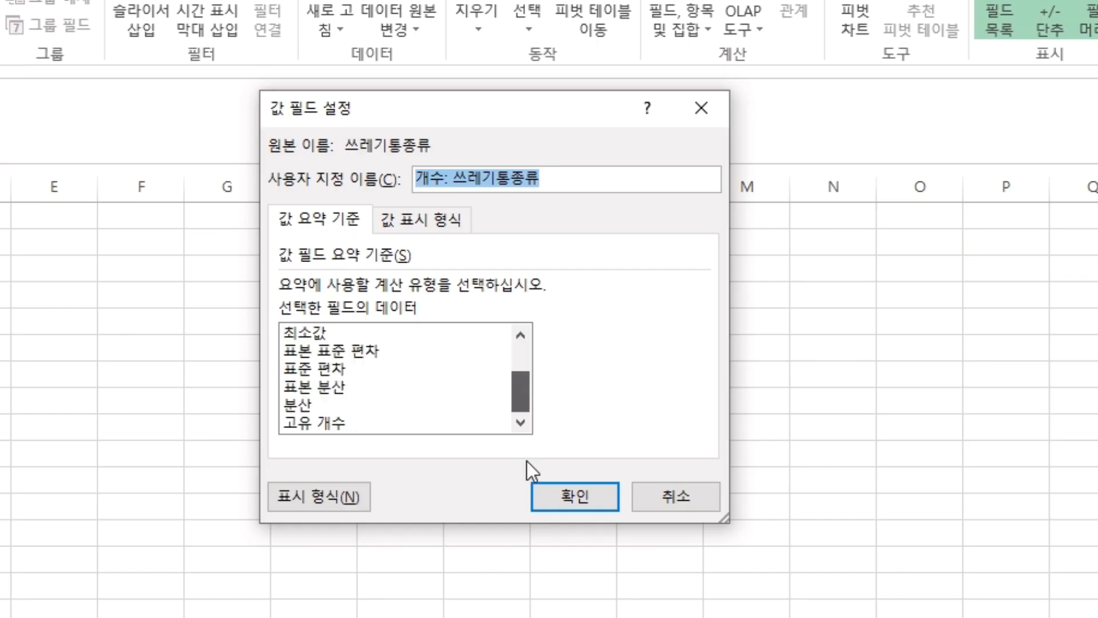
{"action": "left_click", "coordinate": [333, 422]}
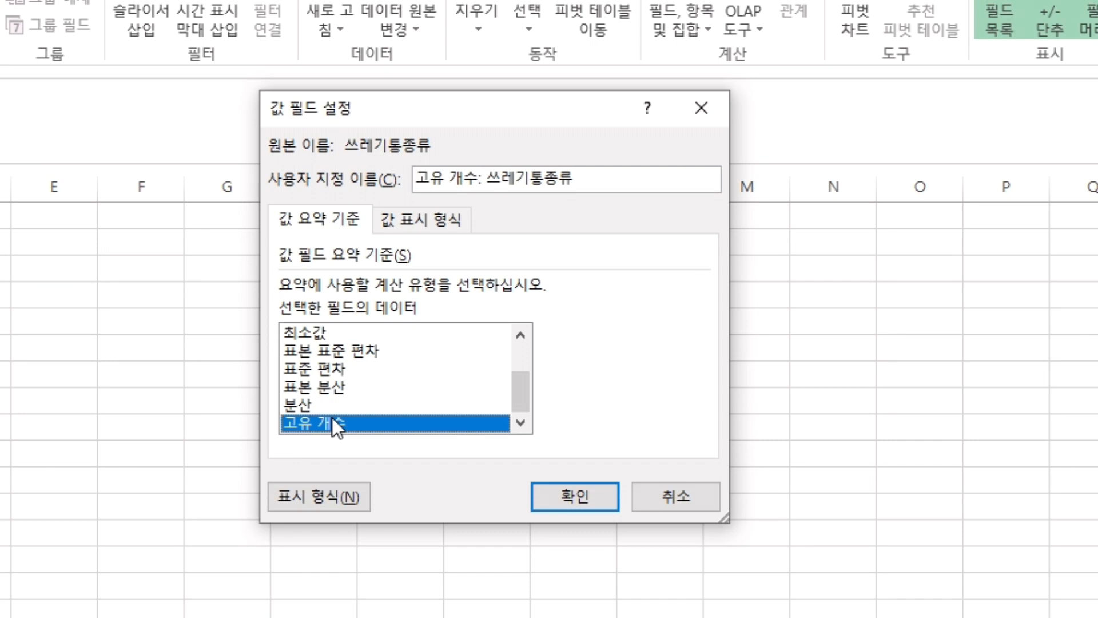
{"action": "left_click", "coordinate": [596, 494]}
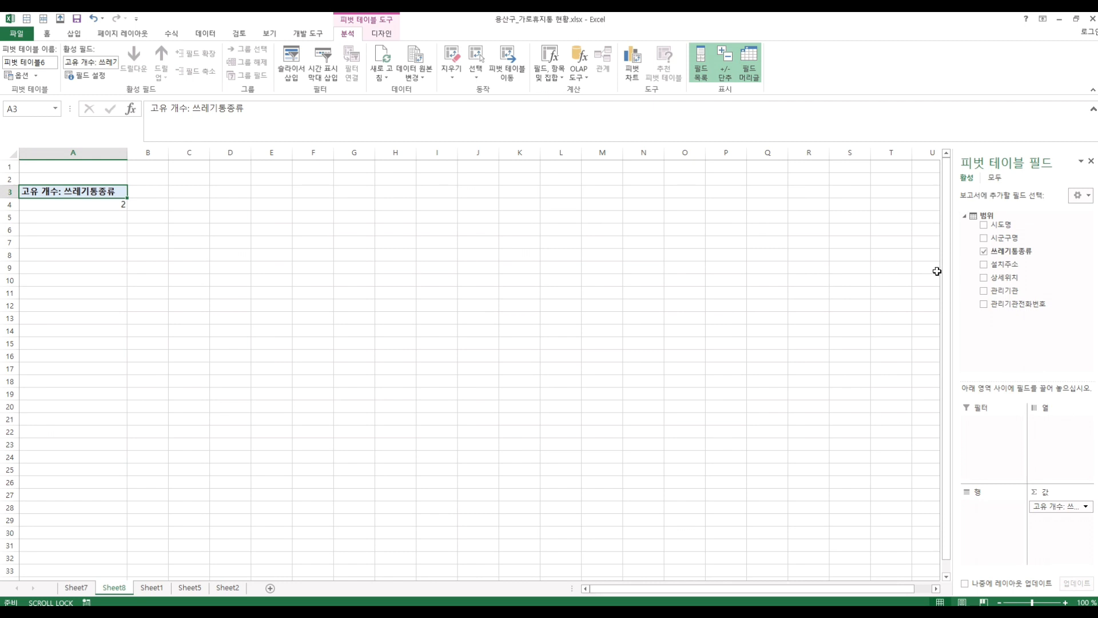
Replace the pivot table's value field with 관리기관 and add 설치주소 and 상세위치 as row fields.
{"action": "left_click", "coordinate": [1056, 506]}
{"action": "left_click", "coordinate": [1048, 483]}
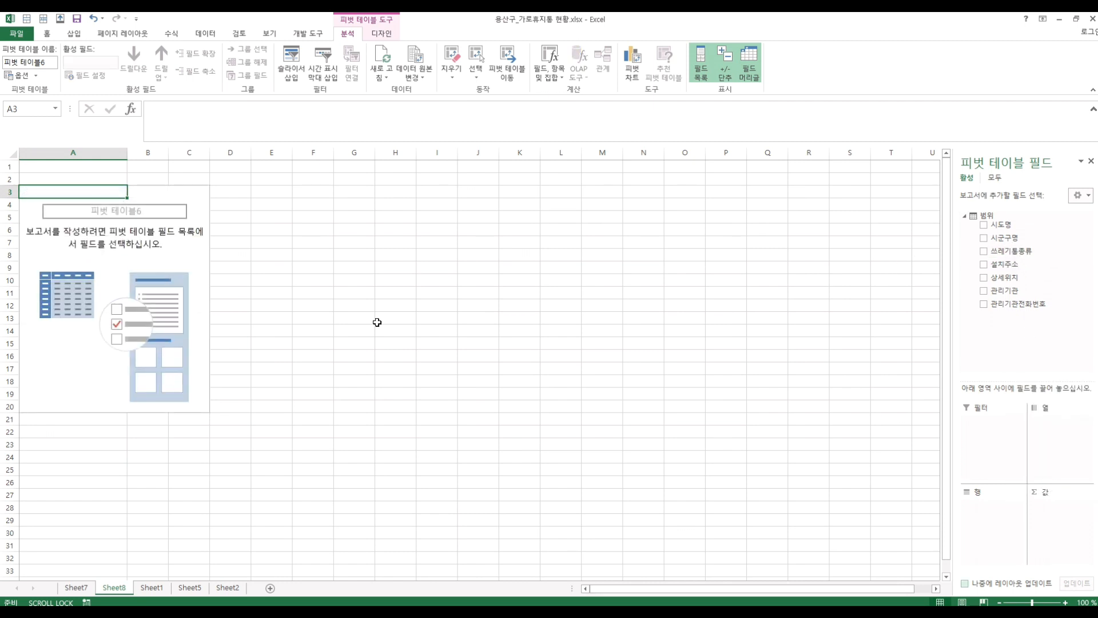
{"action": "left_click", "coordinate": [1013, 266]}
{"action": "left_click_drag", "start_coordinate": [1006, 276], "coordinate": [995, 546]}
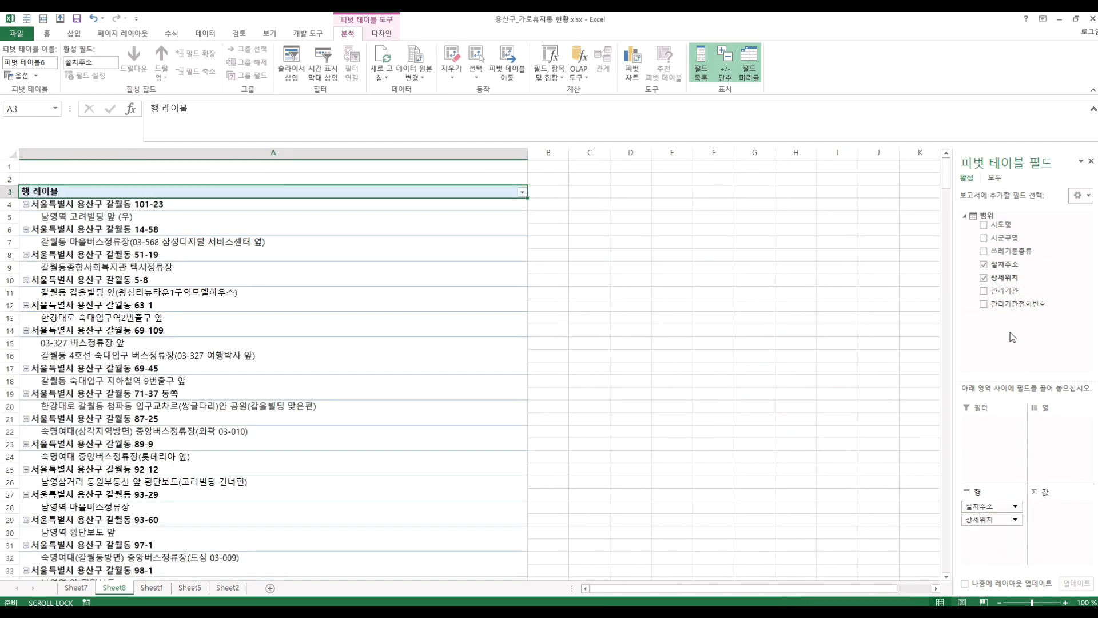
{"action": "left_click_drag", "start_coordinate": [1005, 290], "coordinate": [1060, 525]}
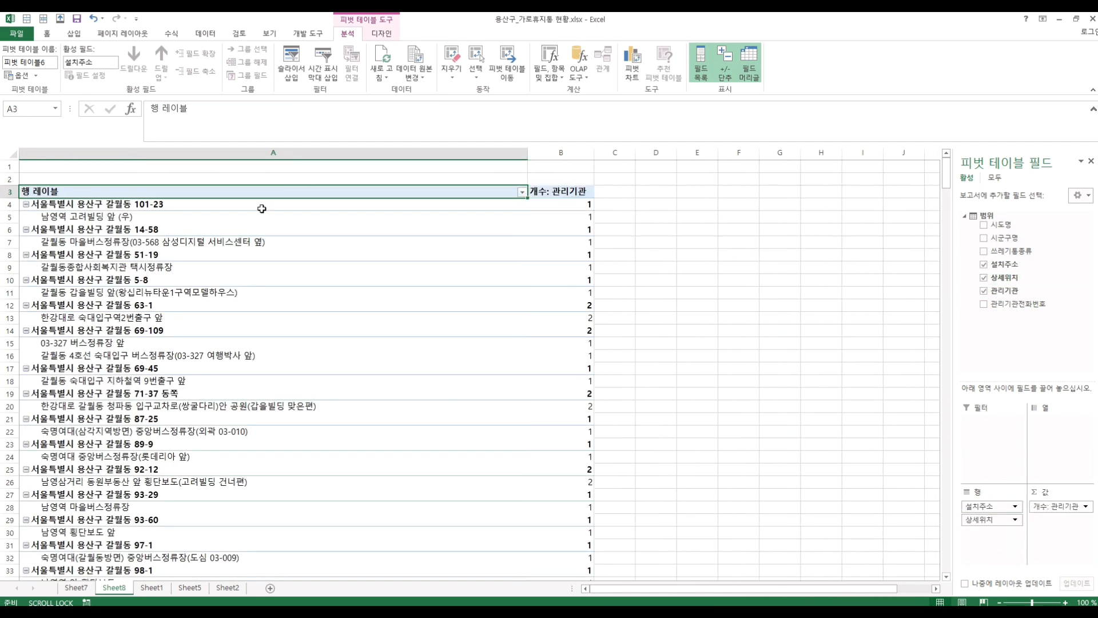
{"action": "mouse_move", "coordinate": [265, 208]}
{"action": "left_mouse_down"}
{"action": "mouse_move", "coordinate": [530, 272]}
{"action": "mouse_move", "coordinate": [549, 417]}
{"action": "mouse_move", "coordinate": [569, 417]}
{"action": "left_mouse_up"}
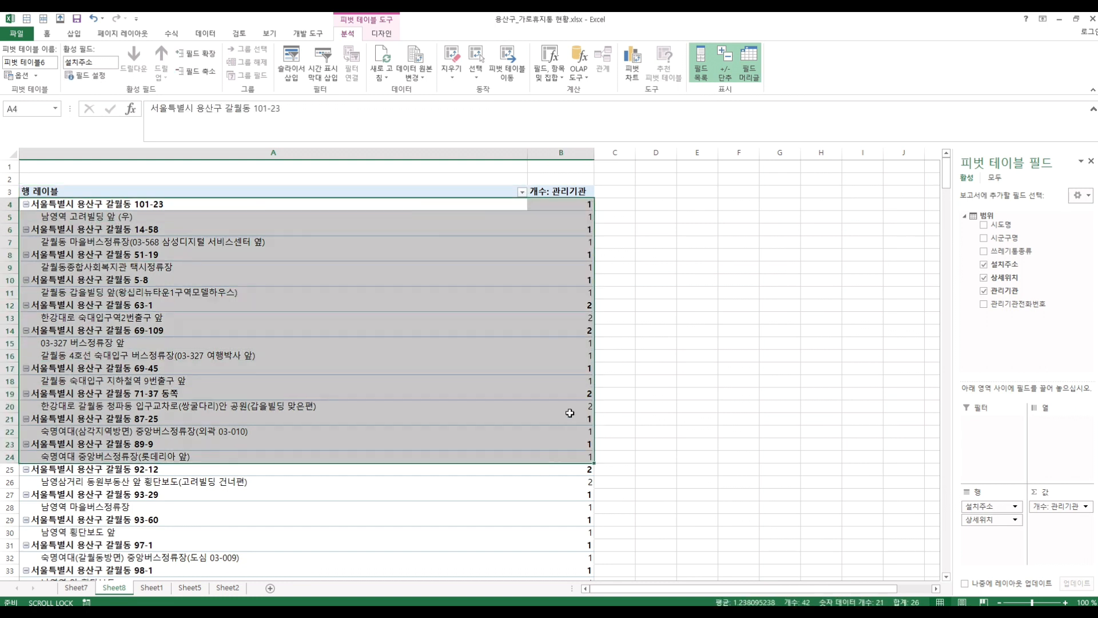
{"action": "left_click", "coordinate": [563, 419]}
{"action": "left_click", "coordinate": [326, 208]}
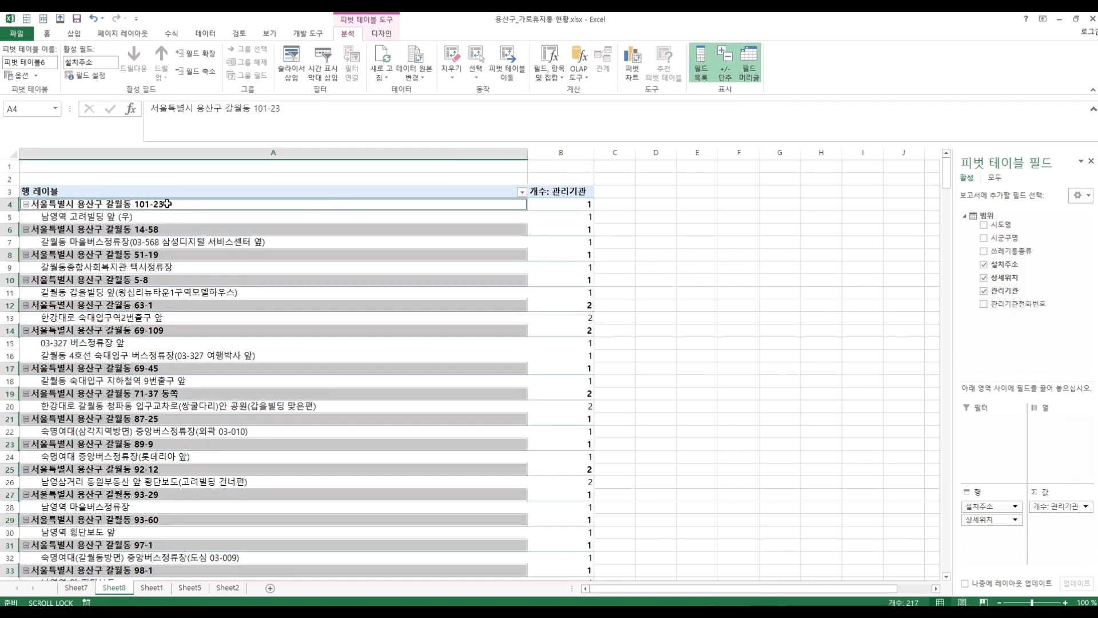
{"action": "left_click", "coordinate": [154, 203]}
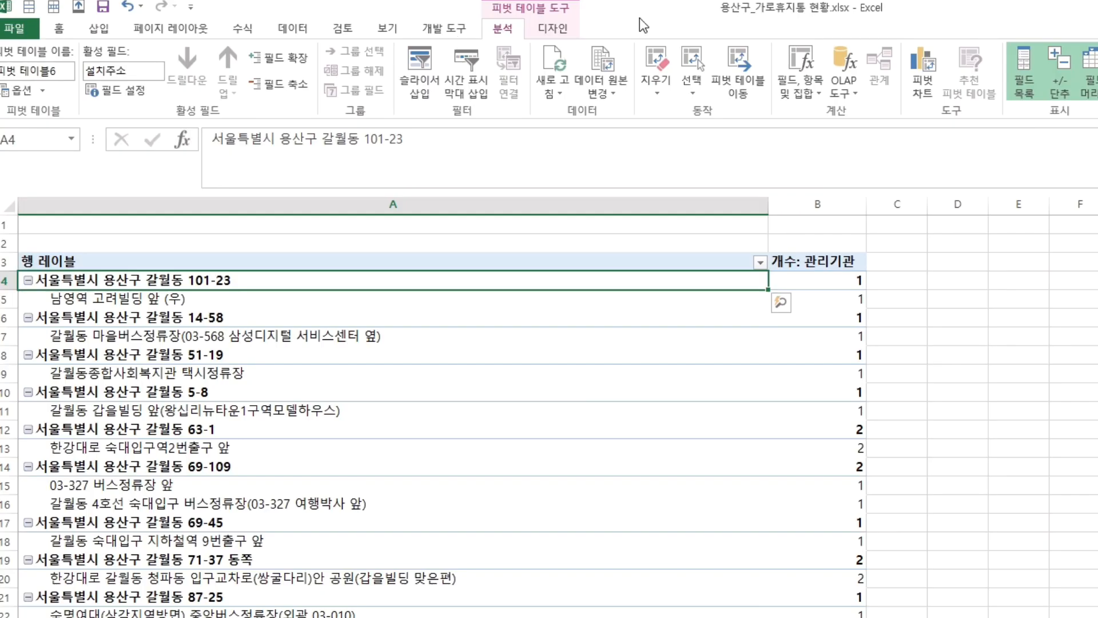
Change the pivot table's report layout to 테이블 형식 (tabular form).
{"action": "left_click", "coordinate": [381, 33]}
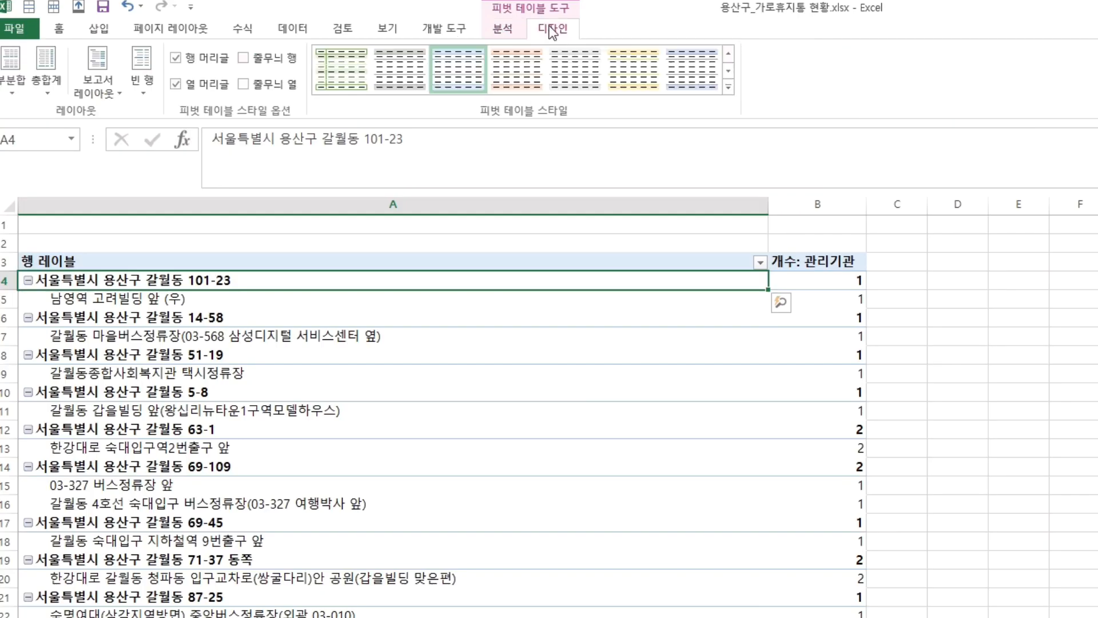
{"action": "left_click", "coordinate": [110, 98]}
{"action": "left_click", "coordinate": [145, 197]}
{"action": "left_click", "coordinate": [781, 283]}
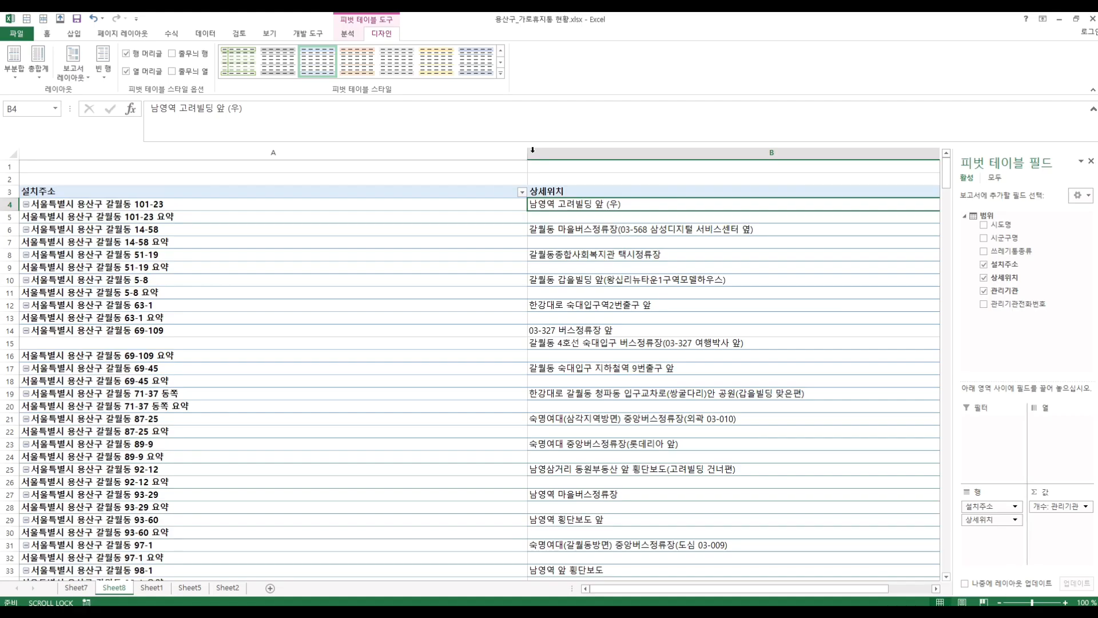
Narrow the pivot table's 설치주소 and 상세위치 columns to better fit their text.
{"action": "left_click_drag", "start_coordinate": [768, 205], "coordinate": [269, 218]}
{"action": "left_click_drag", "start_coordinate": [987, 206], "coordinate": [610, 241]}
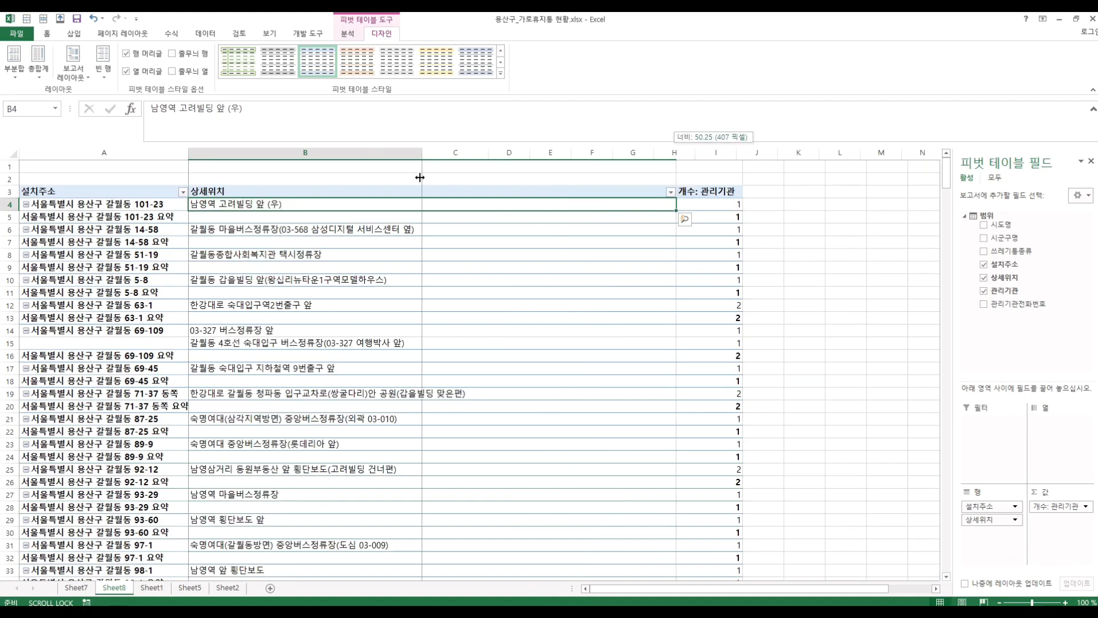
{"action": "left_click_drag", "start_coordinate": [419, 177], "coordinate": [420, 177]}
{"action": "left_click", "coordinate": [147, 216]}
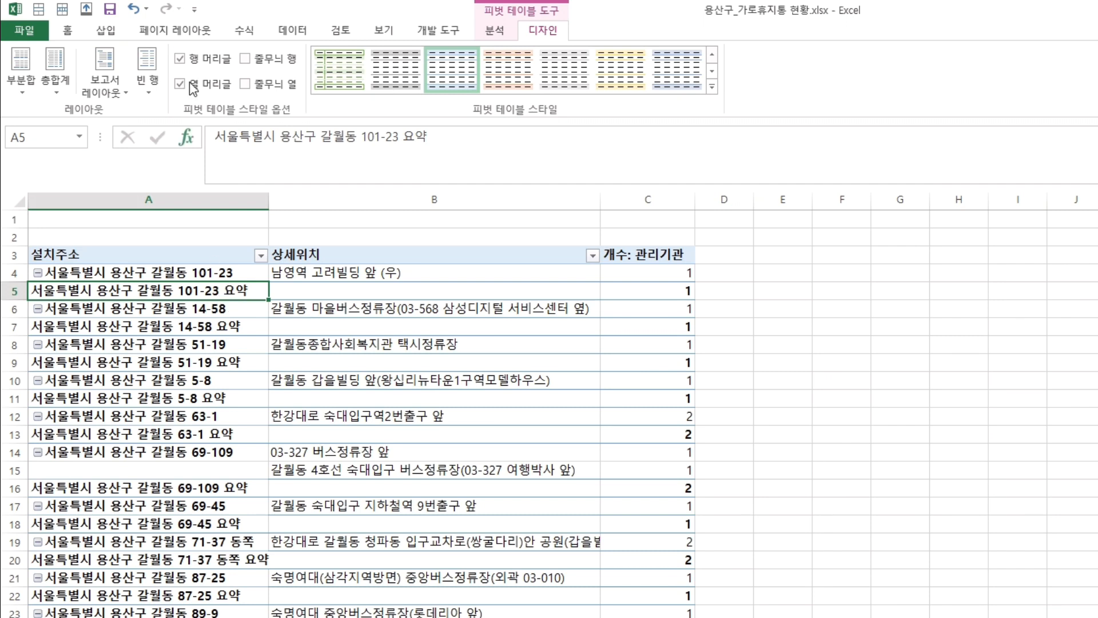
Turn off the pivot table's subtotals with 부분합 표시 안 함.
{"action": "left_click", "coordinate": [22, 71]}
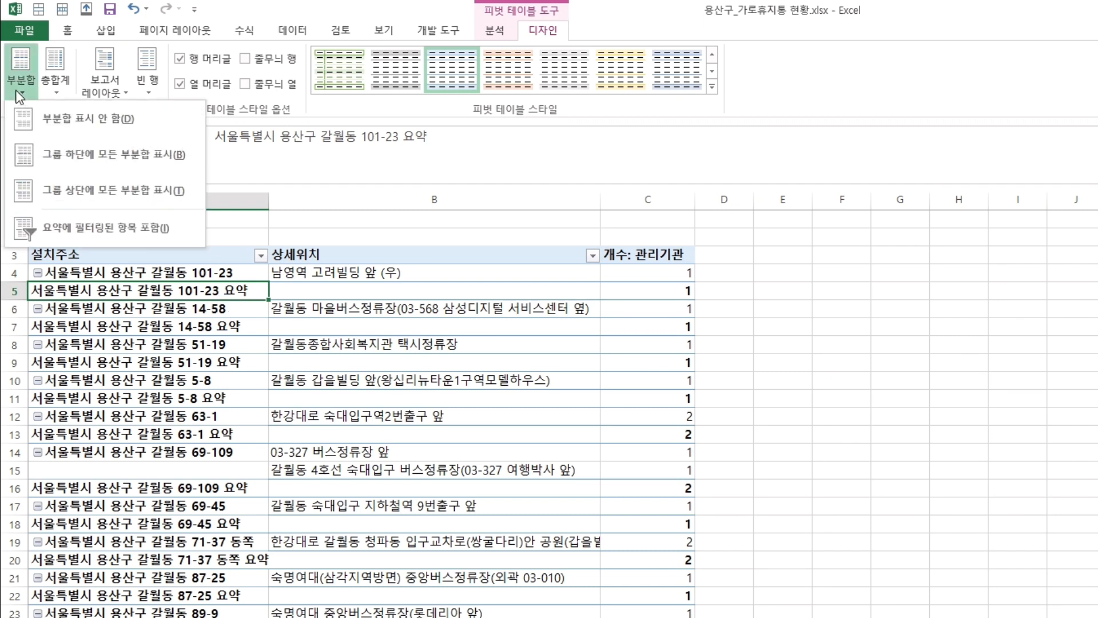
{"action": "left_click", "coordinate": [86, 136]}
{"action": "left_click", "coordinate": [232, 270]}
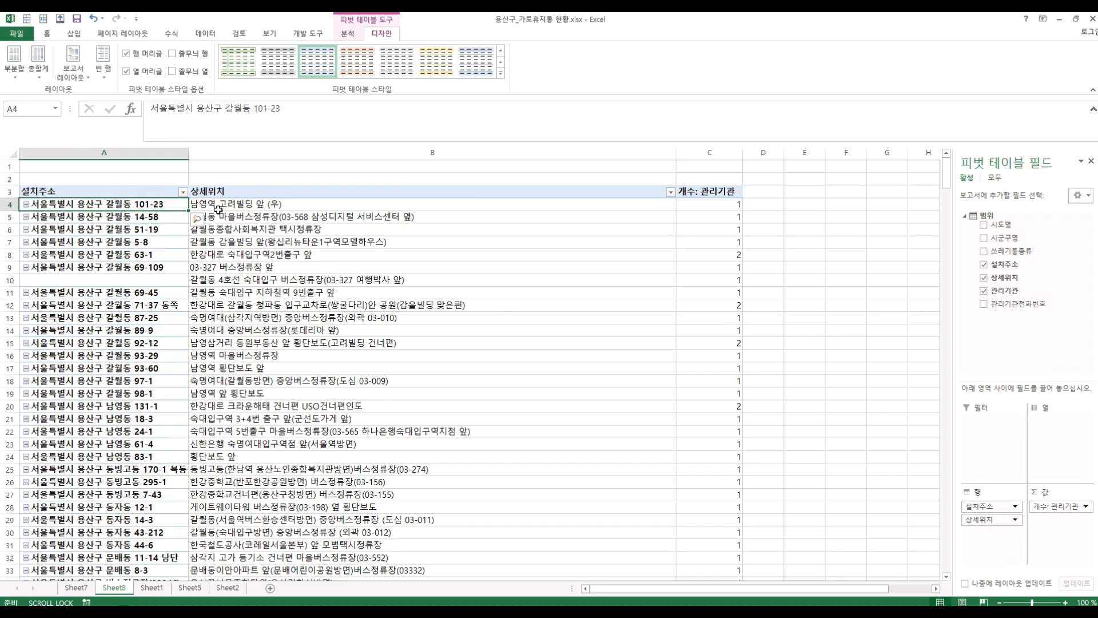
{"action": "left_click", "coordinate": [219, 210]}
{"action": "left_click_drag", "start_coordinate": [176, 205], "coordinate": [697, 477]}
{"action": "left_click", "coordinate": [427, 339]}
{"action": "left_click", "coordinate": [239, 266]}
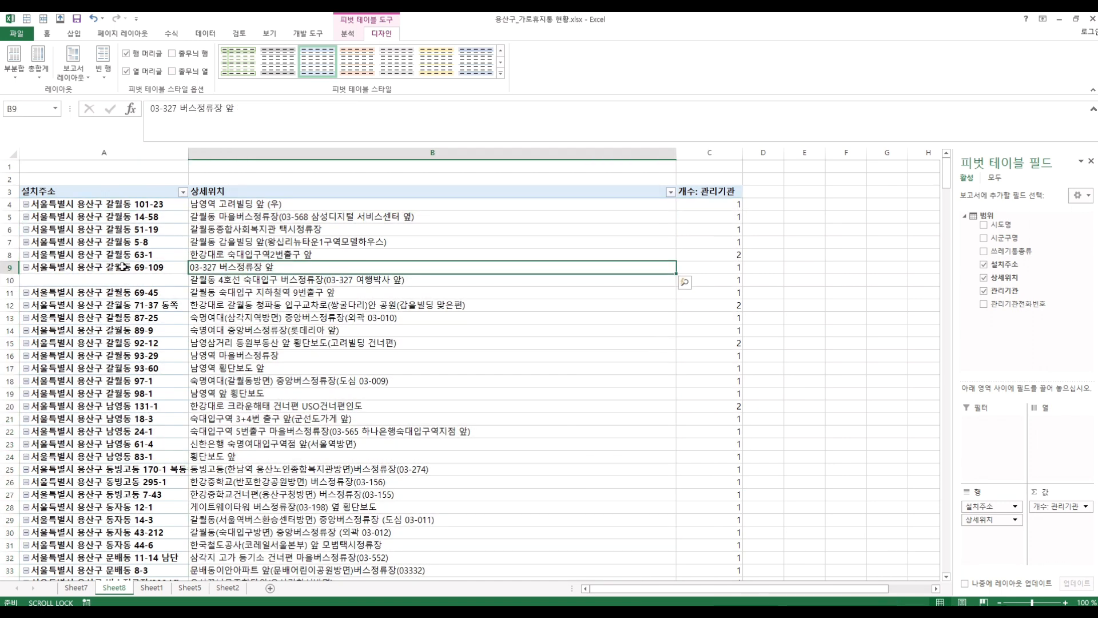
Set the pivot table's report layout to repeat all item labels (모든 항목 레이블 반복).
{"action": "left_click", "coordinate": [121, 267]}
{"action": "left_click", "coordinate": [229, 275]}
{"action": "left_click", "coordinate": [228, 280]}
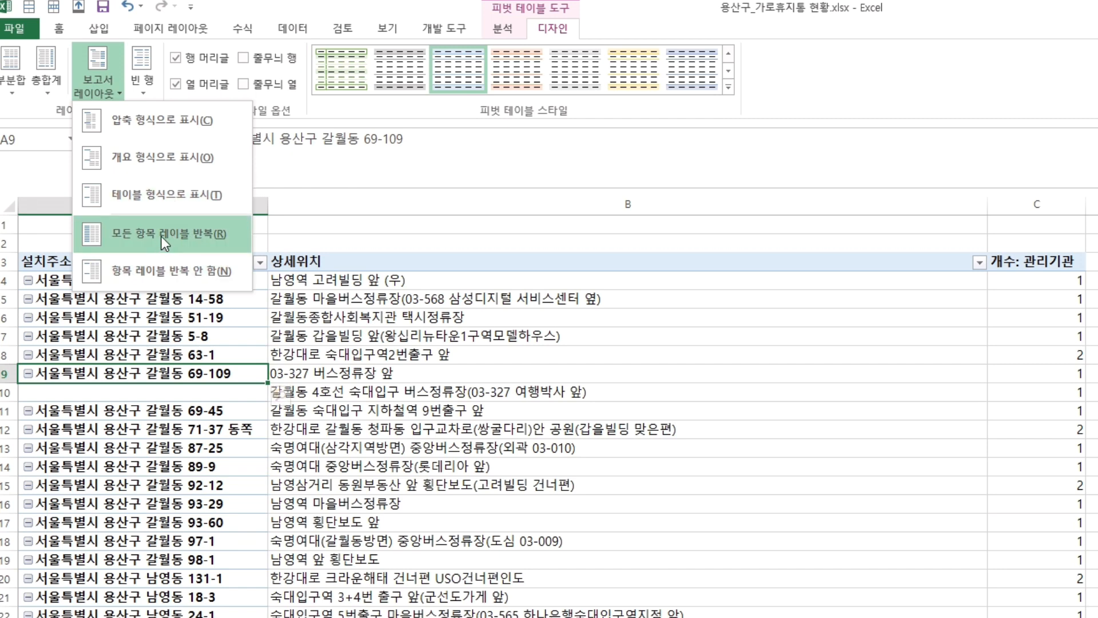
{"action": "left_click", "coordinate": [162, 235]}
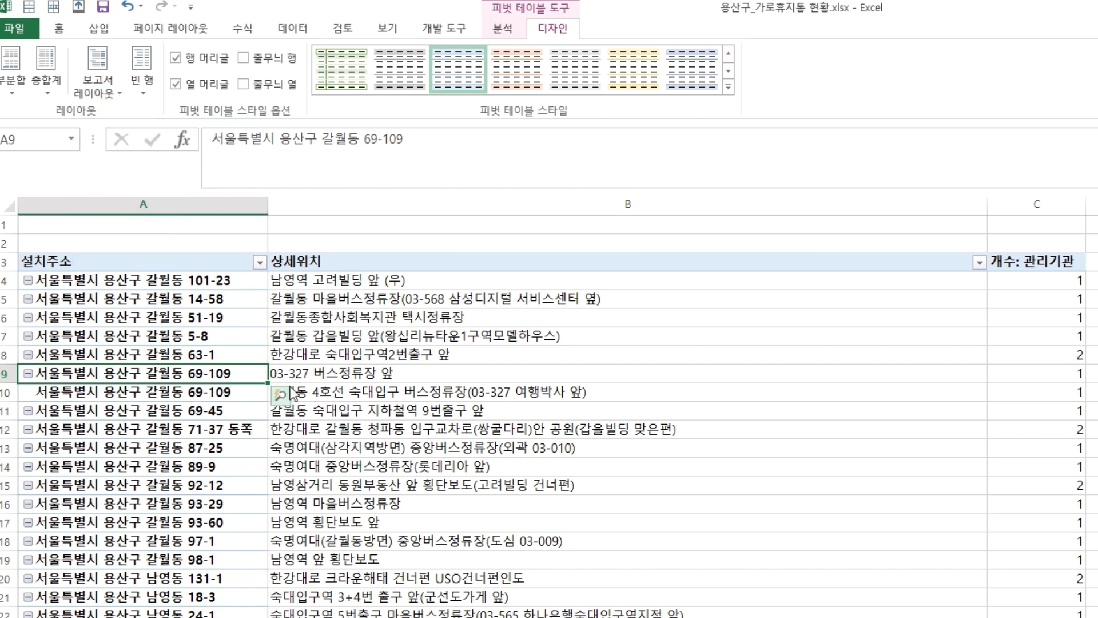
{"action": "left_click_drag", "start_coordinate": [241, 281], "coordinate": [241, 523]}
{"action": "left_click", "coordinate": [241, 523]}
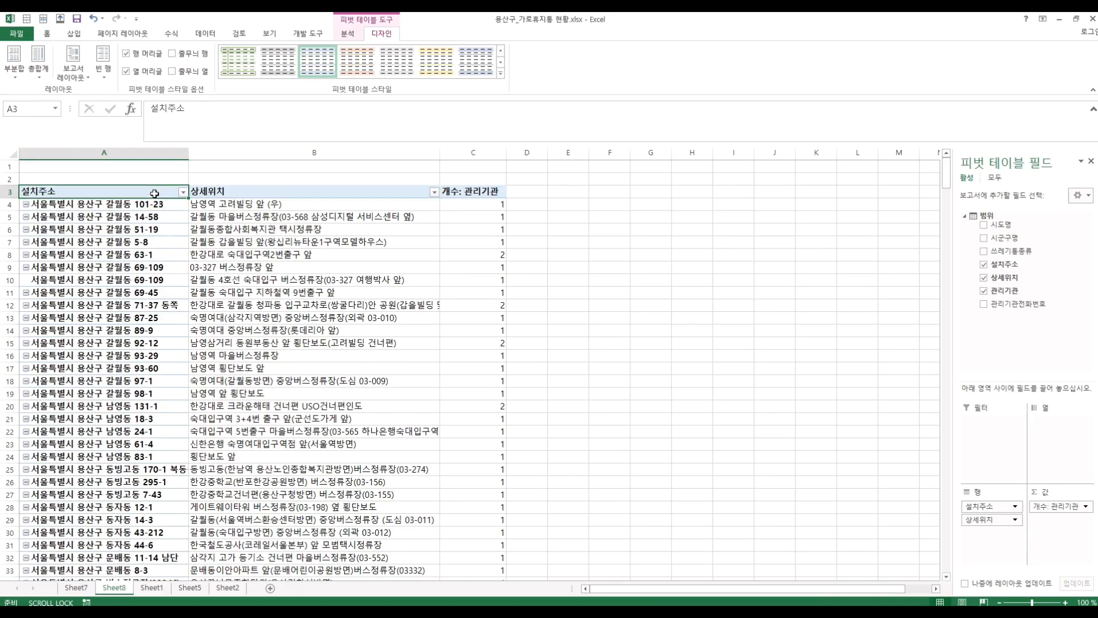
Copy the whole pivot table from cell A3, paste it as values on a new worksheet and autofit columns A and B.
{"action": "key", "text": "ctrl+shift+Right"}
{"action": "key", "text": "ctrl+shift+Down"}
{"action": "key", "text": "ctrl+c"}
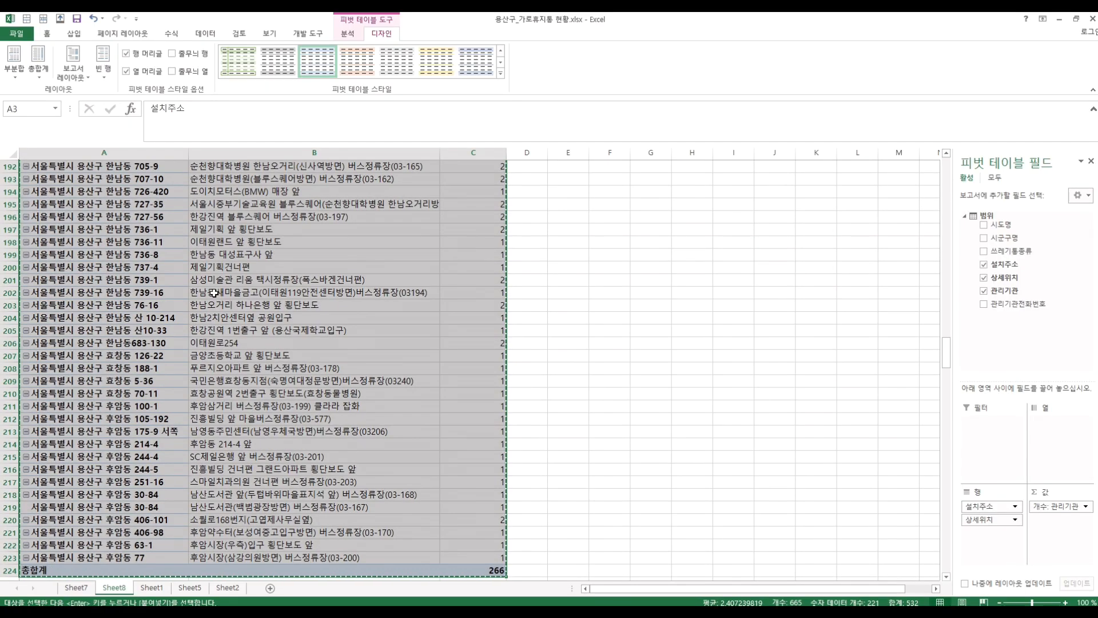
{"action": "left_click", "coordinate": [270, 588]}
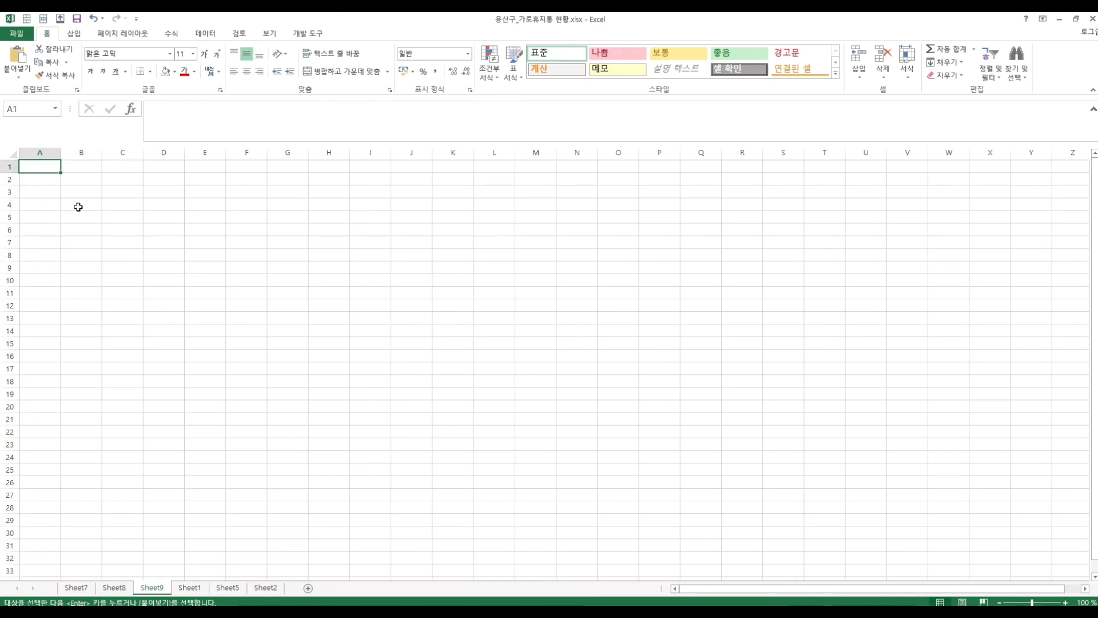
{"action": "right_click", "coordinate": [56, 166]}
{"action": "left_click", "coordinate": [97, 217]}
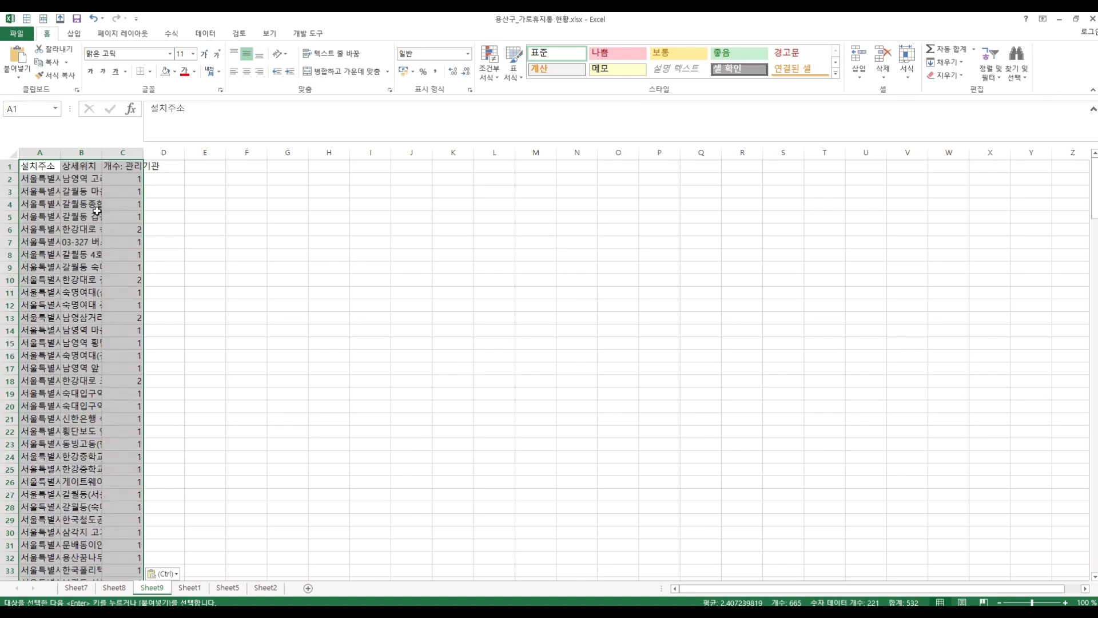
{"action": "double_click", "coordinate": [60, 152]}
{"action": "double_click", "coordinate": [275, 153]}
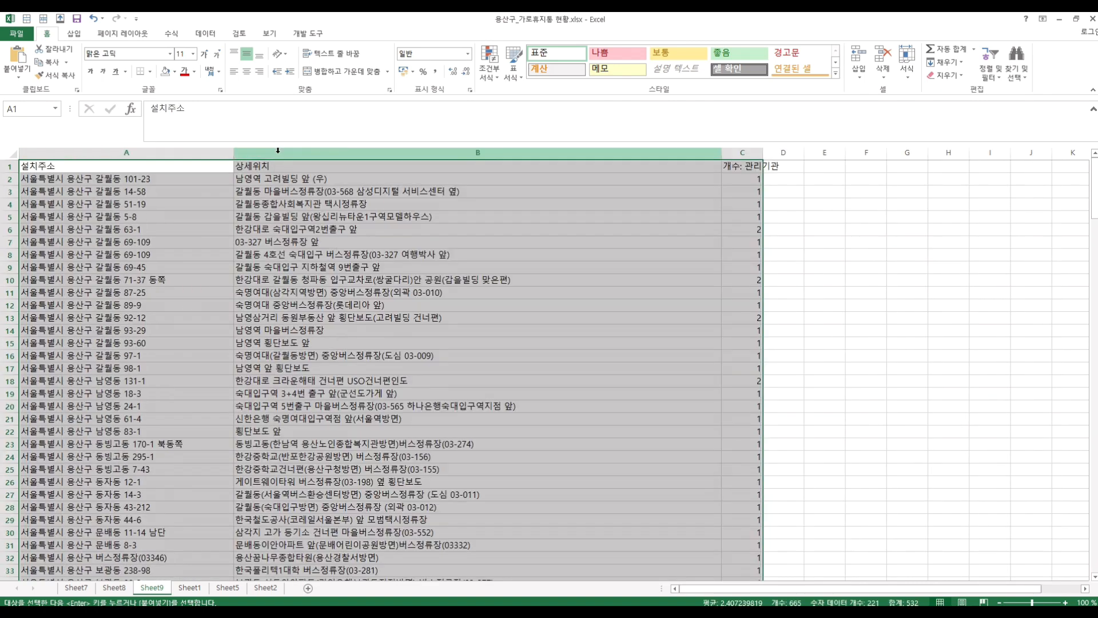
{"action": "left_click", "coordinate": [486, 218]}
Copy the first 16 rows of the 시도명 to 설치주소 columns from Sheet1 and paste them into A1 of a new worksheet.
{"action": "left_click", "coordinate": [189, 588]}
{"action": "left_click_drag", "start_coordinate": [34, 166], "coordinate": [343, 355]}
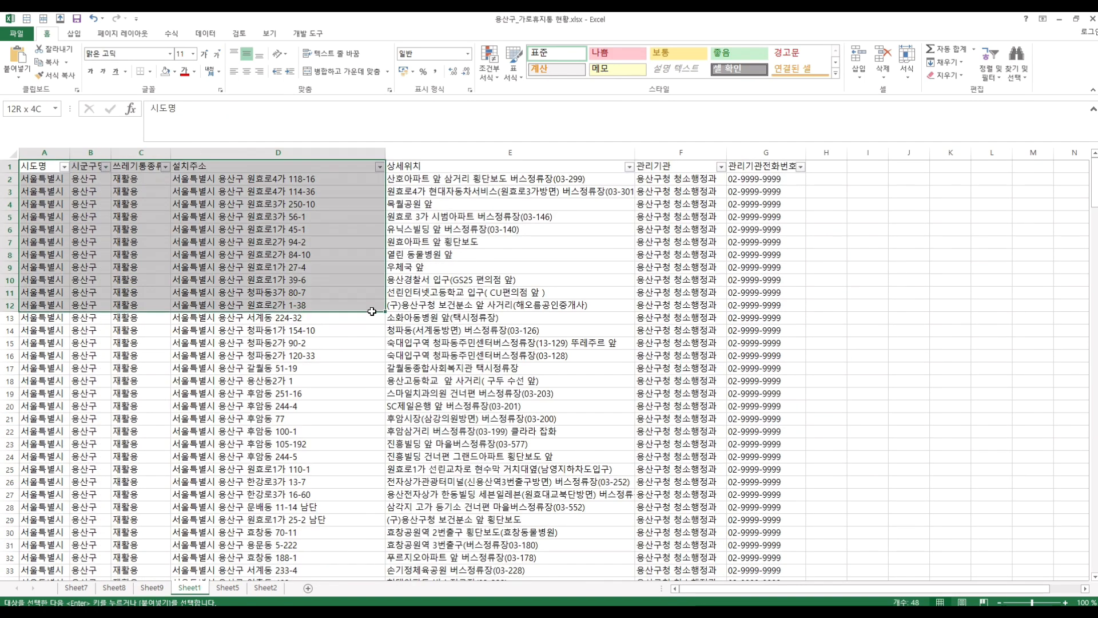
{"action": "key", "text": "ctrl+c"}
{"action": "left_click", "coordinate": [307, 588]}
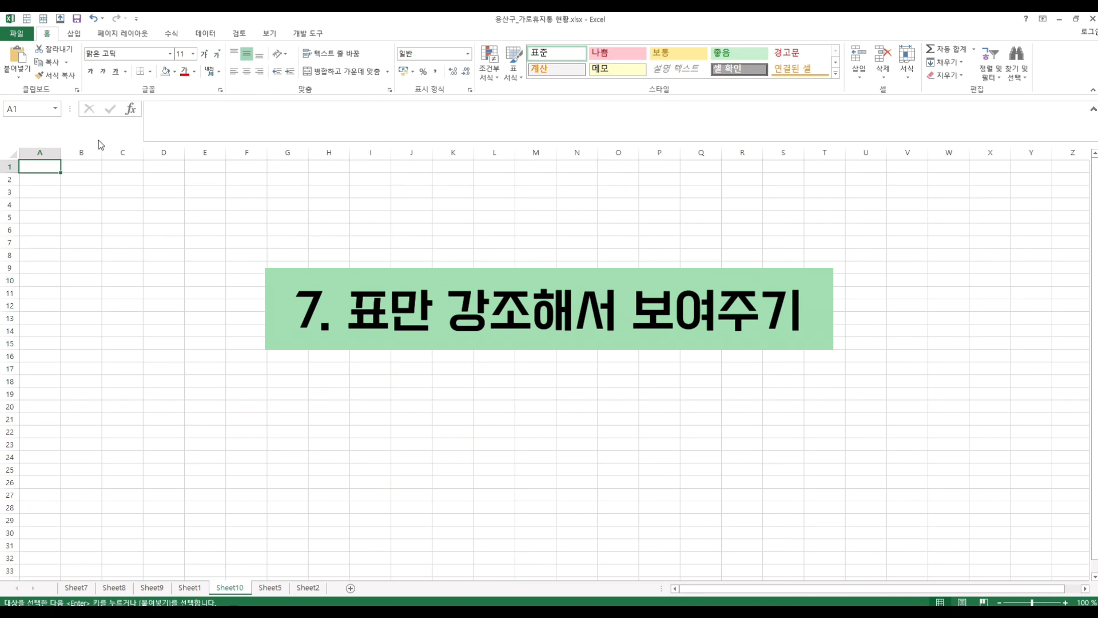
{"action": "key", "text": "ctrl+v"}
Autofit columns A, C and D of the pasted table to their contents.
{"action": "double_click", "coordinate": [61, 152]}
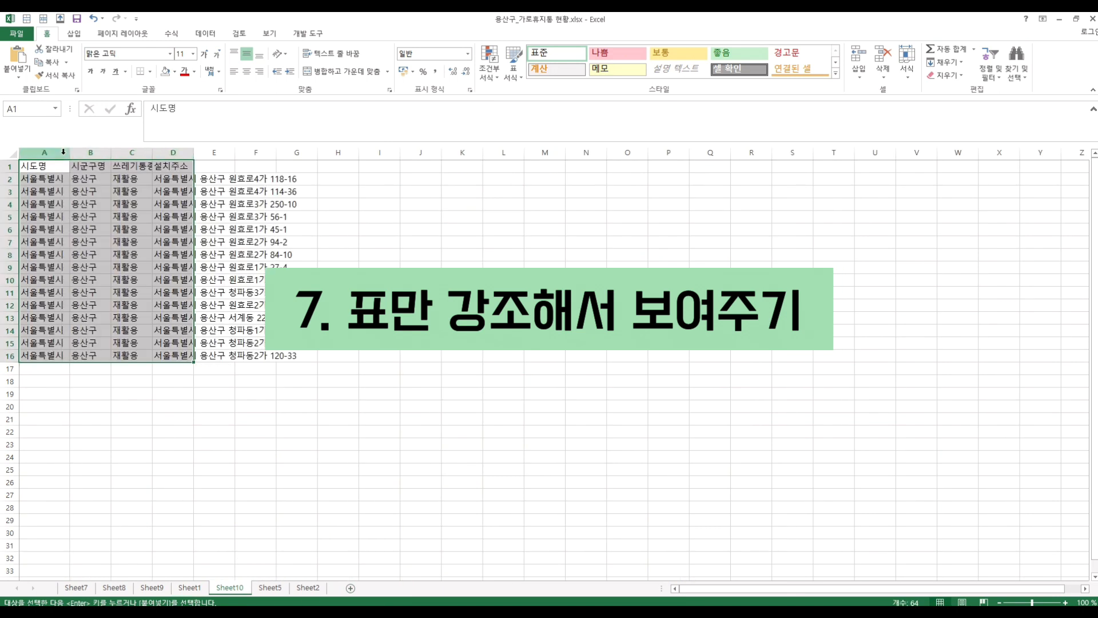
{"action": "double_click", "coordinate": [193, 152]}
{"action": "left_click", "coordinate": [253, 216]}
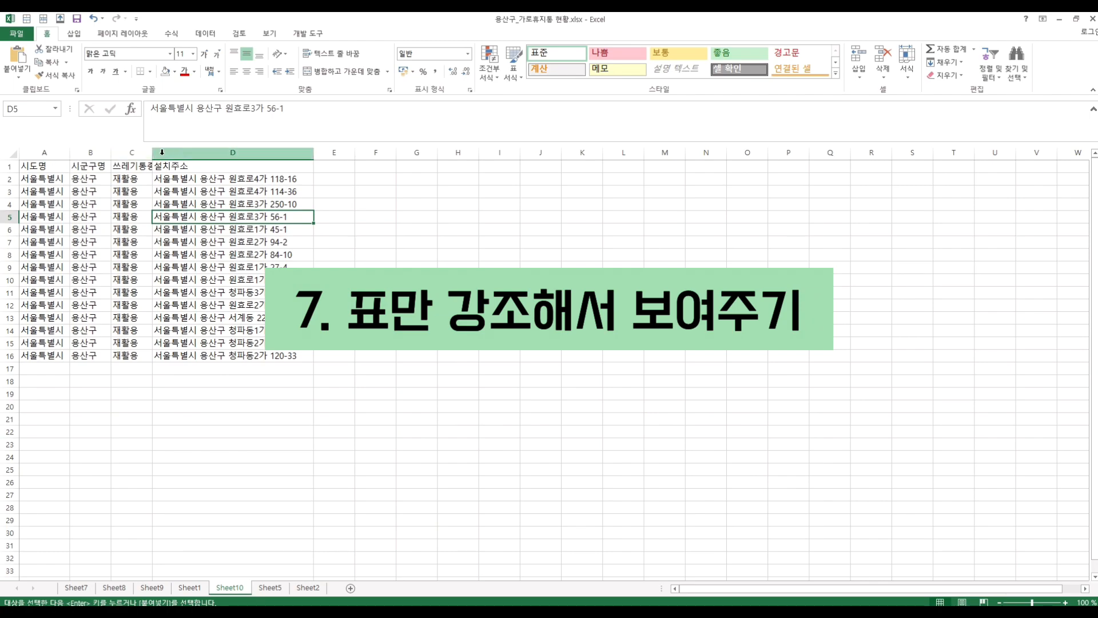
{"action": "double_click", "coordinate": [153, 152]}
{"action": "left_click", "coordinate": [358, 369]}
Insert a page break at cell E17, just beyond the table's last row and column.
{"action": "left_click", "coordinate": [121, 33]}
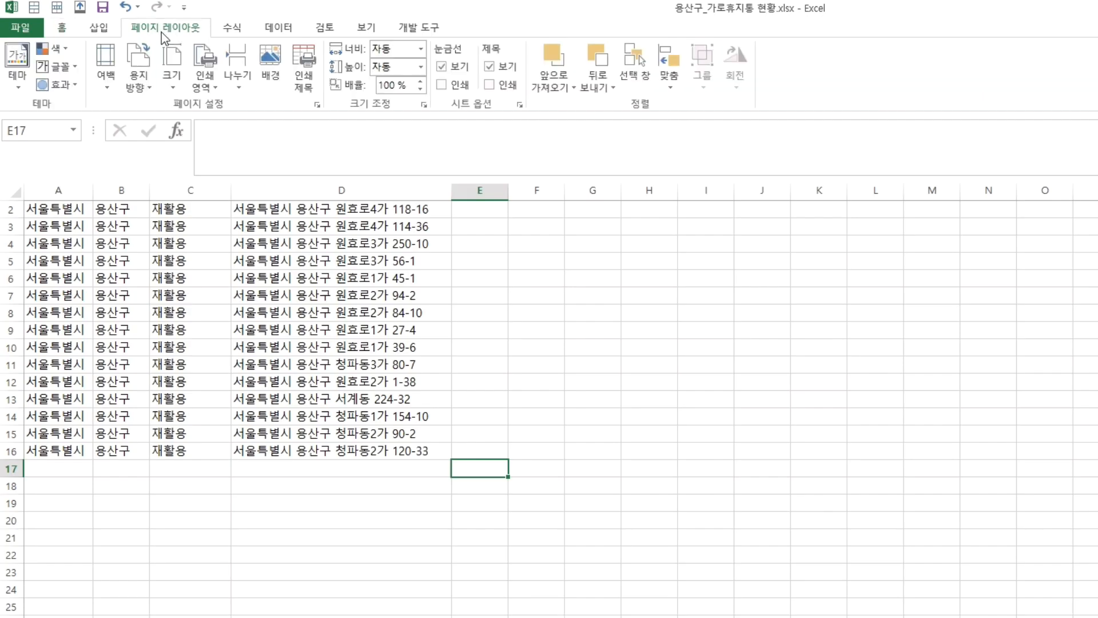
{"action": "left_click", "coordinate": [237, 84]}
{"action": "left_click", "coordinate": [241, 105]}
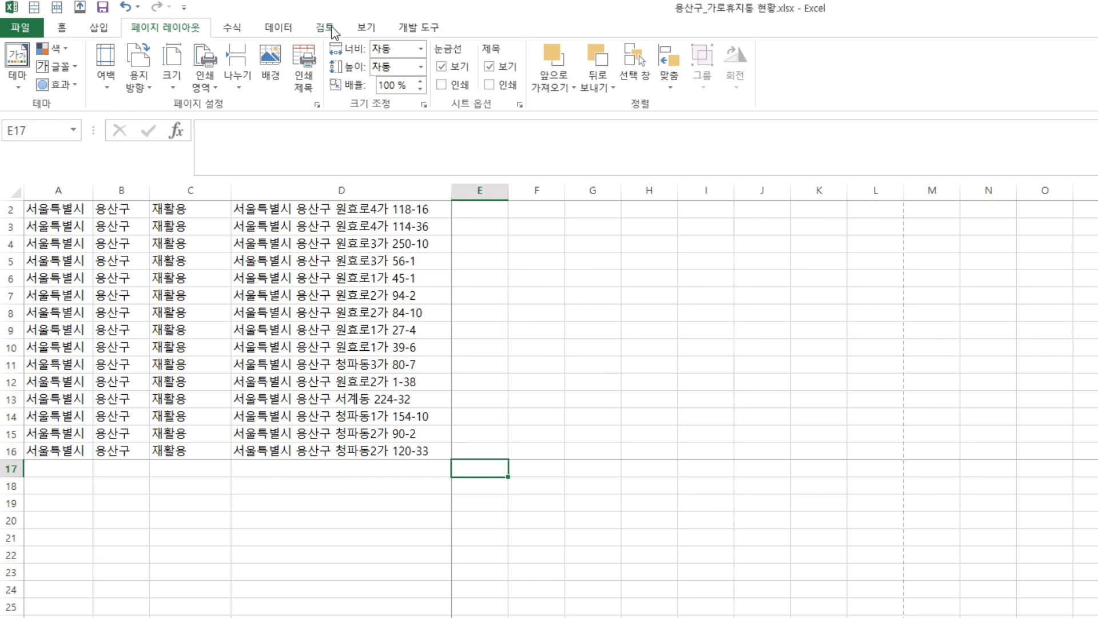
Show the sheet in 페이지 나누기 미리 보기 (page break preview) so that only the table is highlighted.
{"action": "left_click", "coordinate": [350, 27]}
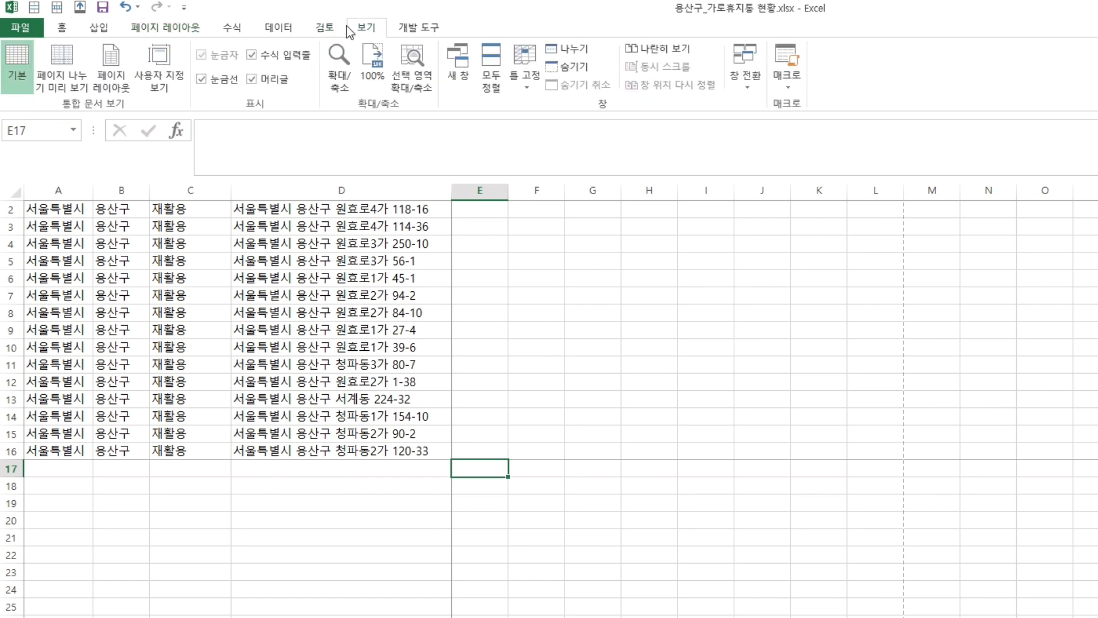
{"action": "left_click", "coordinate": [62, 66]}
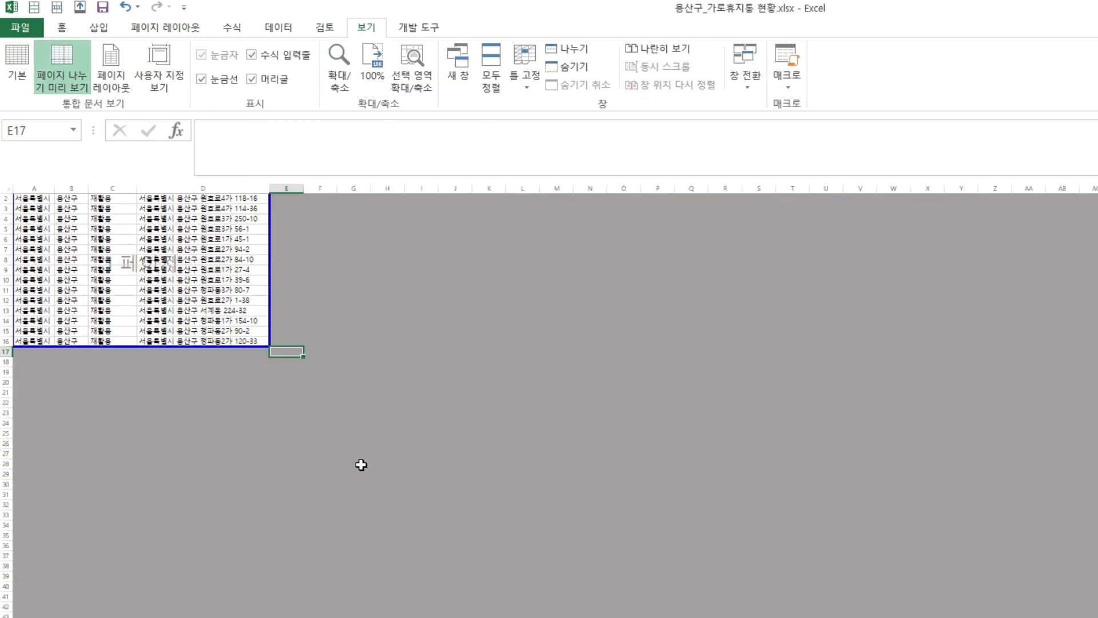
{"action": "scroll", "coordinate": [355, 464], "scroll_direction": "up", "scroll_amount": 4}
{"action": "scroll", "coordinate": [355, 465], "scroll_direction": "up", "scroll_amount": 2}
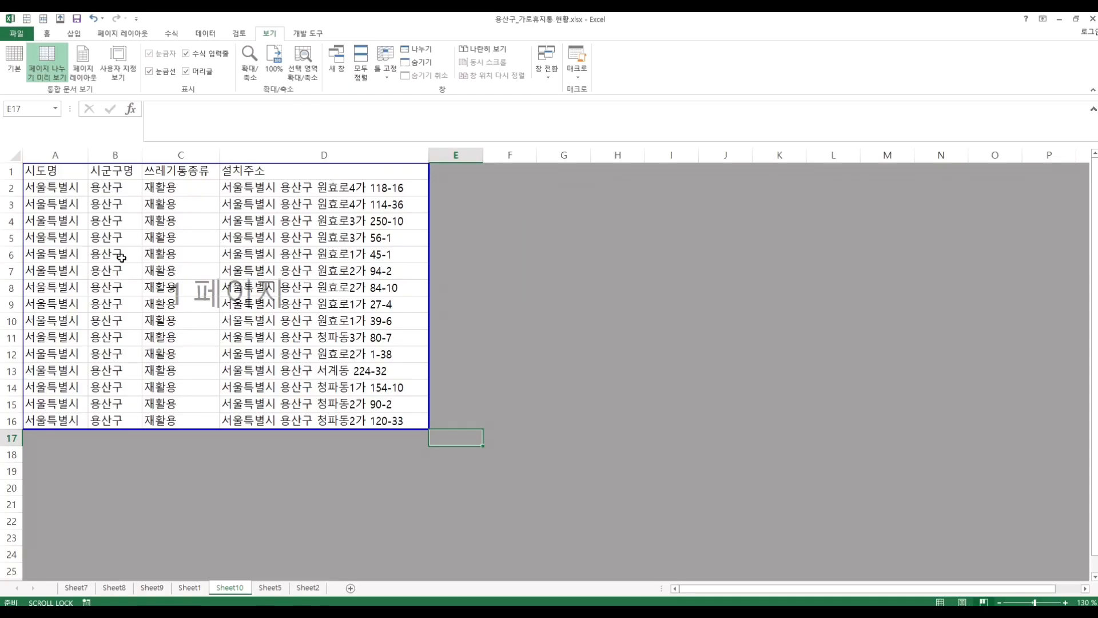
{"action": "left_click_drag", "start_coordinate": [60, 219], "coordinate": [474, 485]}
{"action": "left_click_drag", "start_coordinate": [395, 406], "coordinate": [398, 433]}
{"action": "left_click", "coordinate": [399, 423]}
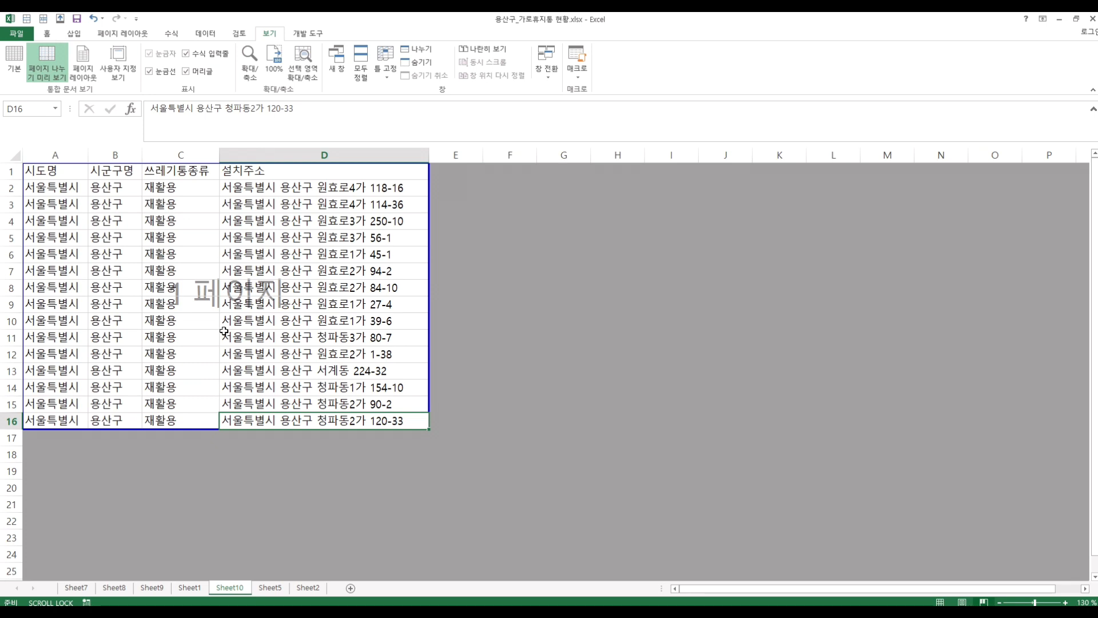
Filter the 쓰레기통종류 column on Sheet1 to show only 일반쓰레기.
{"action": "left_click", "coordinate": [197, 588]}
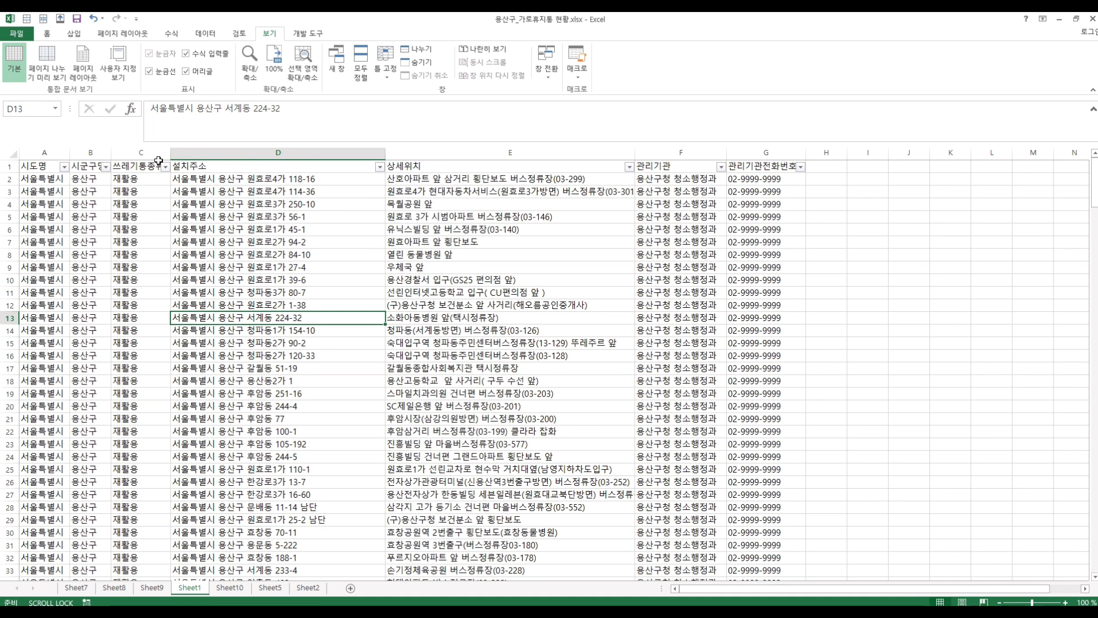
{"action": "left_click", "coordinate": [165, 167]}
{"action": "left_click", "coordinate": [89, 280]}
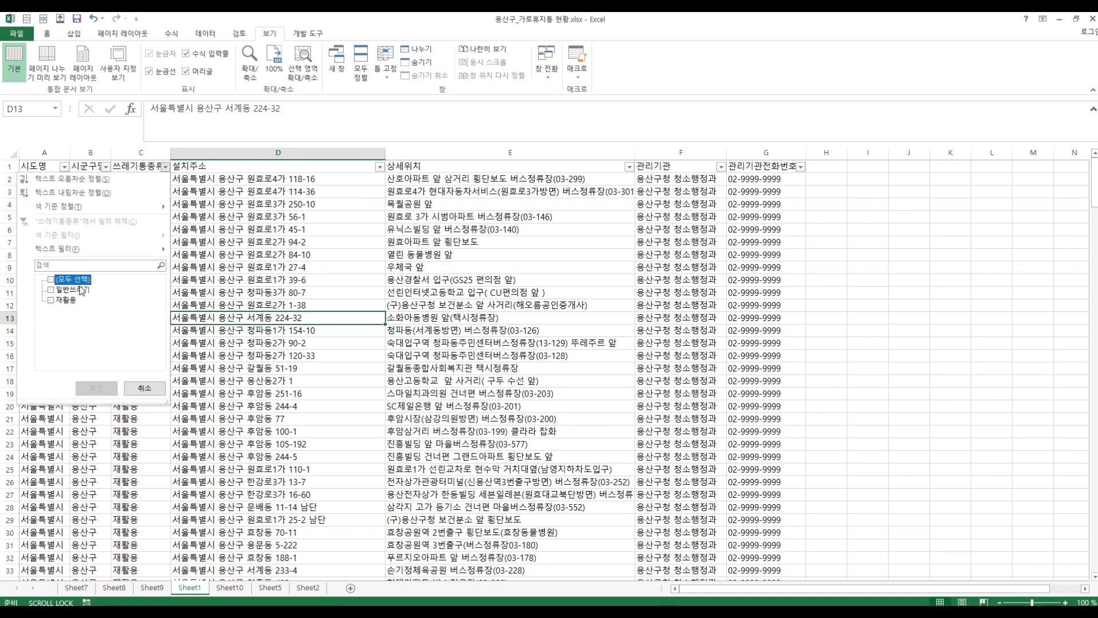
{"action": "left_click", "coordinate": [72, 290]}
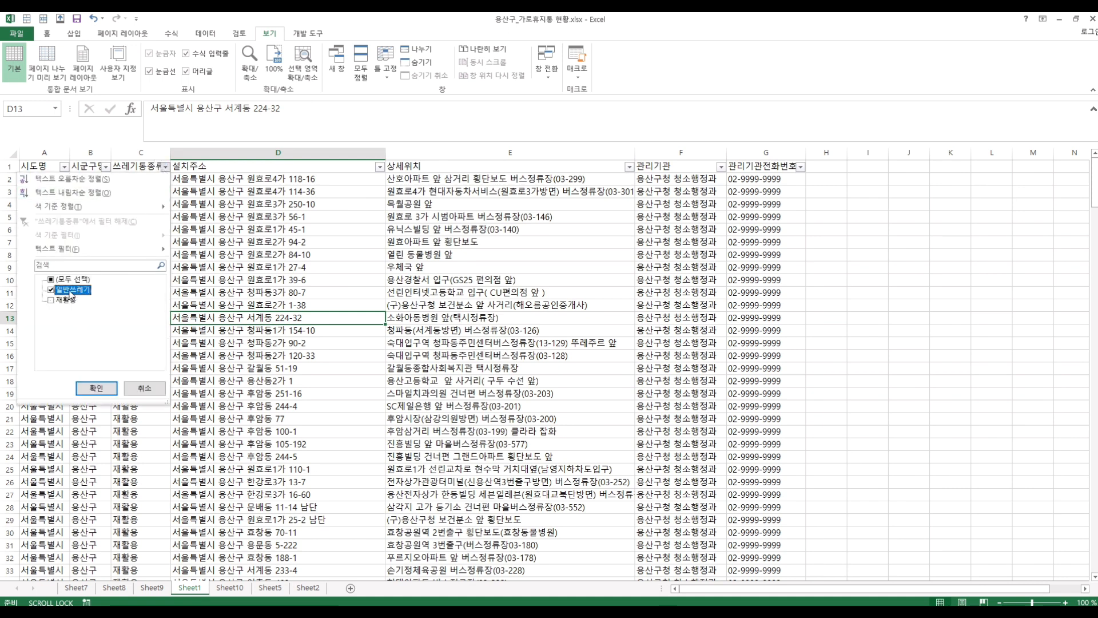
{"action": "left_click", "coordinate": [97, 388]}
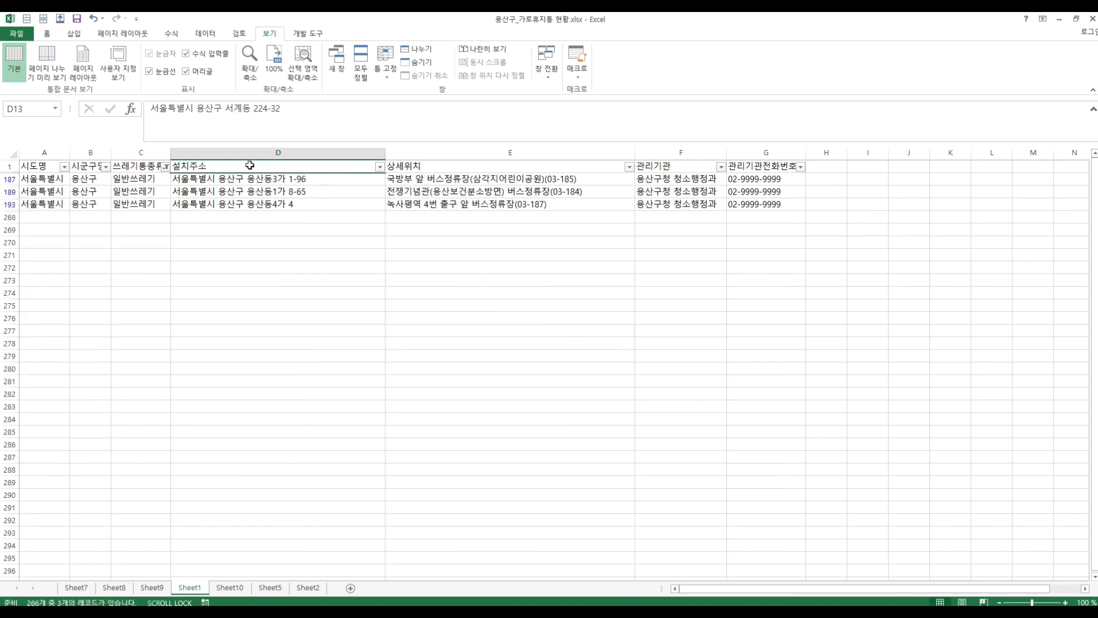
Color the text of the filtered 시도명 cells in rows 187, 189 and 193 red.
{"action": "left_click", "coordinate": [8, 178]}
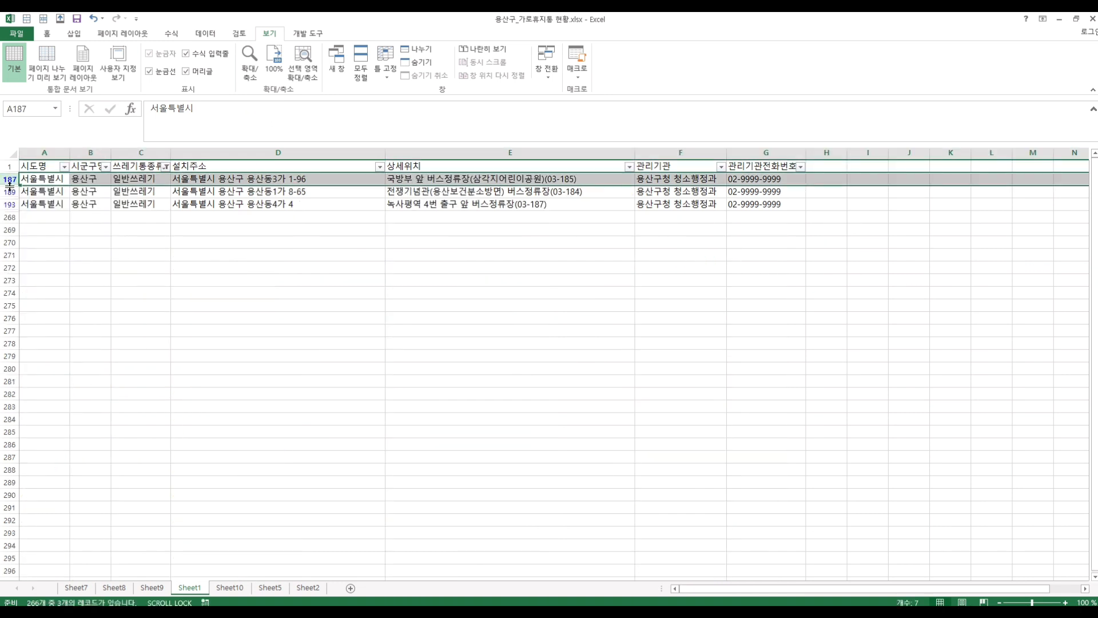
{"action": "left_click", "coordinate": [186, 179]}
{"action": "left_click_drag", "start_coordinate": [54, 178], "coordinate": [52, 206]}
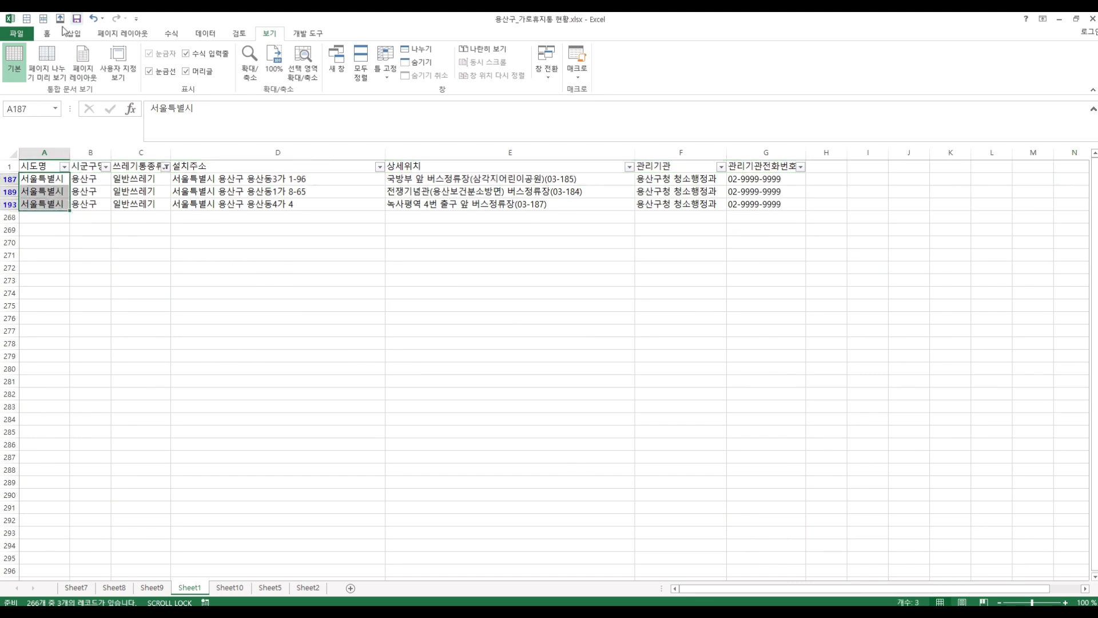
{"action": "left_click", "coordinate": [43, 35]}
{"action": "left_click", "coordinate": [188, 76]}
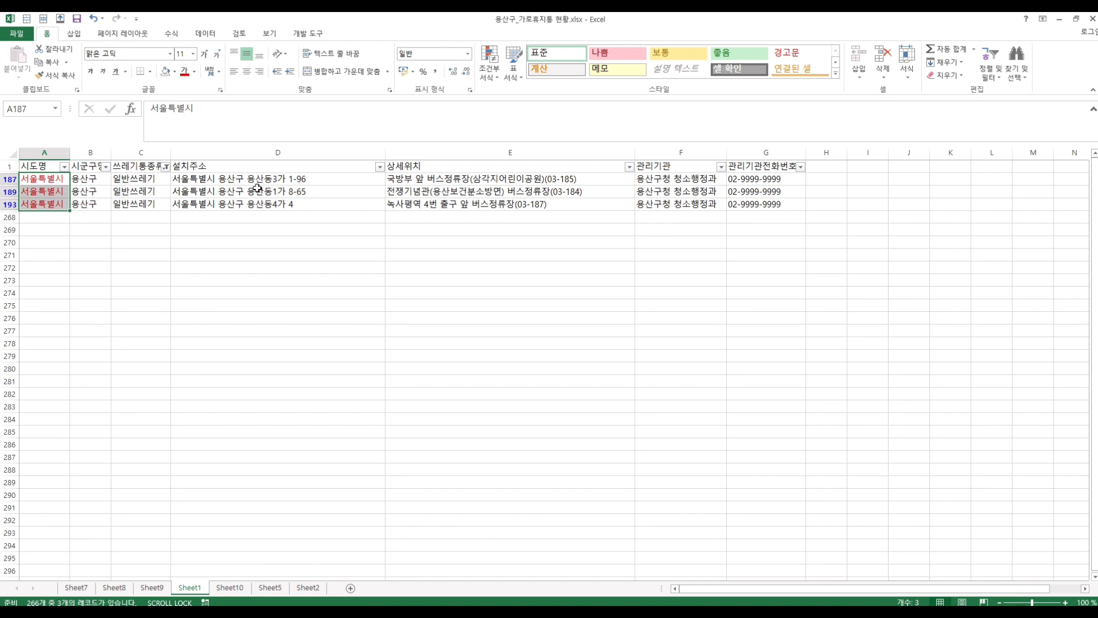
{"action": "left_click", "coordinate": [292, 242]}
Insert a form control button below the filtered table, around G271:G273, without assigning a macro.
{"action": "left_click", "coordinate": [303, 33]}
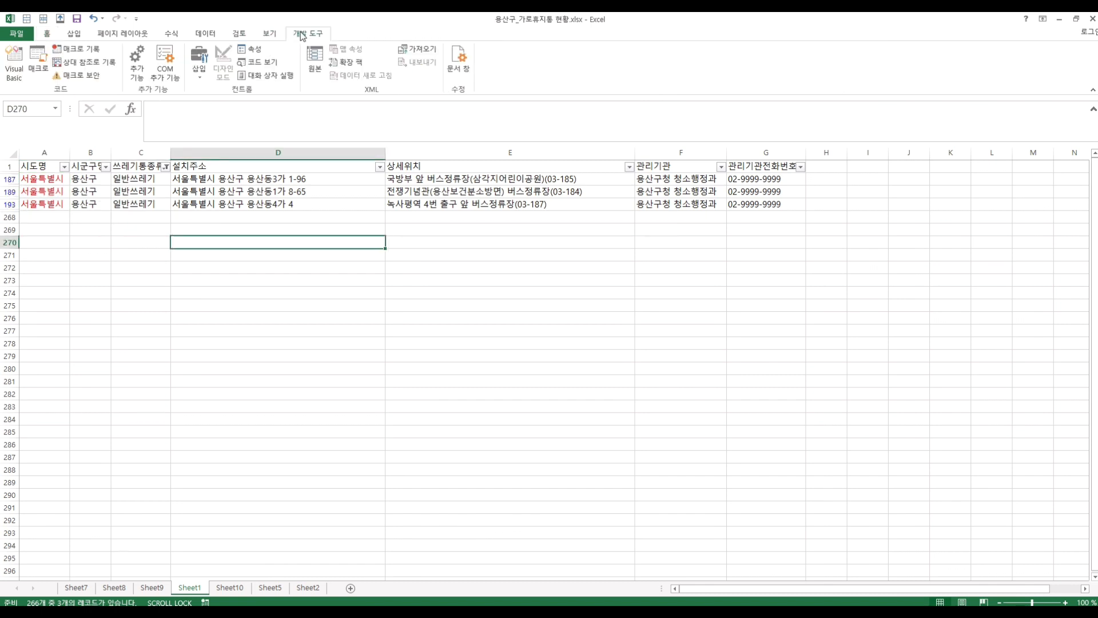
{"action": "left_click", "coordinate": [200, 74]}
{"action": "left_click", "coordinate": [194, 103]}
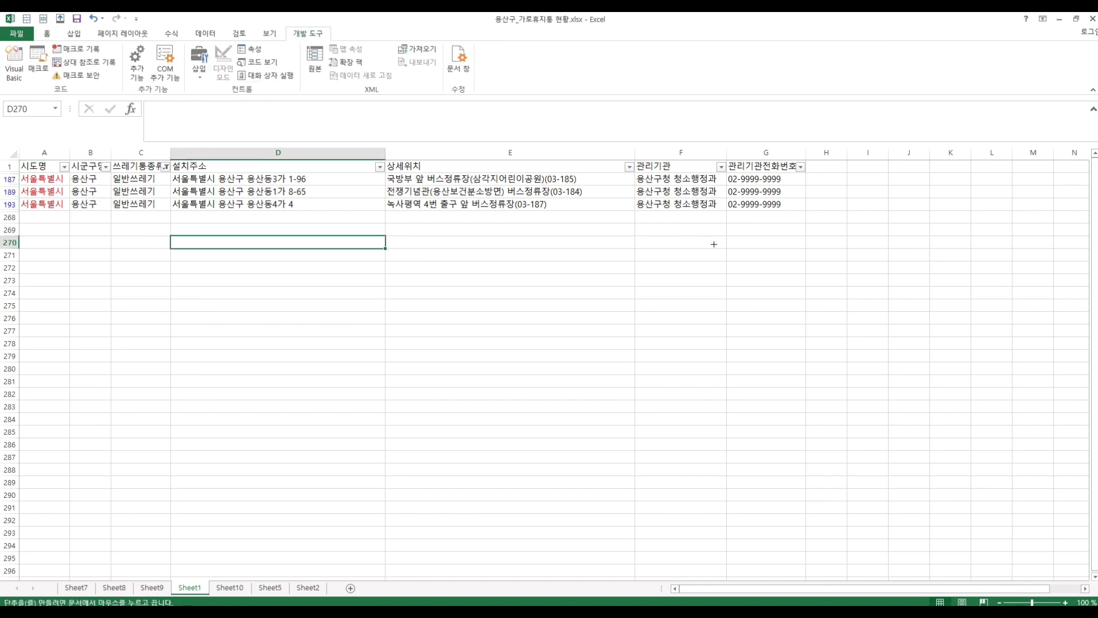
{"action": "left_click_drag", "start_coordinate": [714, 243], "coordinate": [797, 287]}
{"action": "left_click", "coordinate": [515, 310]}
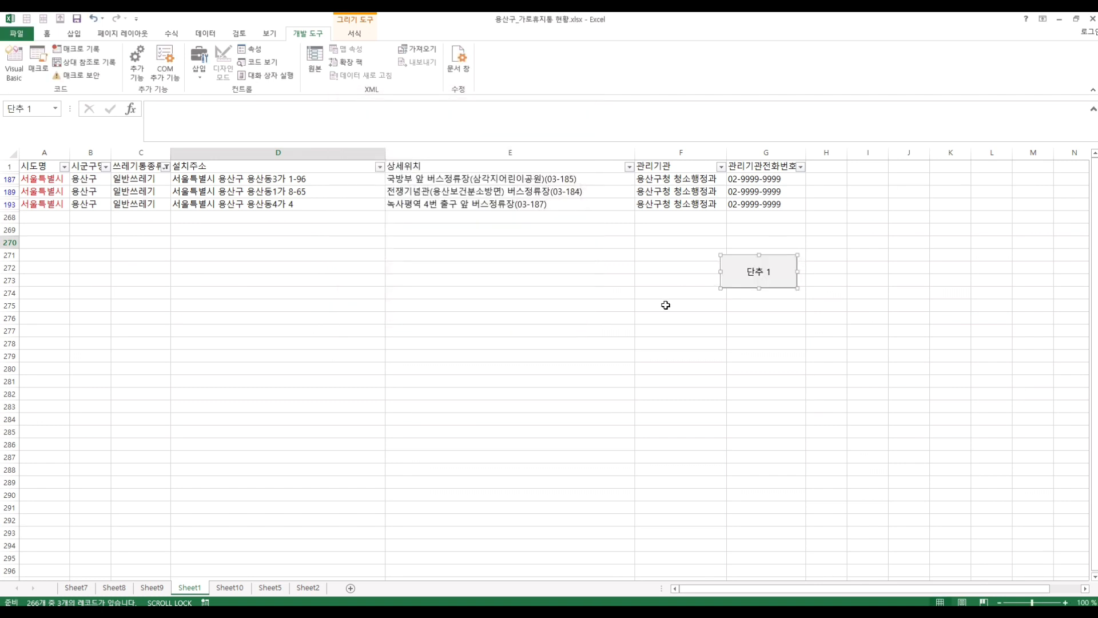
Open the Visual Basic editor and insert a new code module into the 용산구_가로휴지통 현황.xlsx project.
{"action": "left_click", "coordinate": [4, 79]}
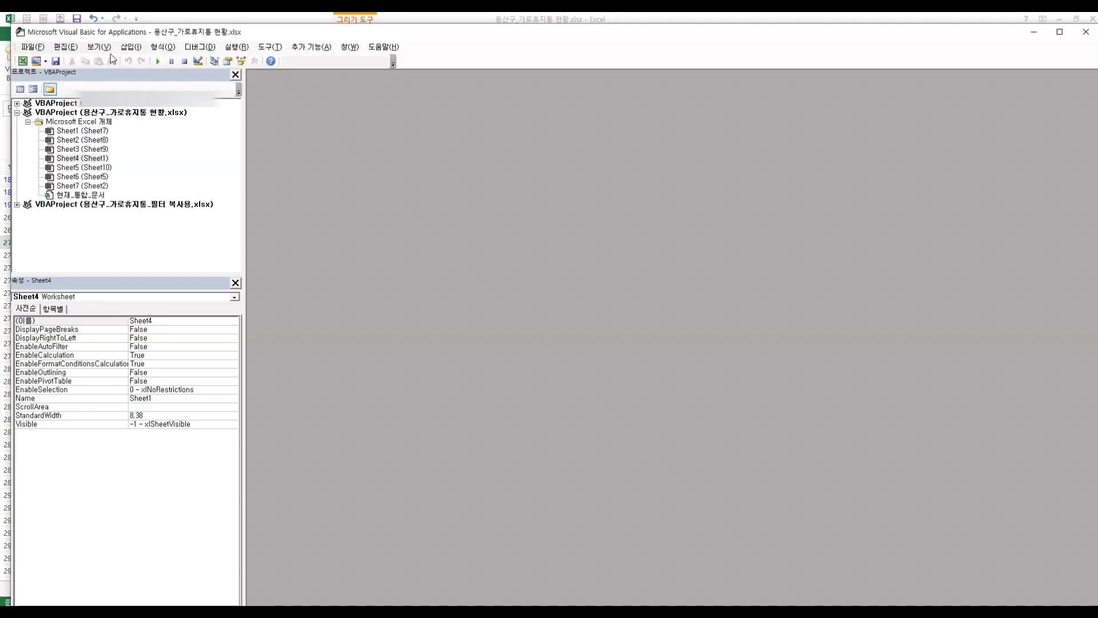
{"action": "left_click", "coordinate": [131, 46]}
{"action": "left_click", "coordinate": [150, 89]}
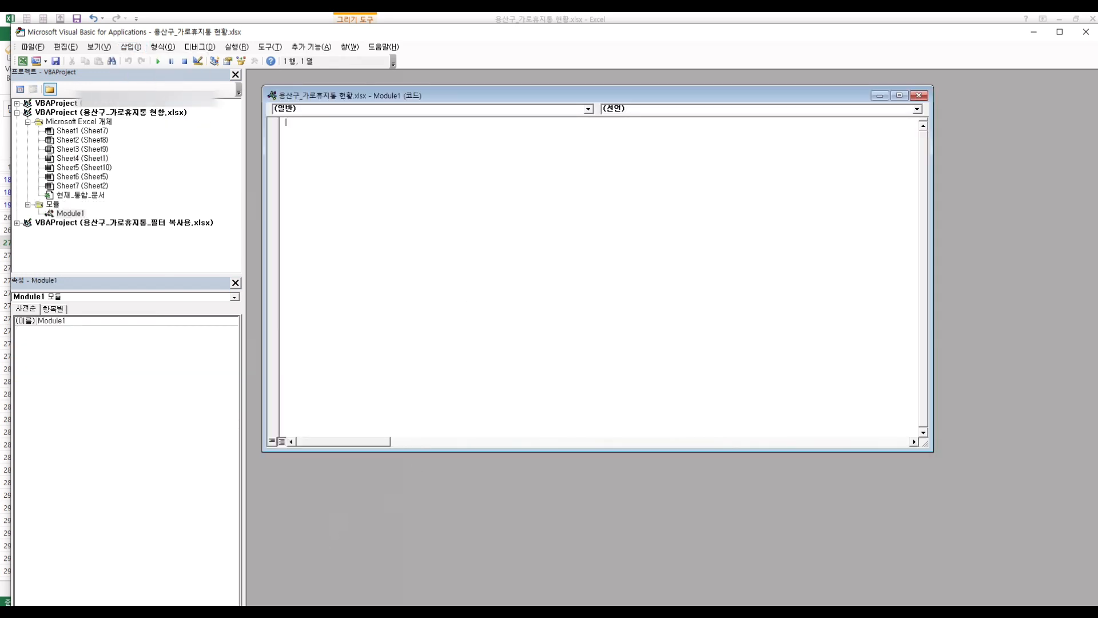
Copy the entire 단추1_Click macro code from 단추 코딩.txt and paste it into the empty Module1 code window.
{"action": "key", "text": "alt+Tab"}
{"action": "left_click_drag", "start_coordinate": [640, 393], "coordinate": [547, 244]}
{"action": "key", "text": "ctrl+c"}
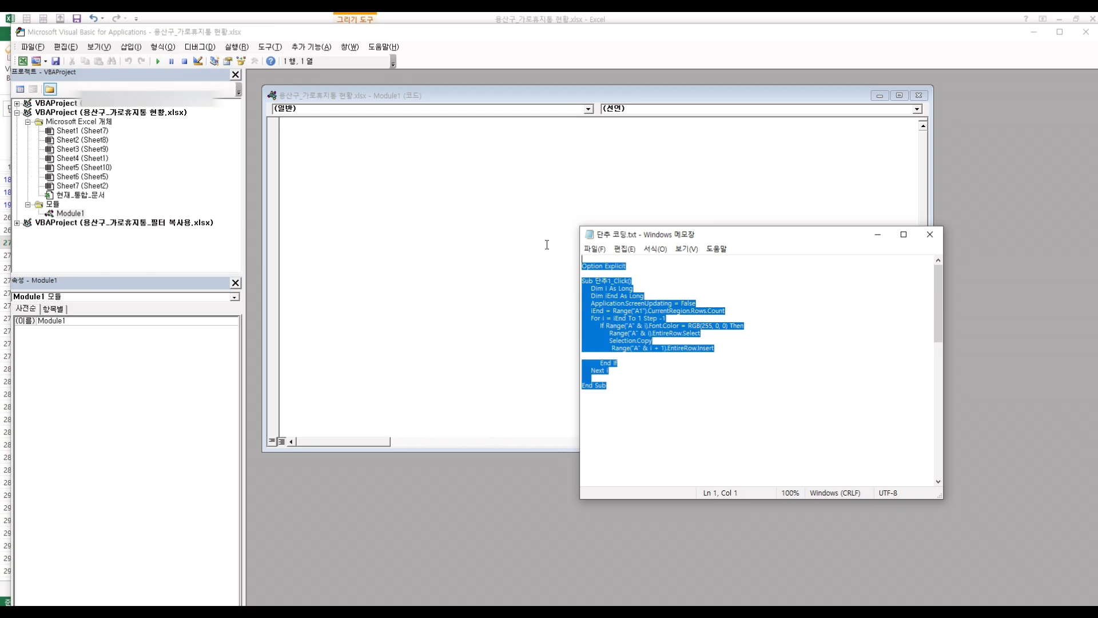
{"action": "left_click", "coordinate": [422, 290]}
{"action": "key", "text": "ctrl+v"}
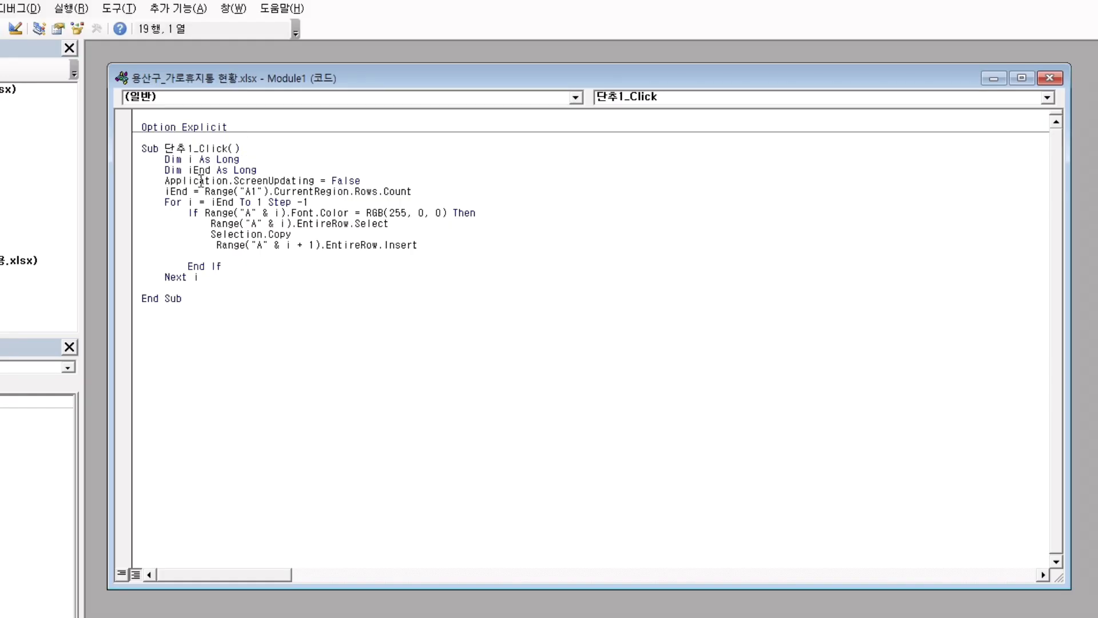
{"action": "left_click", "coordinate": [257, 245]}
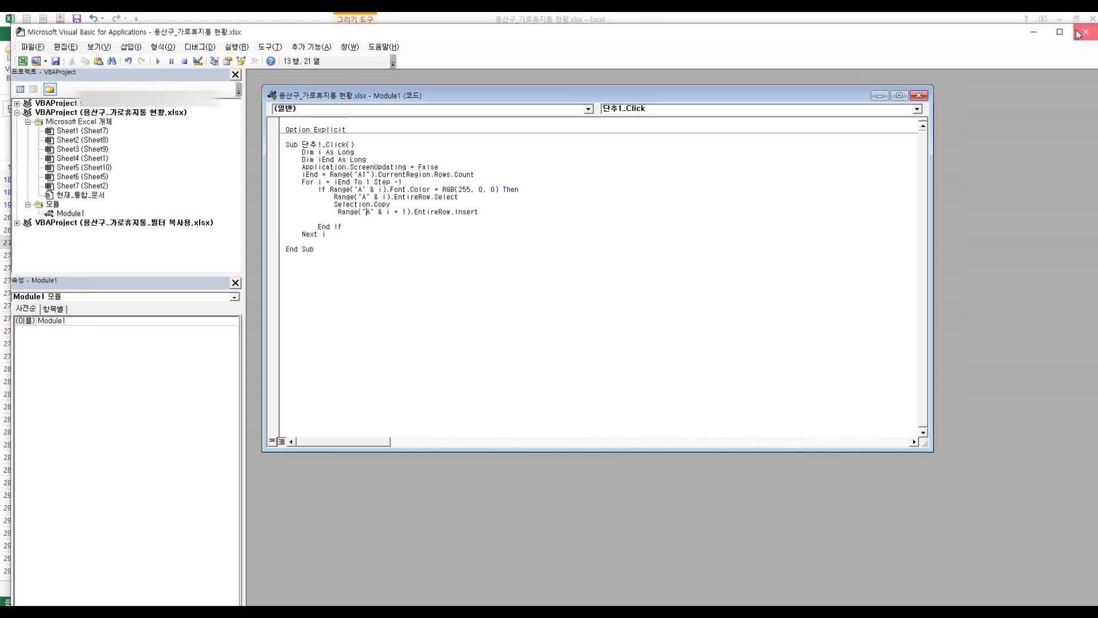
Return from the code editor to Sheet1 and run the macro with the 단추 1 button to duplicate the red-text rows.
{"action": "left_click", "coordinate": [1036, 31]}
{"action": "left_click", "coordinate": [743, 327]}
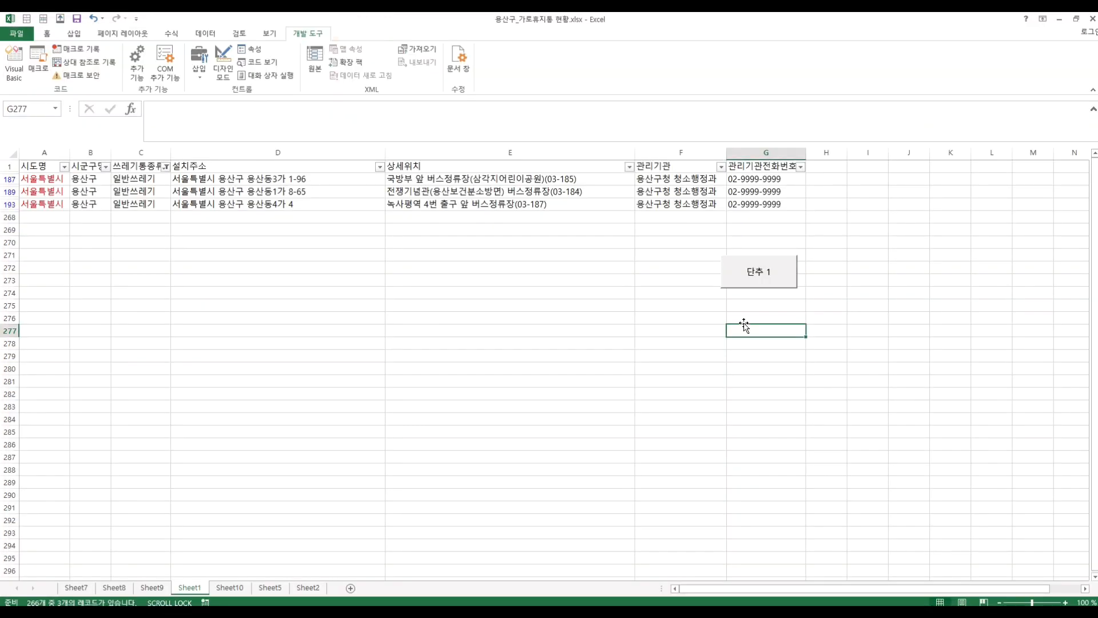
{"action": "left_click", "coordinate": [757, 279]}
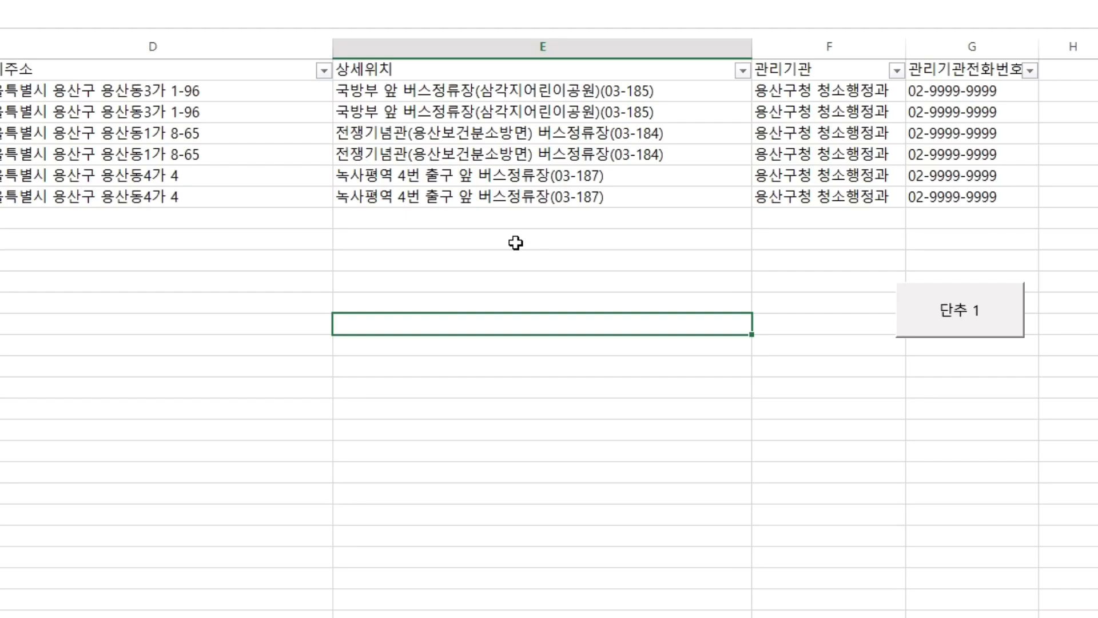
Enter the note "매크로는 시행 후에 작업취소가 안됨!!! 신중히 사용하셔야 해요" in cell E276.
{"action": "type", "text": "ao"}
{"action": "key", "text": "BackSpace"}
{"action": "key", "text": "BackSpace"}
{"action": "key", "text": "Hangul"}
{"action": "type", "text": "매크로는 ㅅ"}
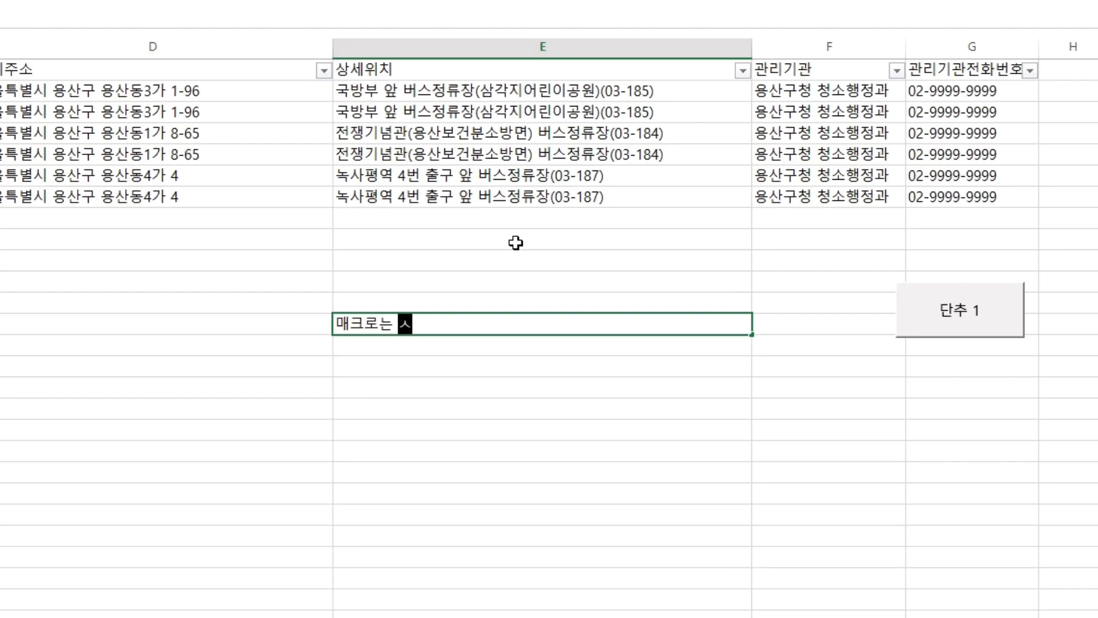
{"action": "type", "text": "시행 후에 "}
{"action": "type", "text": "작업취소가 안됨!"}
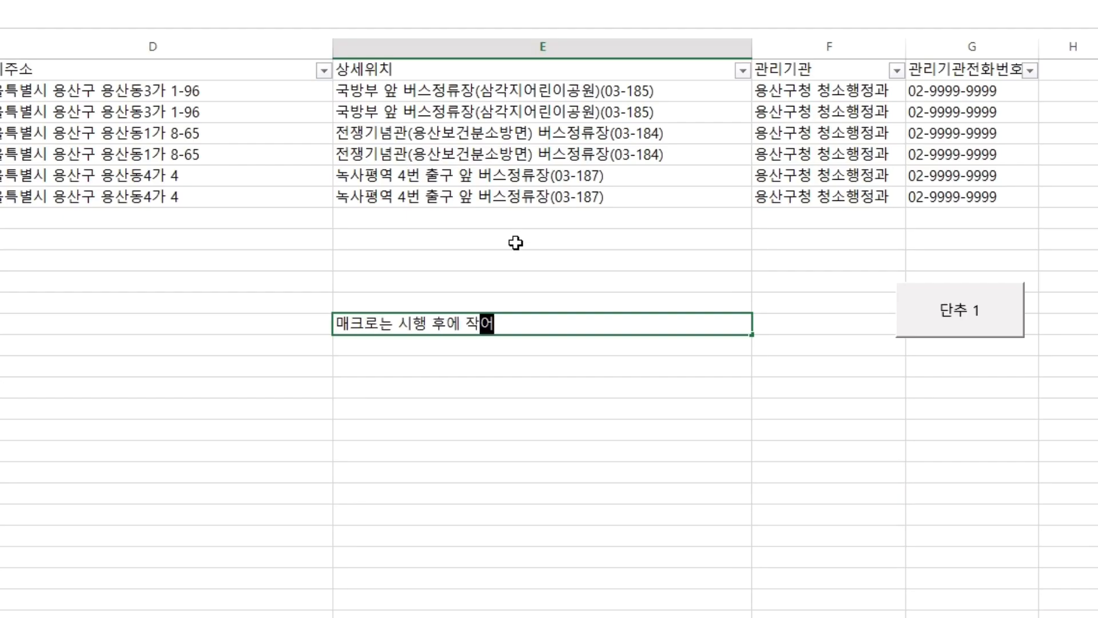
{"action": "type", "text": "!!"}
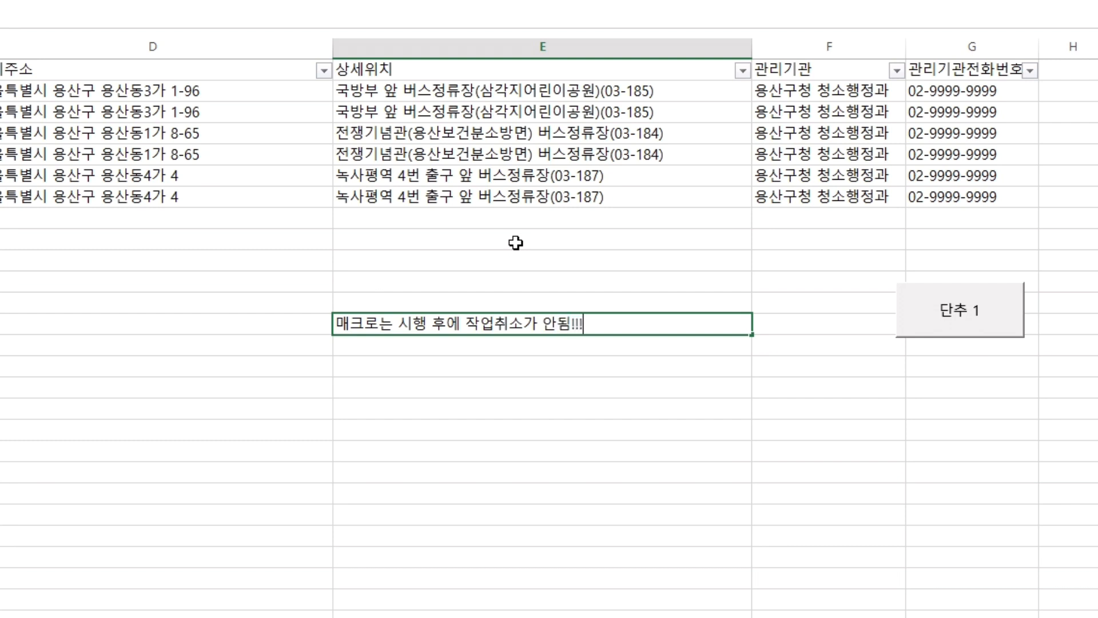
{"action": "type", "text": " 신중히 사용하셔야"}
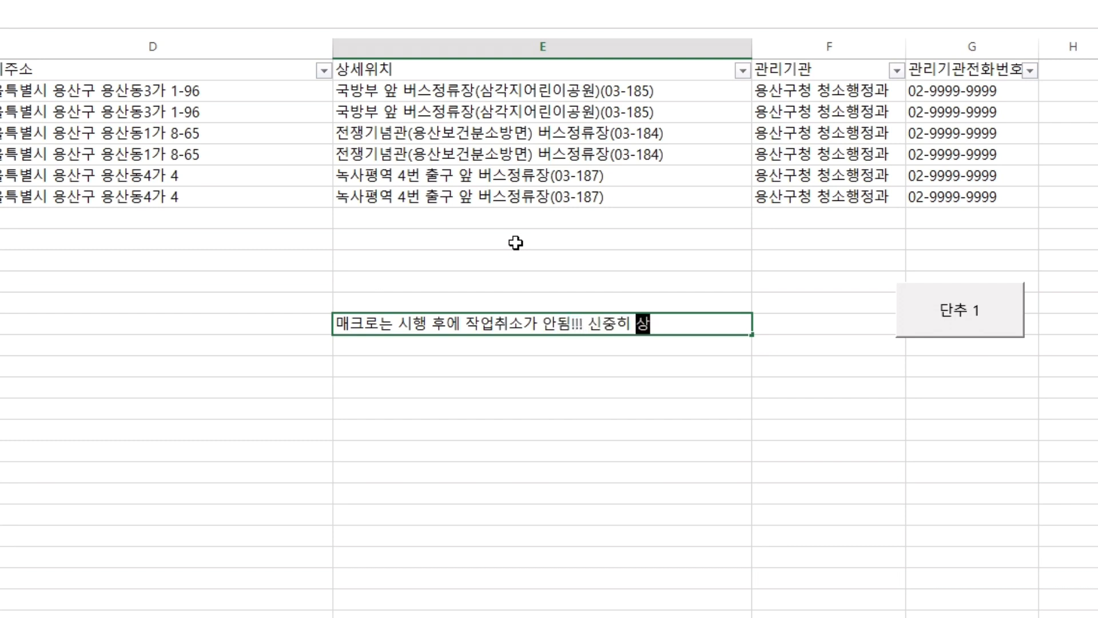
{"action": "type", "text": " 해요"}
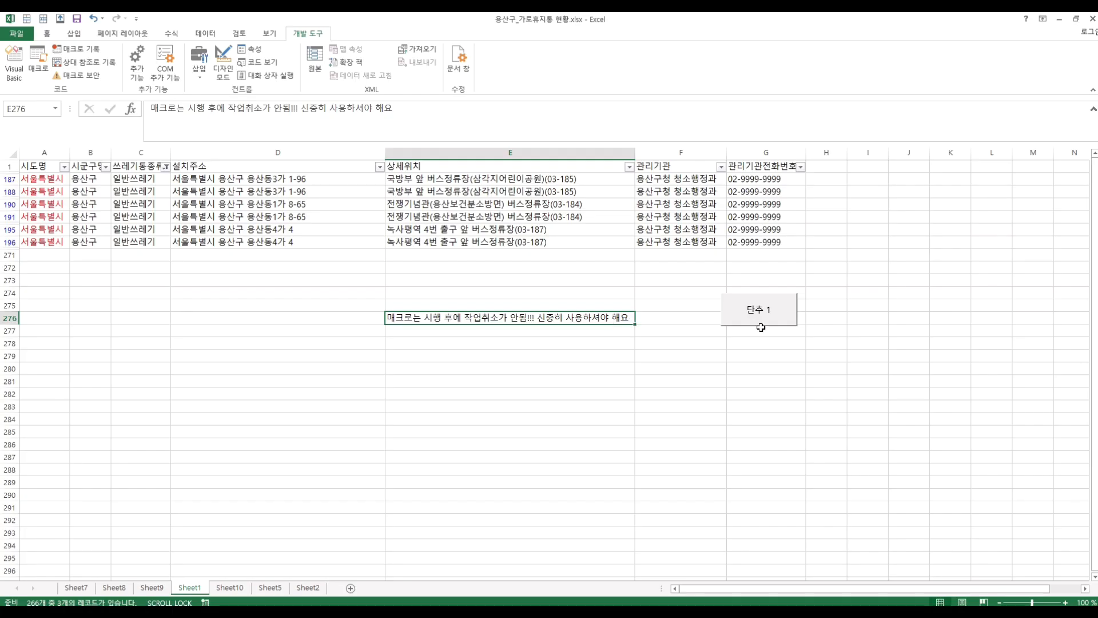
Remove the 단추 1 button from Sheet1 and delete Module1 from the VBA project without exporting it.
{"action": "right_click", "coordinate": [969, 306]}
{"action": "left_click", "coordinate": [804, 314]}
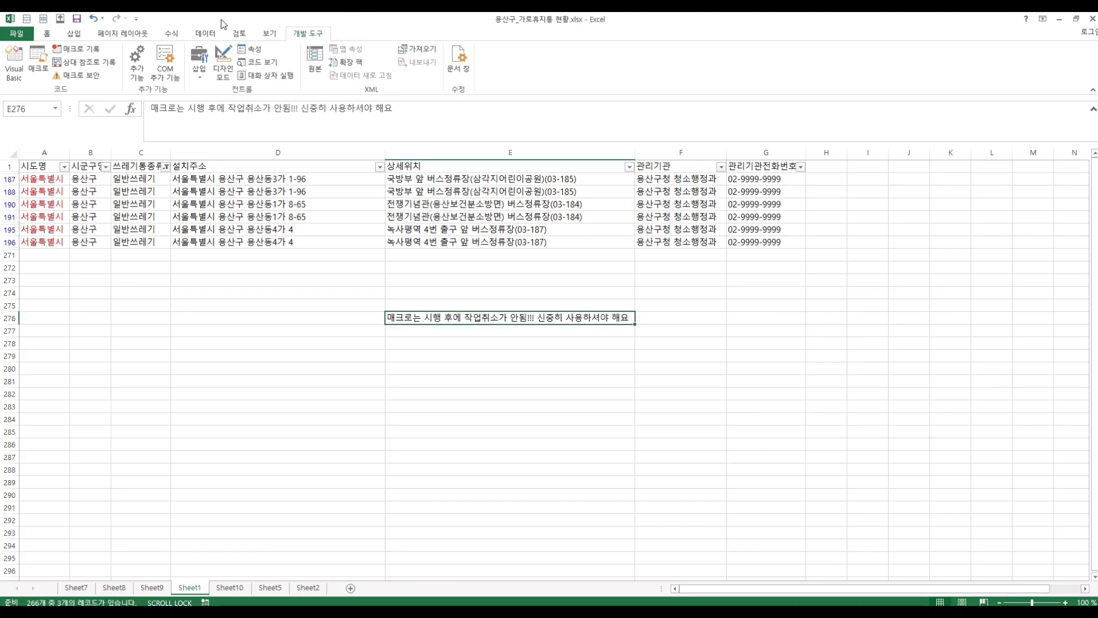
{"action": "left_click", "coordinate": [16, 66]}
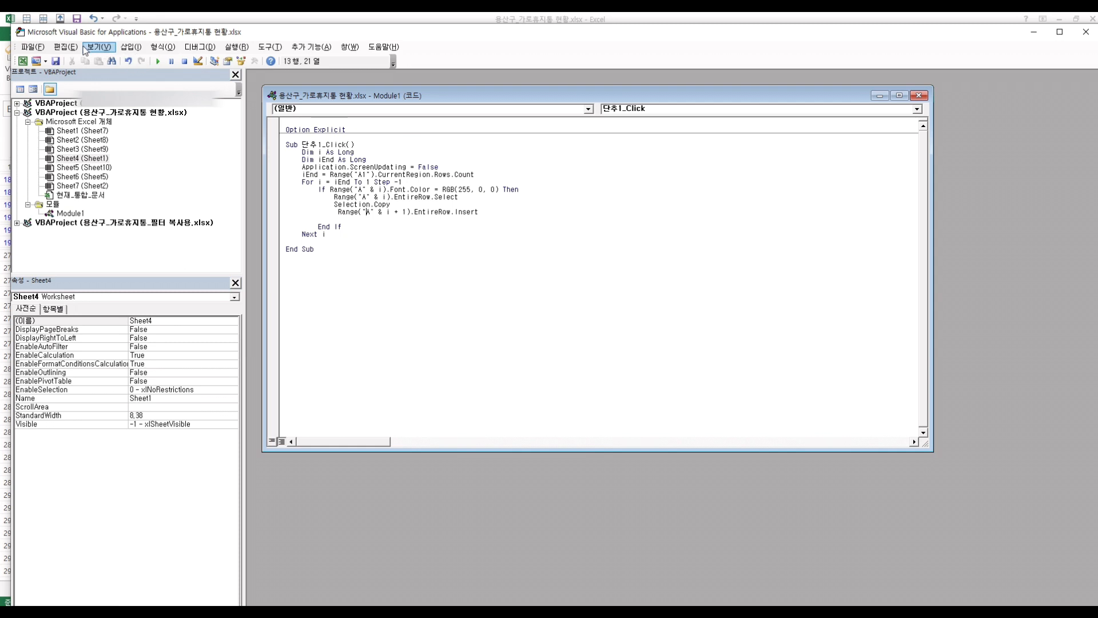
{"action": "right_click", "coordinate": [76, 215]}
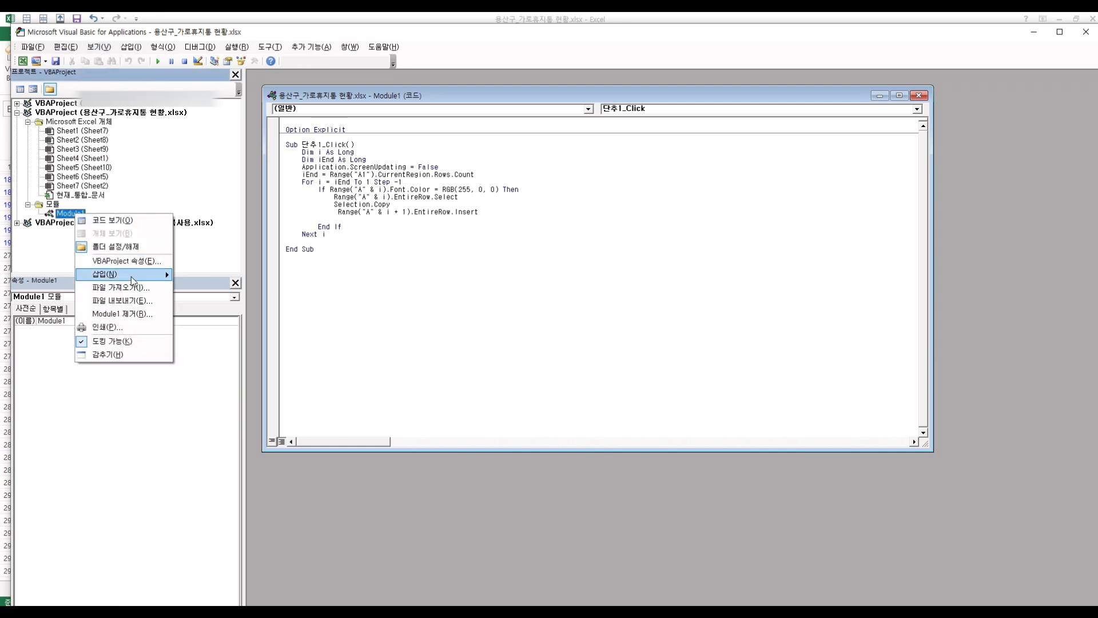
{"action": "left_click", "coordinate": [121, 314]}
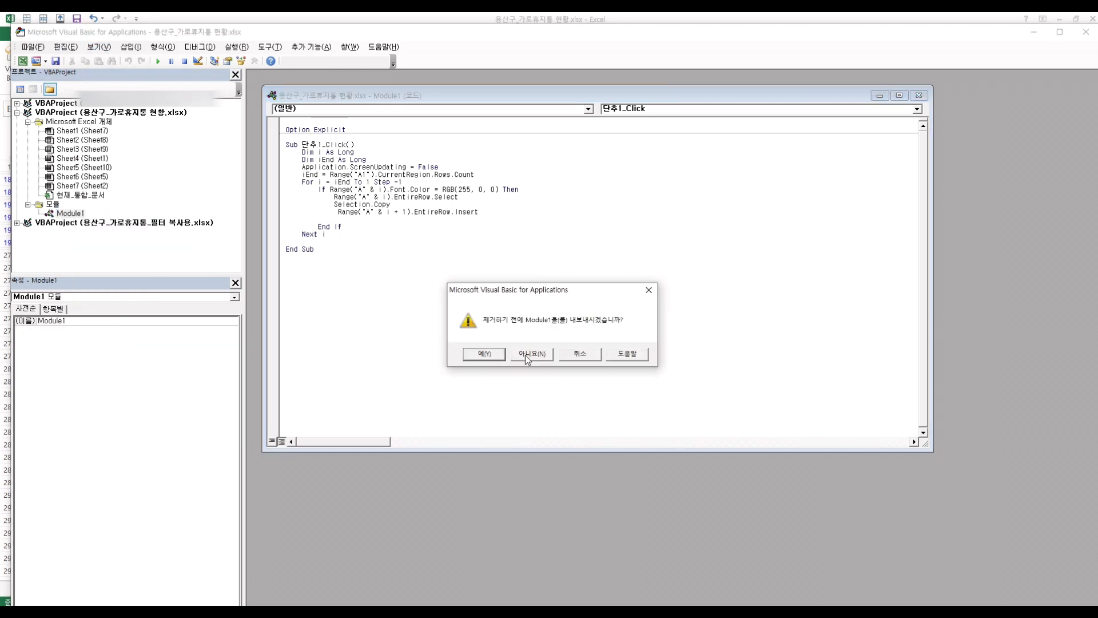
{"action": "left_click", "coordinate": [525, 355]}
{"action": "left_click", "coordinate": [1087, 31]}
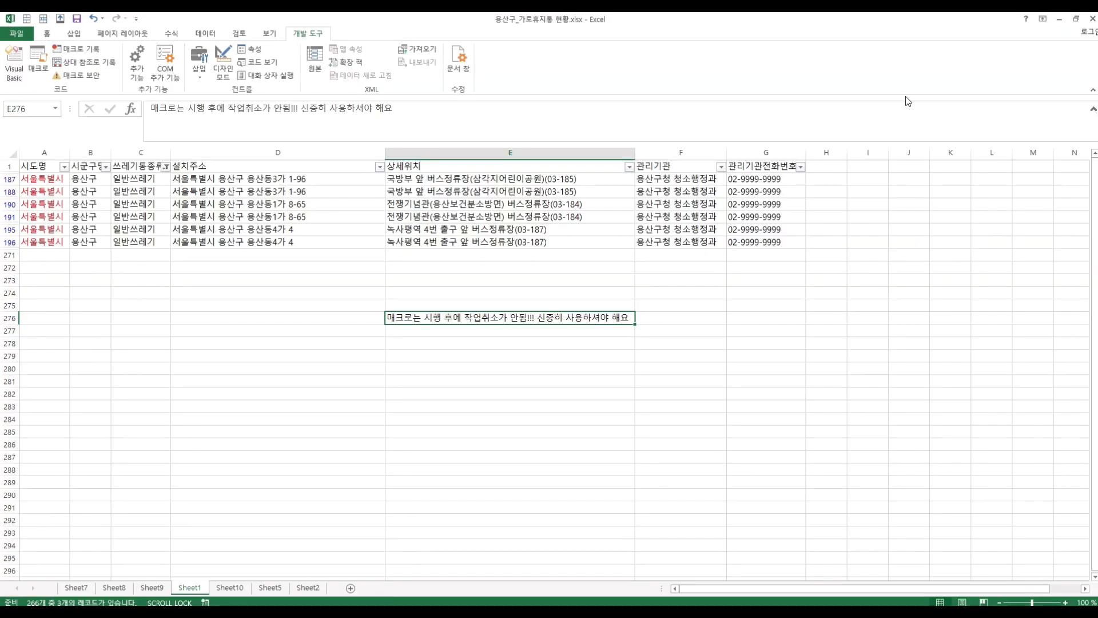
Reset the font color of the whole table on Sheet1 to automatic.
{"action": "left_click", "coordinate": [46, 33]}
{"action": "left_click", "coordinate": [194, 71]}
{"action": "left_click", "coordinate": [205, 89]}
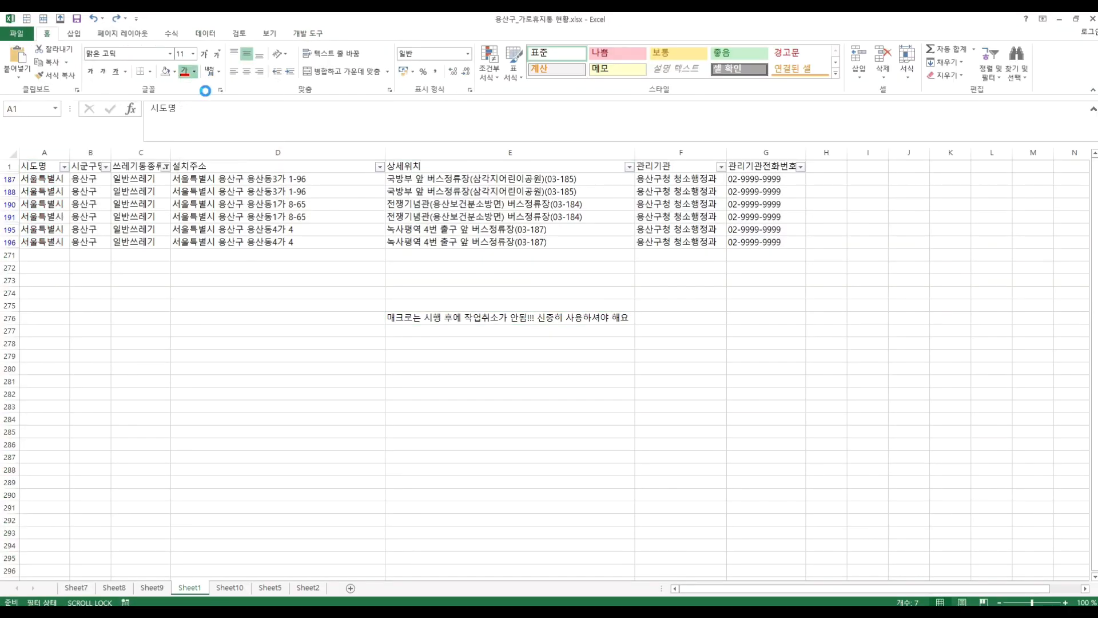
Clear the 쓰레기통종류 filter on Sheet1 so that all records are shown.
{"action": "left_click", "coordinate": [176, 205]}
{"action": "key", "text": "alt+a"}
{"action": "key", "text": "c"}
{"action": "left_click", "coordinate": [174, 206]}
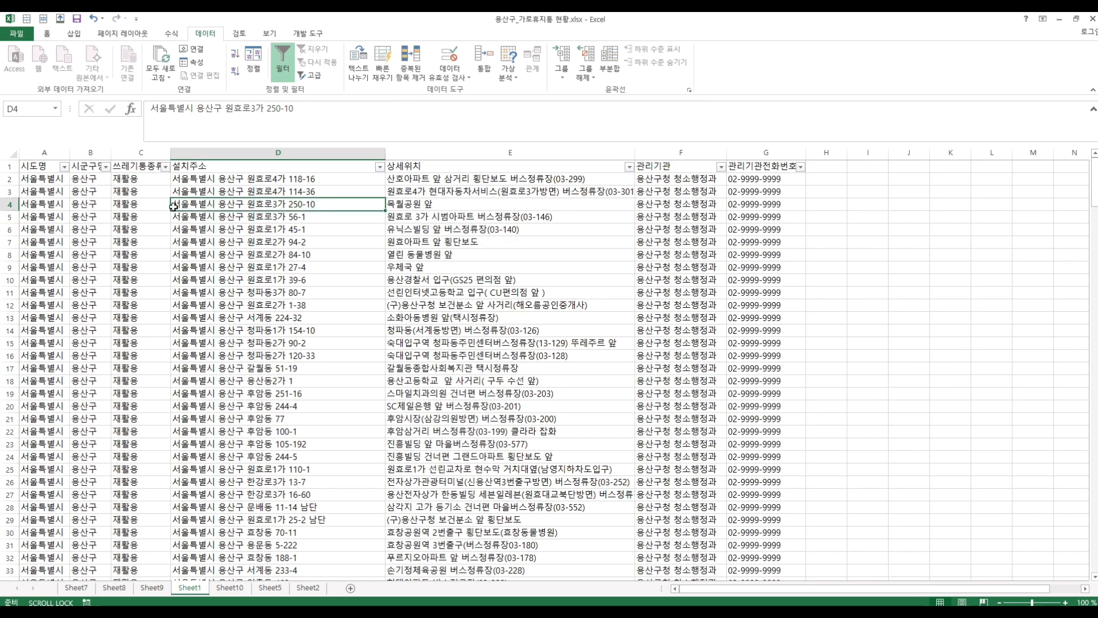